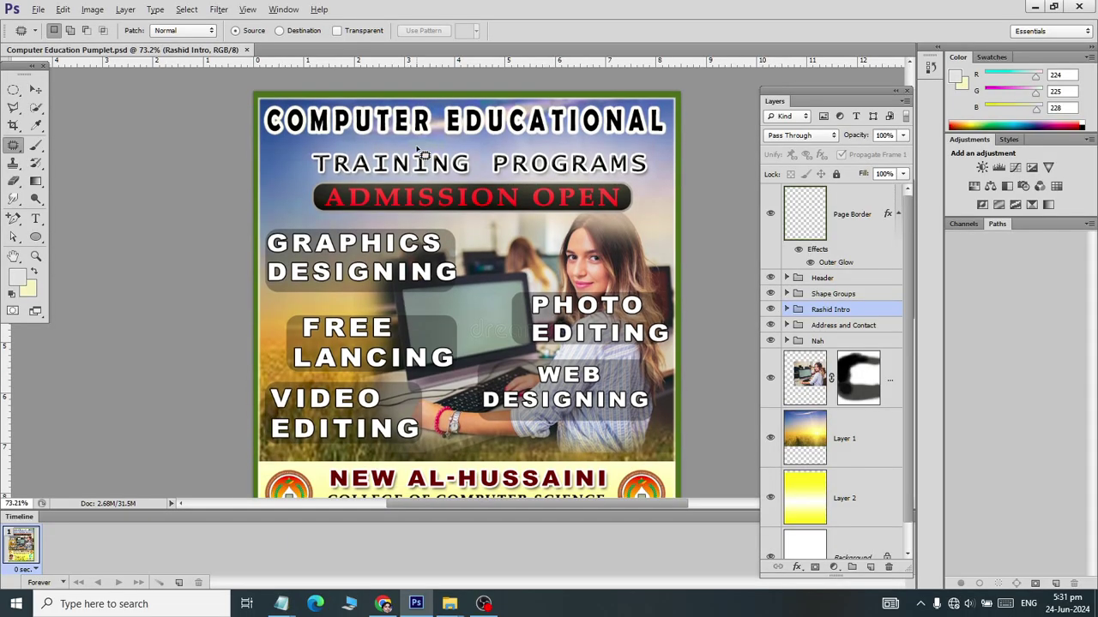
- Create an Untitled-1 document from the U.S. Paper Letter preset, 8.5 × 11 in at 300 ppi
{"action": "left_click", "coordinate": [36, 9]}
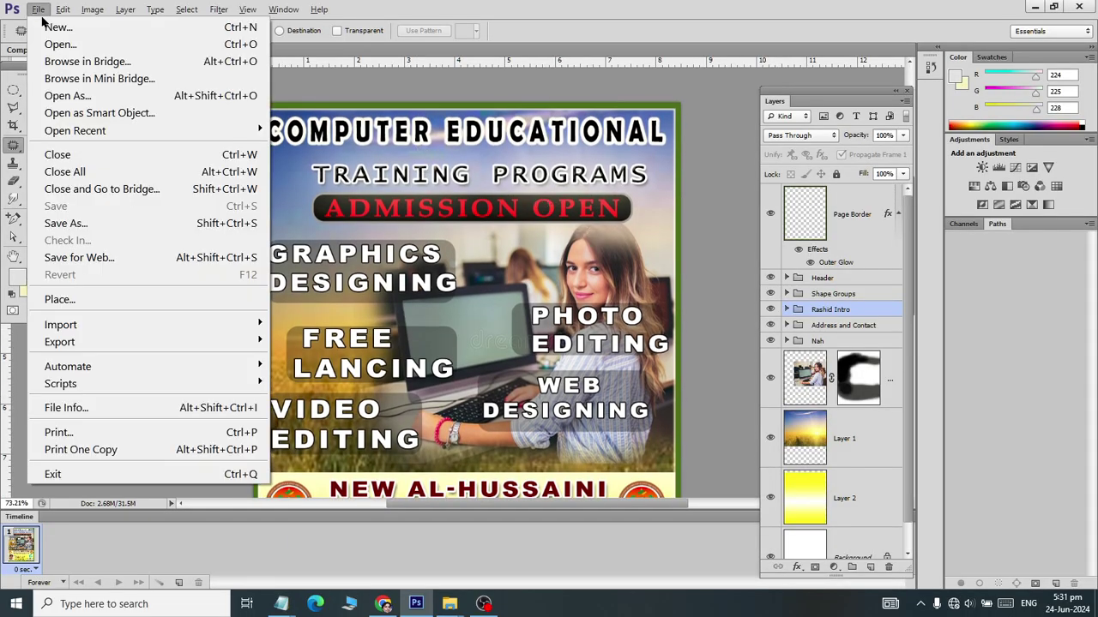
{"action": "left_click", "coordinate": [50, 25]}
{"action": "left_click", "coordinate": [231, 133]}
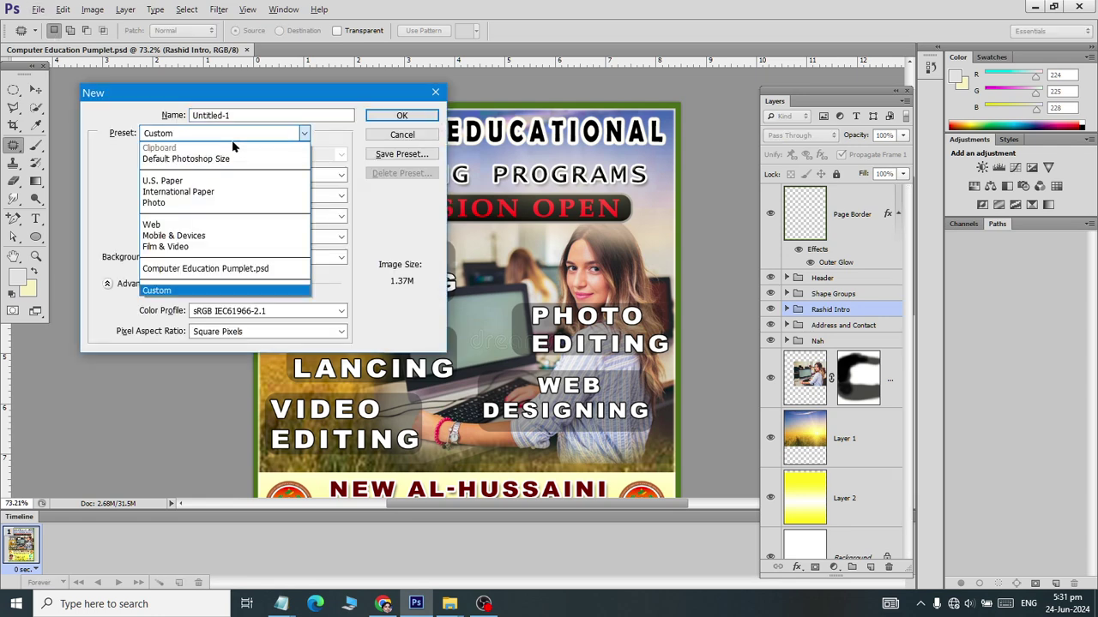
{"action": "left_click", "coordinate": [232, 180]}
{"action": "left_click", "coordinate": [232, 154]}
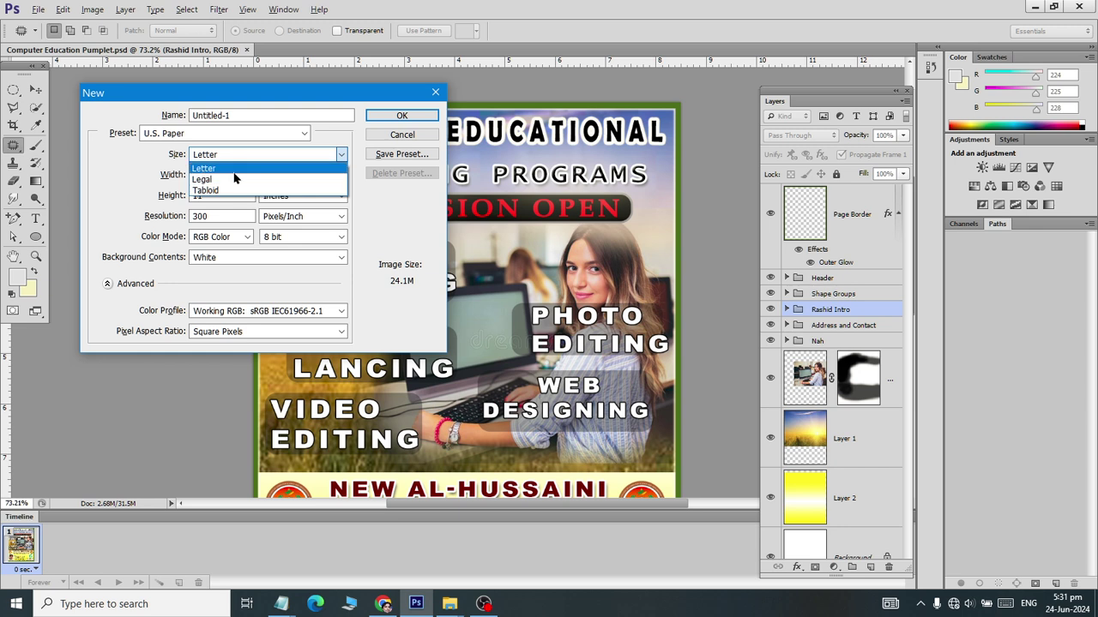
{"action": "left_click", "coordinate": [233, 168]}
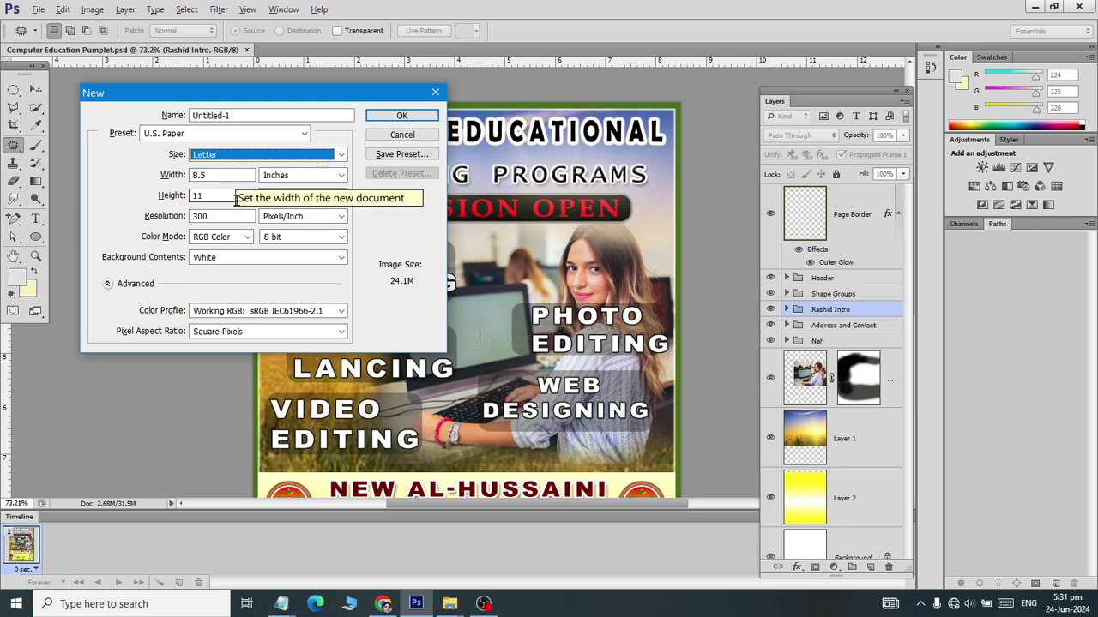
{"action": "left_click", "coordinate": [228, 175]}
{"action": "left_click", "coordinate": [229, 197]}
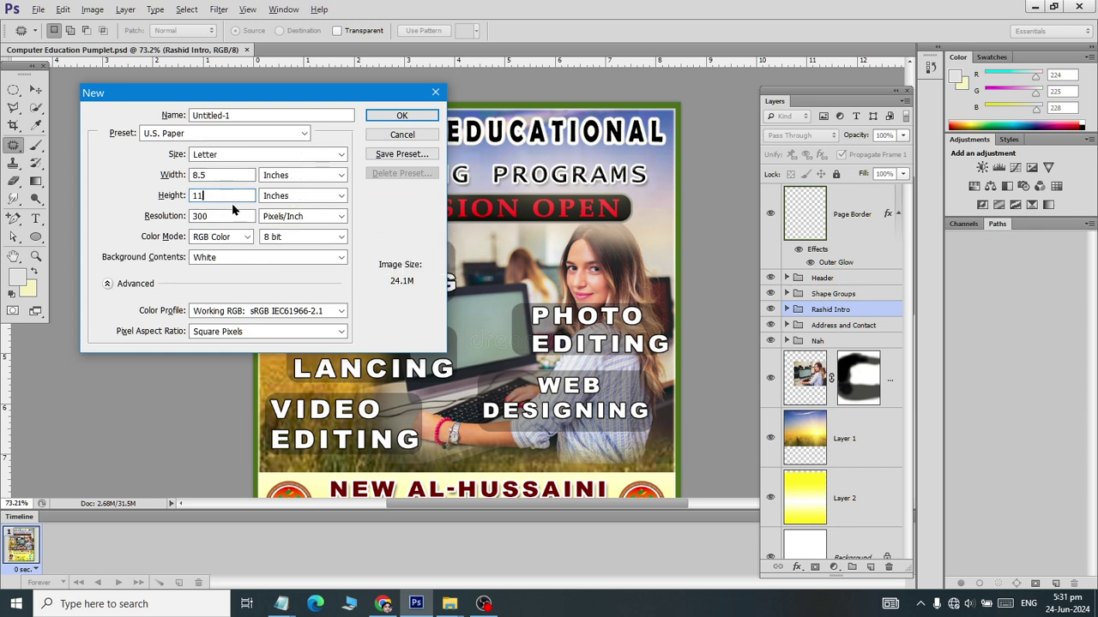
{"action": "left_click", "coordinate": [228, 216]}
{"action": "left_click", "coordinate": [400, 116]}
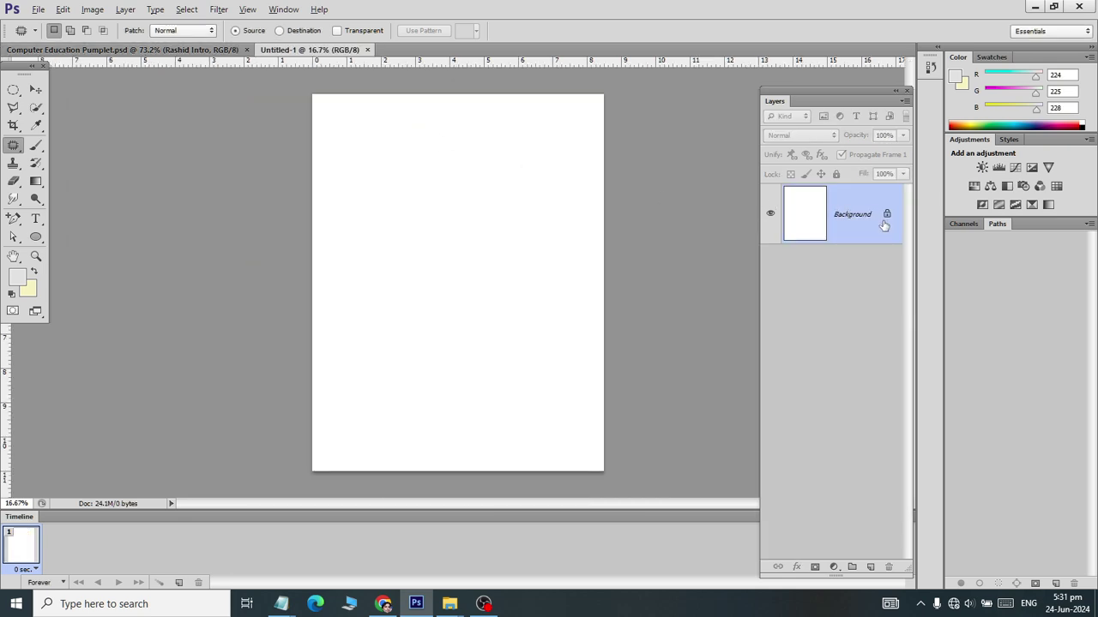
- Convert the Background into Layer 0 and browse the save dialog to Documents > Horizon
{"action": "double_click", "coordinate": [880, 222]}
{"action": "left_click", "coordinate": [661, 192]}
{"action": "key", "text": "ctrl+s"}
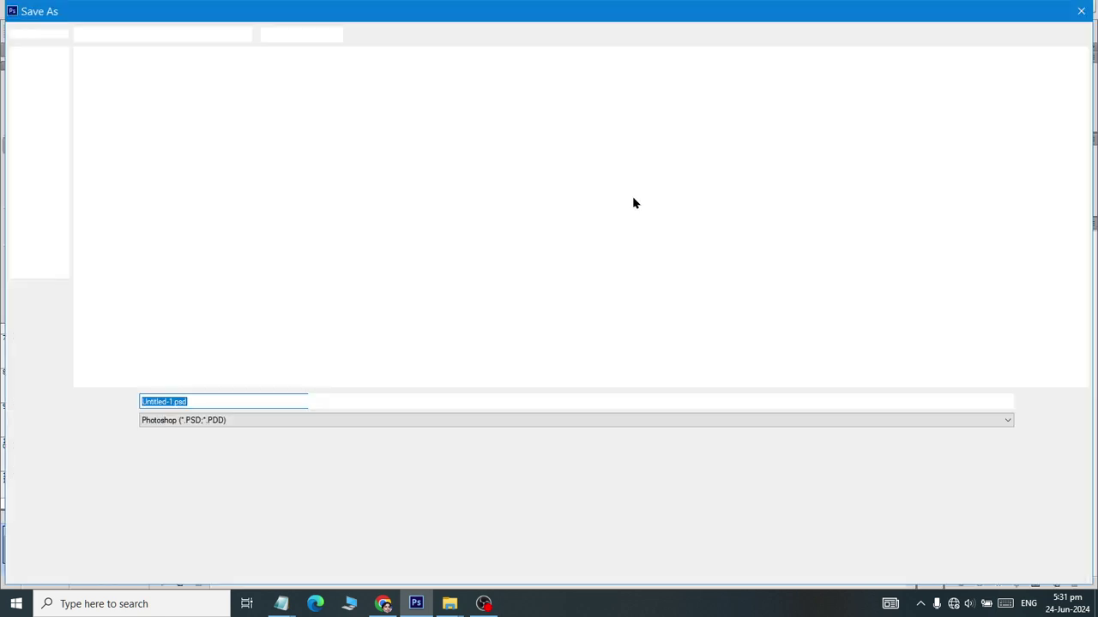
{"action": "left_click", "coordinate": [39, 192]}
{"action": "double_click", "coordinate": [325, 81]}
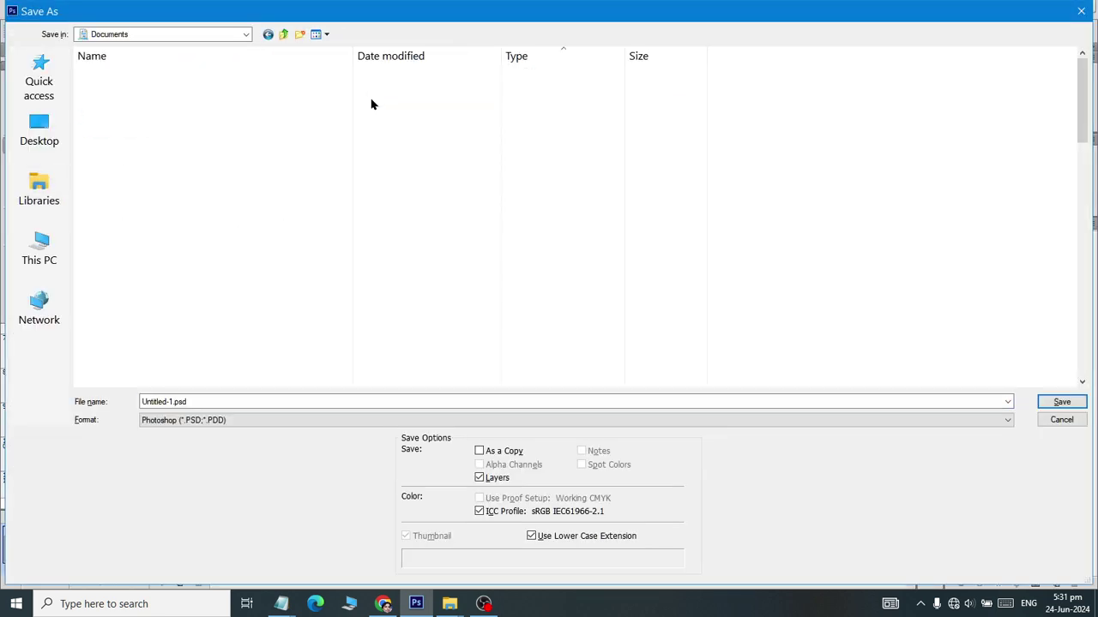
{"action": "left_click", "coordinate": [365, 111]}
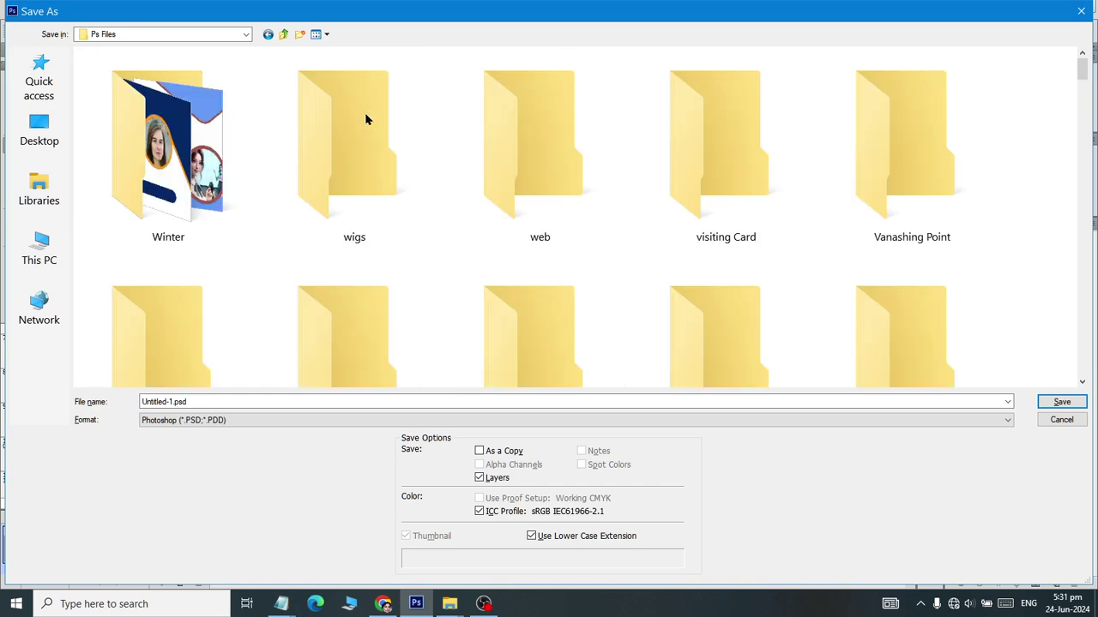
{"action": "key", "text": "Return"}
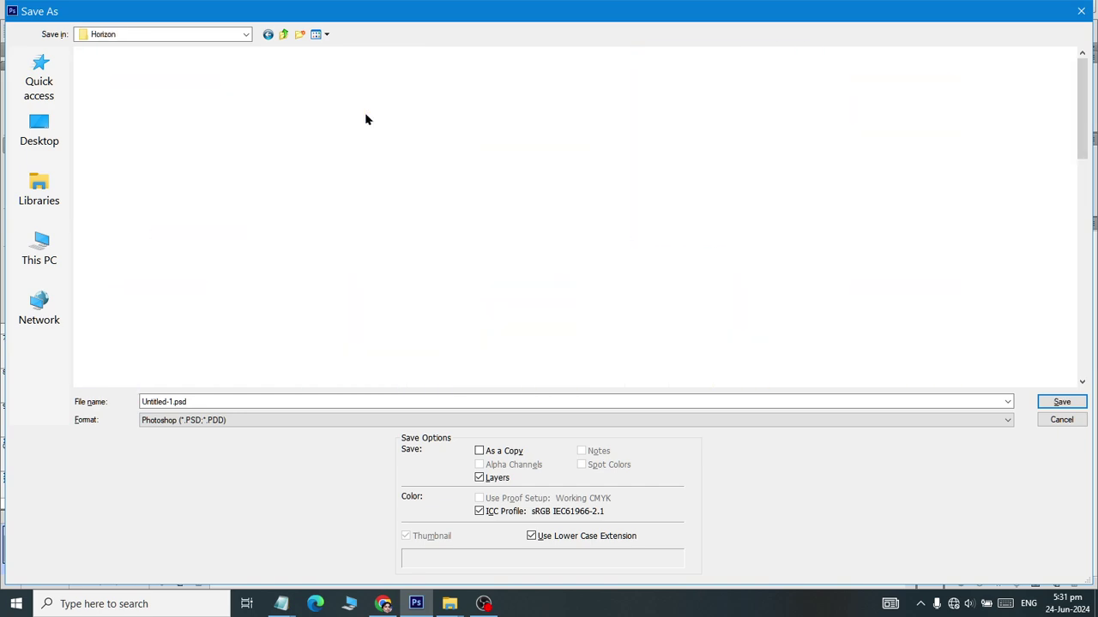
- Save the page as Class 18 A4 size Poster.psd with maximum compatibility
{"action": "scroll", "coordinate": [397, 144], "scroll_direction": "down", "scroll_amount": 5}
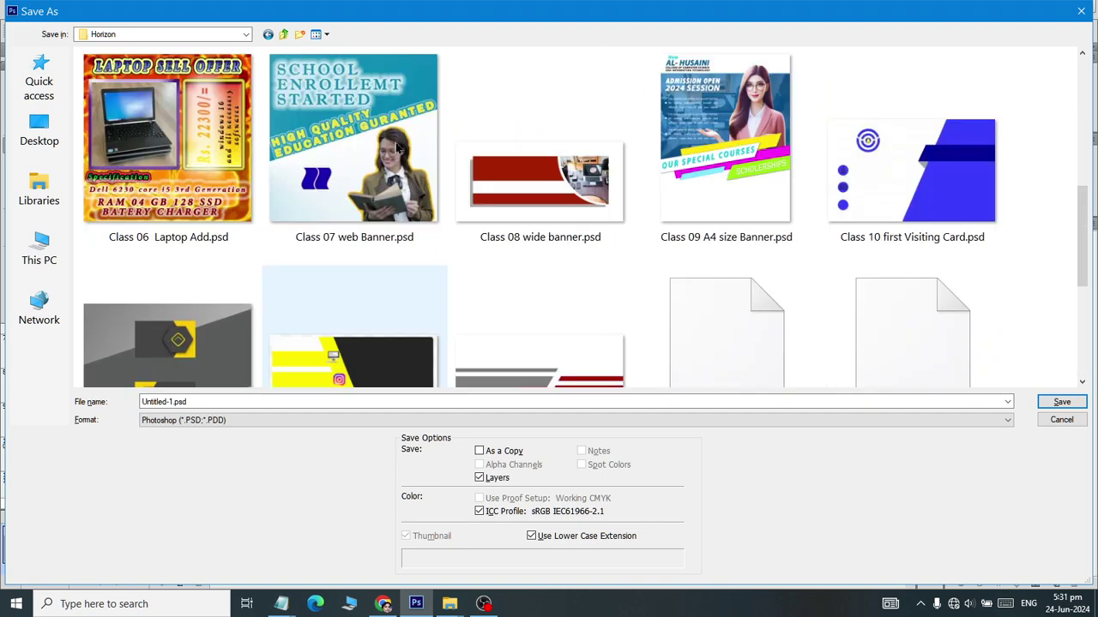
{"action": "scroll", "coordinate": [399, 146], "scroll_direction": "down", "scroll_amount": 3}
{"action": "scroll", "coordinate": [401, 149], "scroll_direction": "up", "scroll_amount": 5}
{"action": "scroll", "coordinate": [402, 149], "scroll_direction": "up", "scroll_amount": 3}
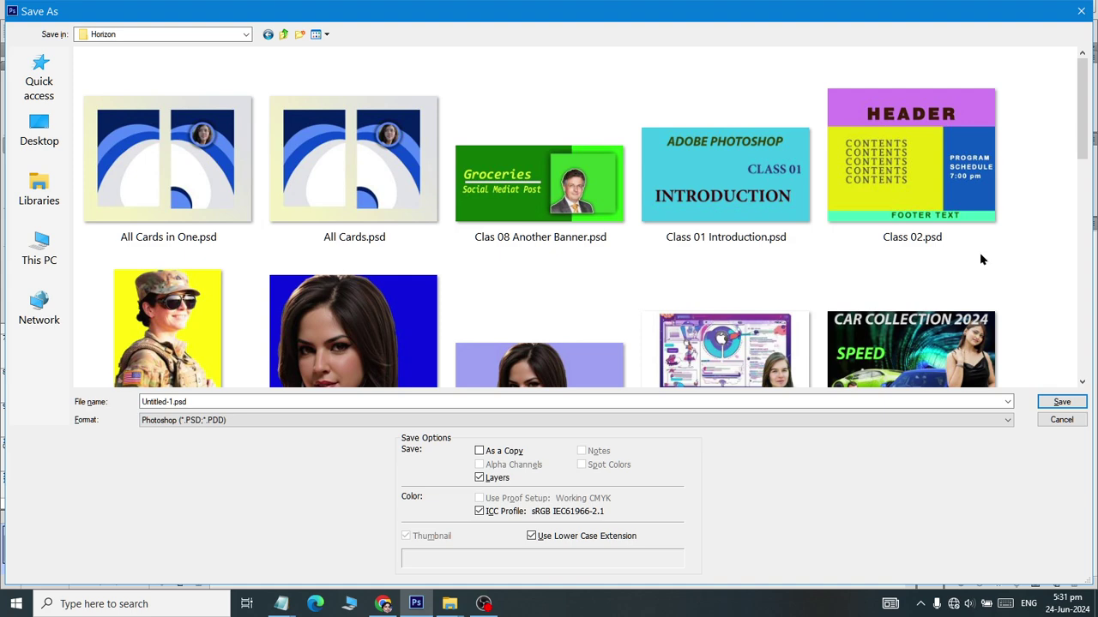
{"action": "scroll", "coordinate": [982, 259], "scroll_direction": "down", "scroll_amount": 5}
{"action": "scroll", "coordinate": [982, 259], "scroll_direction": "down", "scroll_amount": 3}
{"action": "scroll", "coordinate": [982, 259], "scroll_direction": "down", "scroll_amount": 2}
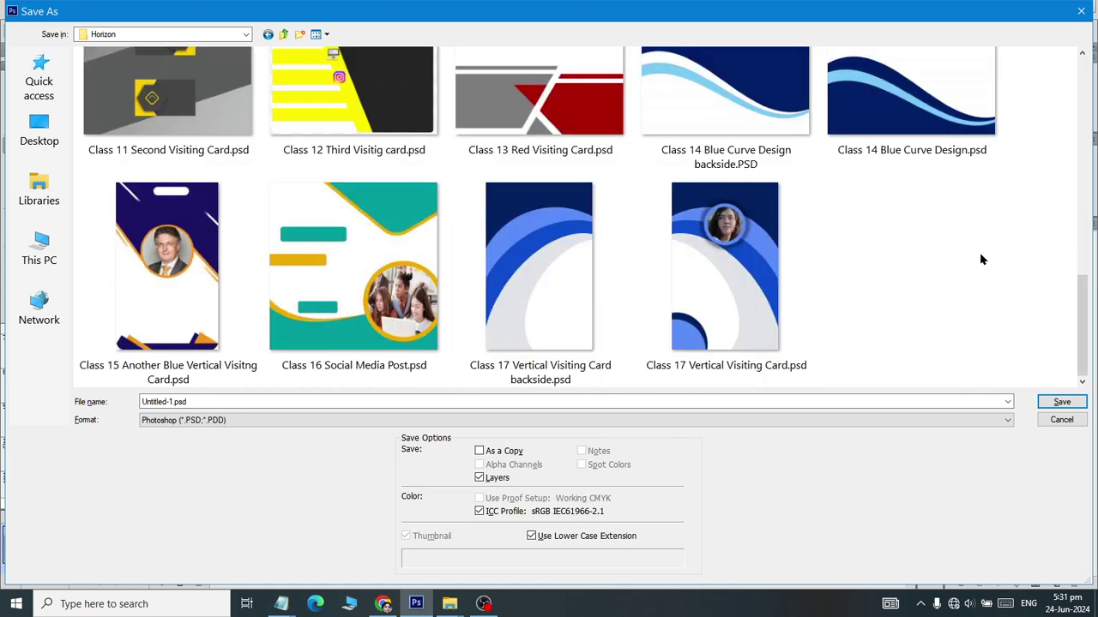
{"action": "double_click", "coordinate": [231, 401]}
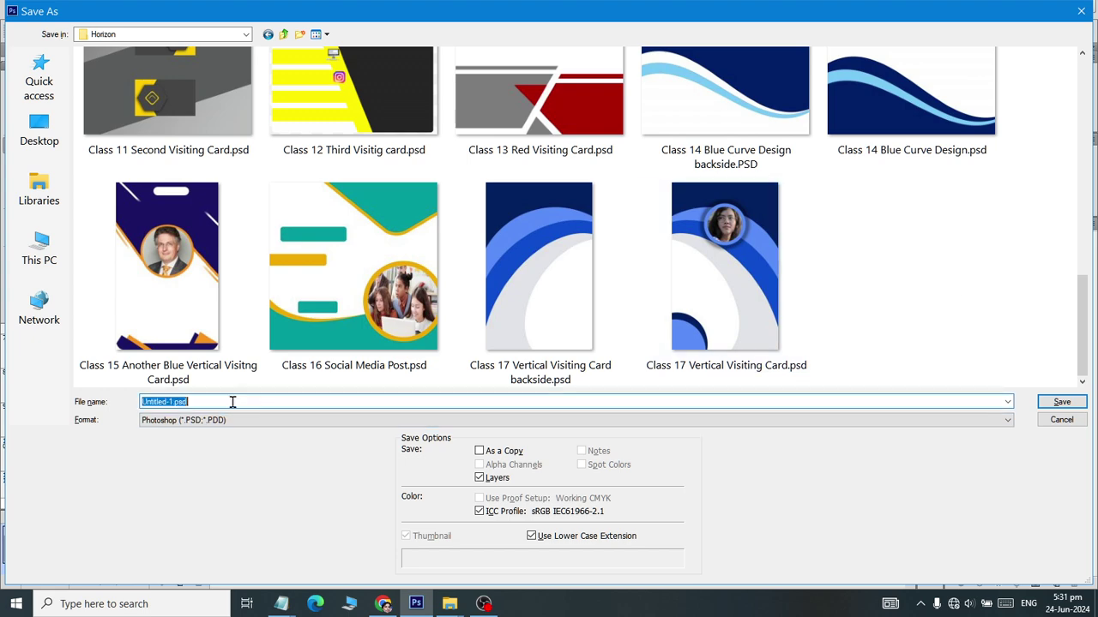
{"action": "type", "text": "Class 18 "}
{"action": "type", "text": "Size Psd"}
{"action": "key", "text": "Return"}
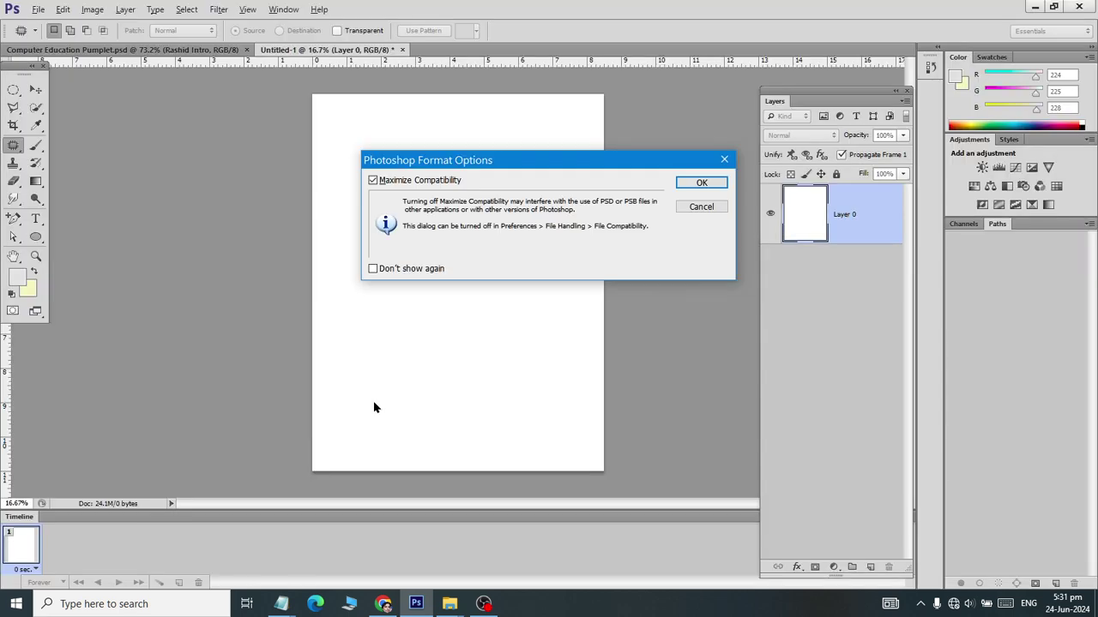
{"action": "left_click", "coordinate": [701, 182]}
- Switch windows to bring Photoshop back to the front
{"action": "key", "text": "alt+Tab"}
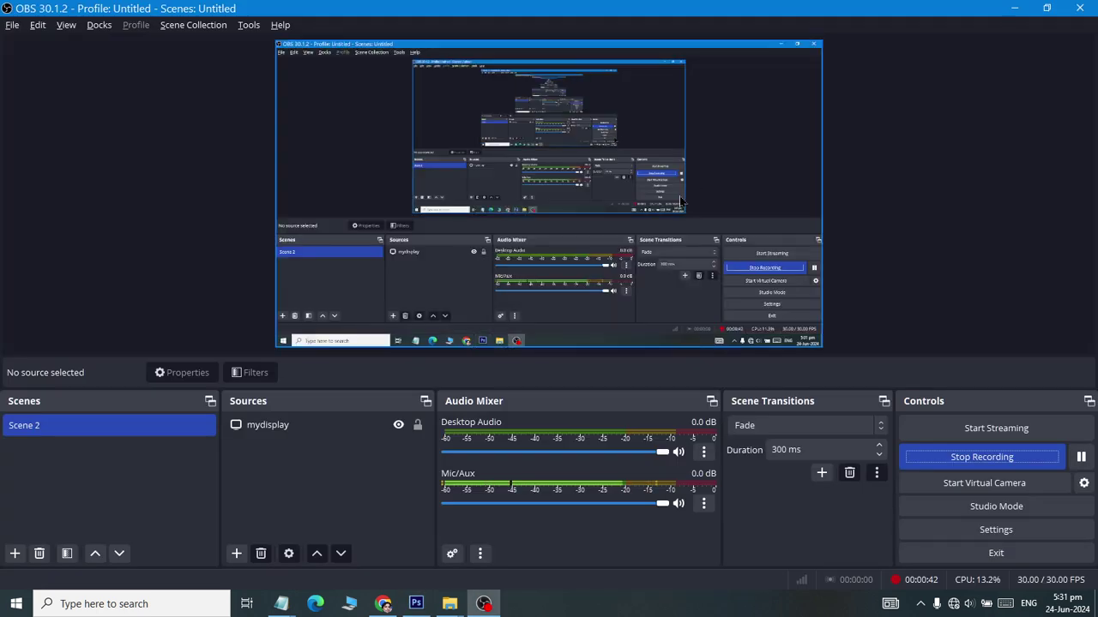
{"action": "key", "text": "alt+Tab"}
{"action": "left_click", "coordinate": [492, 169]}
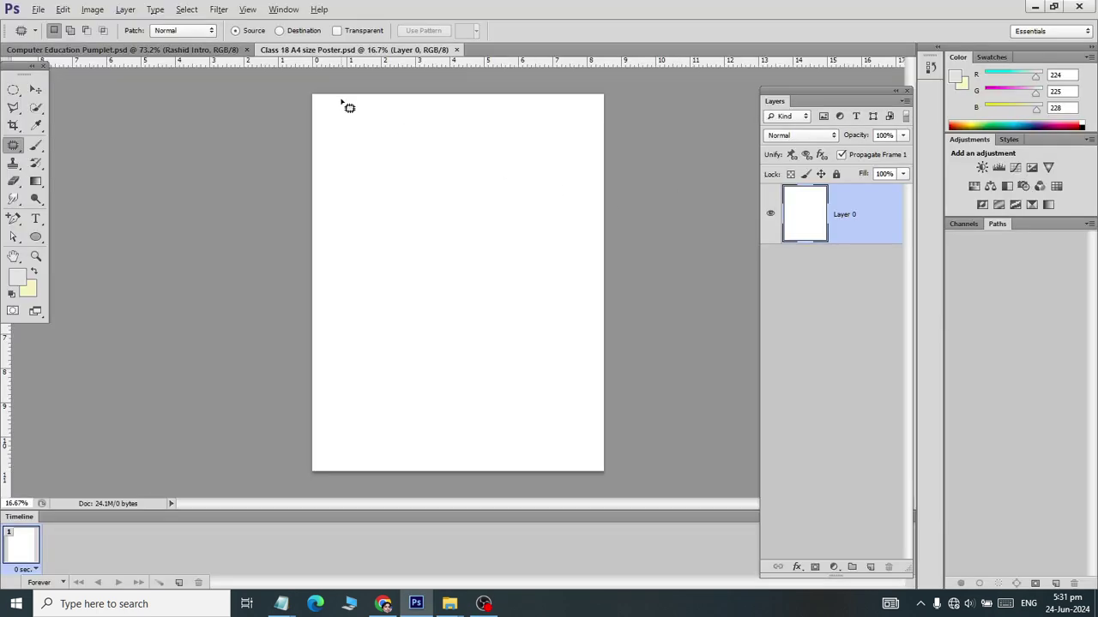
- Hide and restore the panels, then switch to the Computer Education Pumplet document
{"action": "key", "text": "Tab"}
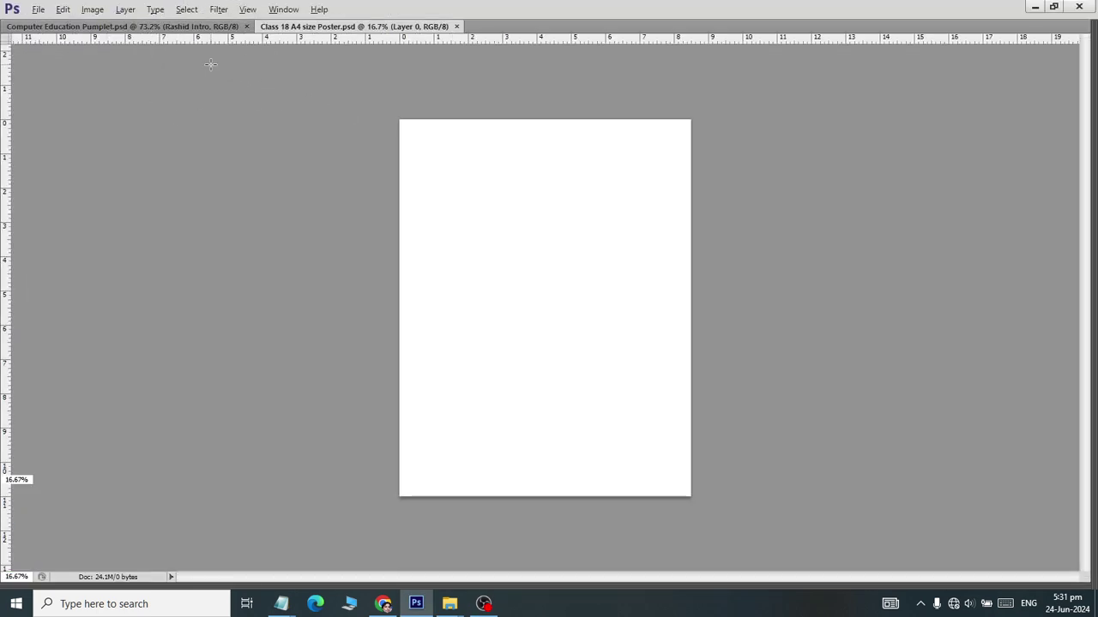
{"action": "key", "text": "Tab"}
{"action": "left_click", "coordinate": [205, 49]}
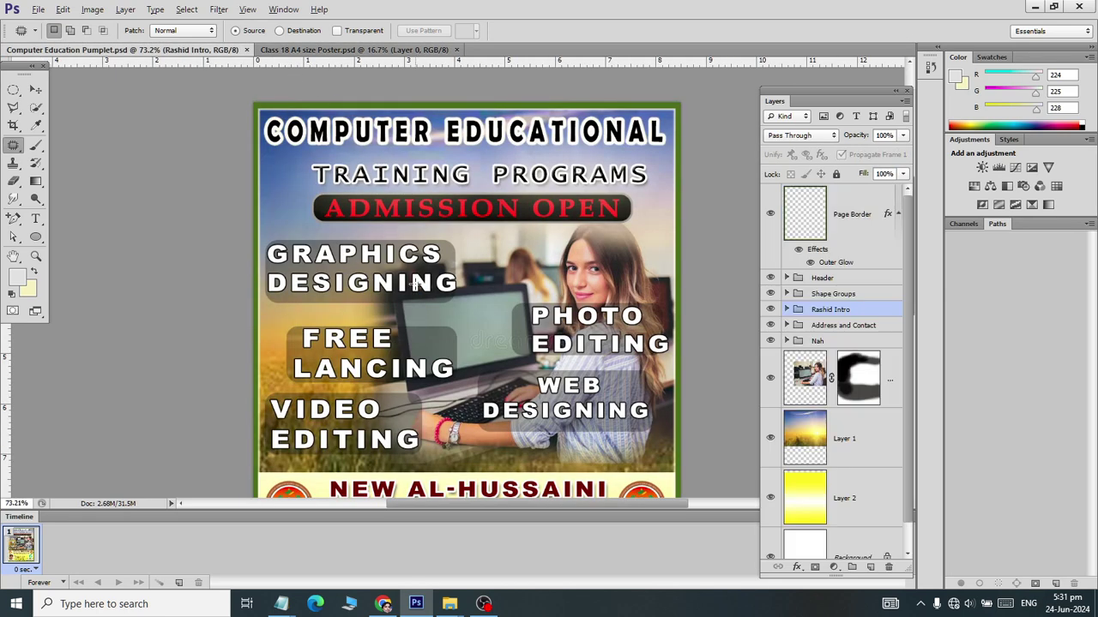
- Start saving the pamphlet as PNG into Documents > Ps Files > PS_assignment
{"action": "left_click", "coordinate": [38, 9]}
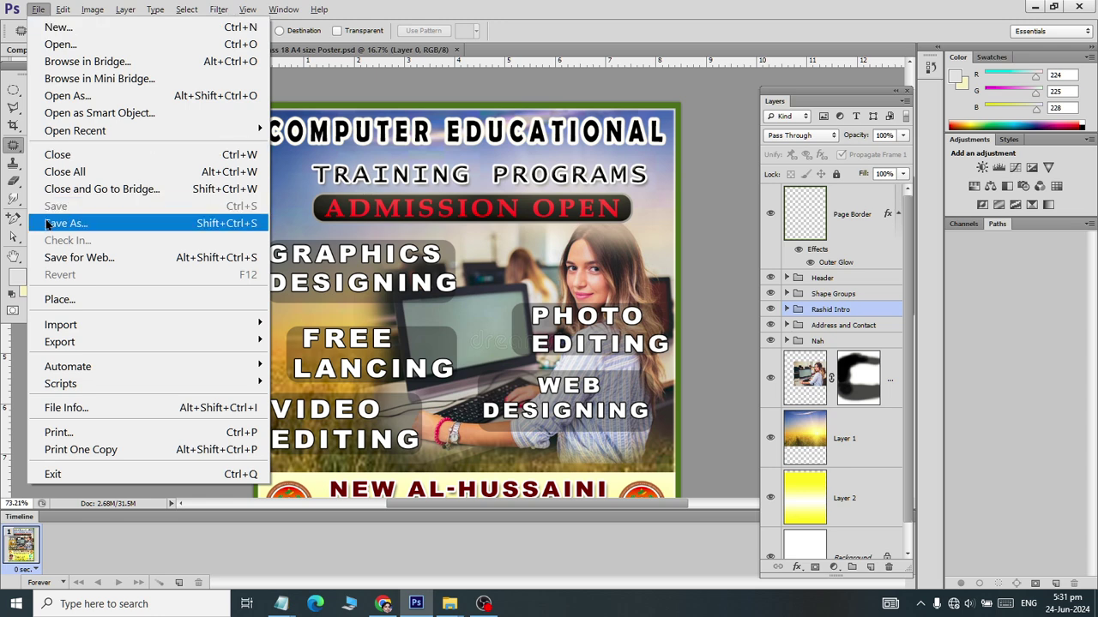
{"action": "left_click", "coordinate": [48, 221]}
{"action": "left_click", "coordinate": [332, 419]}
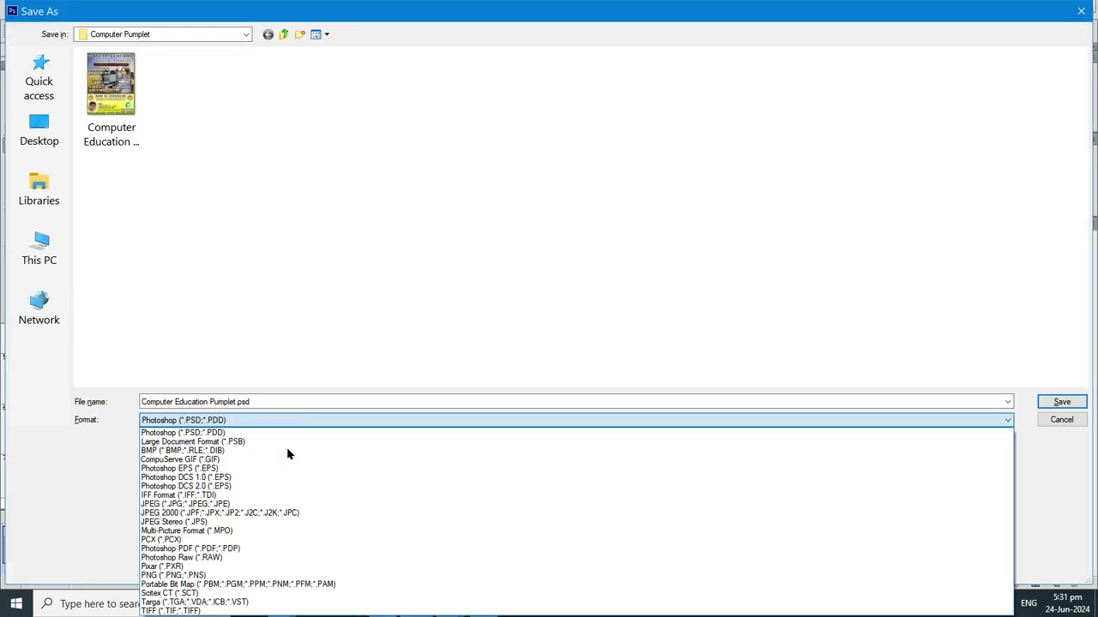
{"action": "left_click", "coordinate": [279, 576]}
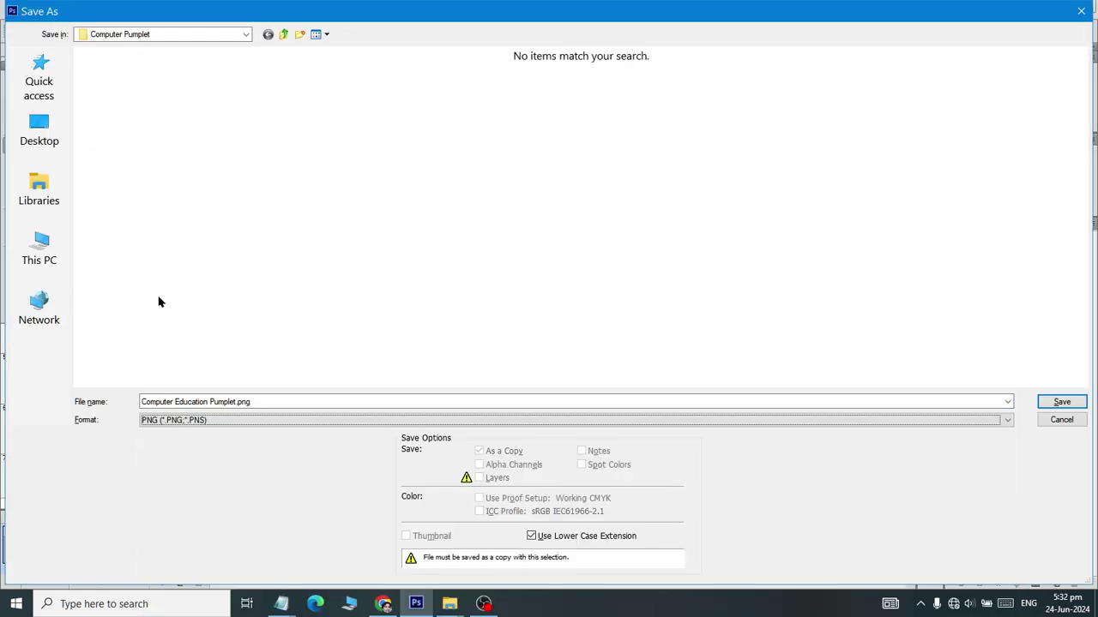
{"action": "left_click", "coordinate": [47, 190]}
{"action": "double_click", "coordinate": [352, 81]}
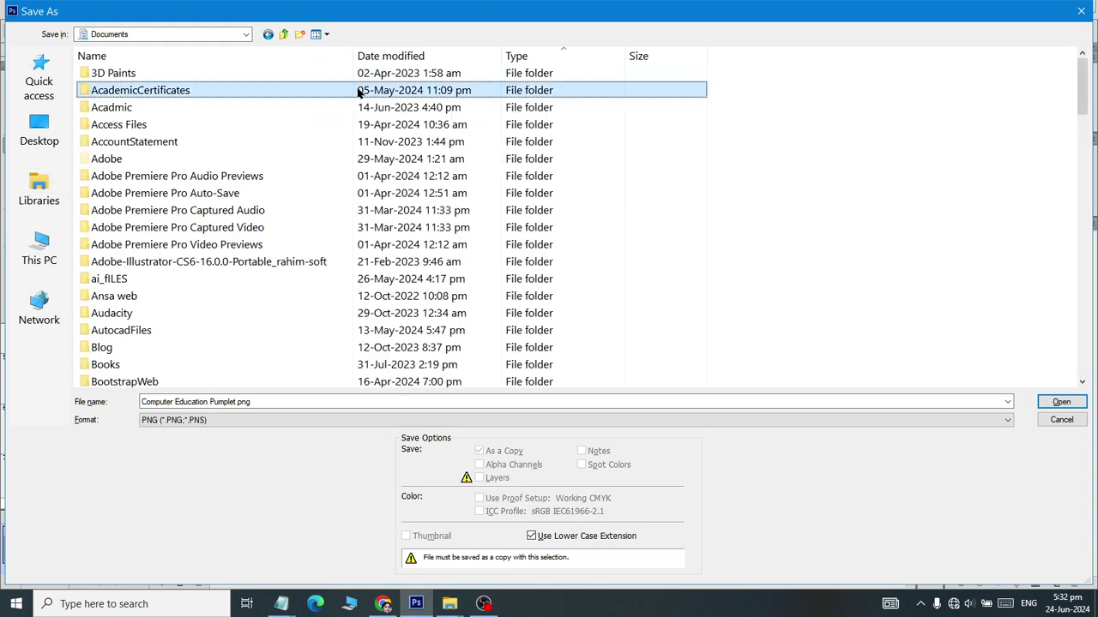
{"action": "double_click", "coordinate": [358, 90]}
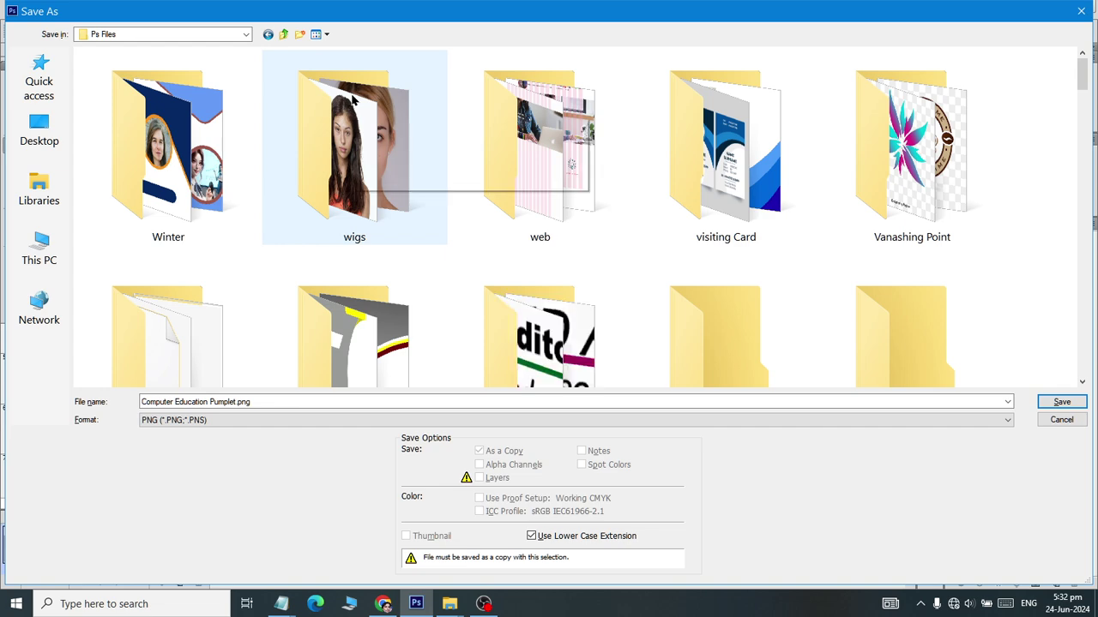
{"action": "scroll", "coordinate": [358, 92], "scroll_direction": "down", "scroll_amount": 5}
{"action": "left_click", "coordinate": [352, 100]}
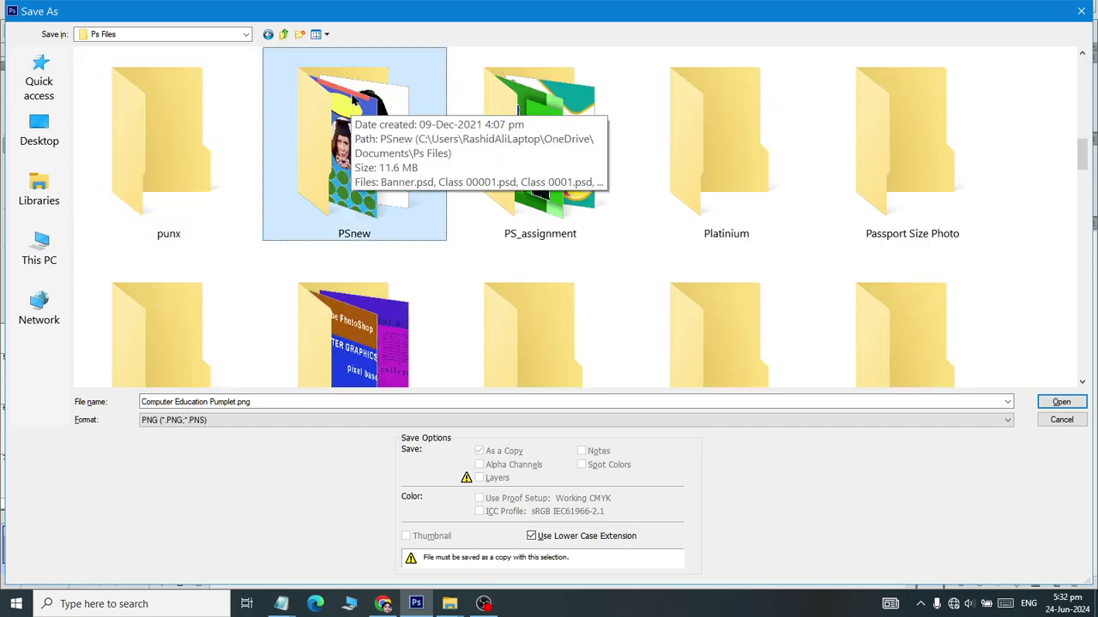
{"action": "double_click", "coordinate": [352, 99]}
- Save the pamphlet as nah pOSTER.png, accepting the PNG compression settings
{"action": "right_click", "coordinate": [351, 97]}
{"action": "left_click", "coordinate": [213, 402]}
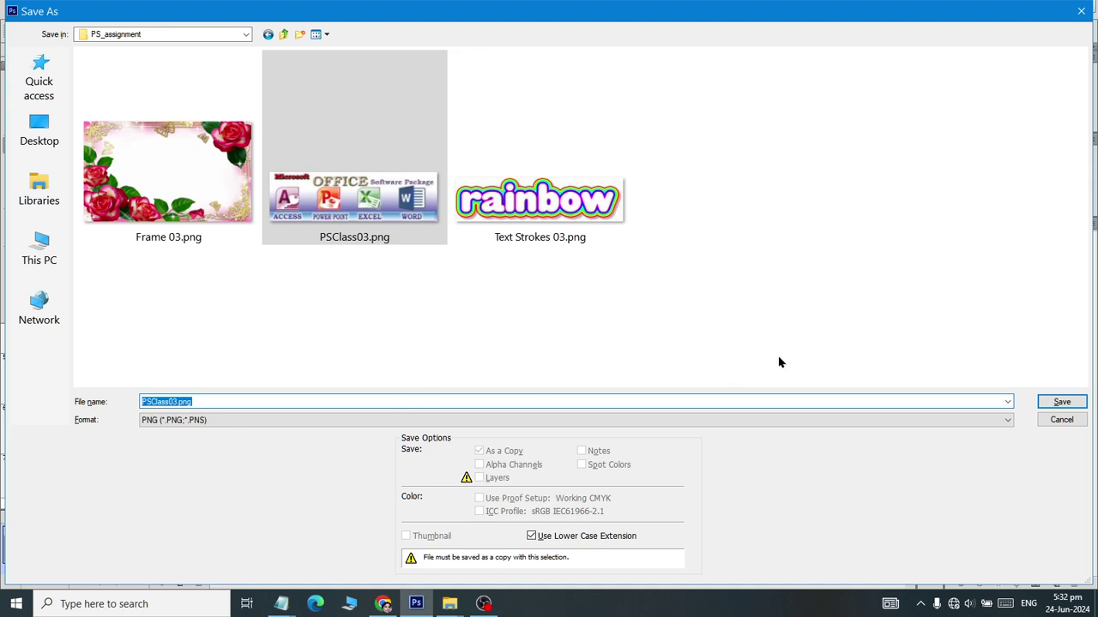
{"action": "type", "text": "nah pO"}
{"action": "key", "text": "Return"}
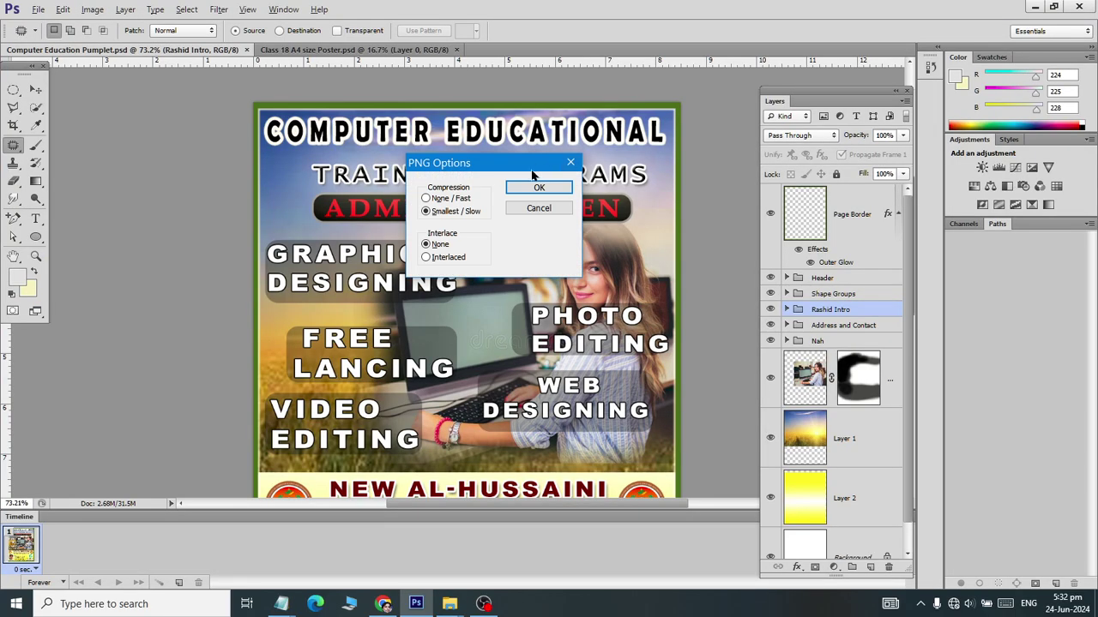
{"action": "left_click", "coordinate": [532, 185]}
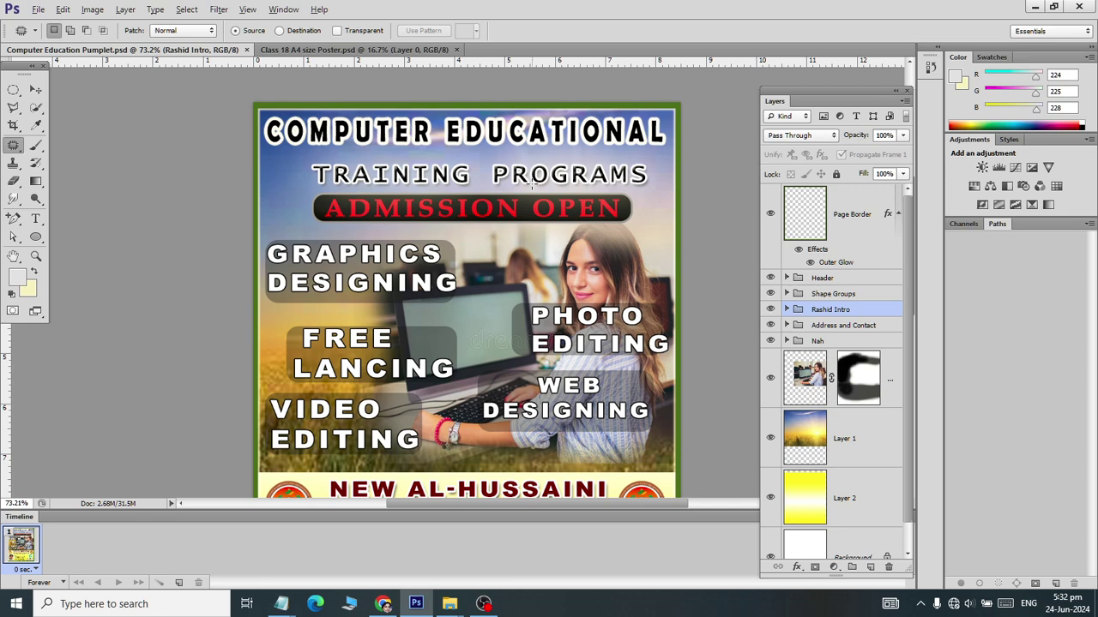
- Close the pamphlet and select nah pOSTER.png in File Explorer's PS_assignment folder
{"action": "key", "text": "ctrl+w"}
{"action": "mouse_move", "coordinate": [450, 604]}
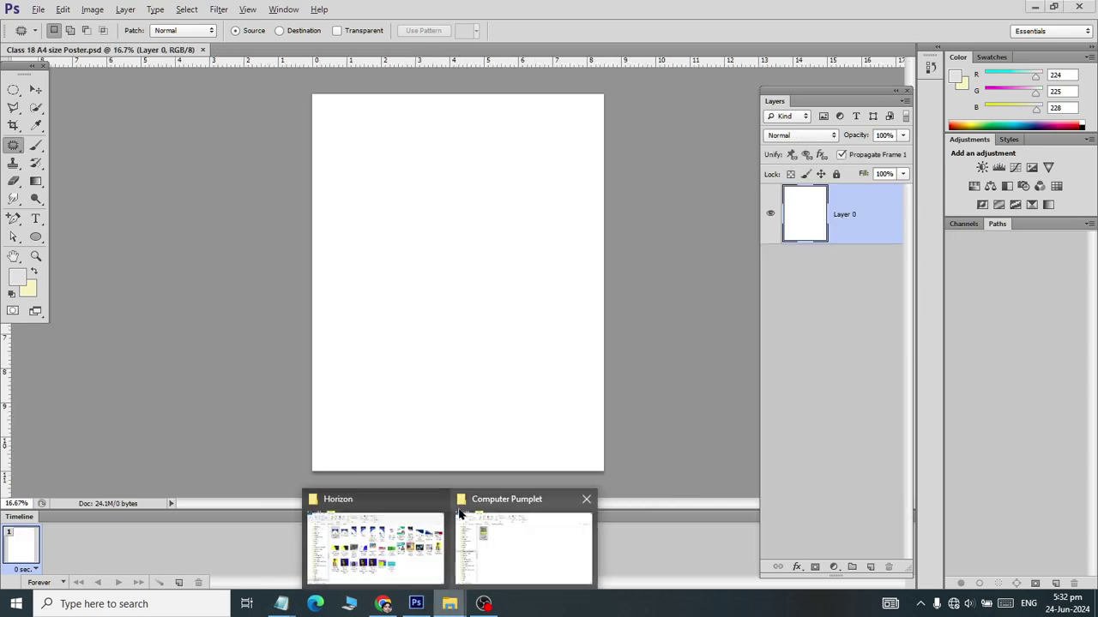
{"action": "left_click", "coordinate": [504, 553]}
{"action": "key", "text": "BackSpace"}
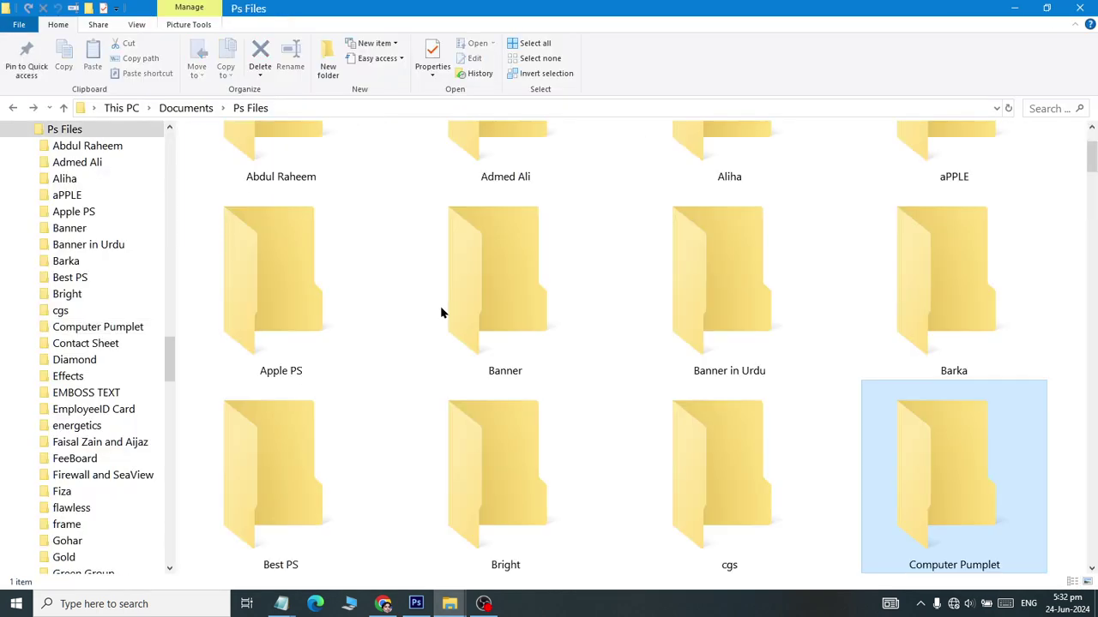
{"action": "type", "text": "ps"}
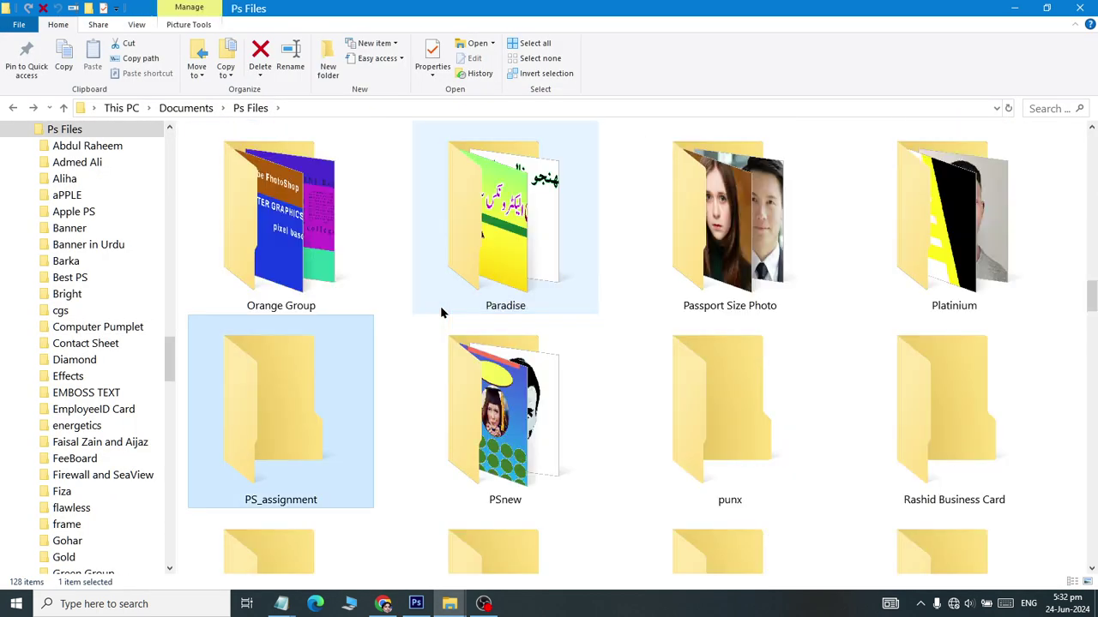
{"action": "key", "text": "Return"}
{"action": "left_click", "coordinate": [375, 257]}
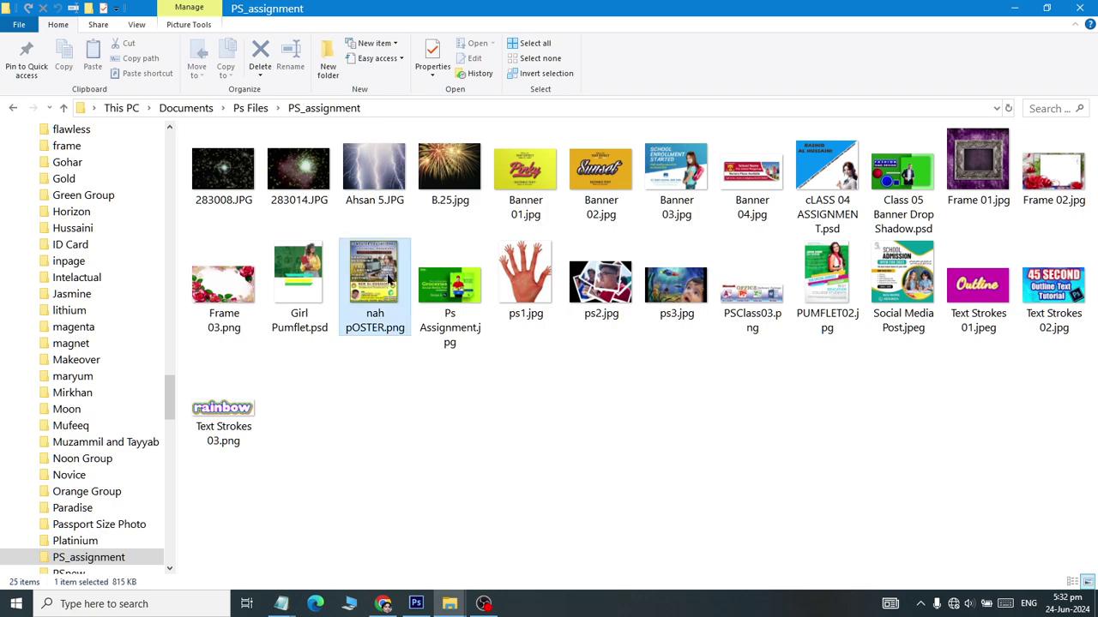
- Open nah pOSTER.png in Photos, zoom in and out to inspect it, then return to Photoshop
{"action": "double_click", "coordinate": [374, 257]}
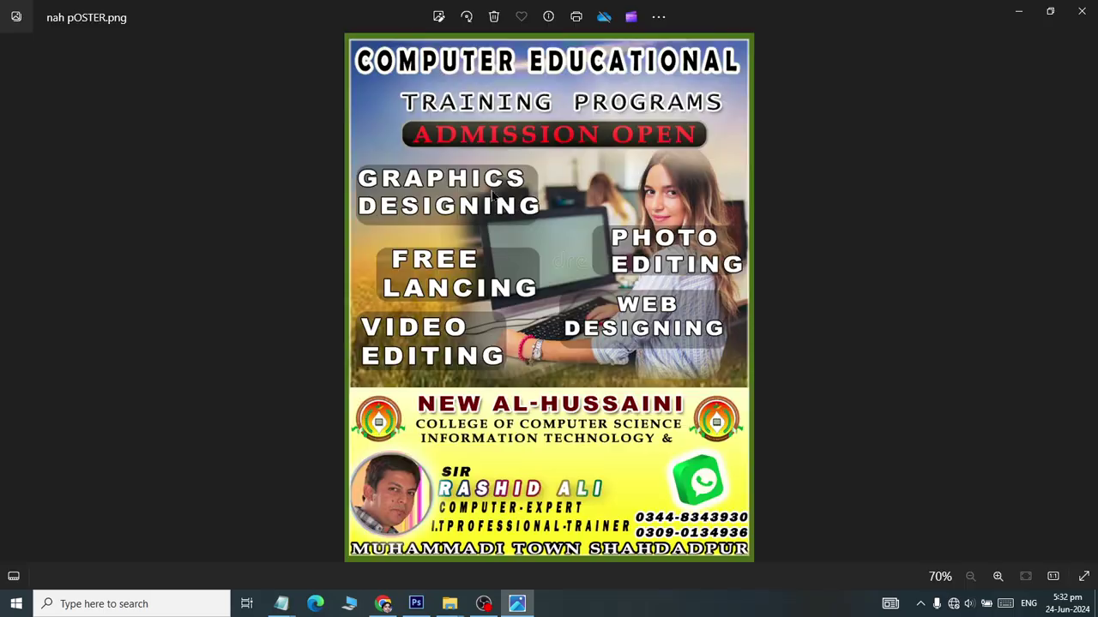
{"action": "scroll", "coordinate": [492, 197], "scroll_direction": "up", "scroll_amount": 2}
{"action": "scroll", "coordinate": [563, 184], "scroll_direction": "down", "scroll_amount": 1}
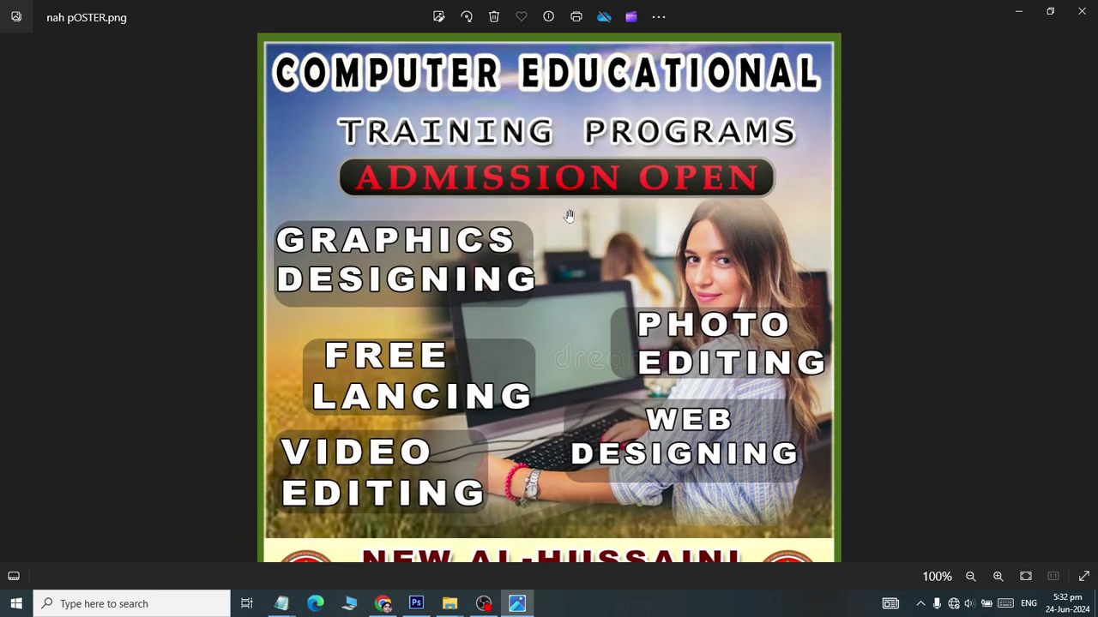
{"action": "scroll", "coordinate": [573, 211], "scroll_direction": "down", "scroll_amount": 2}
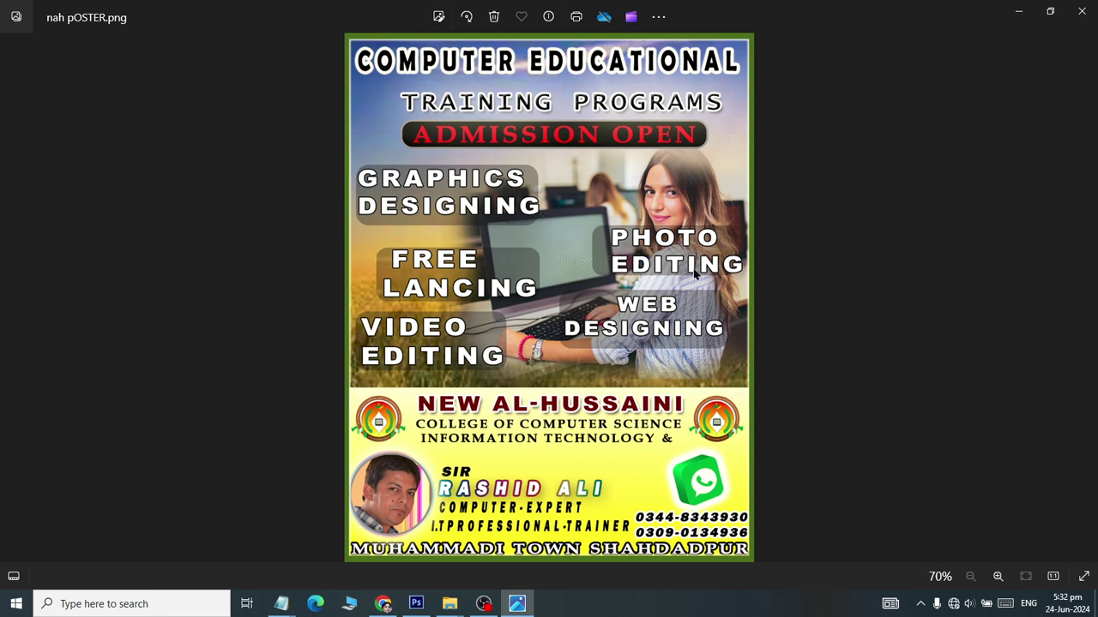
{"action": "key", "text": "alt+Tab"}
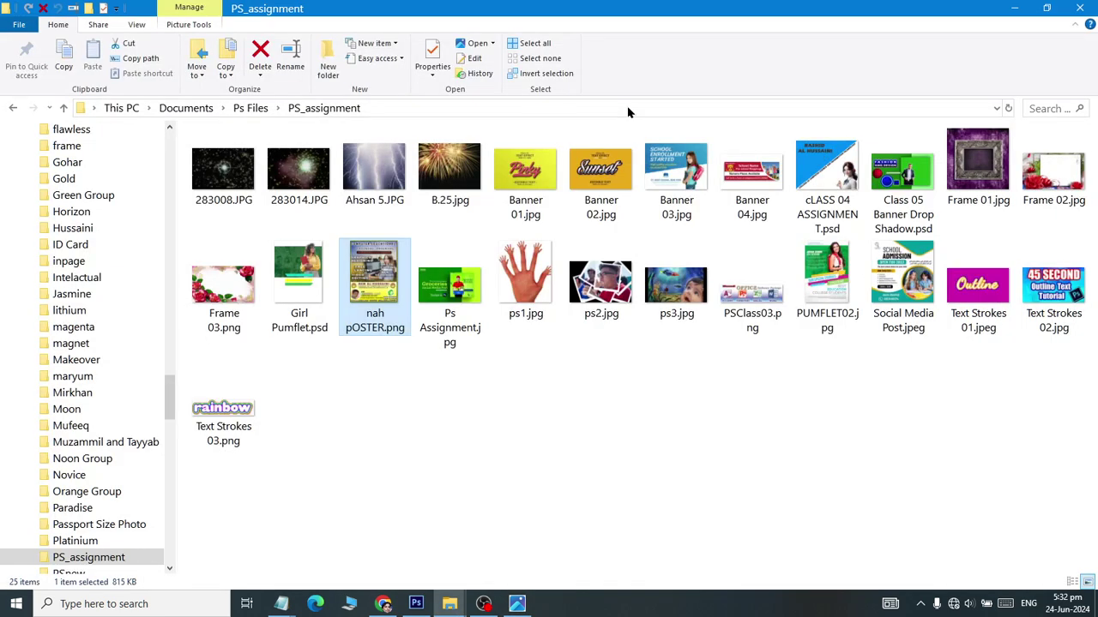
{"action": "key", "text": "alt+Tab"}
{"action": "key", "text": "alt+Tab"}
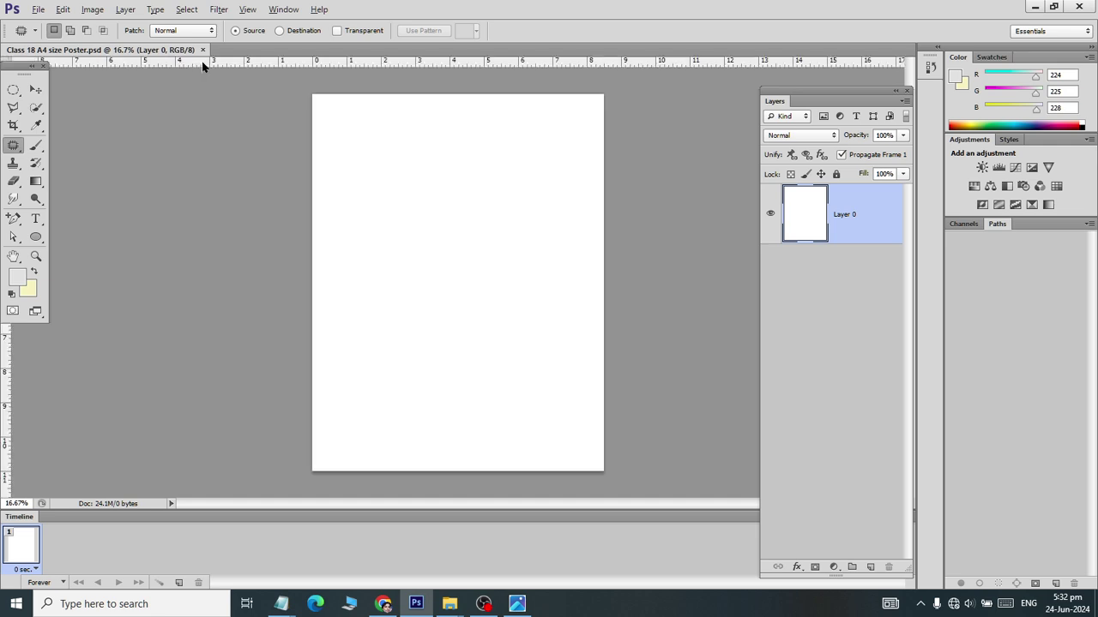
- Place a horizontal guide about 6.6 in down, check the reference, then nudge it slightly lower
{"action": "left_click_drag", "start_coordinate": [203, 64], "coordinate": [190, 321]}
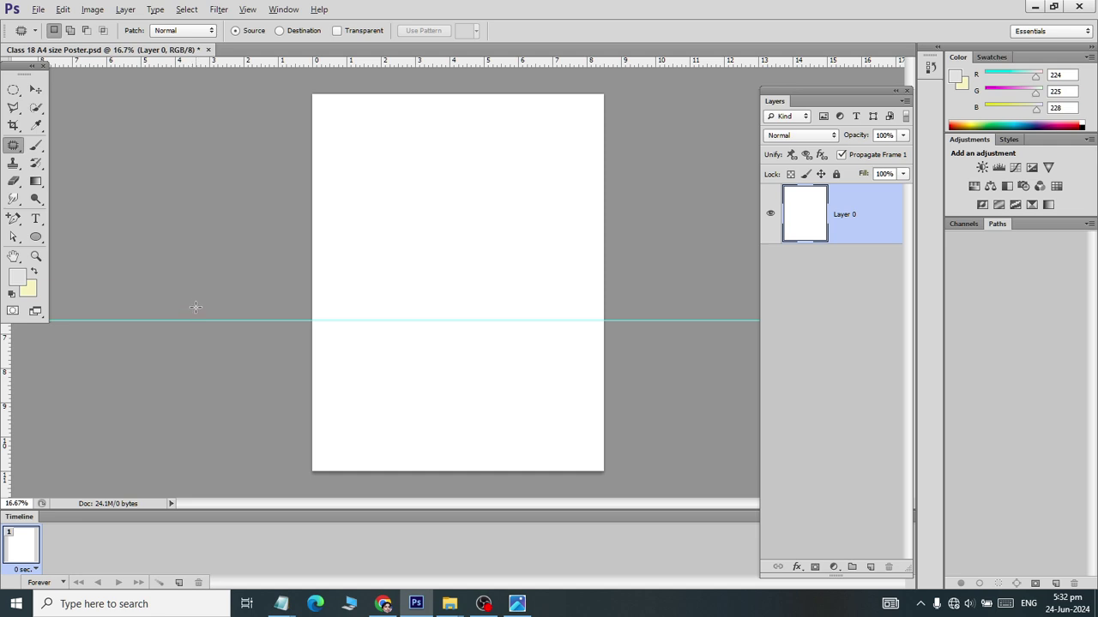
{"action": "key", "text": "alt+Tab"}
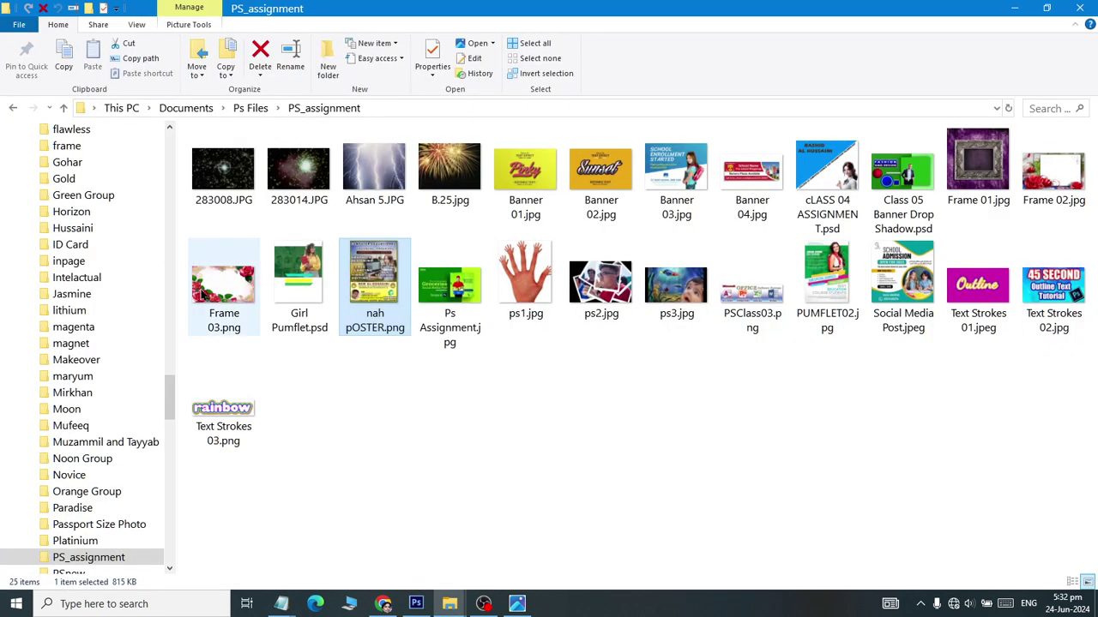
{"action": "key", "text": "alt+Tab"}
{"action": "key", "text": "Tab"}
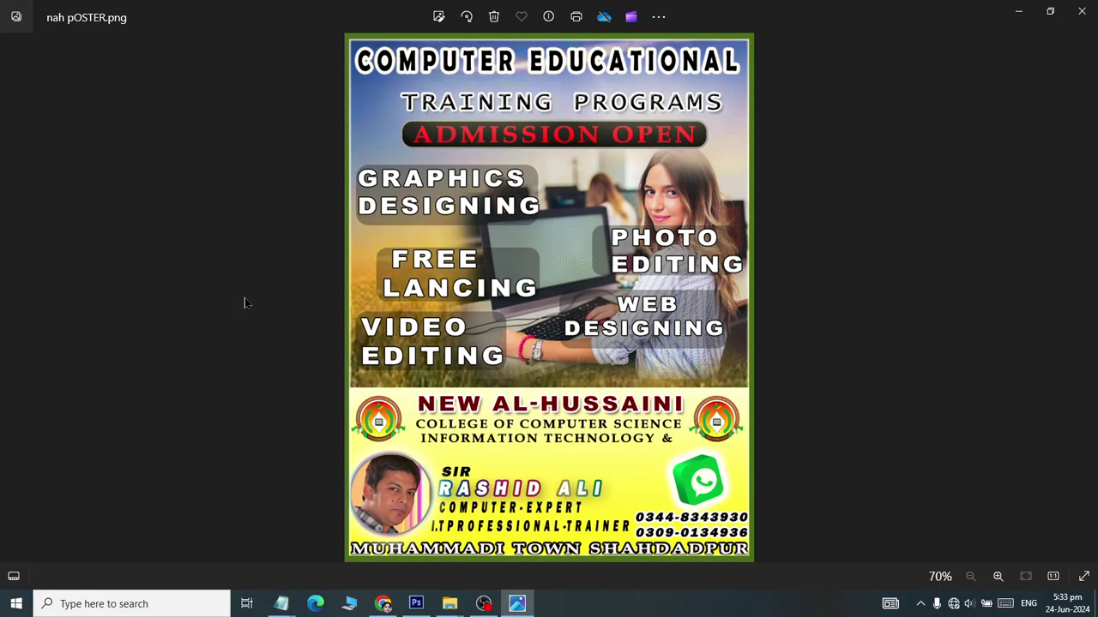
{"action": "key", "text": "alt+Tab"}
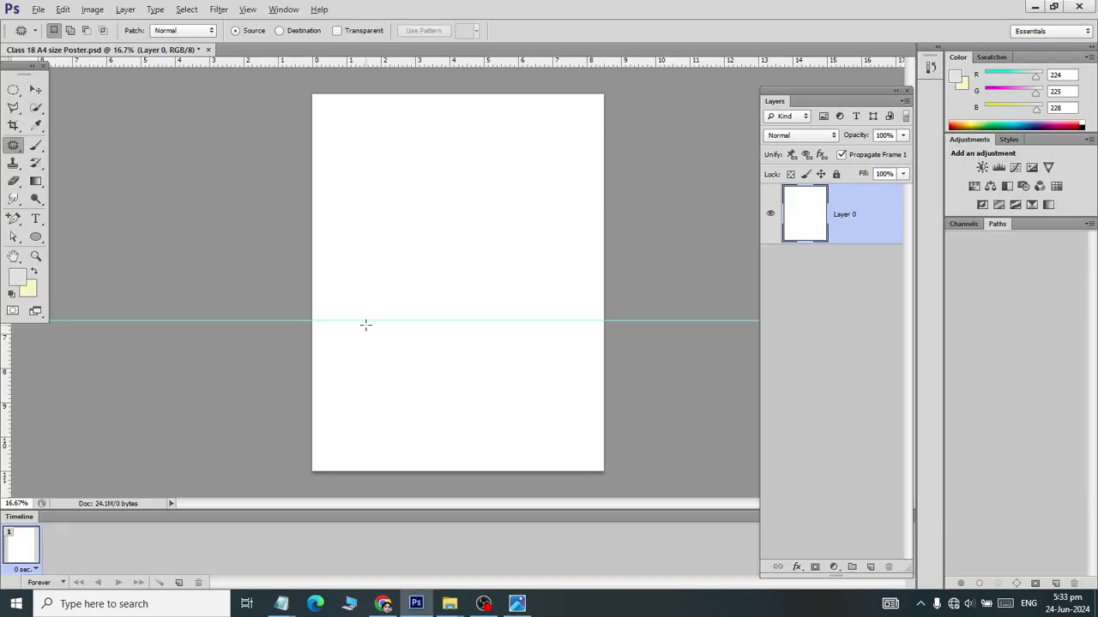
{"action": "left_click", "coordinate": [35, 89]}
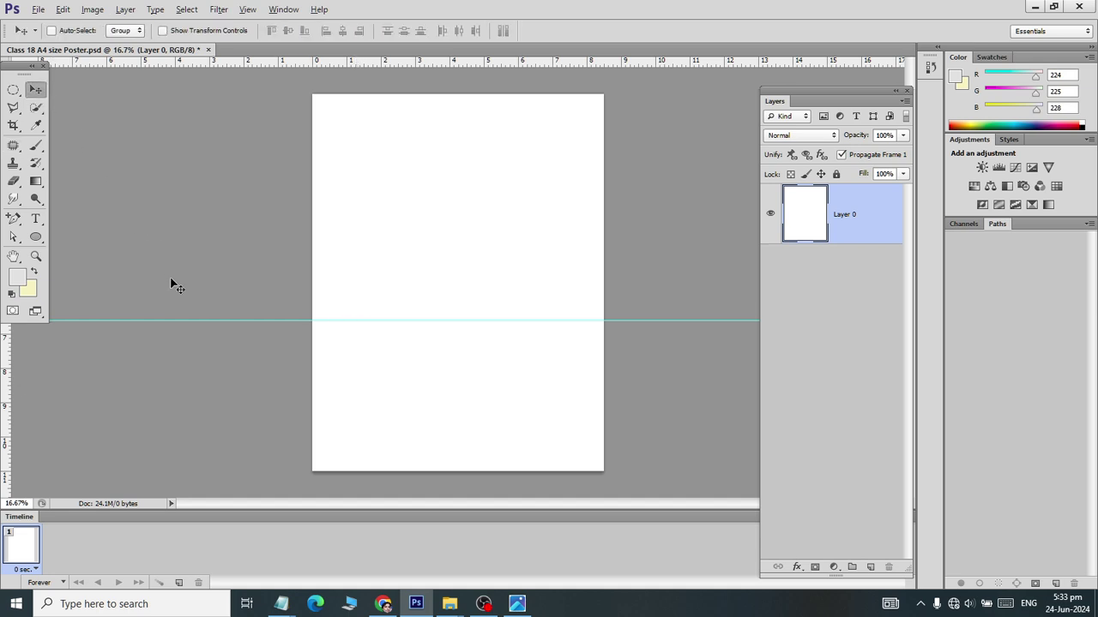
{"action": "left_click_drag", "start_coordinate": [197, 320], "coordinate": [200, 328]}
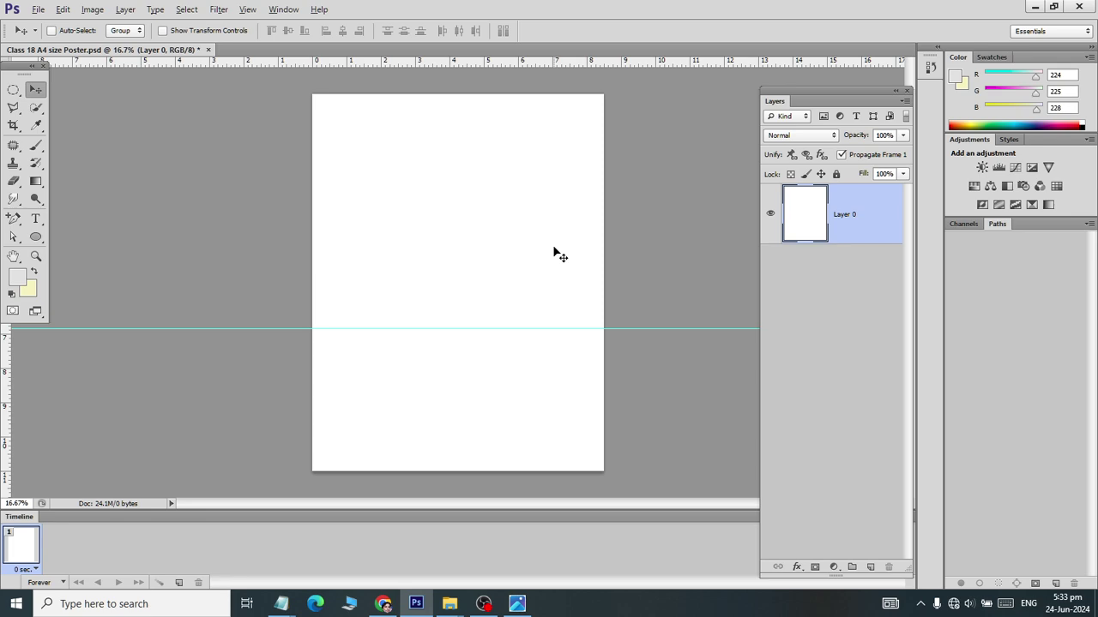
- Check the reference poster, then select the Gradient tool and look over its presets
{"action": "key", "text": "alt+Tab"}
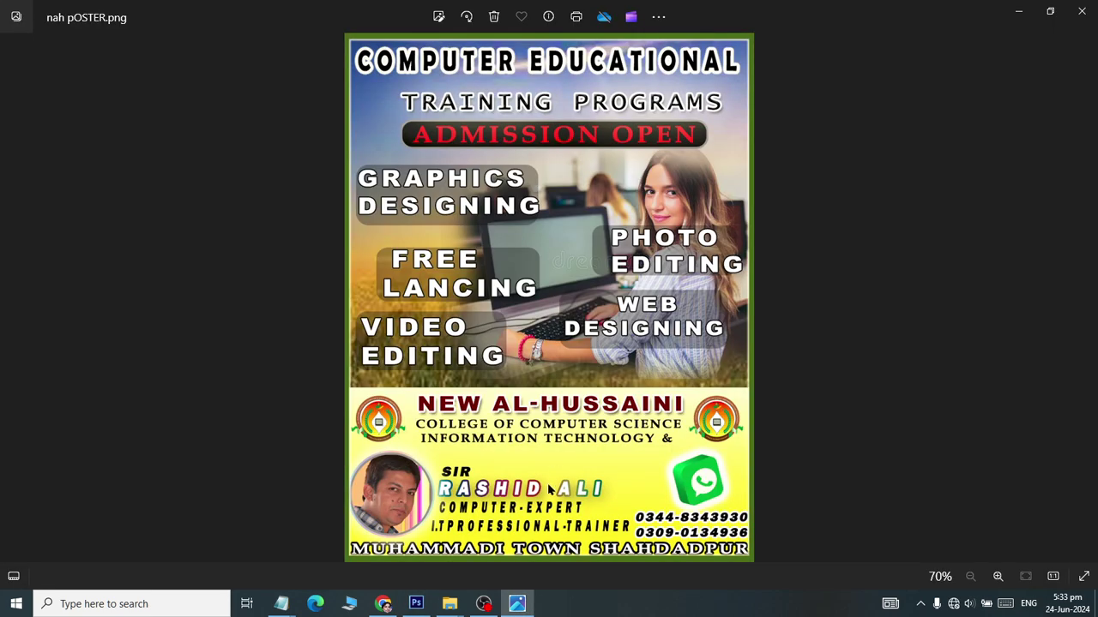
{"action": "key", "text": "alt+Tab"}
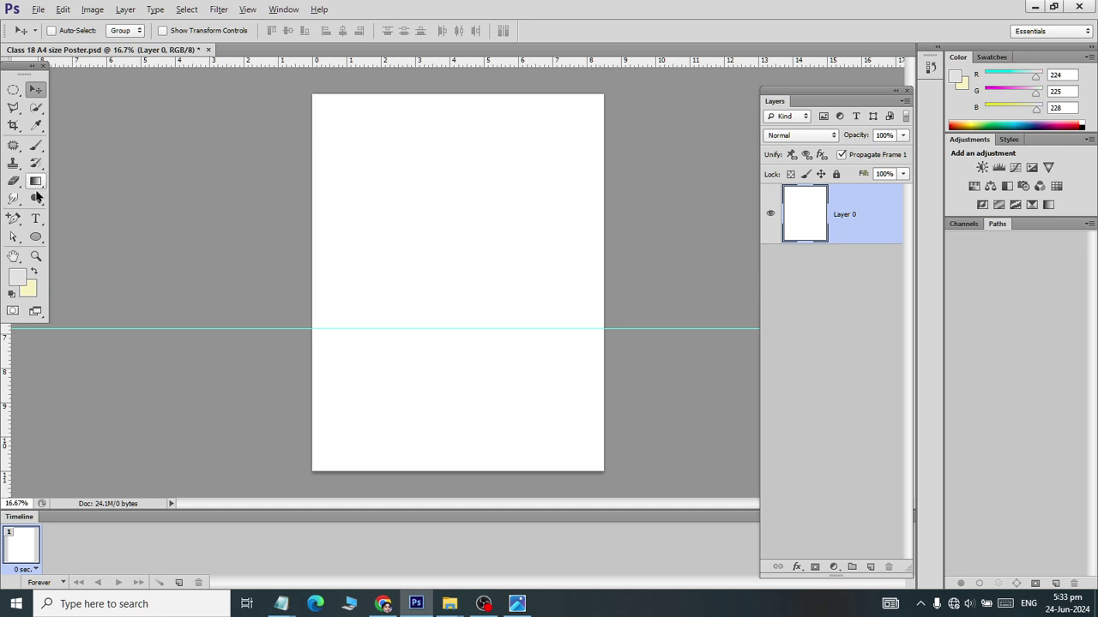
{"action": "left_click", "coordinate": [35, 181]}
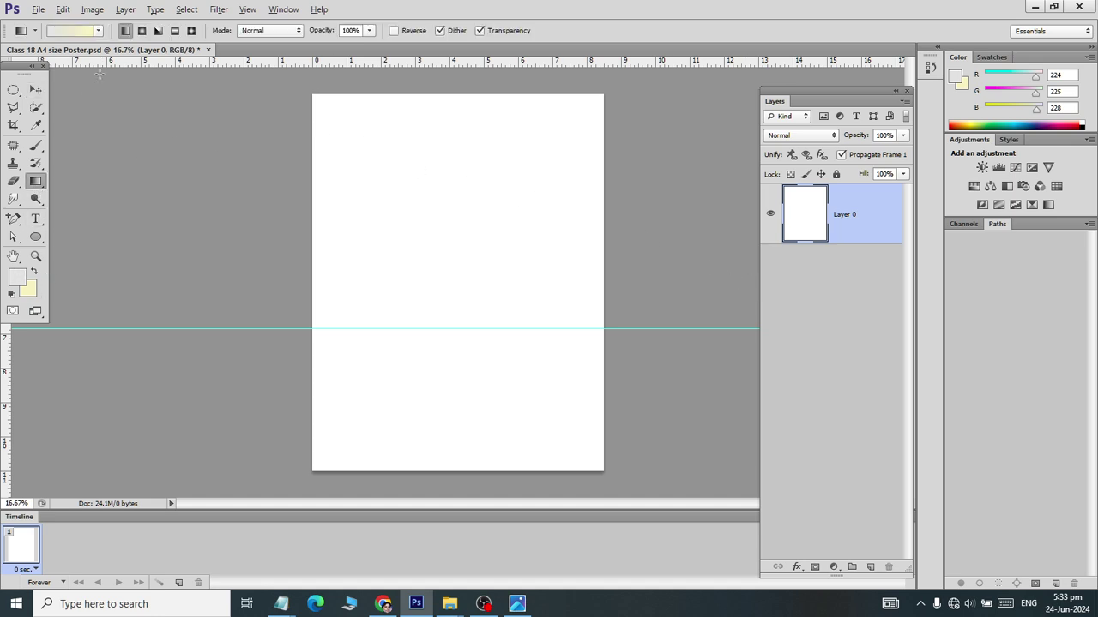
{"action": "left_click", "coordinate": [97, 30]}
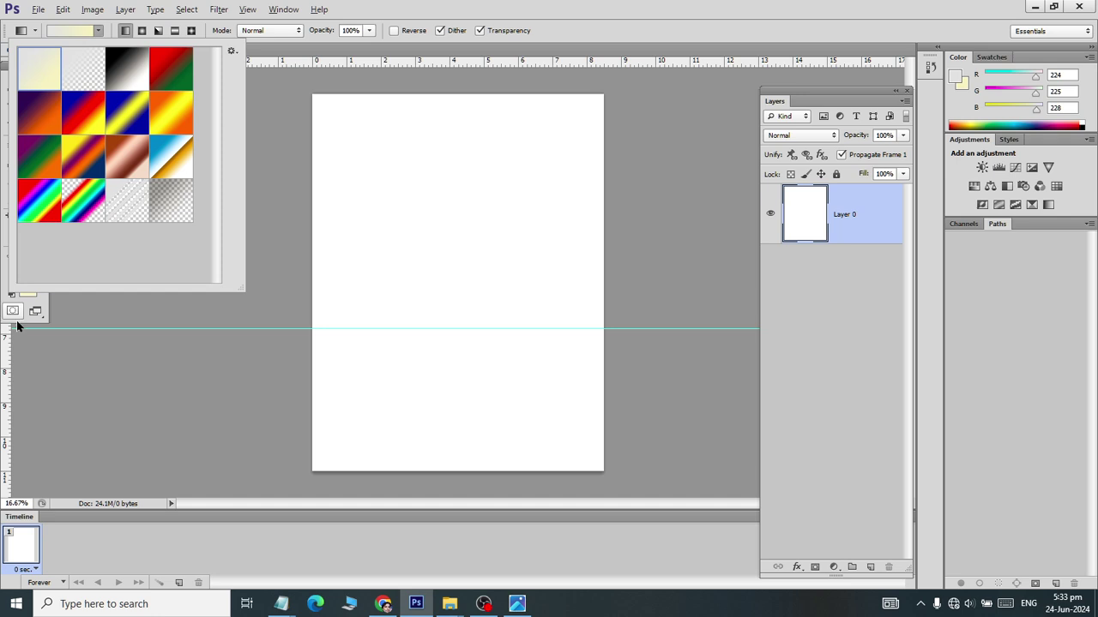
{"action": "left_click", "coordinate": [12, 293]}
- Pick a yellow foreground colour in the Color Picker
{"action": "left_click", "coordinate": [17, 277]}
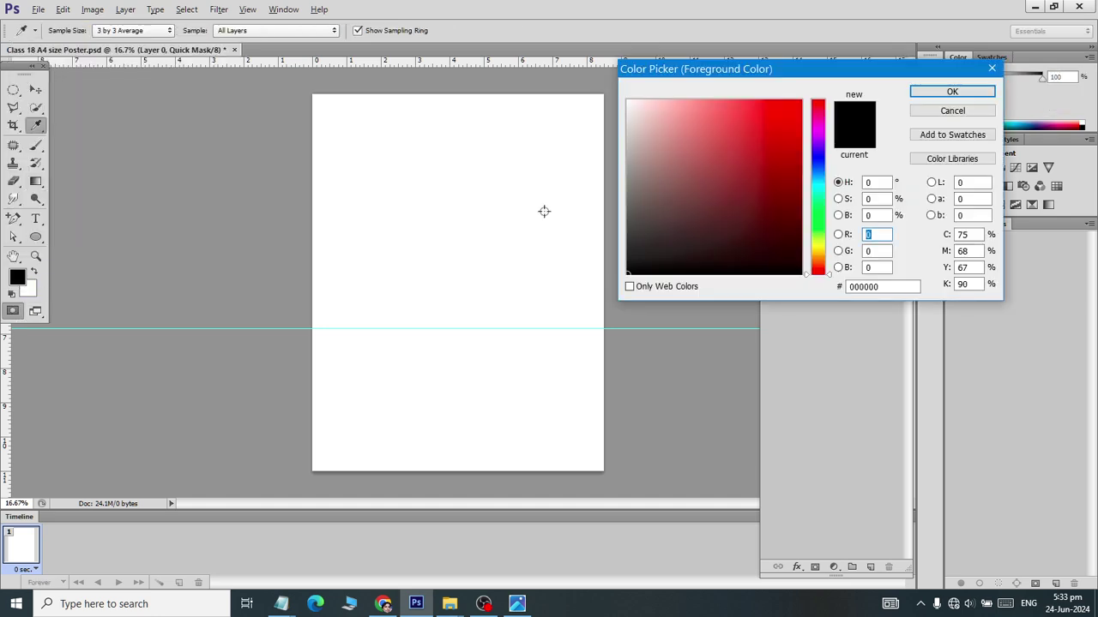
{"action": "left_click", "coordinate": [816, 239]}
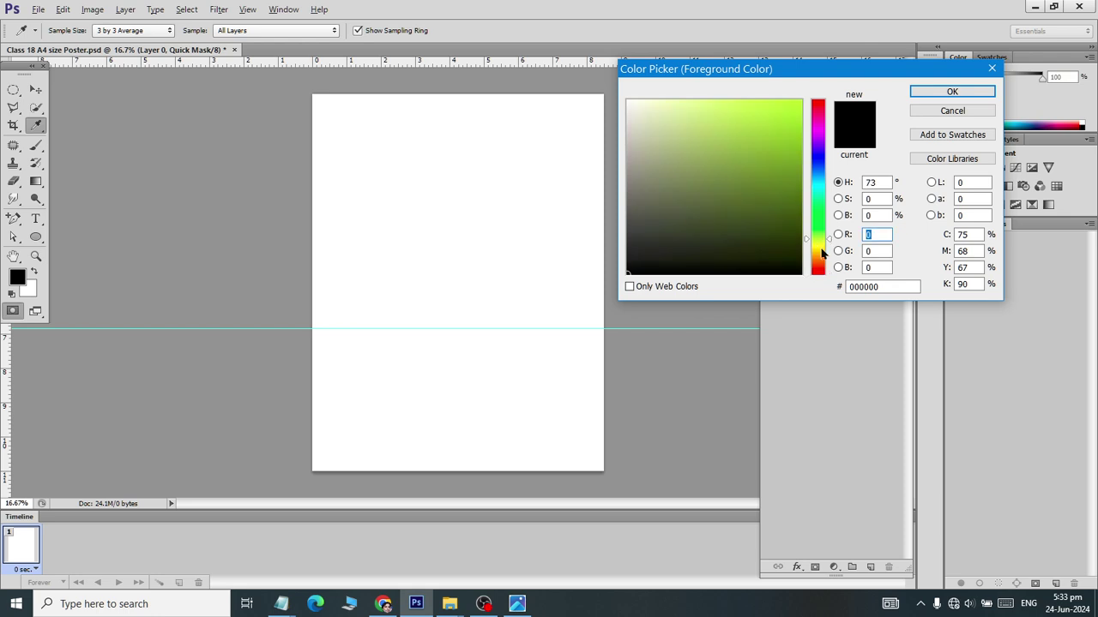
{"action": "left_click", "coordinate": [822, 248]}
{"action": "left_click", "coordinate": [743, 101]}
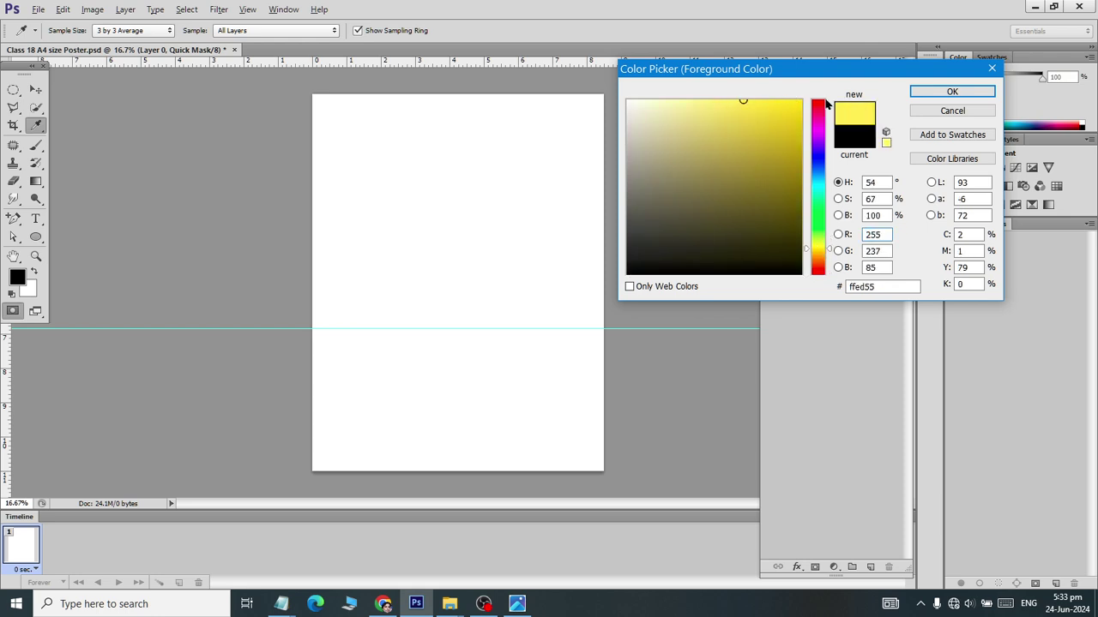
{"action": "left_click", "coordinate": [951, 91]}
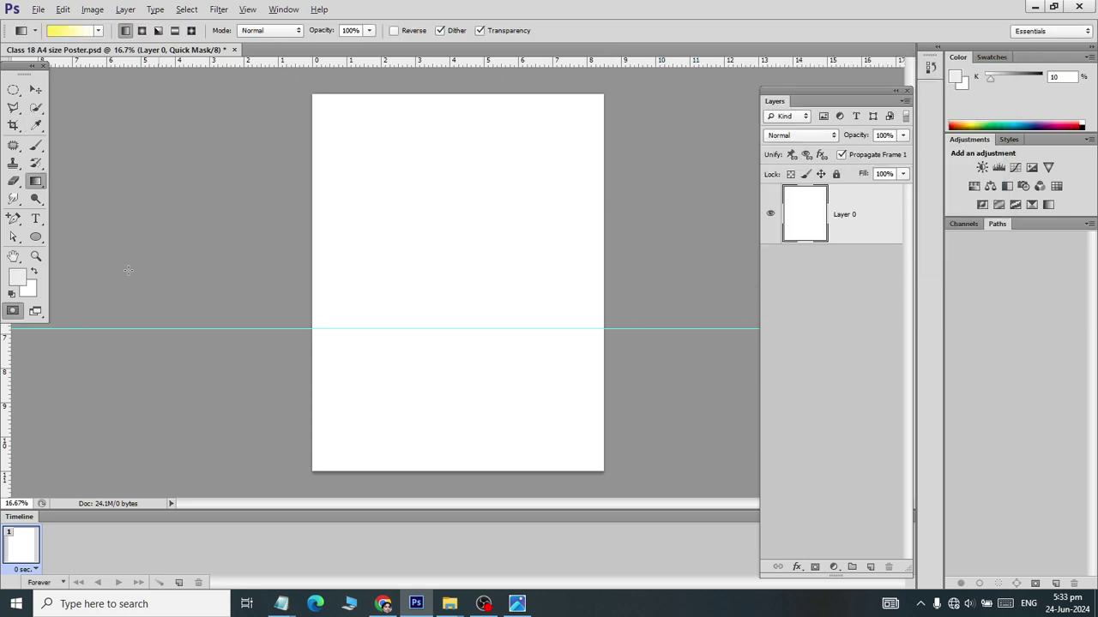
- Refine the foreground to bright yellow (R 255, G 240, B 8) and make the background near-white
{"action": "left_click", "coordinate": [12, 311]}
{"action": "left_click", "coordinate": [17, 276]}
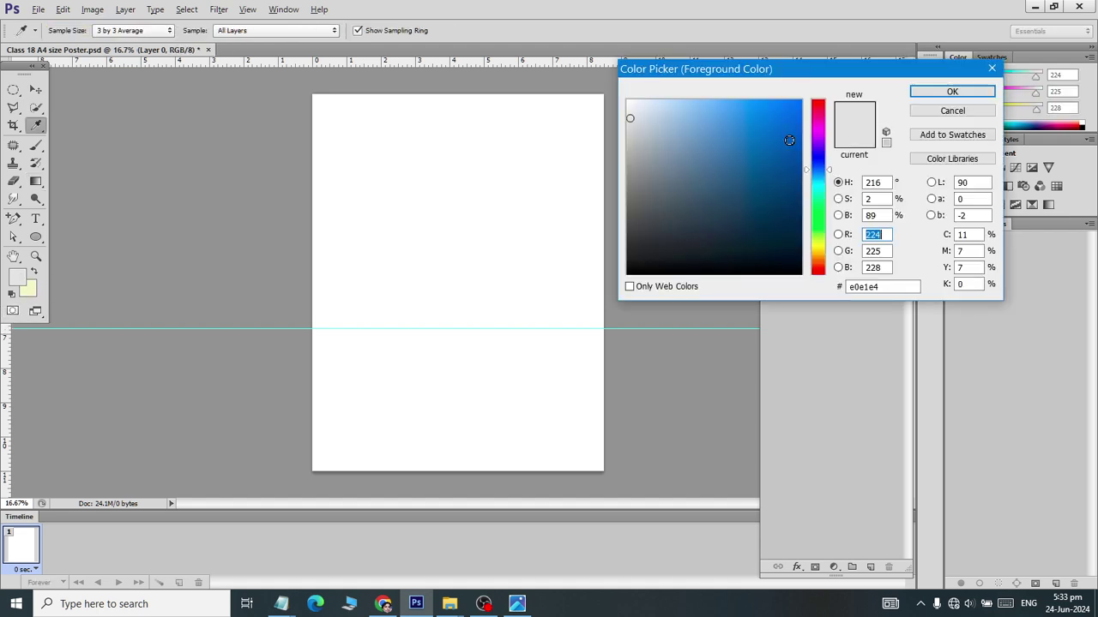
{"action": "left_click", "coordinate": [817, 247]}
{"action": "left_click", "coordinate": [795, 101]}
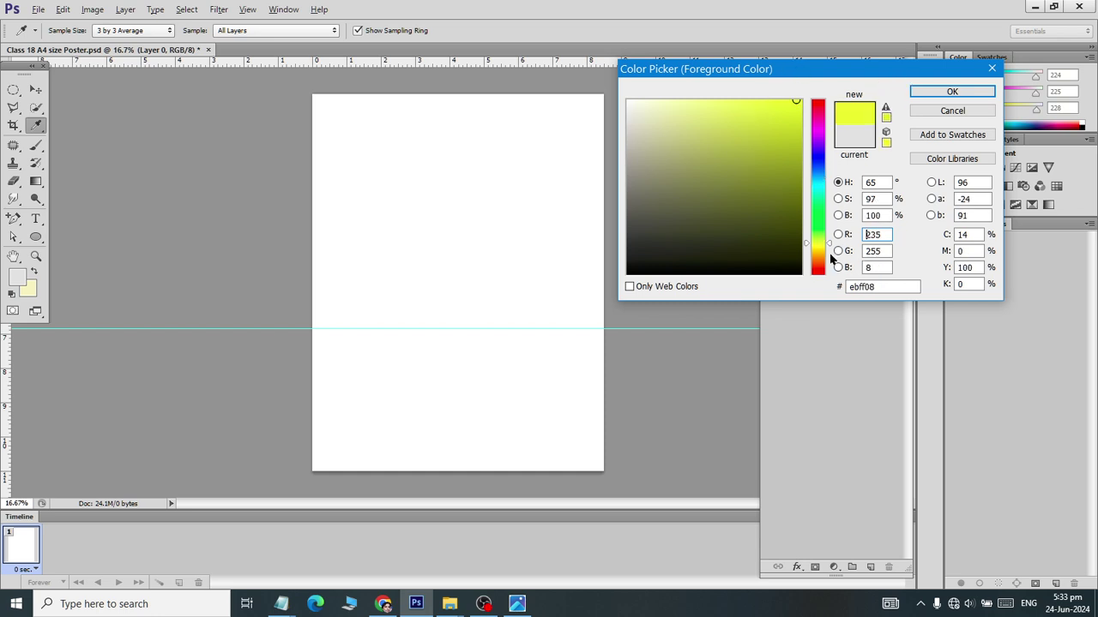
{"action": "left_click_drag", "start_coordinate": [830, 247], "coordinate": [834, 253]}
{"action": "left_click", "coordinate": [944, 92]}
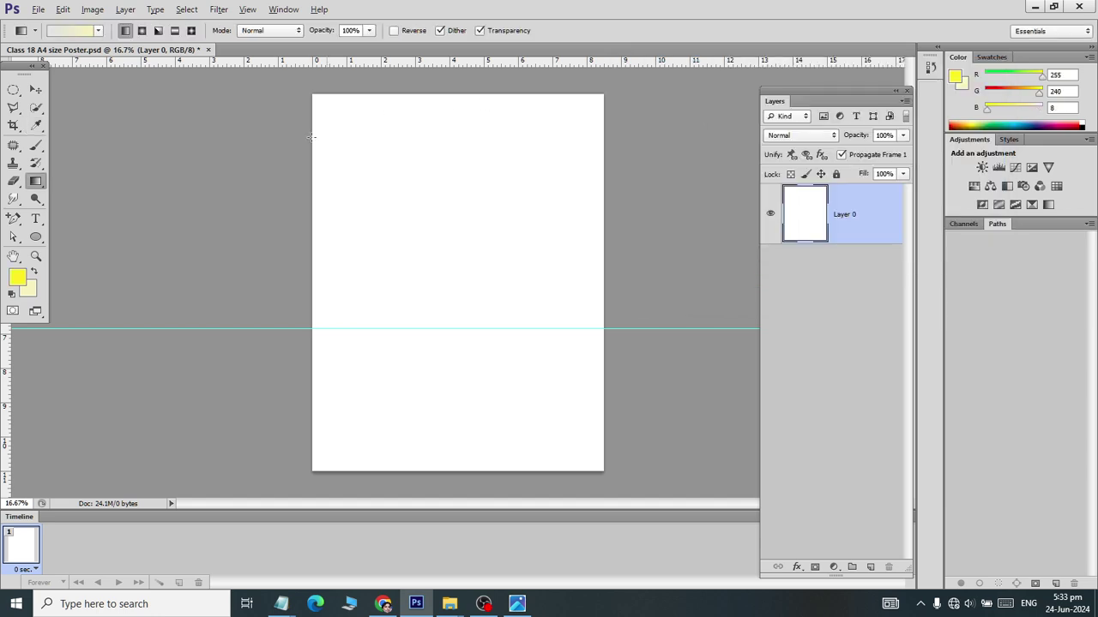
{"action": "left_click", "coordinate": [31, 296]}
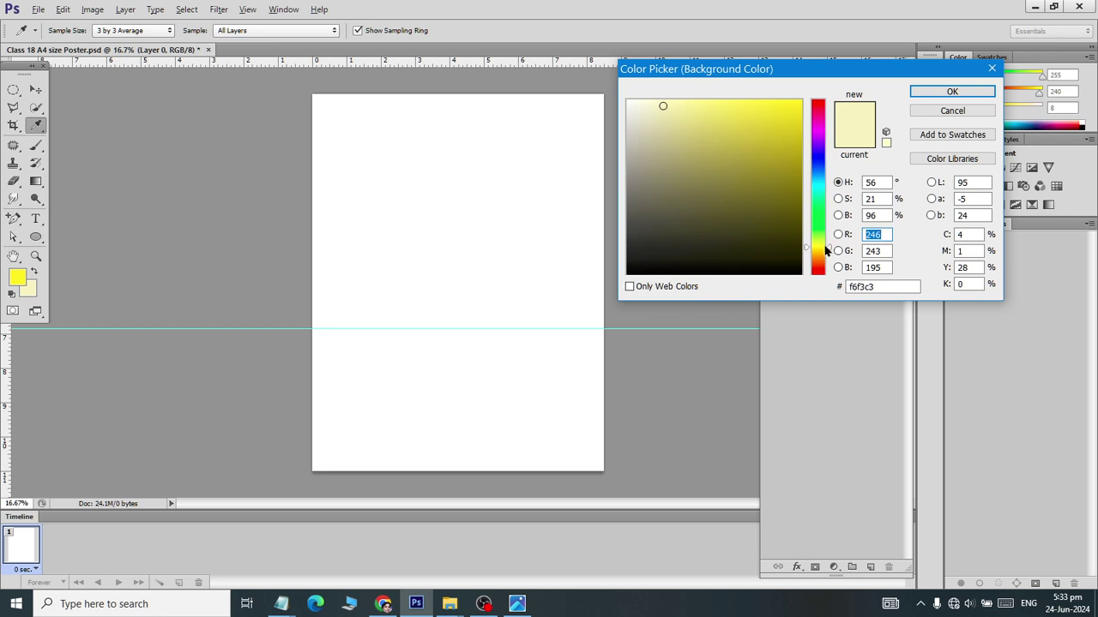
{"action": "left_click_drag", "start_coordinate": [738, 107], "coordinate": [610, 91]}
- Fill the page with a gradient, near-white at the top fading to yellow at the bottom
{"action": "left_click", "coordinate": [952, 91]}
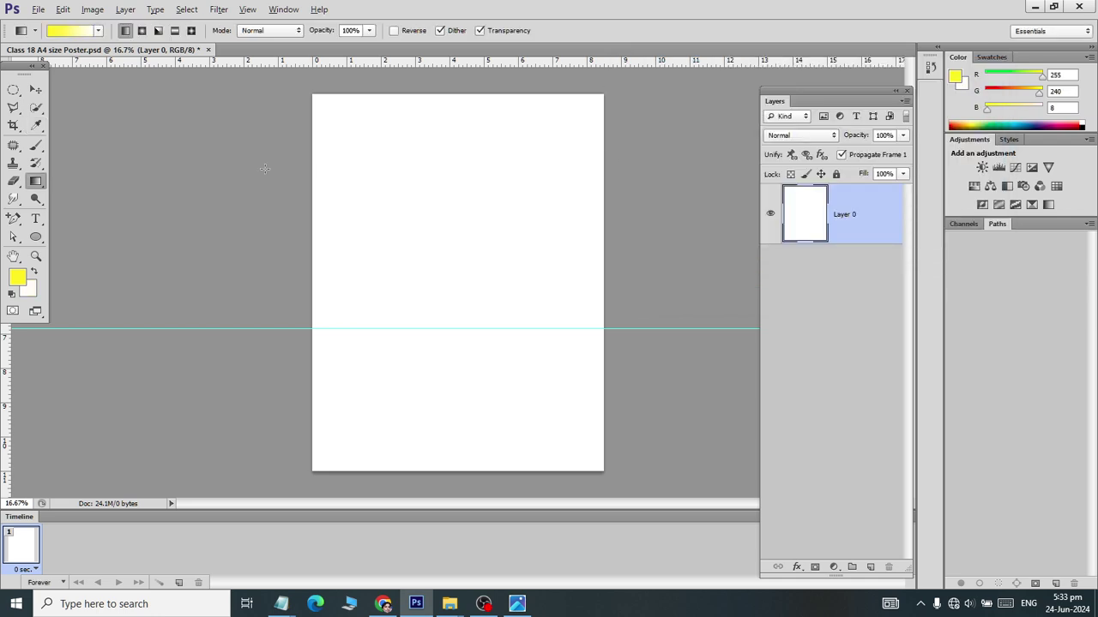
{"action": "left_click_drag", "start_coordinate": [435, 103], "coordinate": [429, 472]}
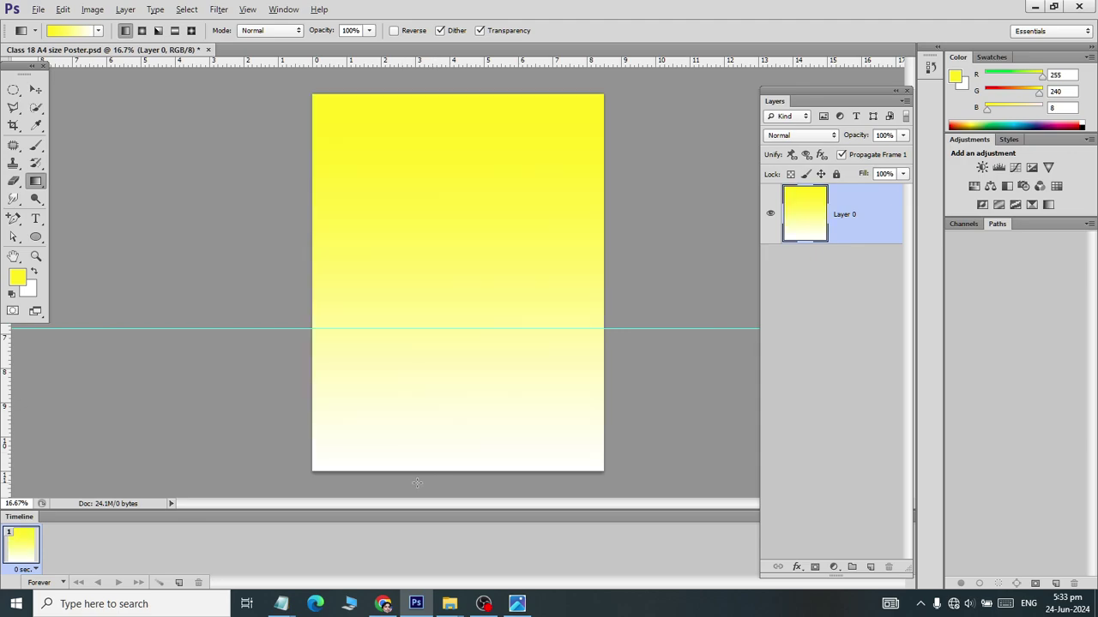
{"action": "key", "text": "alt+Tab"}
{"action": "key", "text": "alt+Tab"}
{"action": "left_click_drag", "start_coordinate": [447, 467], "coordinate": [447, 96]}
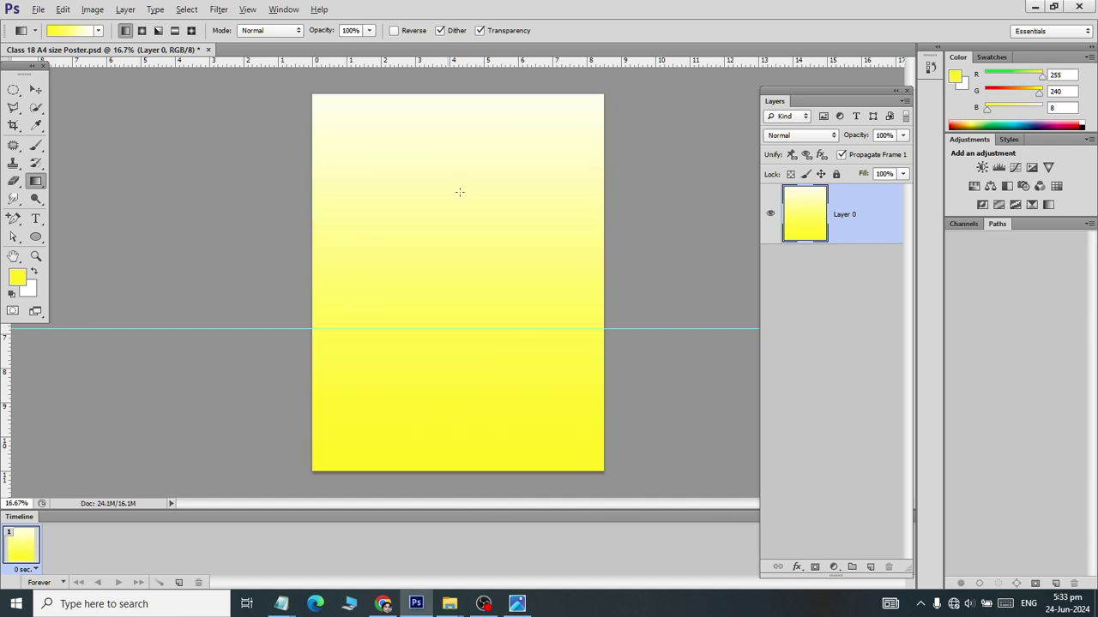
- Compare with the reference poster in Photos, then bring up Photoshop's Open dialog
{"action": "key", "text": "alt+Tab"}
{"action": "key", "text": "alt+Tab"}
{"action": "mouse_move", "coordinate": [516, 603]}
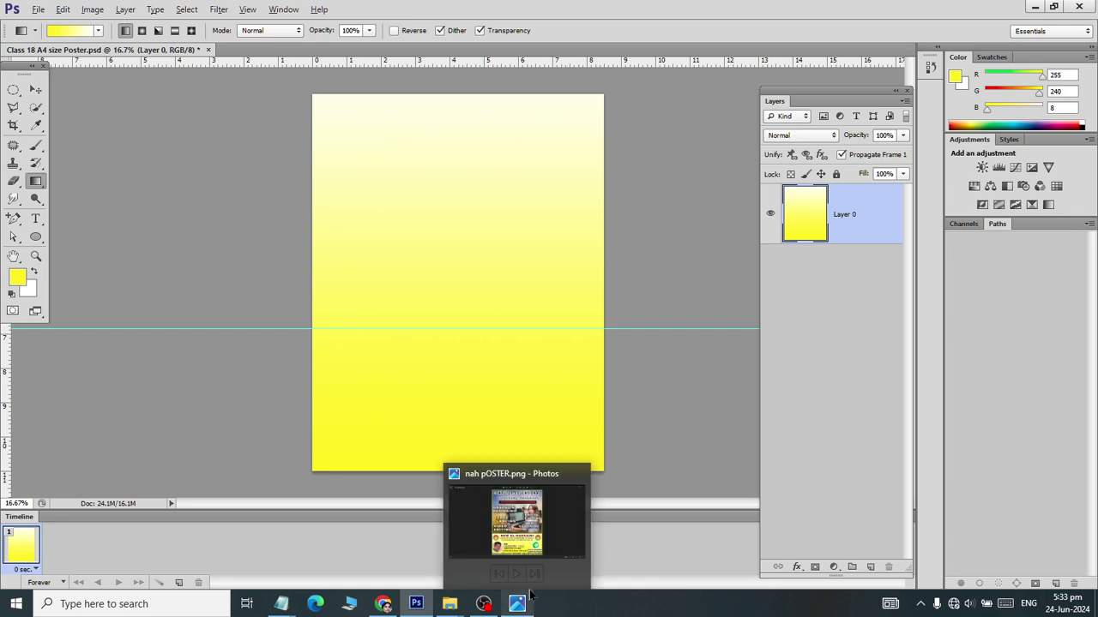
{"action": "mouse_move", "coordinate": [517, 521]}
{"action": "left_click", "coordinate": [543, 514]}
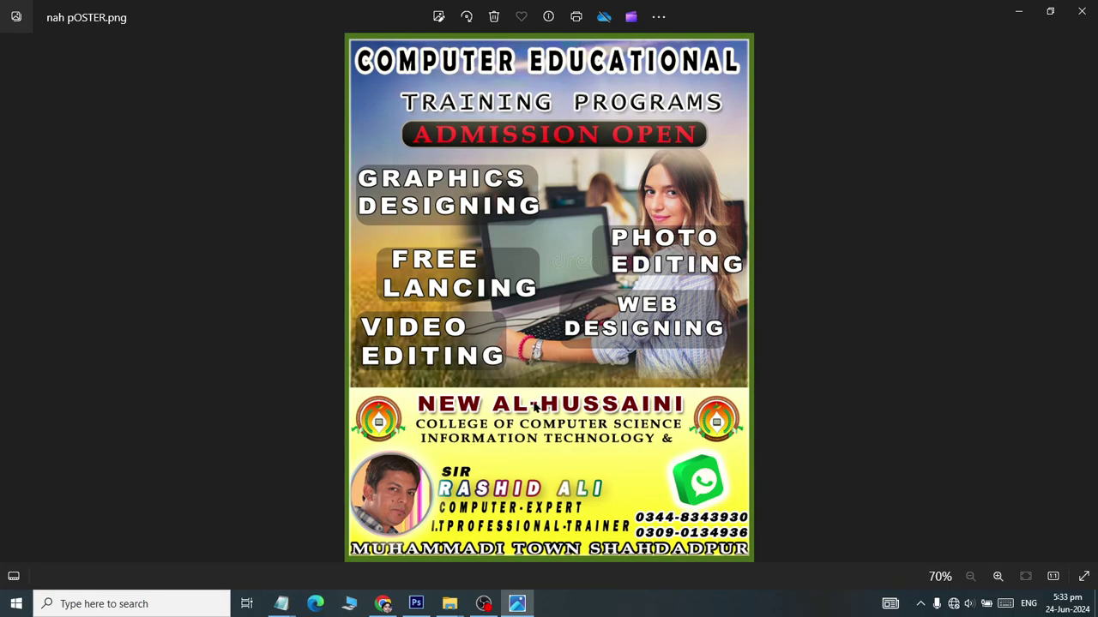
{"action": "key", "text": "alt+Tab"}
{"action": "key", "text": "ctrl+o"}
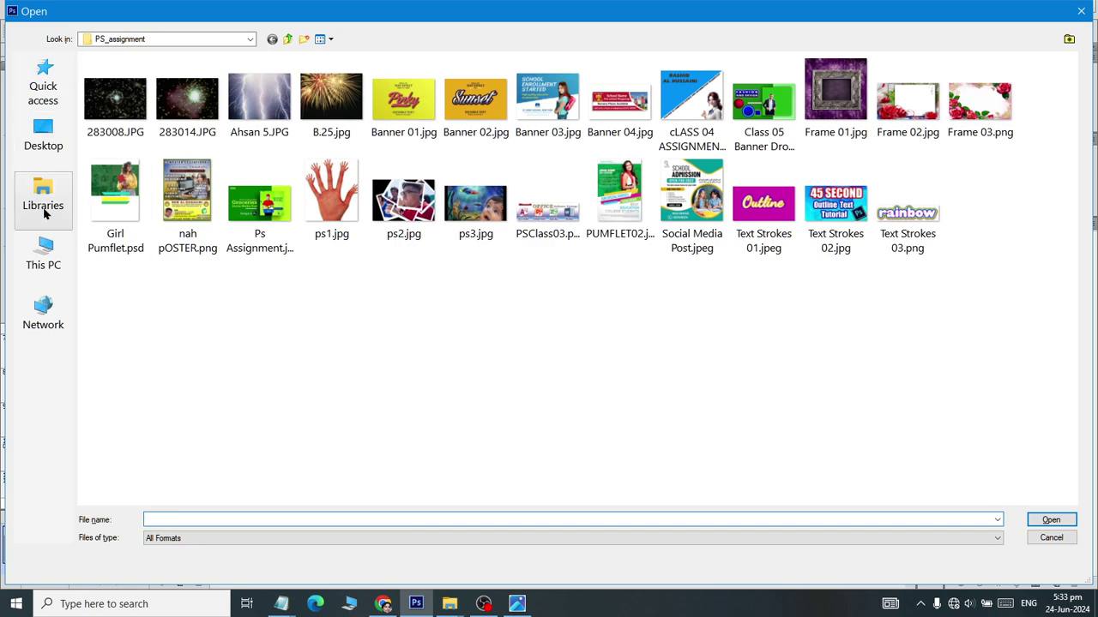
- Browse the Open dialog to Documents > latest and preview candidate images
{"action": "left_click", "coordinate": [43, 196]}
{"action": "double_click", "coordinate": [361, 95]}
{"action": "left_click", "coordinate": [361, 94]}
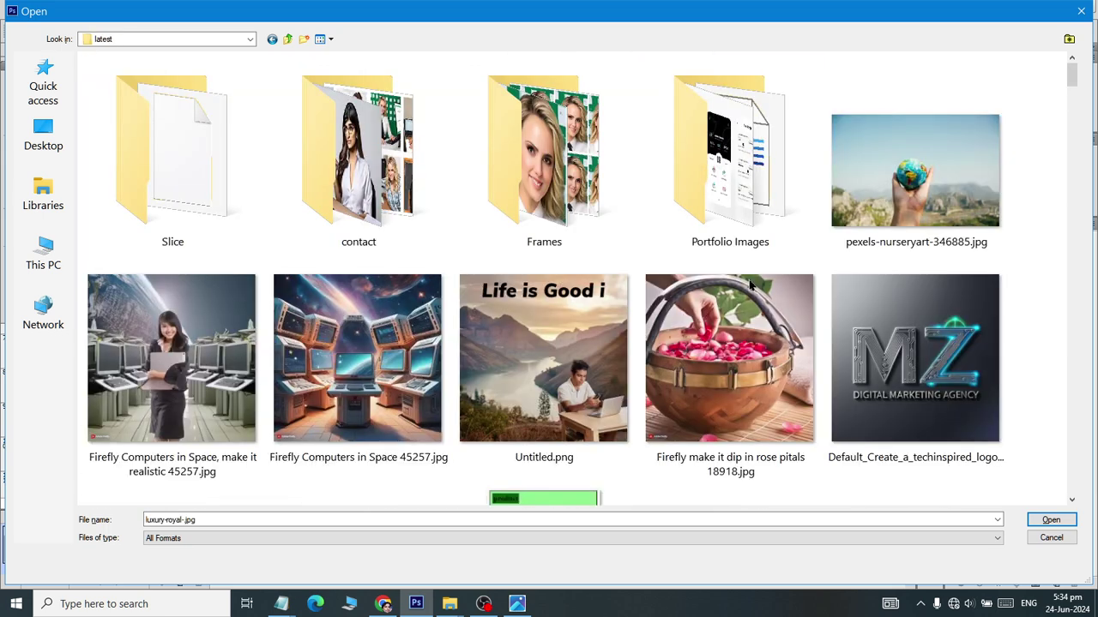
{"action": "left_click", "coordinate": [197, 377]}
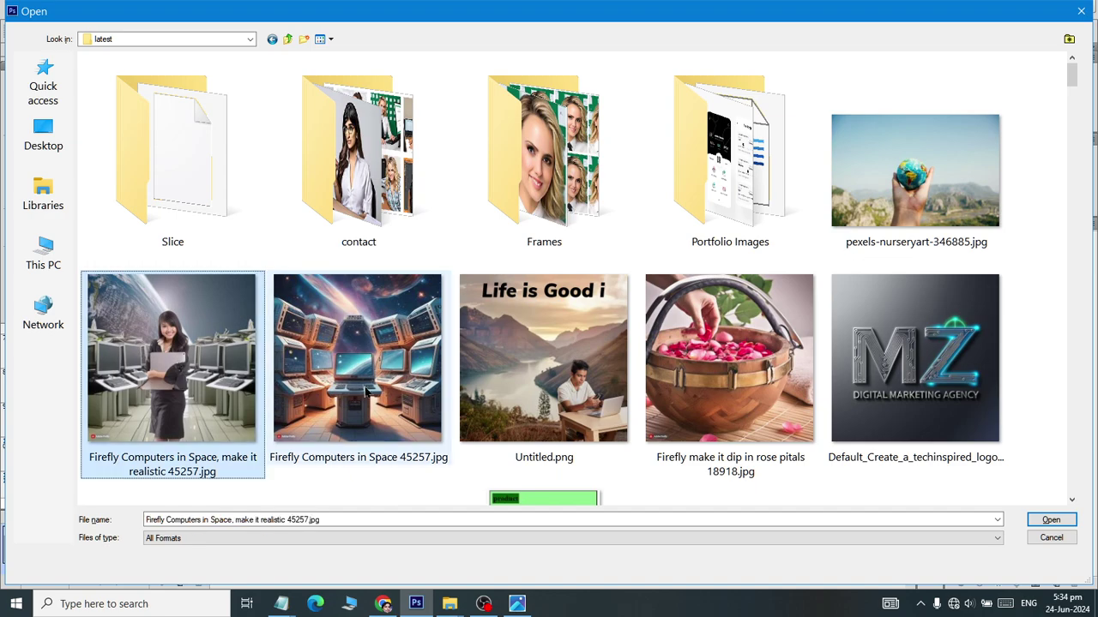
{"action": "left_click", "coordinate": [377, 414]}
- Scroll the folder and open the classroom photo pexels-olly-3791949.jpg
{"action": "scroll", "coordinate": [377, 414], "scroll_direction": "down", "scroll_amount": 5}
{"action": "scroll", "coordinate": [380, 412], "scroll_direction": "down", "scroll_amount": 5}
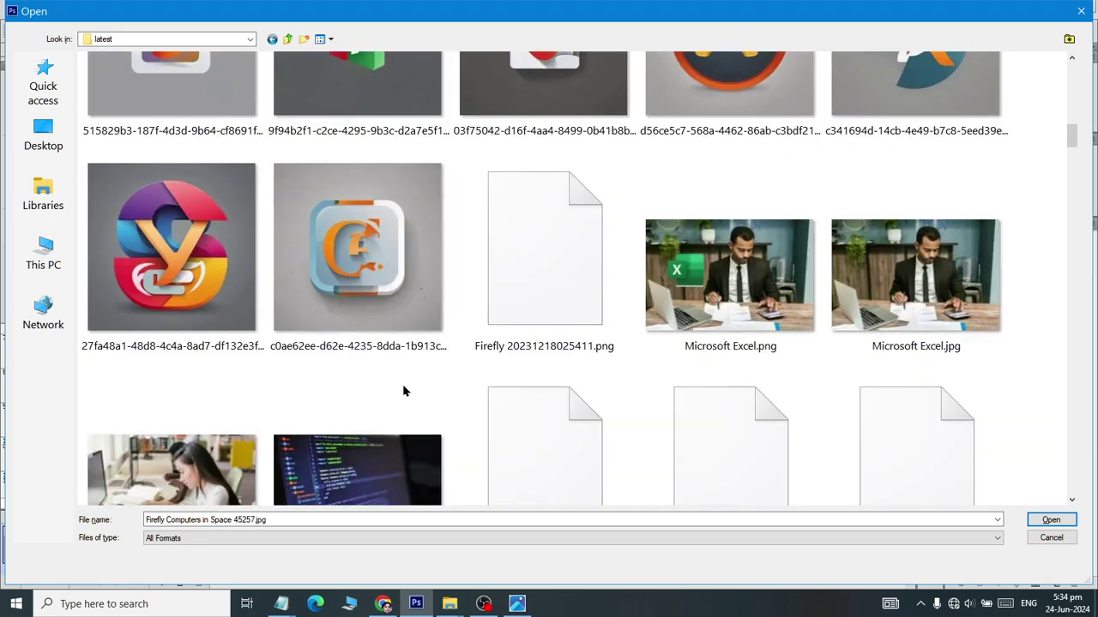
{"action": "scroll", "coordinate": [405, 391], "scroll_direction": "down", "scroll_amount": 3}
{"action": "scroll", "coordinate": [404, 391], "scroll_direction": "up", "scroll_amount": 3}
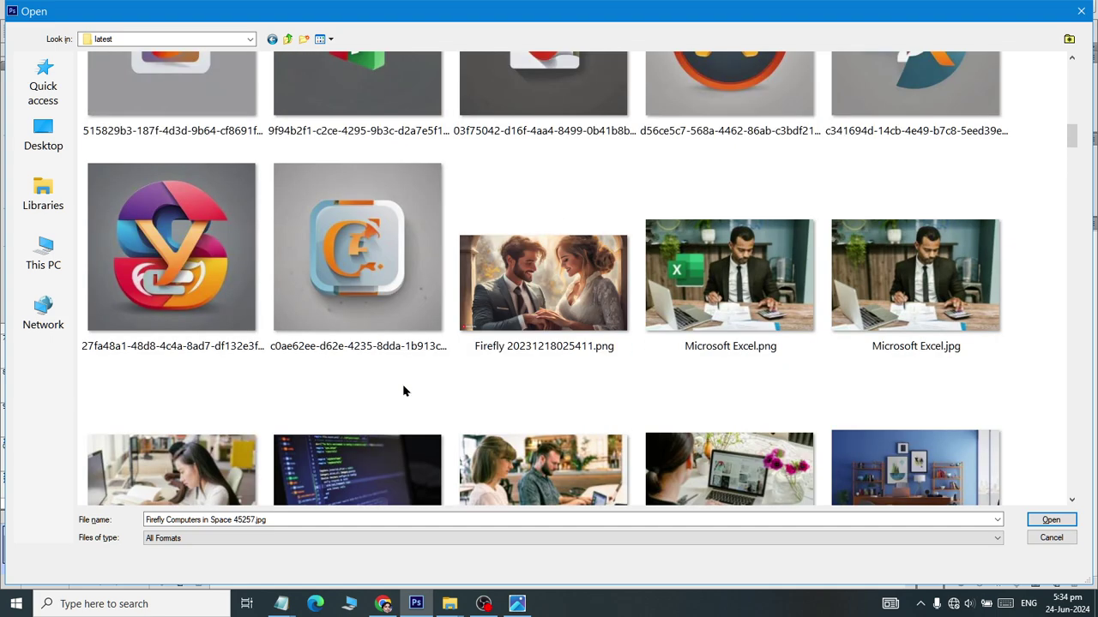
{"action": "scroll", "coordinate": [404, 391], "scroll_direction": "down", "scroll_amount": 5}
{"action": "scroll", "coordinate": [404, 391], "scroll_direction": "down", "scroll_amount": 4}
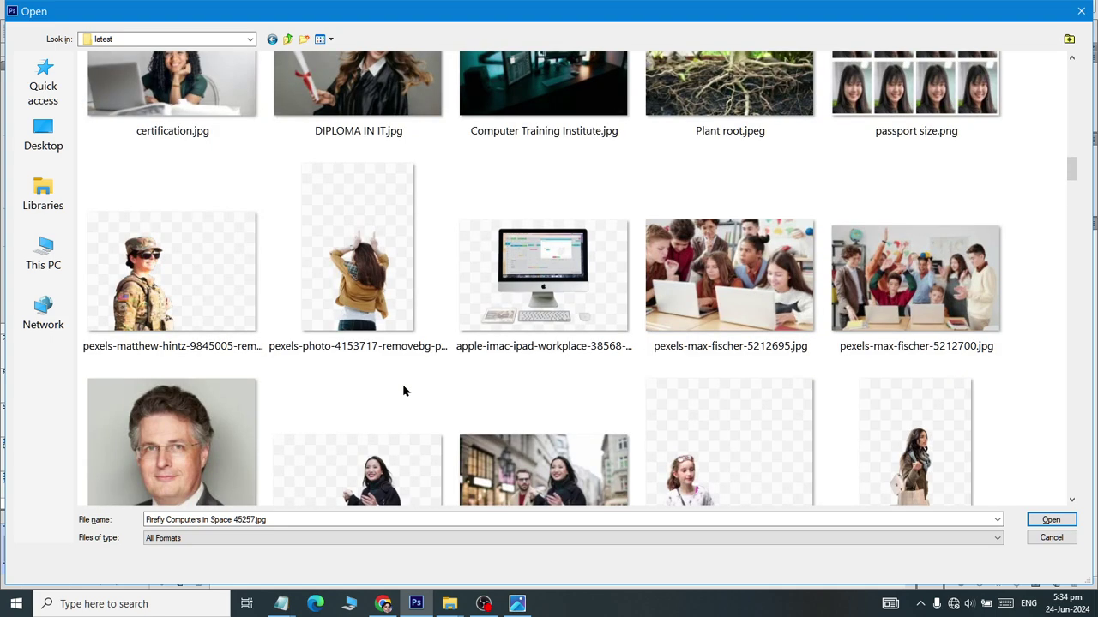
{"action": "scroll", "coordinate": [403, 391], "scroll_direction": "down", "scroll_amount": 3}
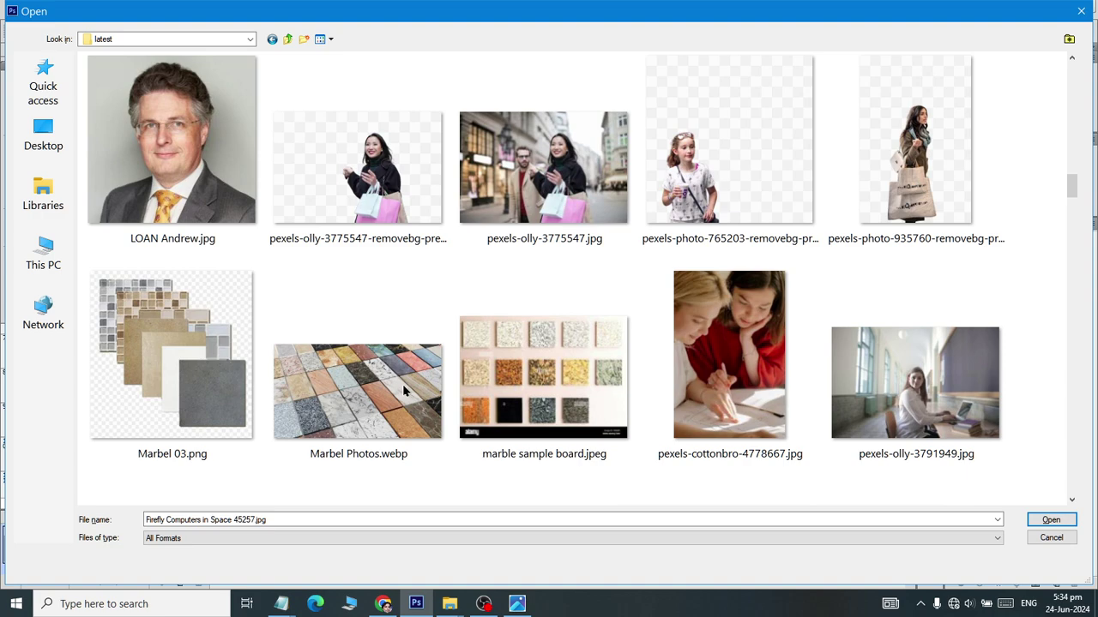
{"action": "scroll", "coordinate": [404, 391], "scroll_direction": "down", "scroll_amount": 6}
{"action": "scroll", "coordinate": [403, 391], "scroll_direction": "up", "scroll_amount": 3}
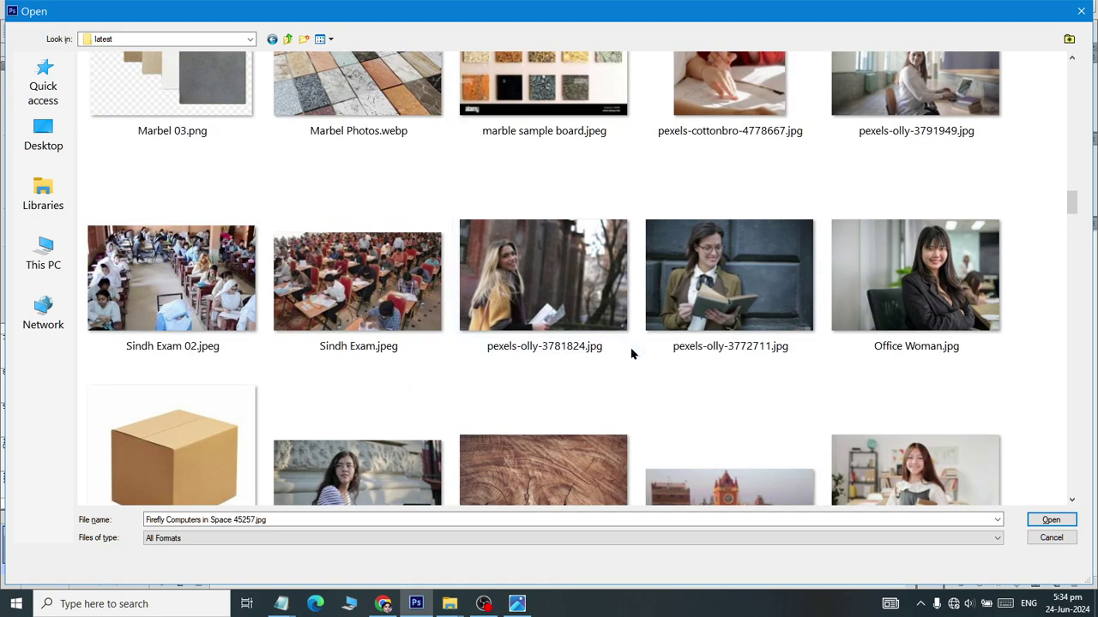
{"action": "left_click", "coordinate": [970, 295]}
{"action": "double_click", "coordinate": [950, 97]}
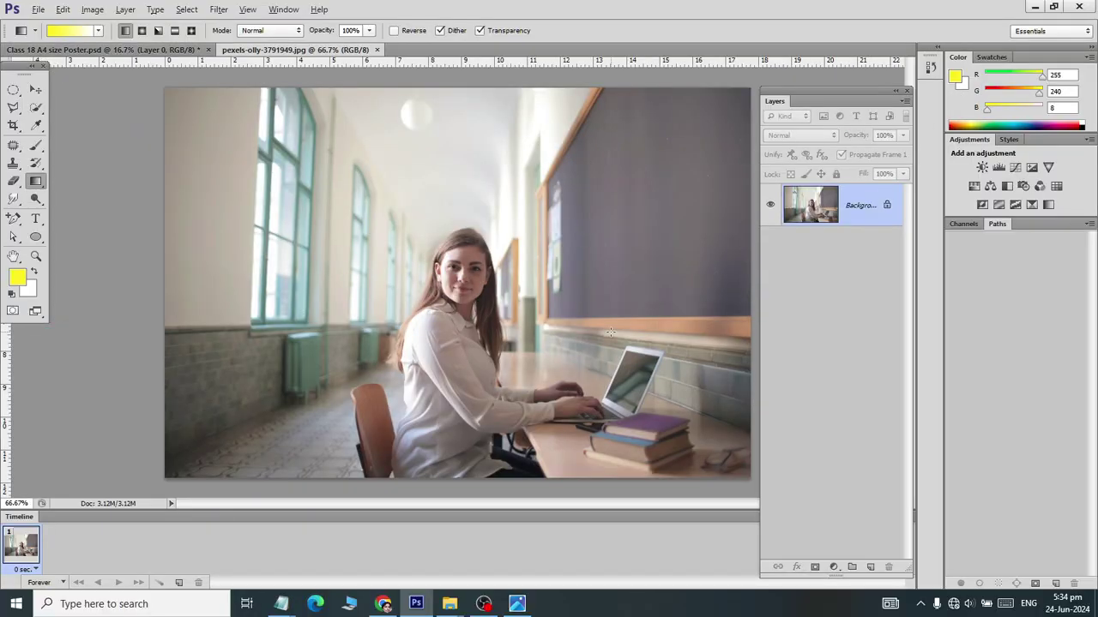
- Paste the whole classroom photo into the poster and enlarge it to about 220%
{"action": "key", "text": "ctrl+a"}
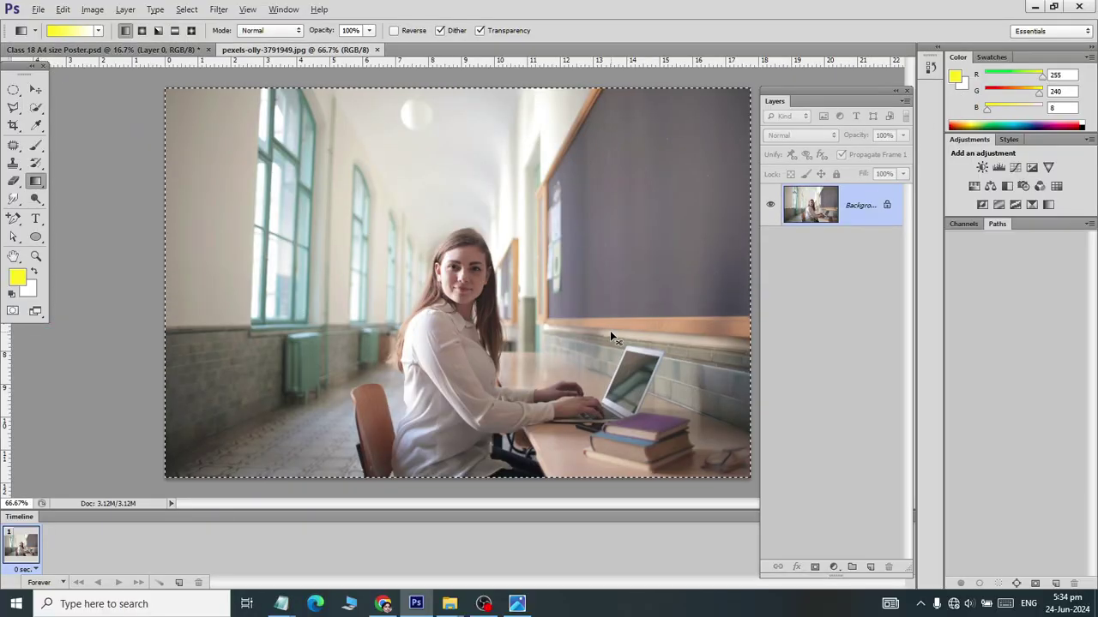
{"action": "left_click", "coordinate": [101, 50]}
{"action": "key", "text": "ctrl+v"}
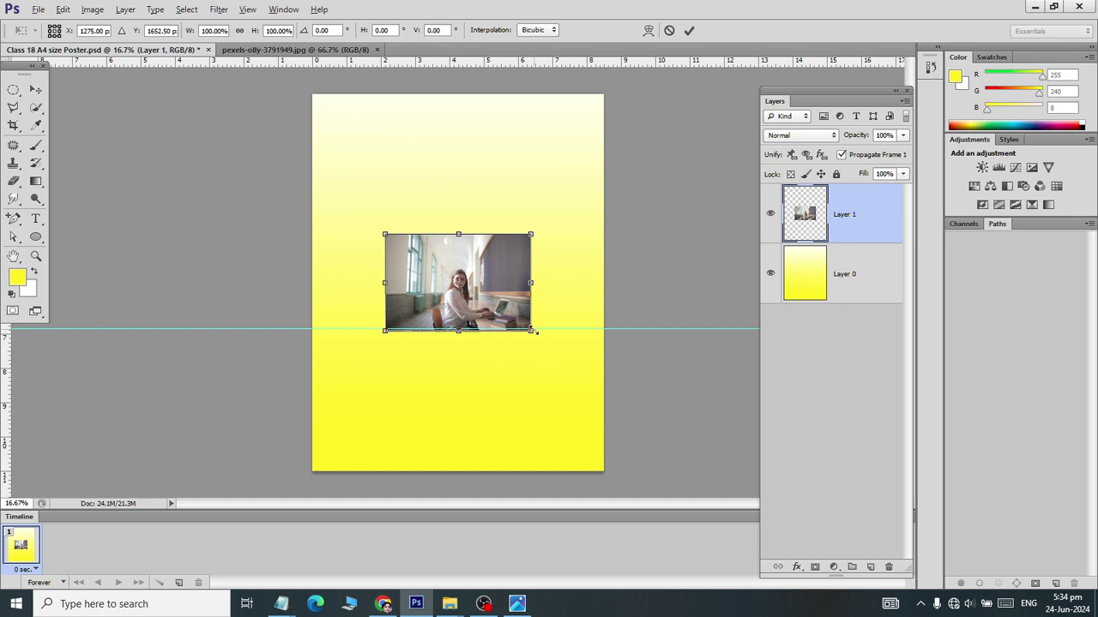
{"action": "left_click_drag", "start_coordinate": [533, 331], "coordinate": [618, 392]}
{"action": "mouse_move", "coordinate": [522, 367]}
{"action": "left_mouse_down"}
{"action": "mouse_move", "coordinate": [528, 298]}
{"action": "mouse_move", "coordinate": [525, 311]}
{"action": "left_mouse_up"}
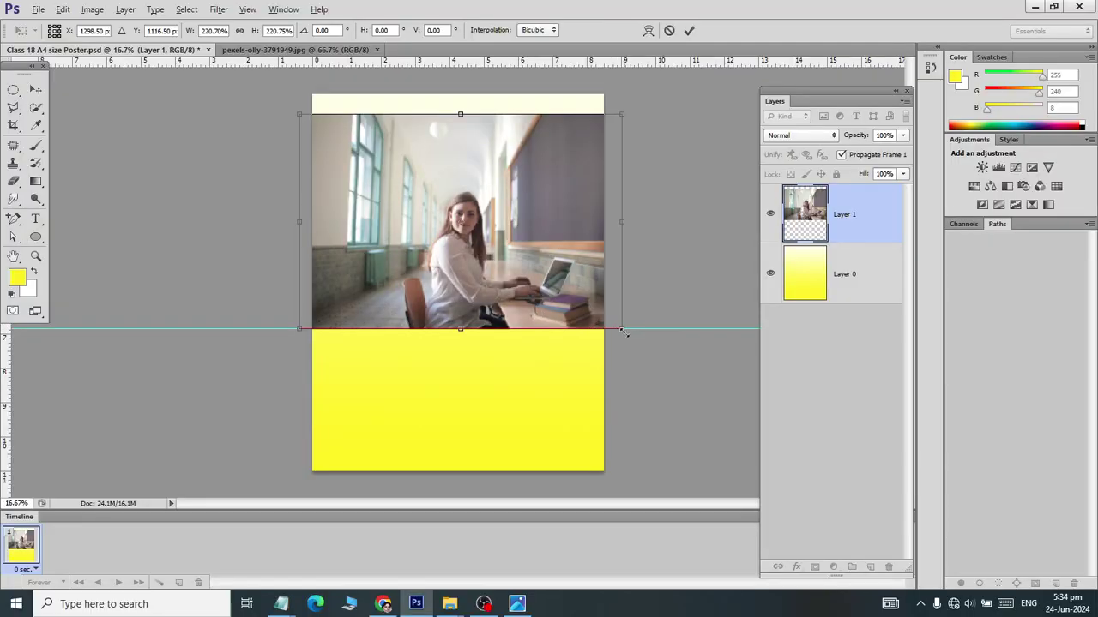
- Scale the photo to about 299%, align it top-left above the guide, and apply
{"action": "left_click_drag", "start_coordinate": [627, 335], "coordinate": [643, 337]}
{"action": "left_click_drag", "start_coordinate": [546, 277], "coordinate": [546, 269]}
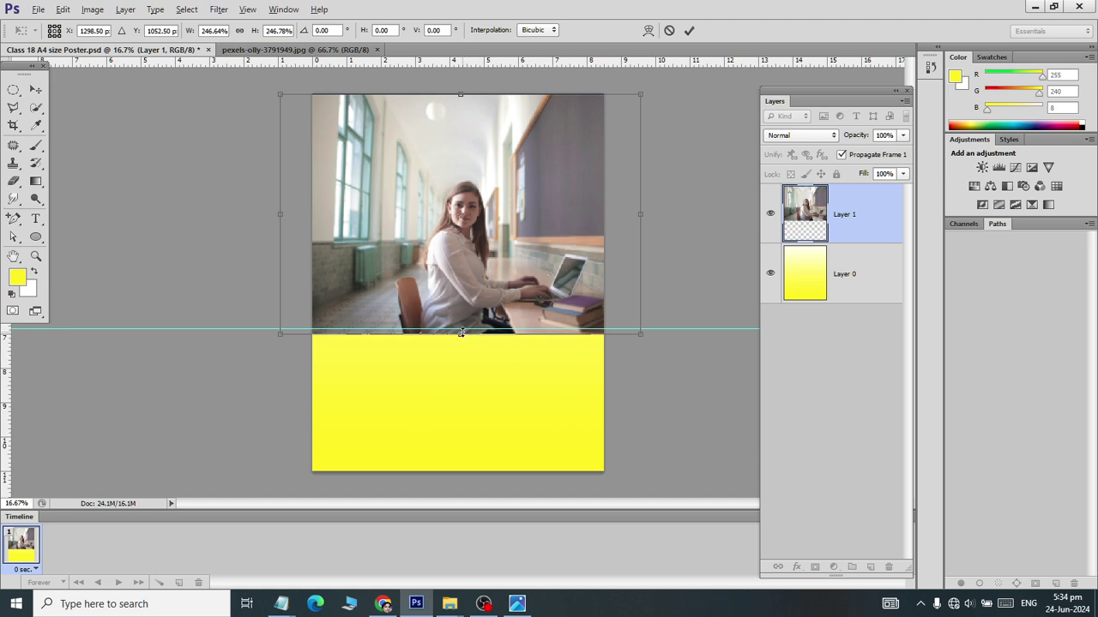
{"action": "left_click_drag", "start_coordinate": [639, 334], "coordinate": [633, 325]}
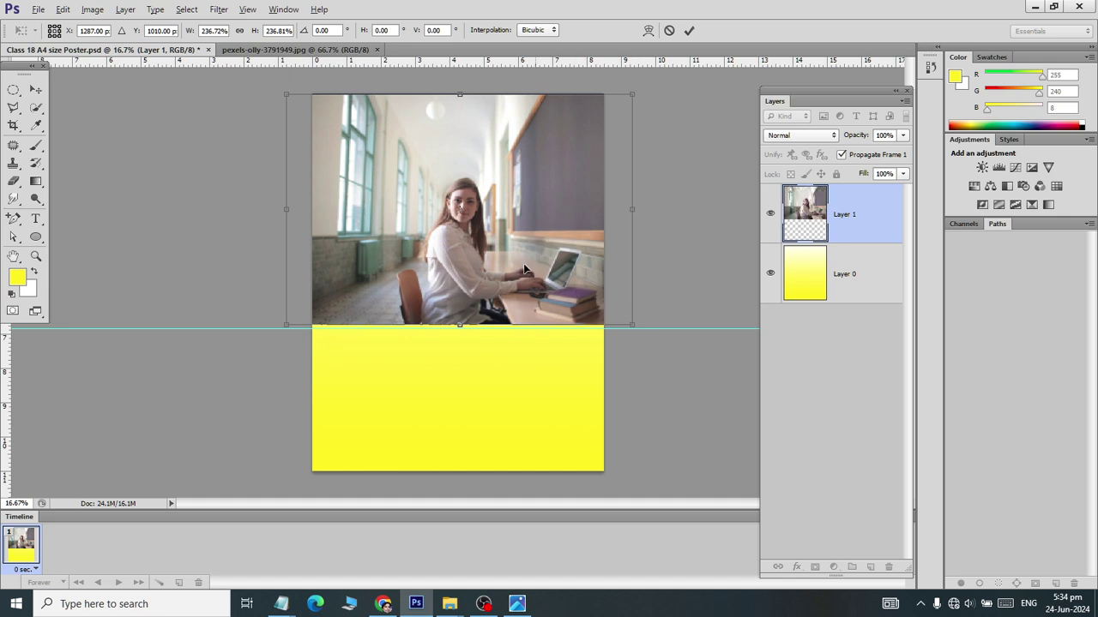
{"action": "left_click_drag", "start_coordinate": [467, 279], "coordinate": [532, 262]}
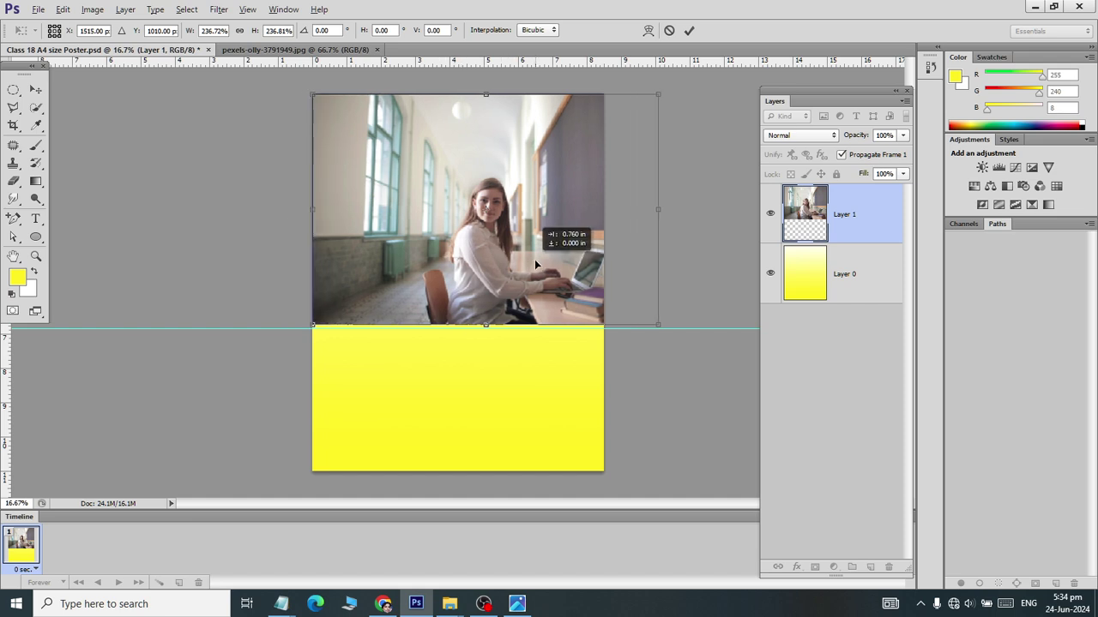
{"action": "left_click_drag", "start_coordinate": [535, 259], "coordinate": [400, 258]}
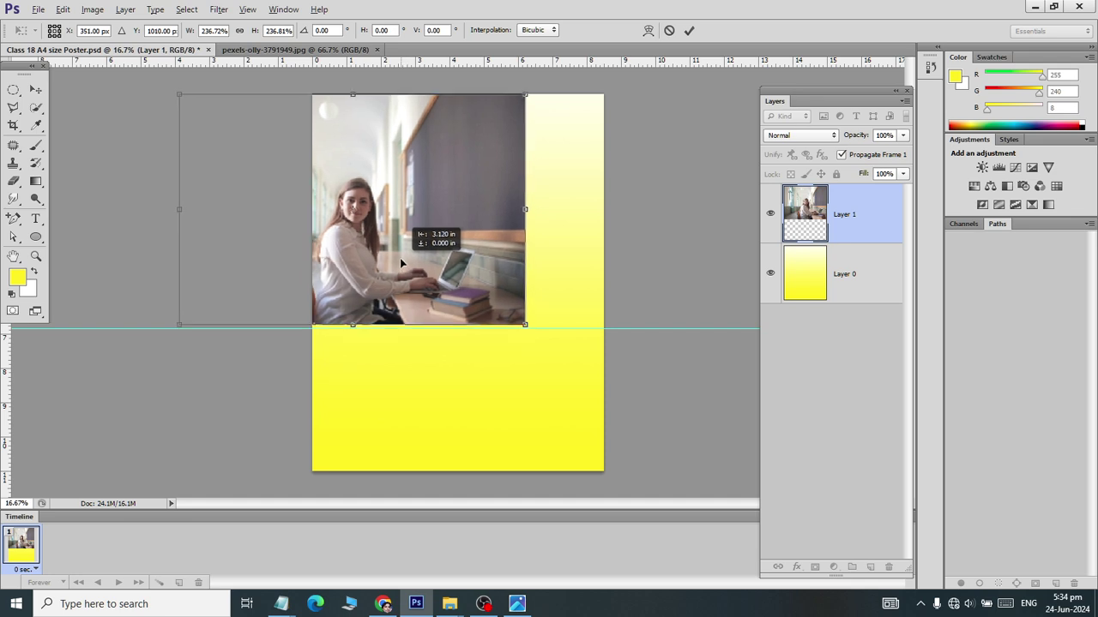
{"action": "left_click_drag", "start_coordinate": [525, 324], "coordinate": [572, 351]}
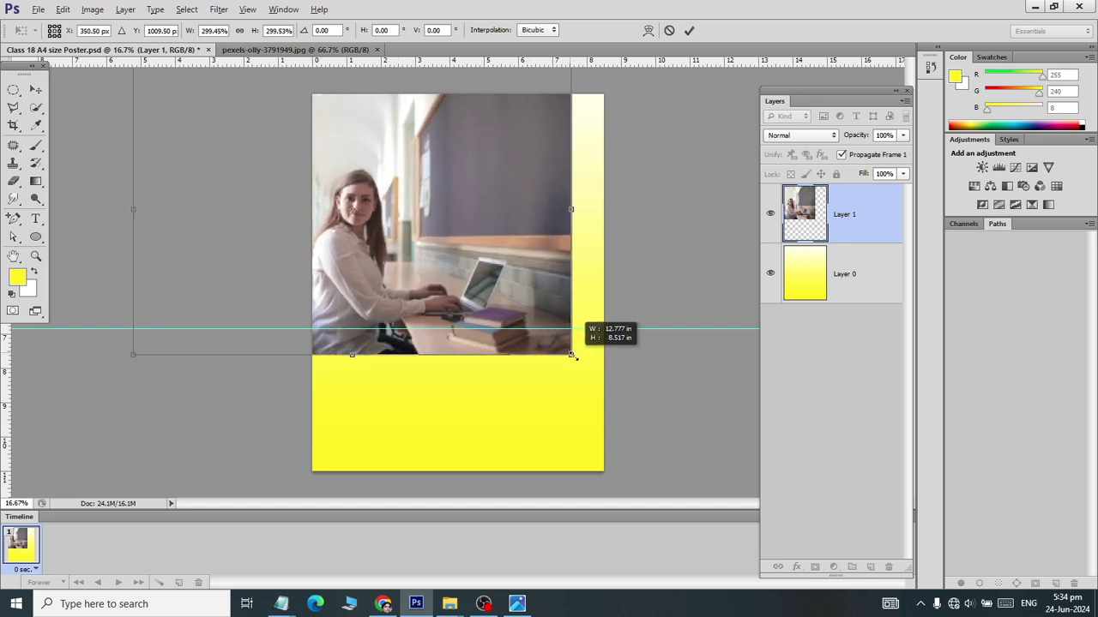
{"action": "mouse_move", "coordinate": [520, 273]}
{"action": "left_mouse_down"}
{"action": "mouse_move", "coordinate": [510, 222]}
{"action": "mouse_move", "coordinate": [542, 232]}
{"action": "left_mouse_up"}
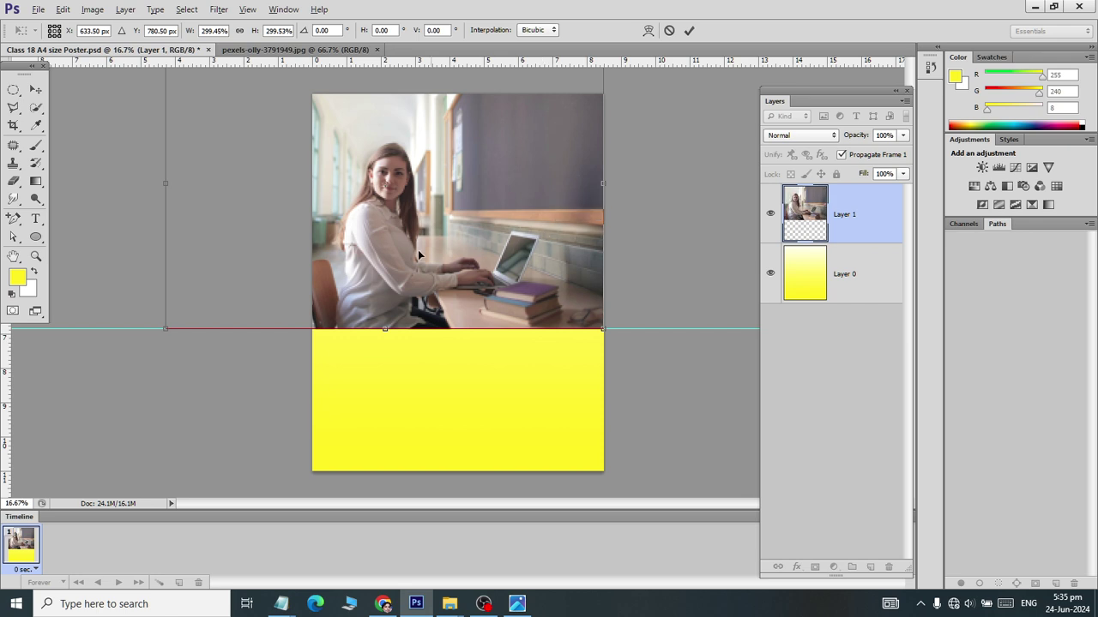
{"action": "left_click", "coordinate": [35, 90]}
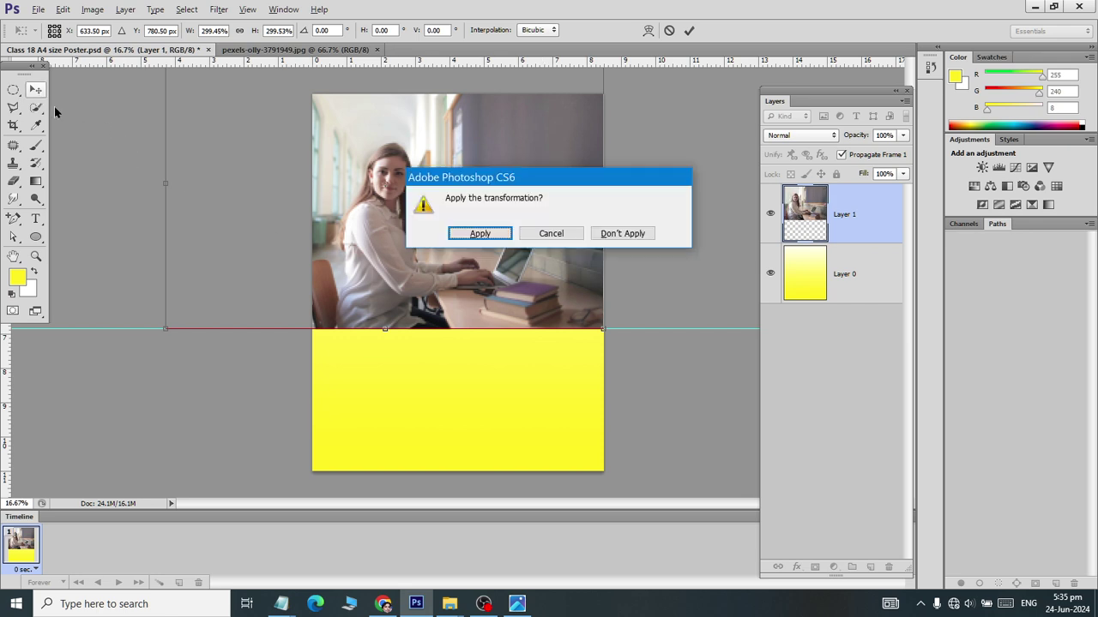
{"action": "left_click", "coordinate": [480, 235]}
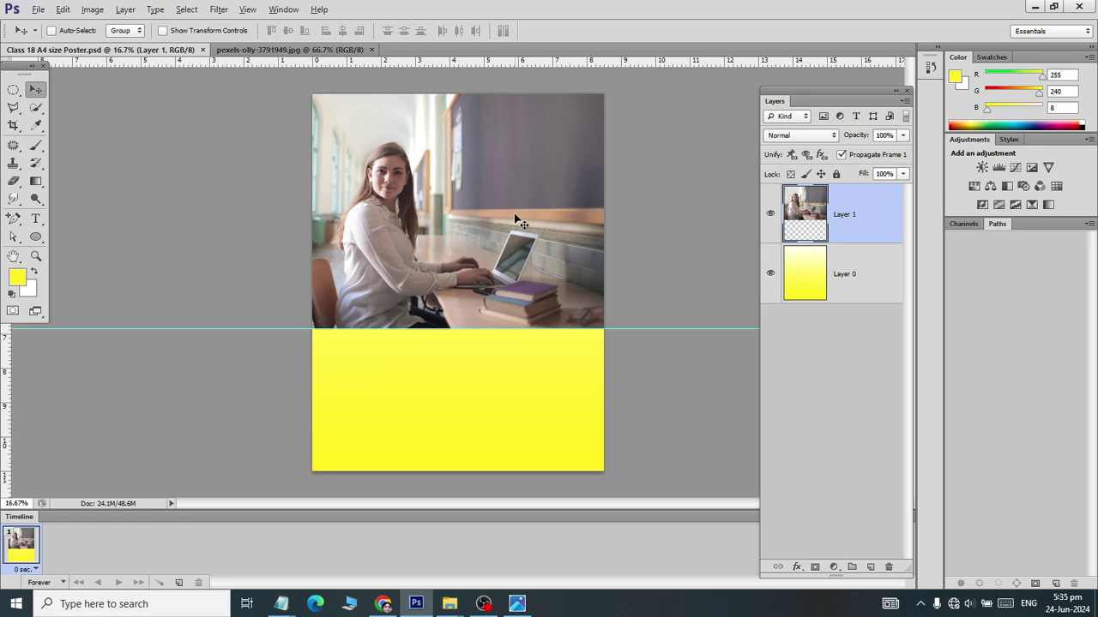
- Draw a rounded rectangle over the photo's upper right, about 4.8 inches wide
{"action": "key", "text": "alt+Tab"}
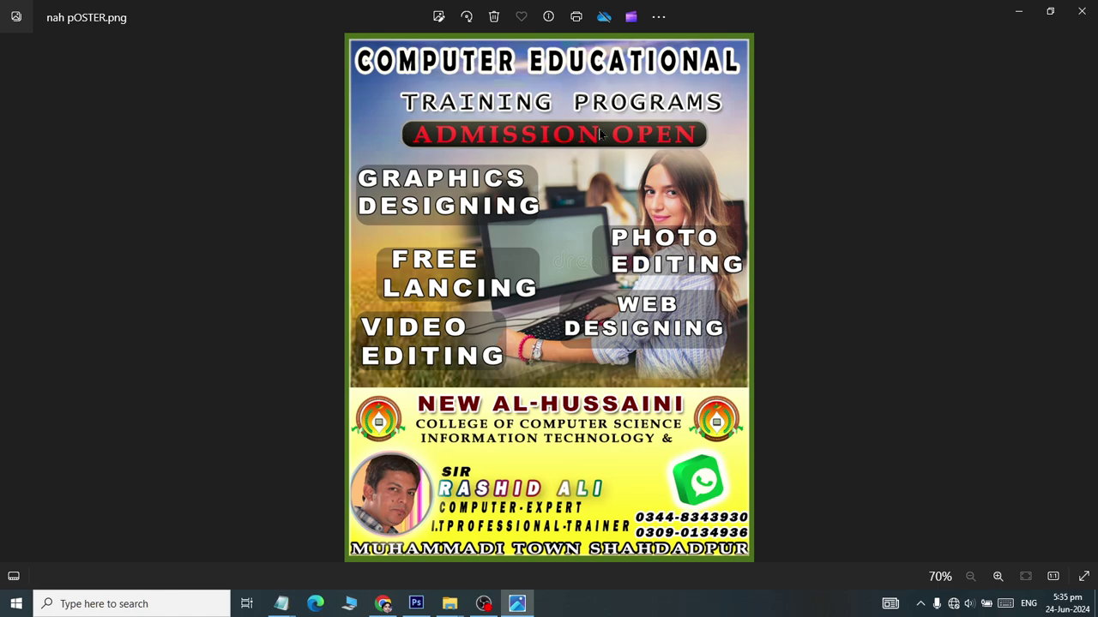
{"action": "key", "text": "alt+Tab"}
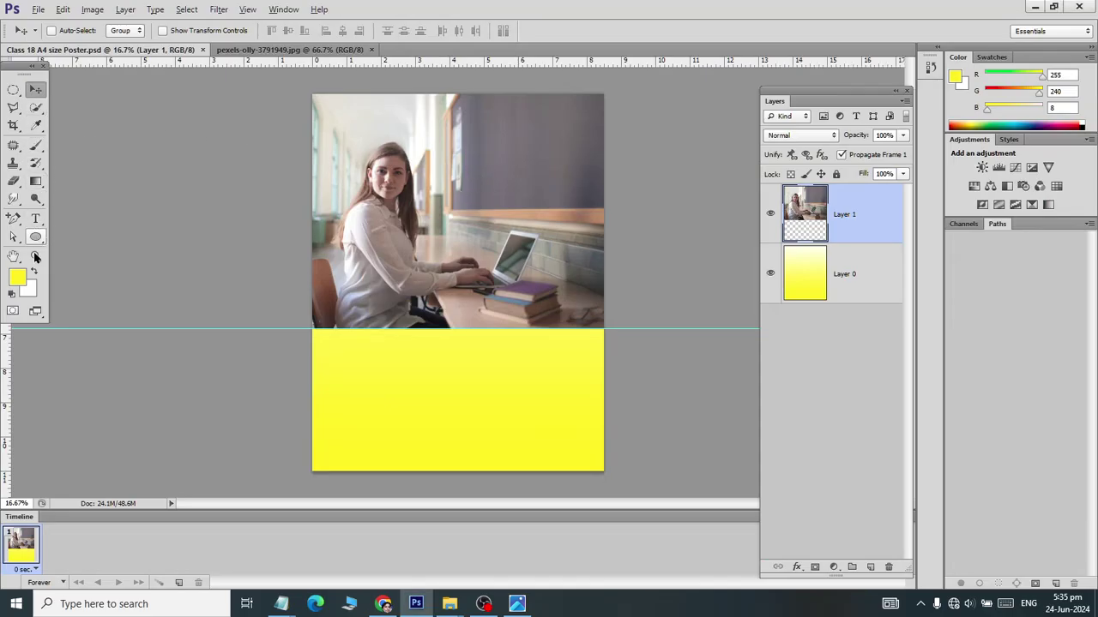
{"action": "left_click", "coordinate": [45, 243]}
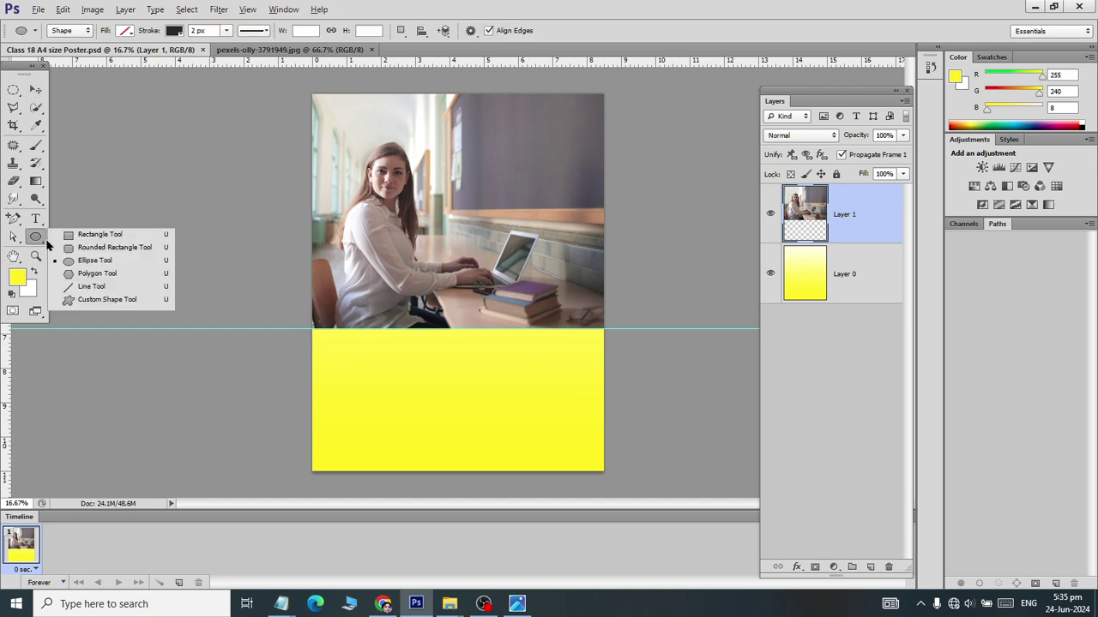
{"action": "left_click_drag", "start_coordinate": [48, 245], "coordinate": [86, 248]}
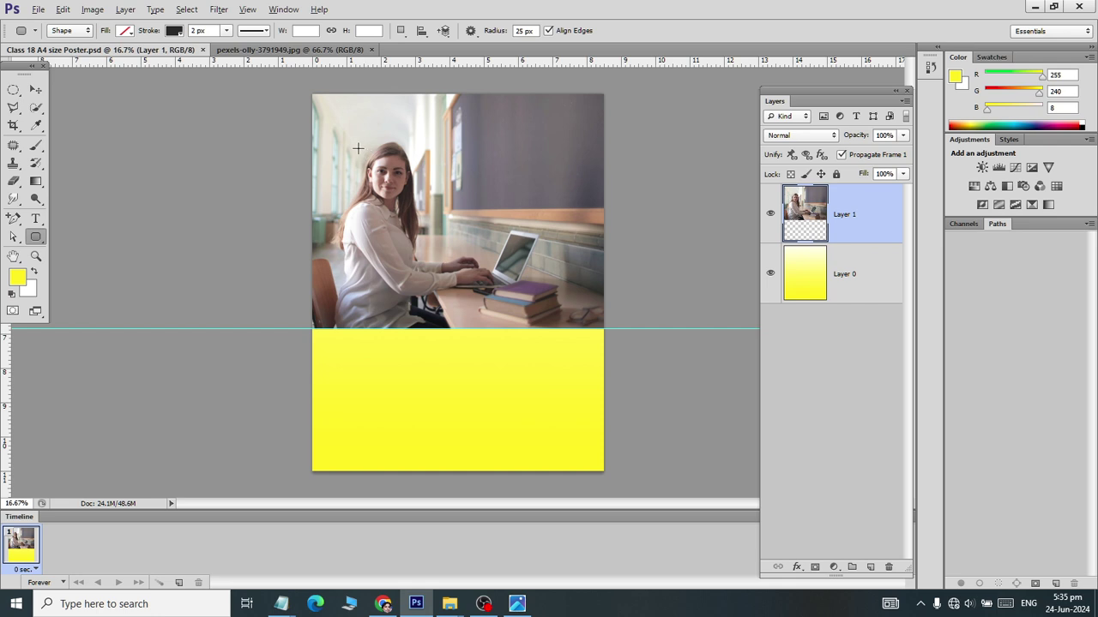
{"action": "left_click_drag", "start_coordinate": [433, 167], "coordinate": [591, 197]}
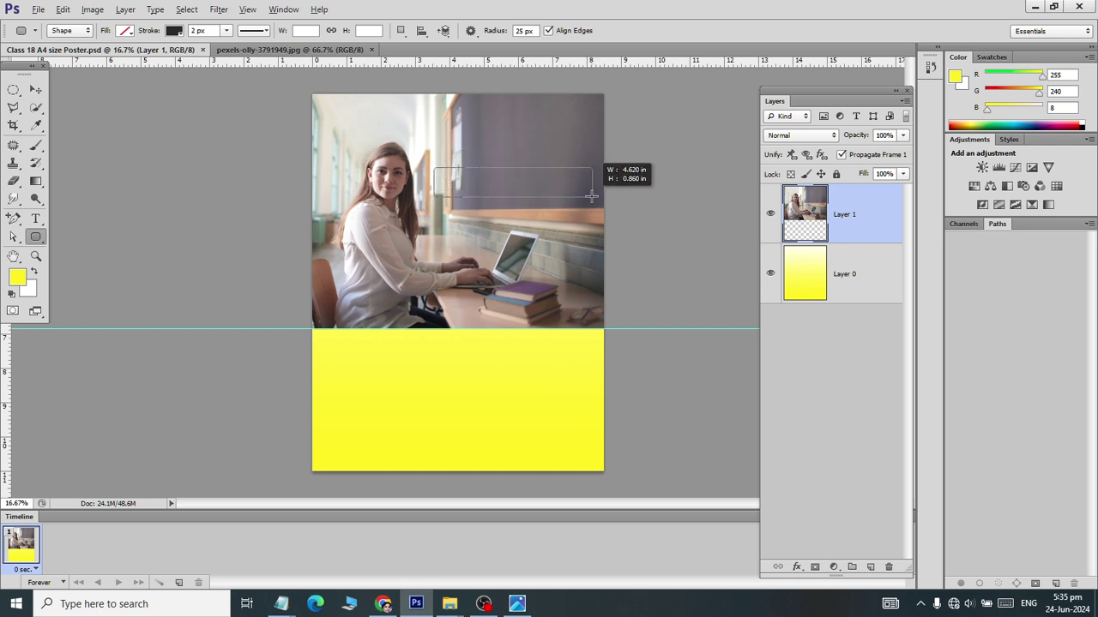
{"action": "left_click_drag", "start_coordinate": [590, 196], "coordinate": [599, 196]}
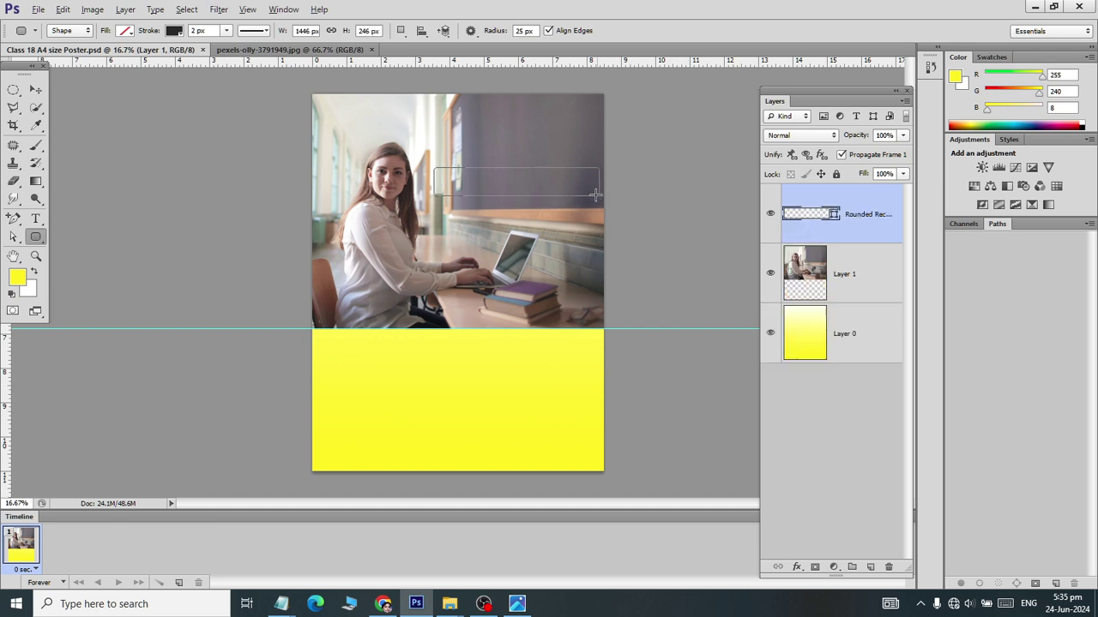
- Try a darker fill in the shape layer's colour picker, then dismiss it
{"action": "left_click", "coordinate": [35, 89]}
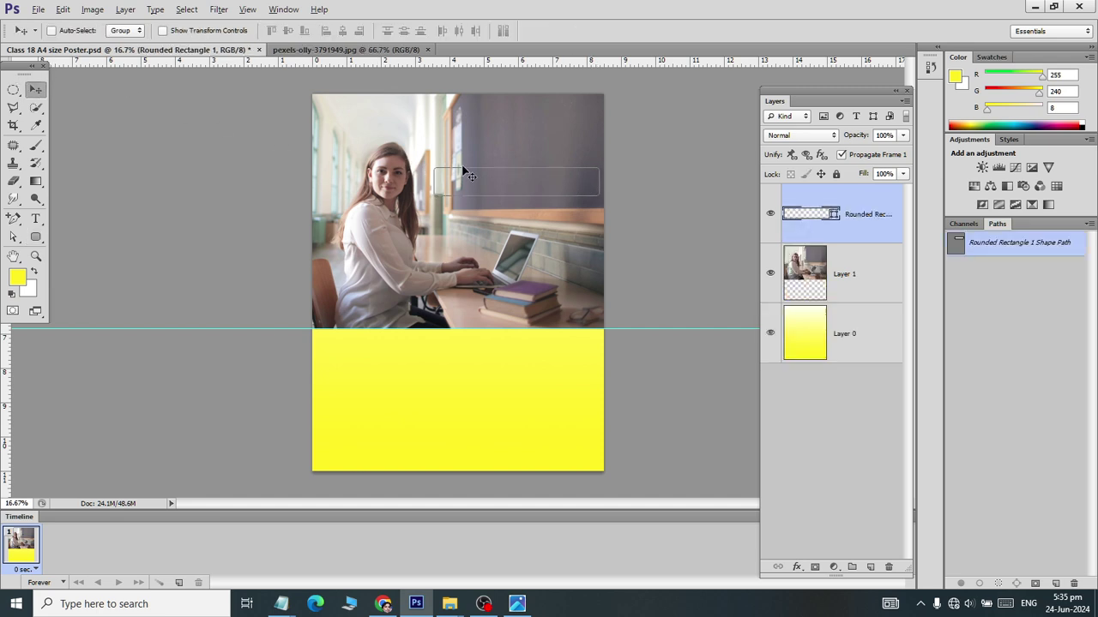
{"action": "double_click", "coordinate": [802, 218]}
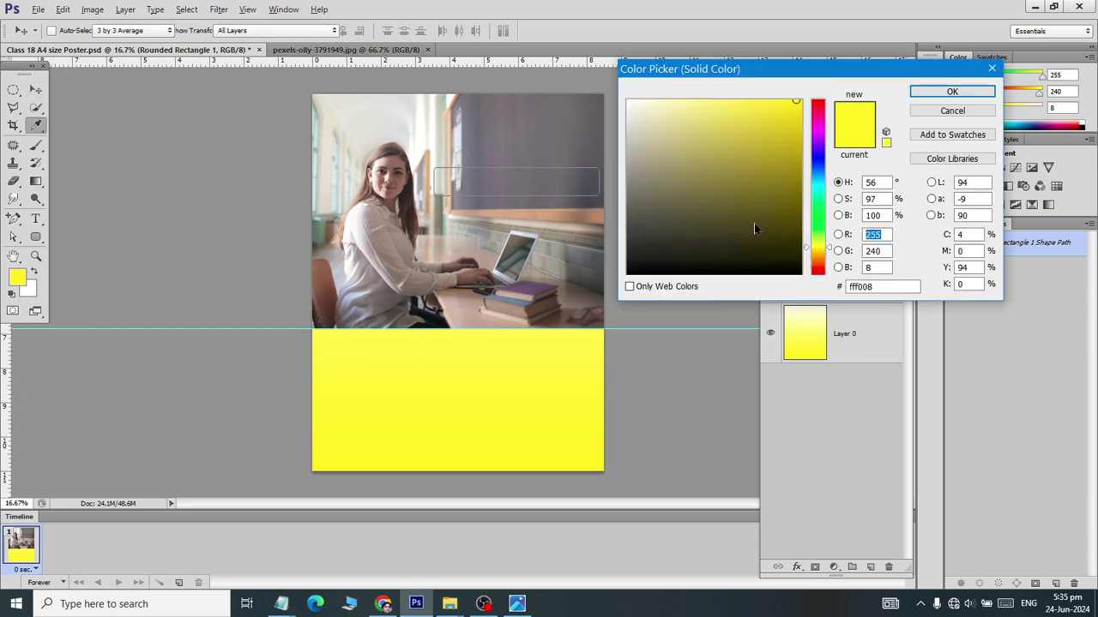
{"action": "left_click", "coordinate": [626, 262]}
{"action": "left_click", "coordinate": [921, 92]}
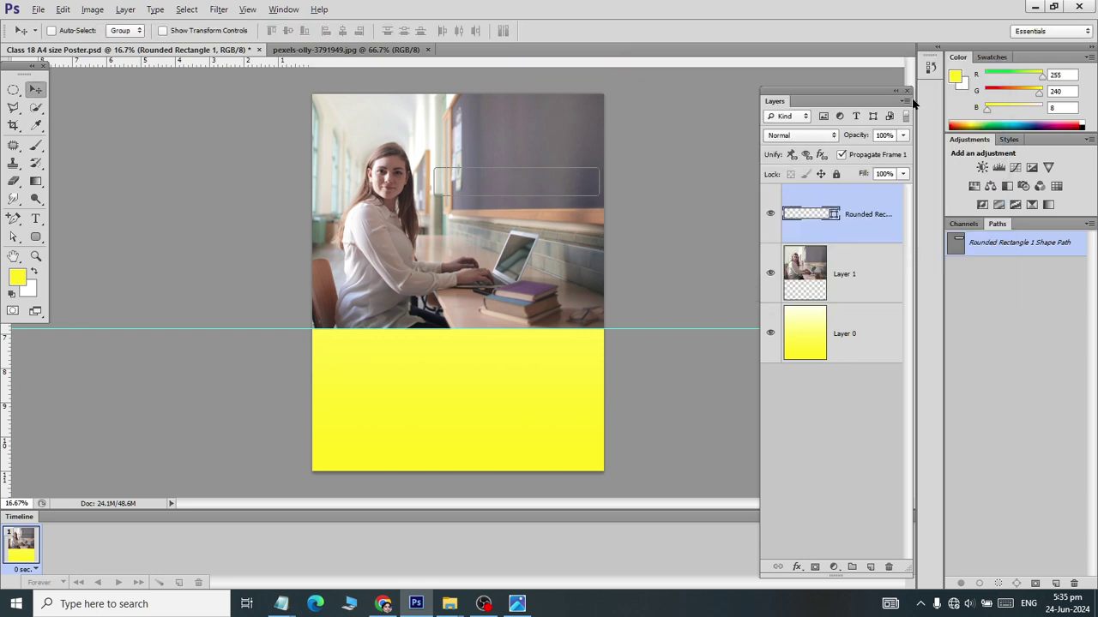
- Remove the rectangle's outline and fill it with a dark grey swatch
{"action": "left_click", "coordinate": [35, 237]}
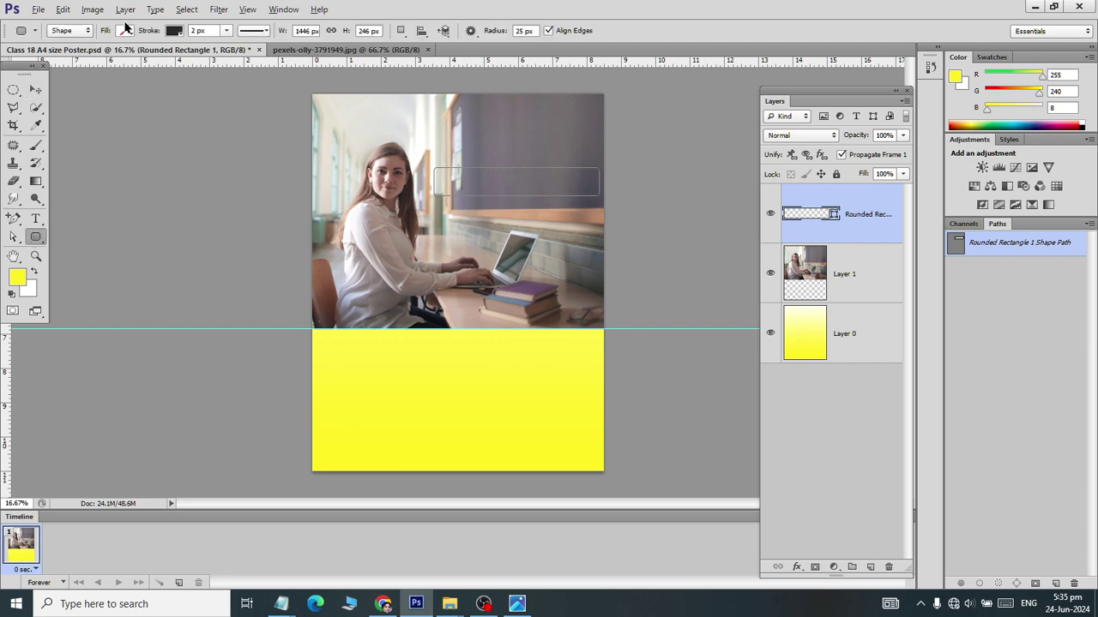
{"action": "left_click", "coordinate": [125, 30]}
{"action": "left_click", "coordinate": [174, 30]}
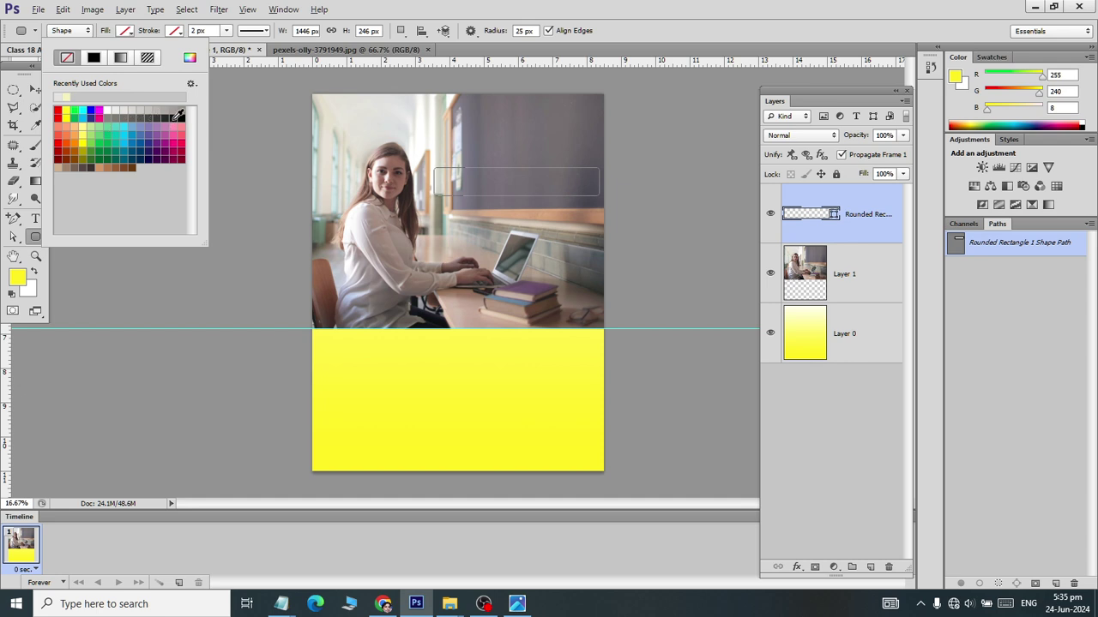
{"action": "left_click", "coordinate": [149, 116]}
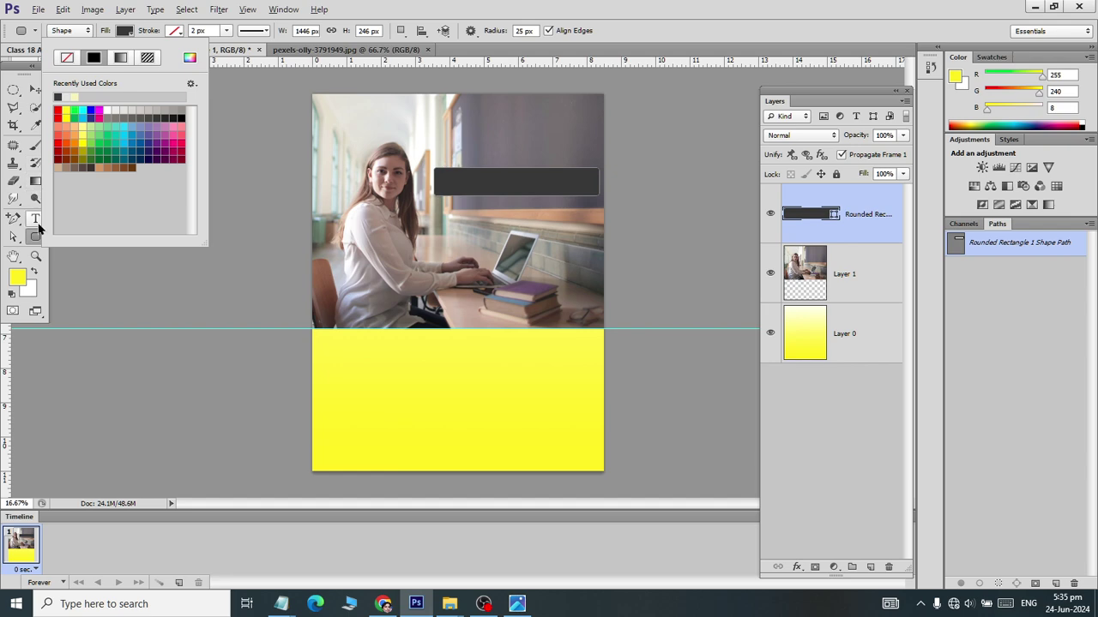
{"action": "left_click", "coordinate": [35, 219]}
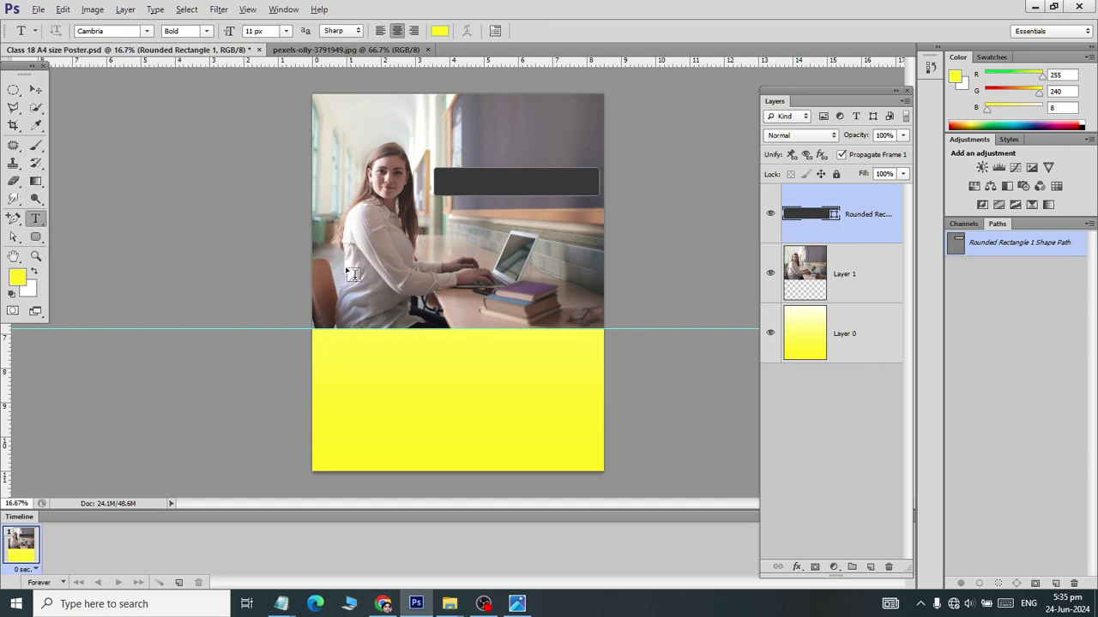
{"action": "left_click", "coordinate": [13, 89]}
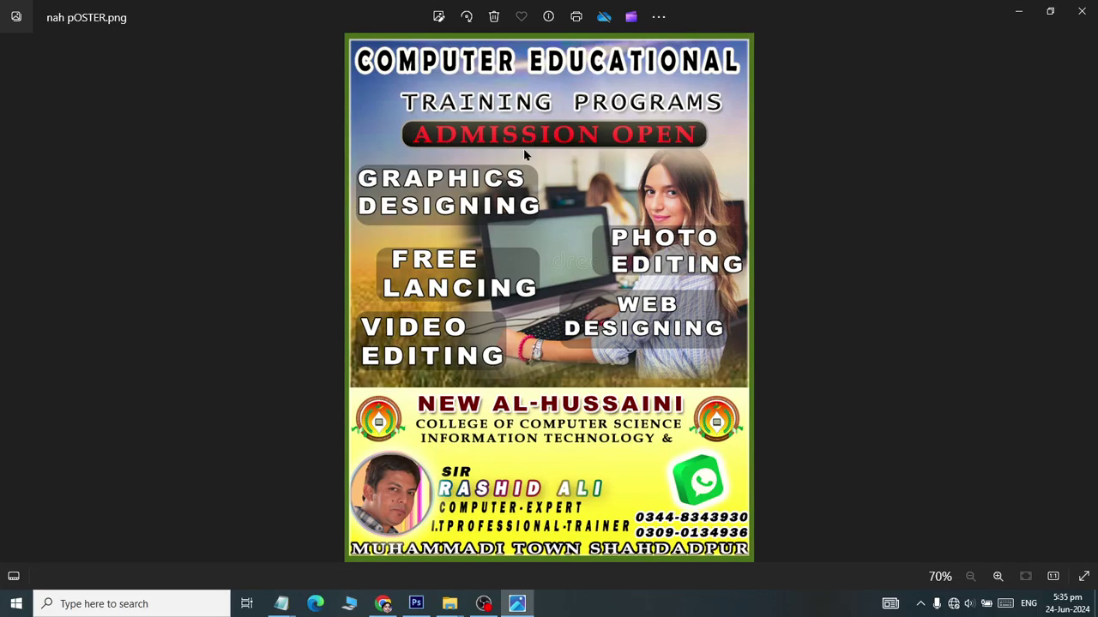
{"action": "key", "text": "alt+Tab"}
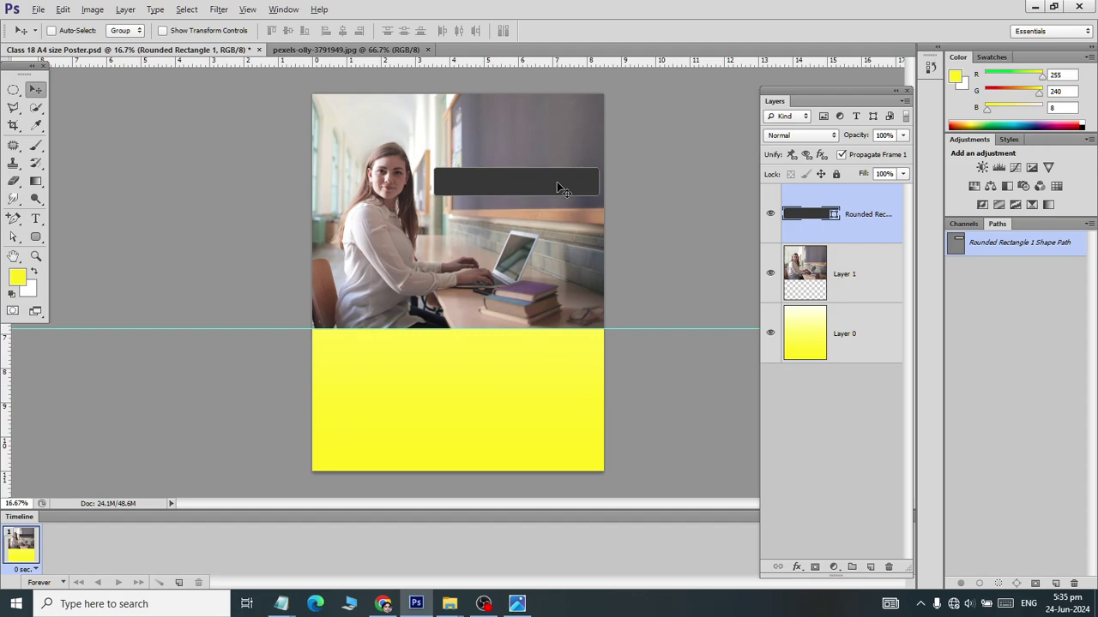
{"action": "key", "text": "alt+Tab"}
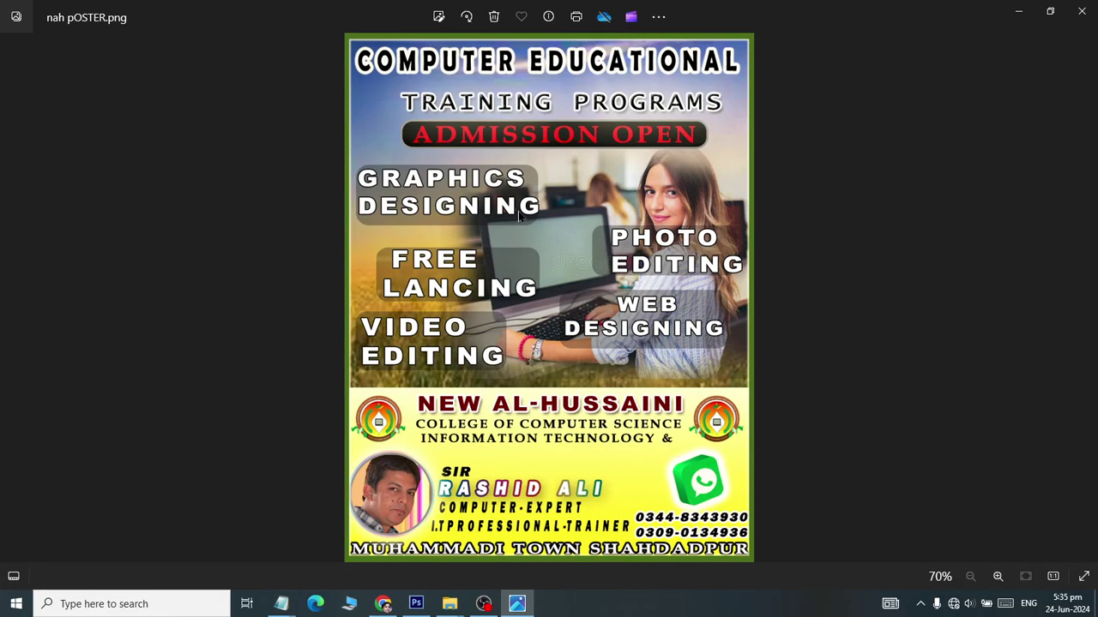
{"action": "key", "text": "alt+Tab"}
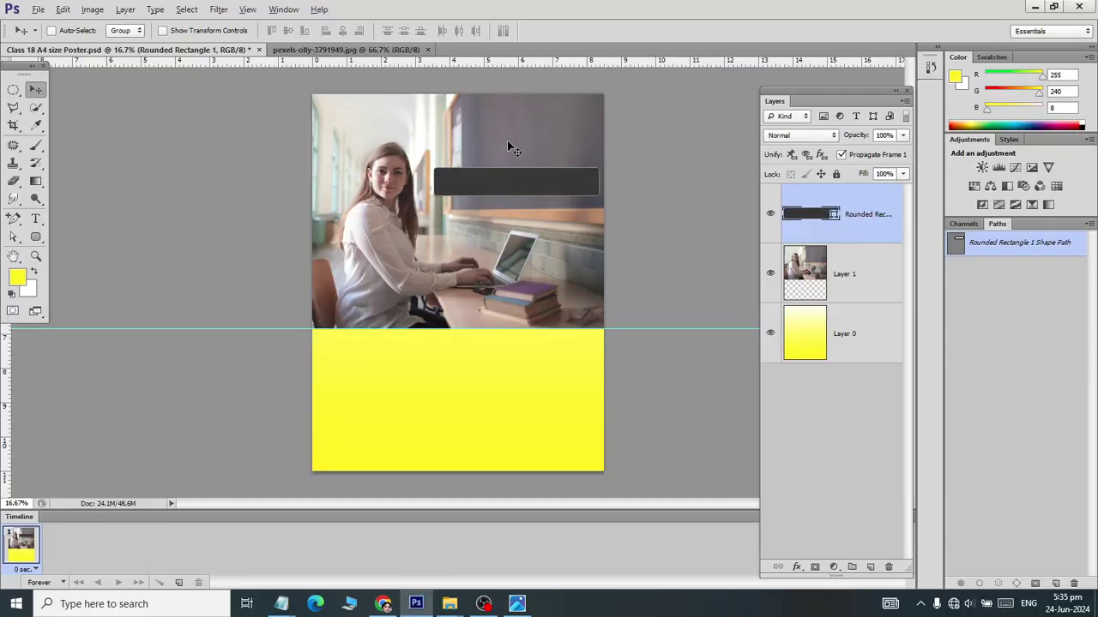
{"action": "key", "text": "alt+Tab"}
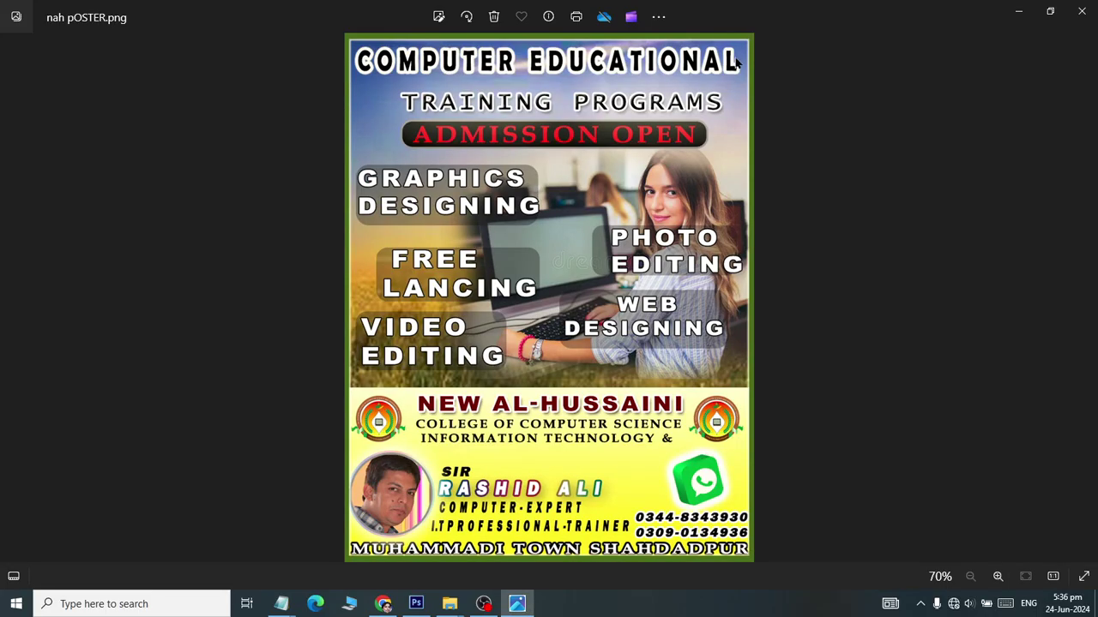
{"action": "key", "text": "alt+Tab"}
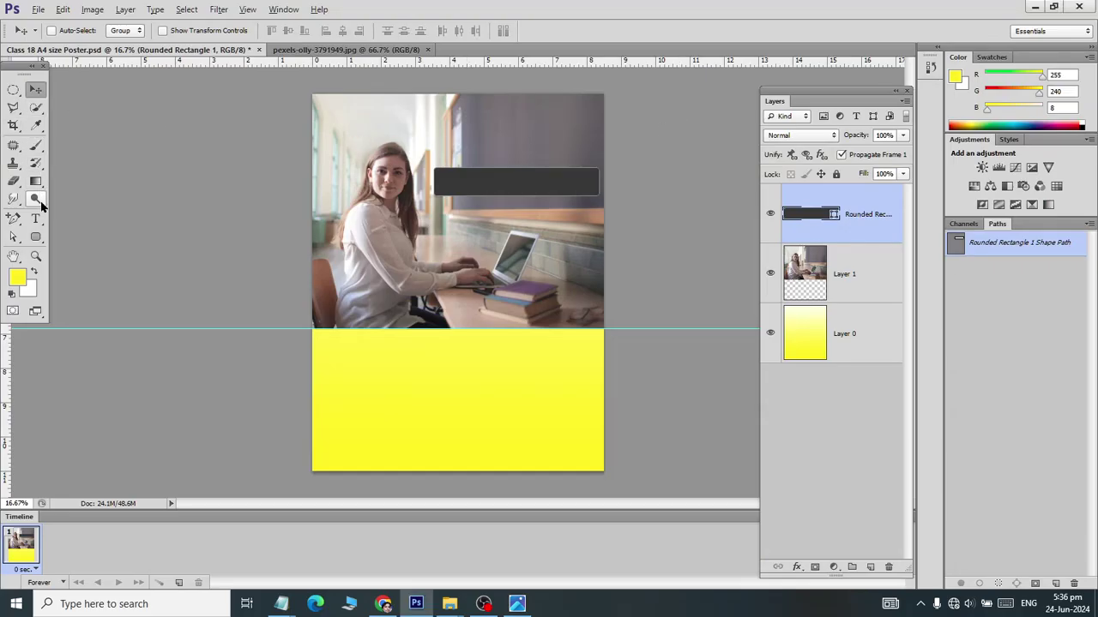
{"action": "left_click", "coordinate": [38, 221]}
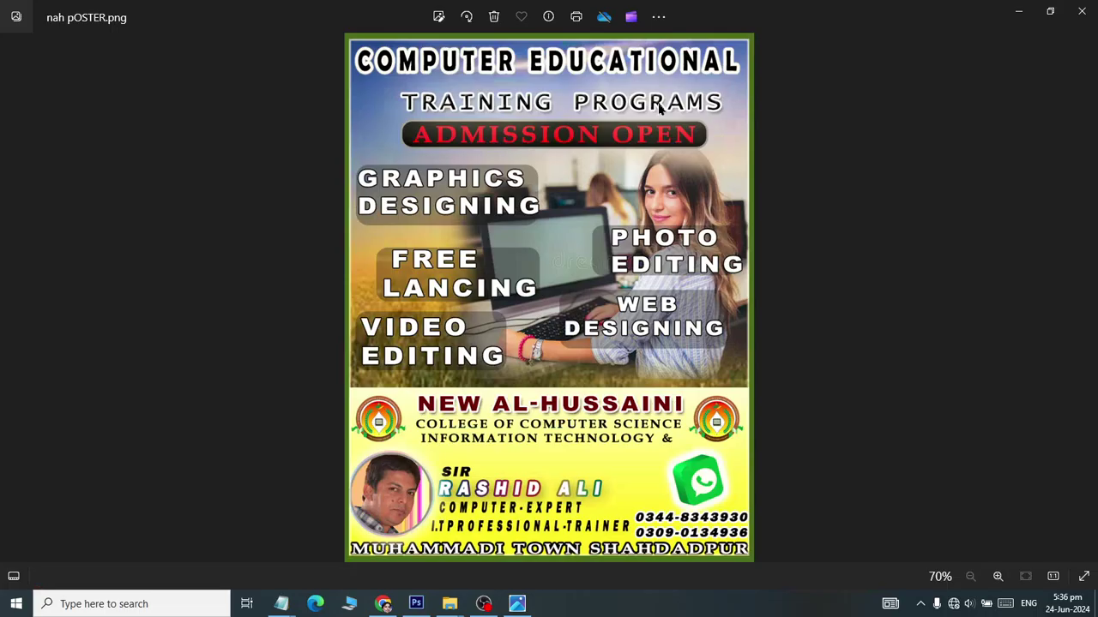
{"action": "key", "text": "alt+Tab"}
{"action": "key", "text": "alt+Tab"}
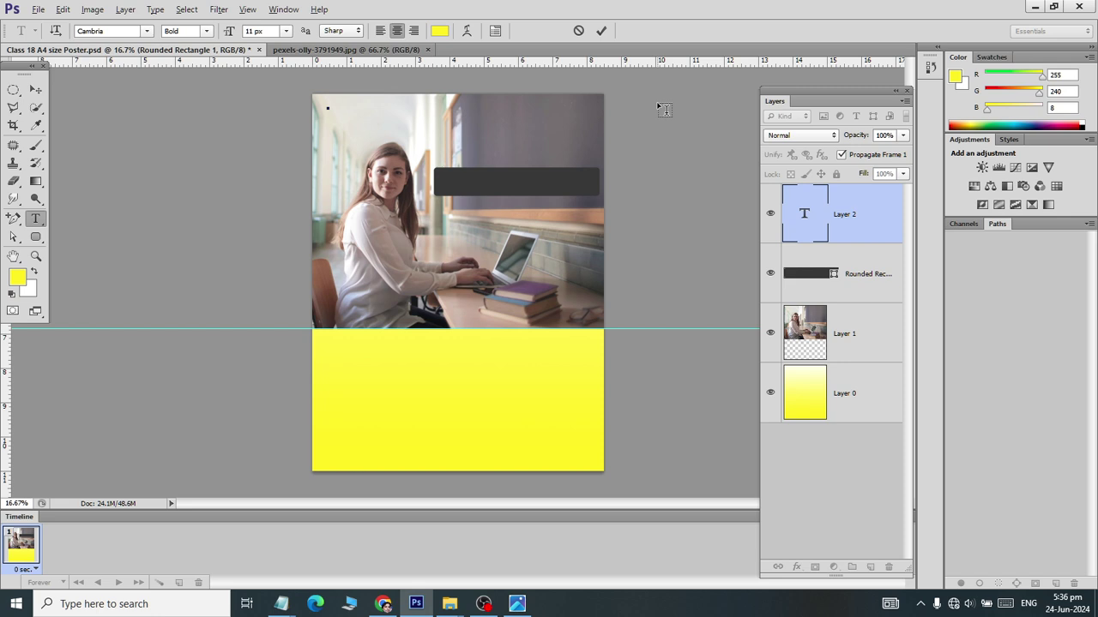
{"action": "left_click", "coordinate": [849, 203]}
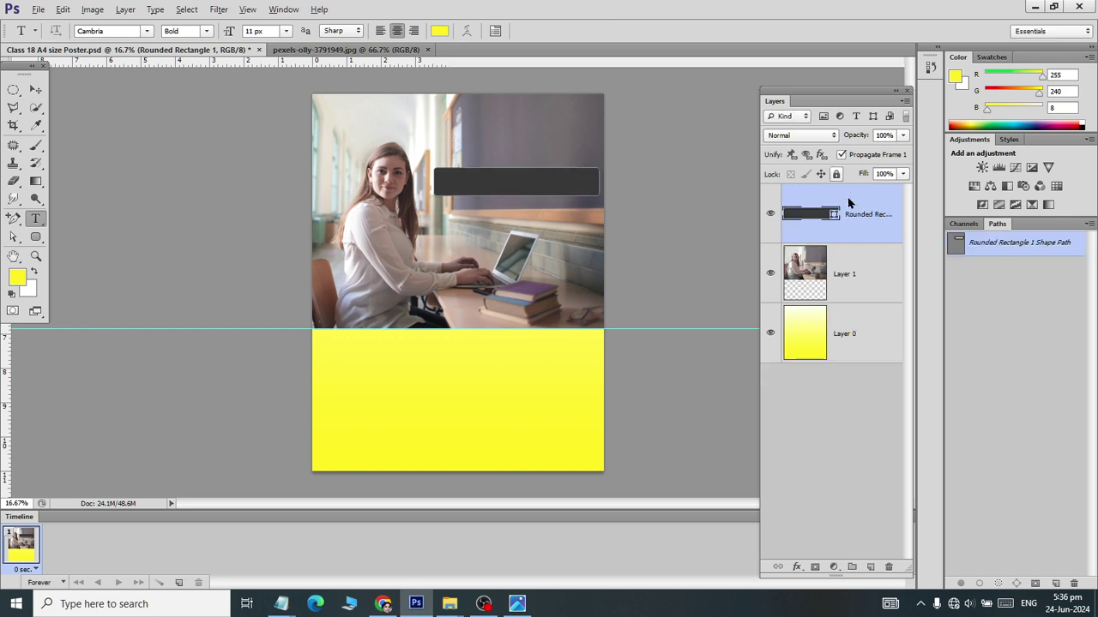
{"action": "key", "text": "alt+Tab"}
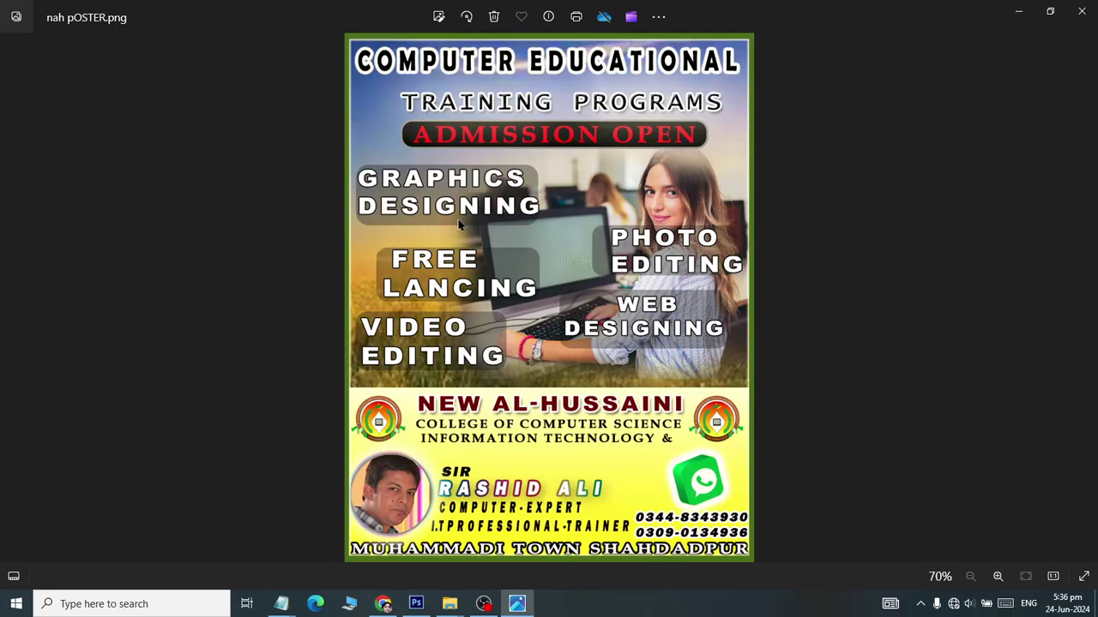
{"action": "key", "text": "alt+Tab"}
{"action": "key", "text": "alt+Tab"}
{"action": "key", "text": "alt+Tab"}
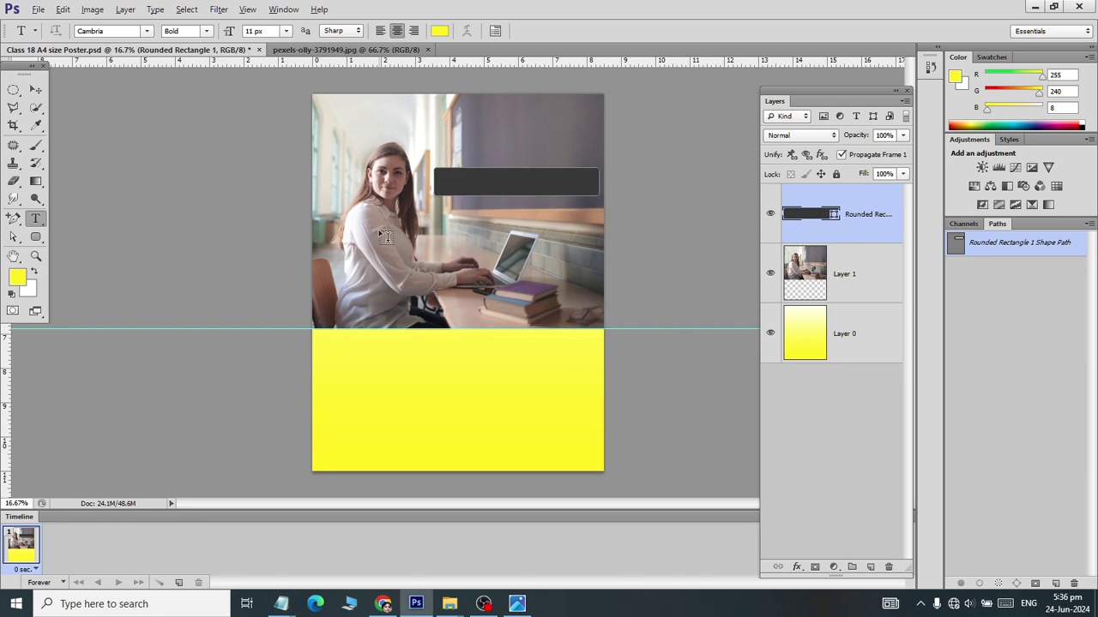
{"action": "key", "text": "alt+Tab"}
{"action": "key", "text": "alt+Tab"}
{"action": "key", "text": "alt+Tab"}
{"action": "key", "text": "alt+Tab"}
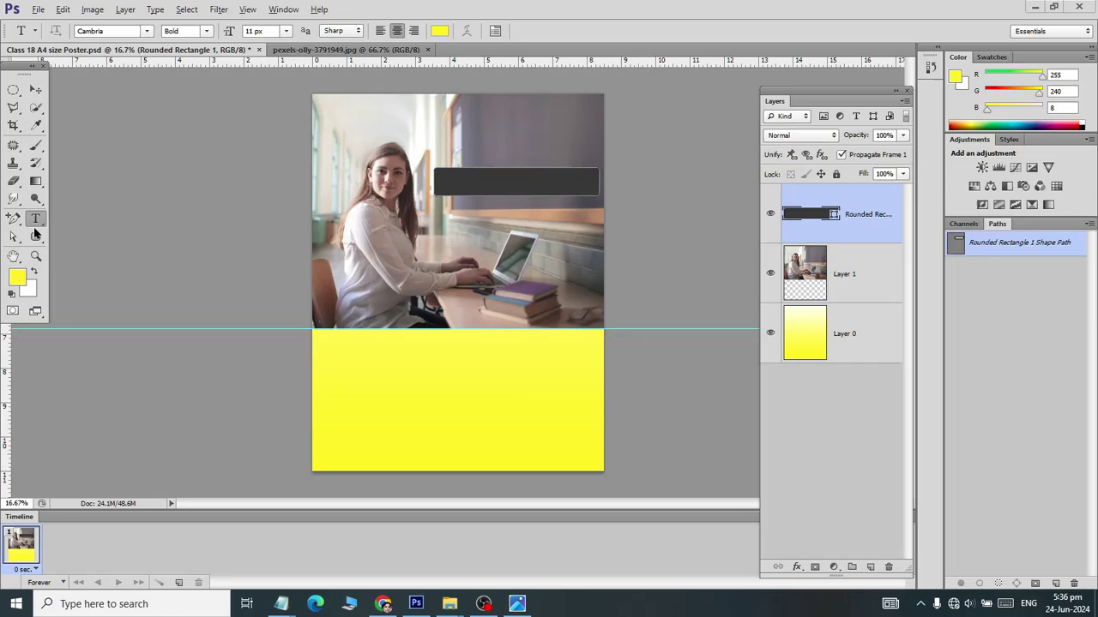
{"action": "left_click", "coordinate": [35, 183]}
{"action": "left_click", "coordinate": [35, 237]}
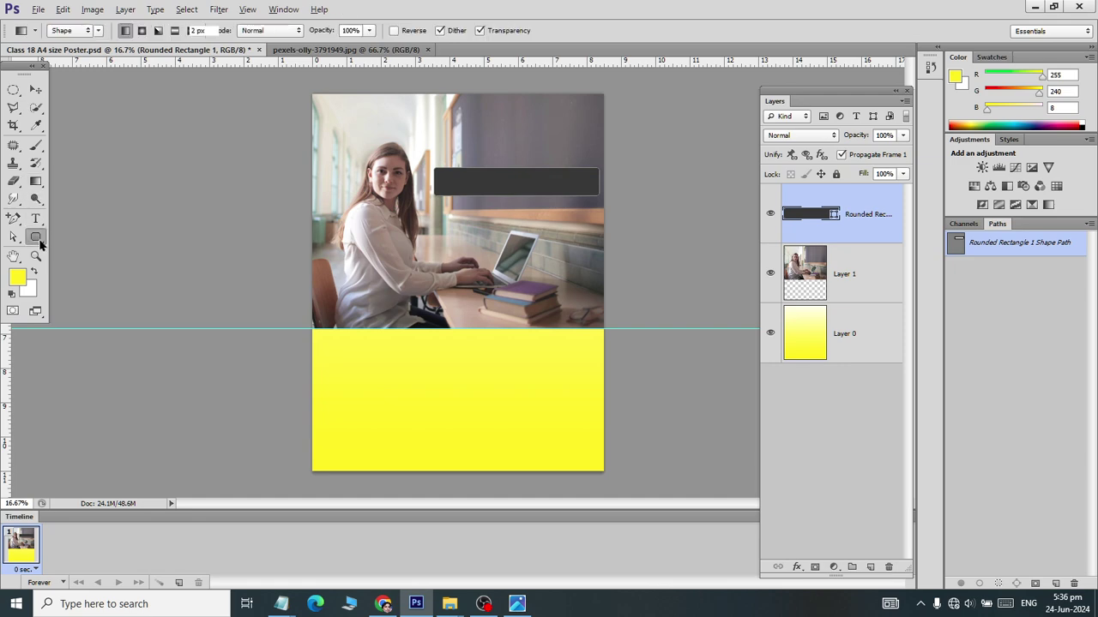
{"action": "left_click", "coordinate": [111, 148]}
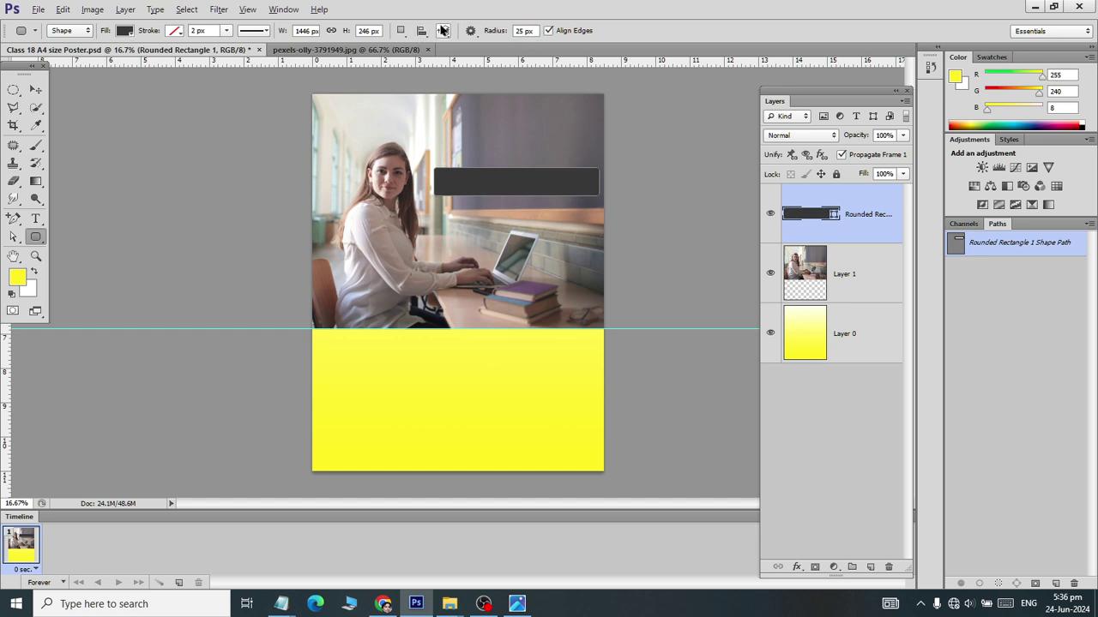
{"action": "key", "text": "ctrl+alt+z"}
{"action": "key", "text": "ctrl+alt+z"}
{"action": "key", "text": "ctrl+alt+z"}
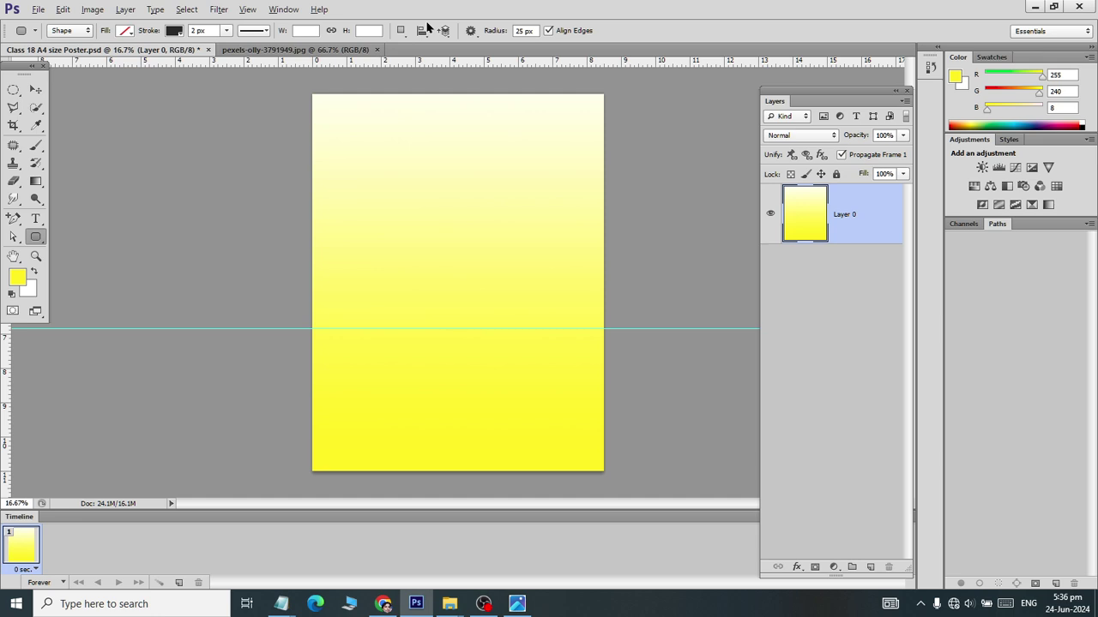
{"action": "key", "text": "ctrl+shift+z"}
{"action": "key", "text": "ctrl+shift+z"}
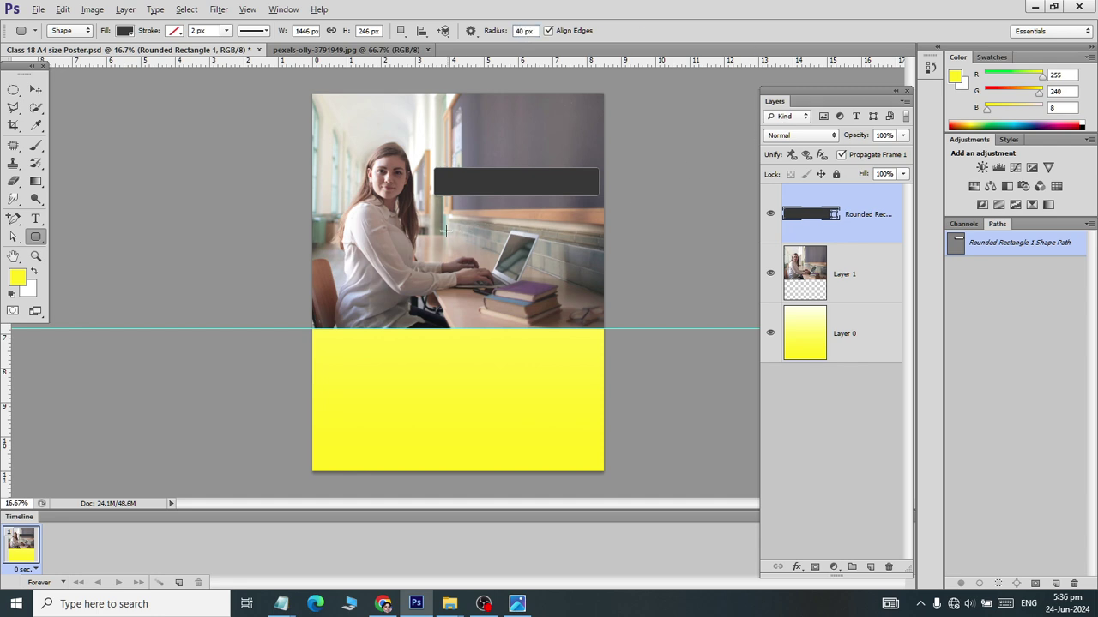
- Draw a second rounded rectangle over the laptop area and set its layer fill to 40%
{"action": "left_click_drag", "start_coordinate": [445, 230], "coordinate": [558, 254]}
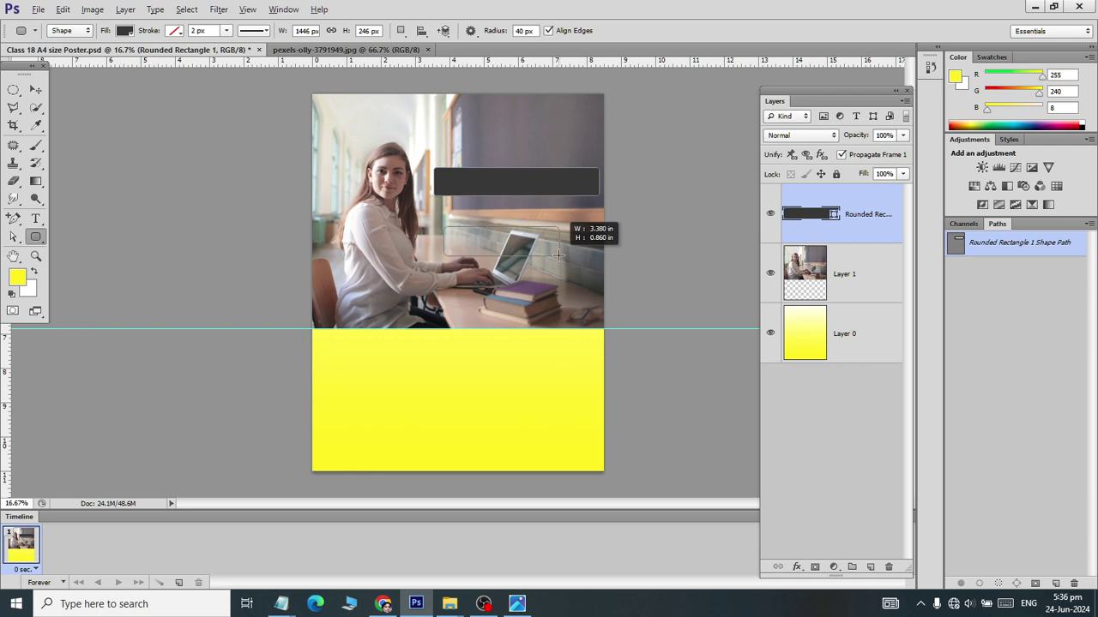
{"action": "left_click_drag", "start_coordinate": [559, 254], "coordinate": [572, 254]}
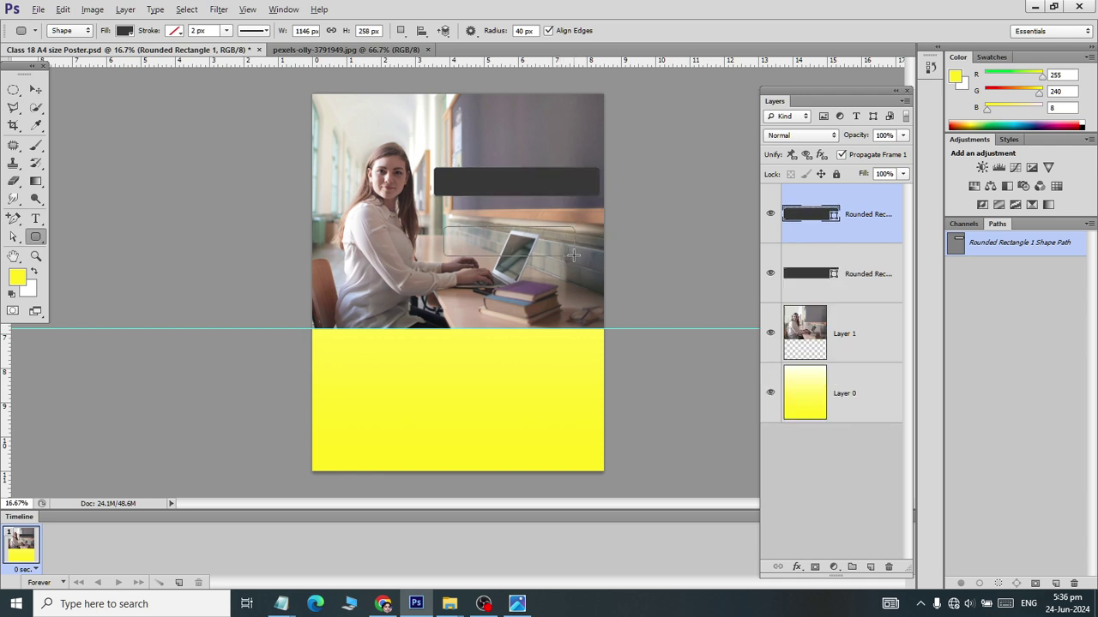
{"action": "key", "text": "alt+Tab"}
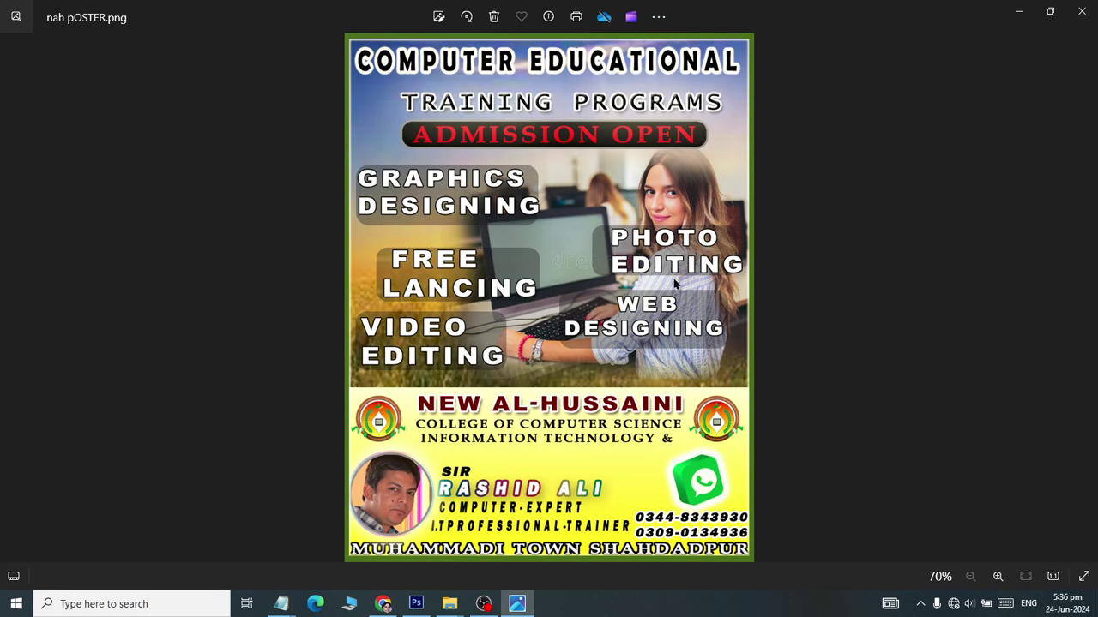
{"action": "key", "text": "alt+Tab"}
{"action": "key", "text": "alt+Tab"}
{"action": "key", "text": "alt+Tab"}
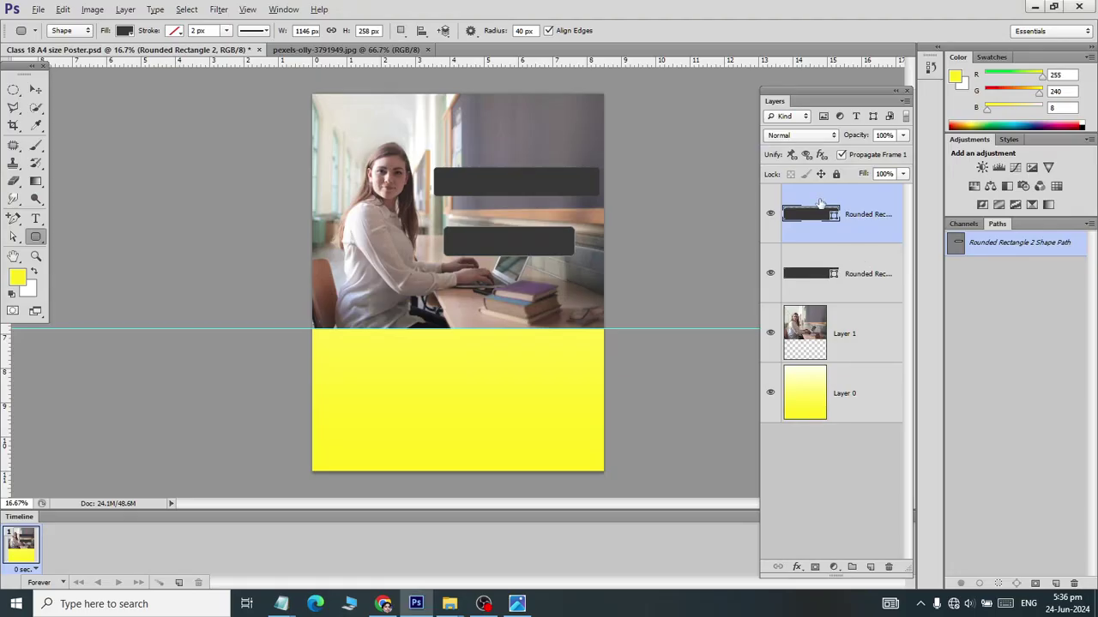
{"action": "left_click", "coordinate": [902, 174]}
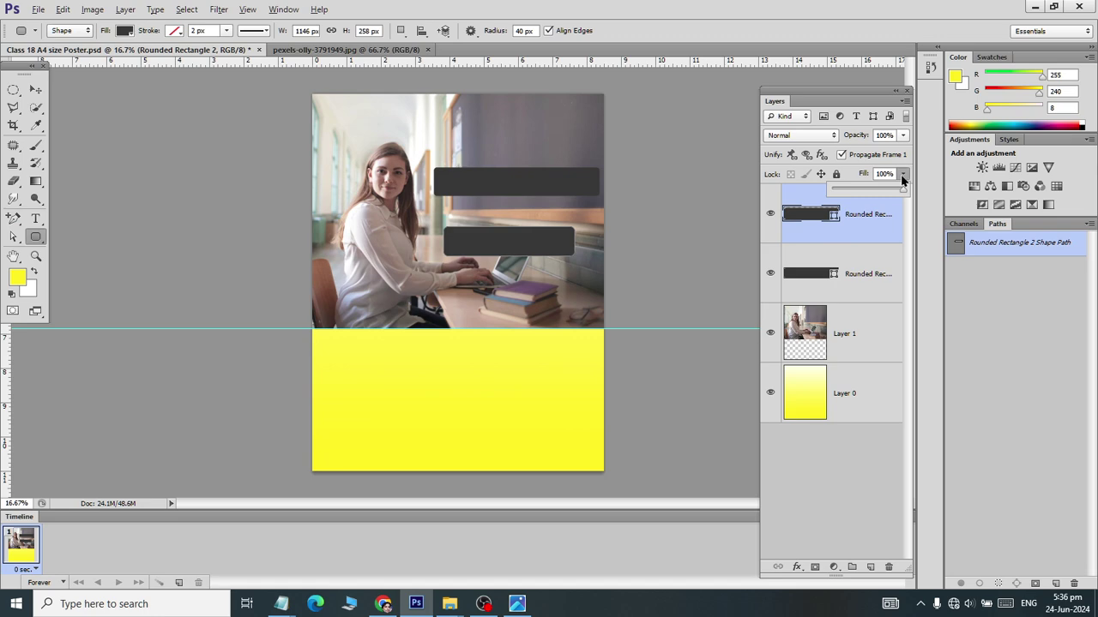
{"action": "left_click_drag", "start_coordinate": [890, 191], "coordinate": [867, 194]}
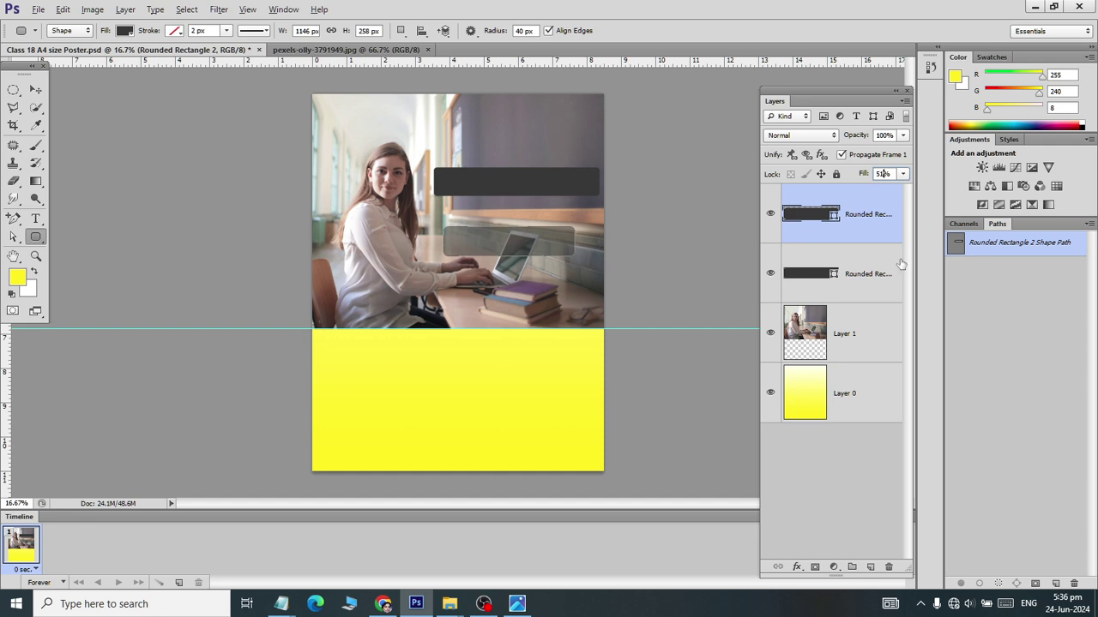
{"action": "type", "text": "40"}
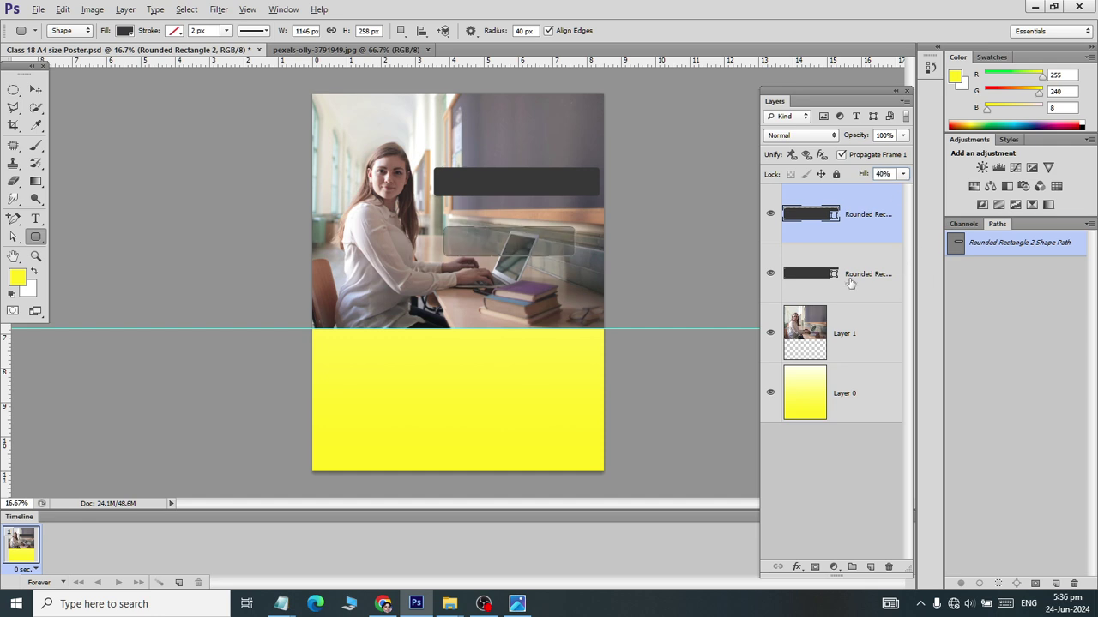
{"action": "left_click", "coordinate": [35, 90]}
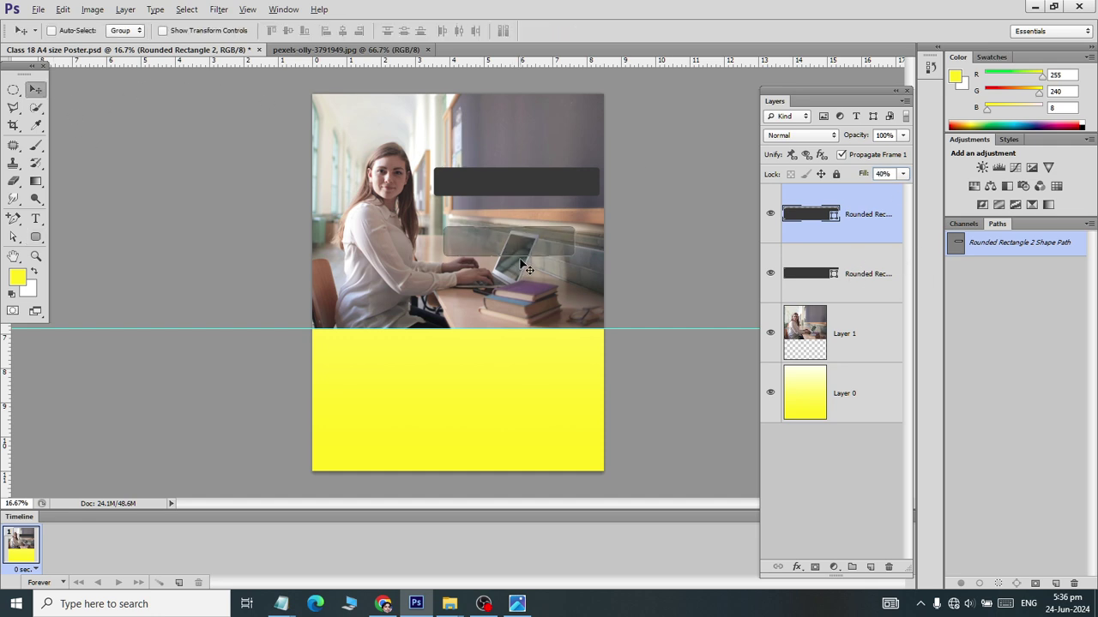
- Move the box up to the right and place a taller copy at the photo's lower left
{"action": "mouse_move", "coordinate": [509, 248]}
{"action": "left_mouse_down"}
{"action": "mouse_move", "coordinate": [499, 245]}
{"action": "mouse_move", "coordinate": [529, 233]}
{"action": "left_mouse_up"}
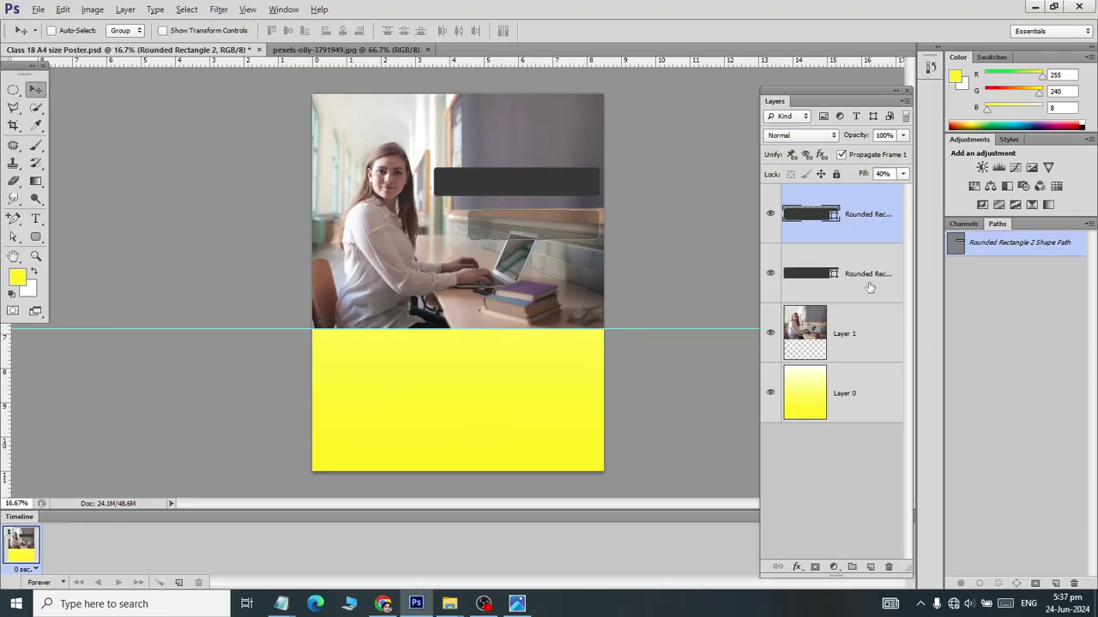
{"action": "key", "text": "ctrl+j"}
{"action": "left_click_drag", "start_coordinate": [536, 227], "coordinate": [386, 310]}
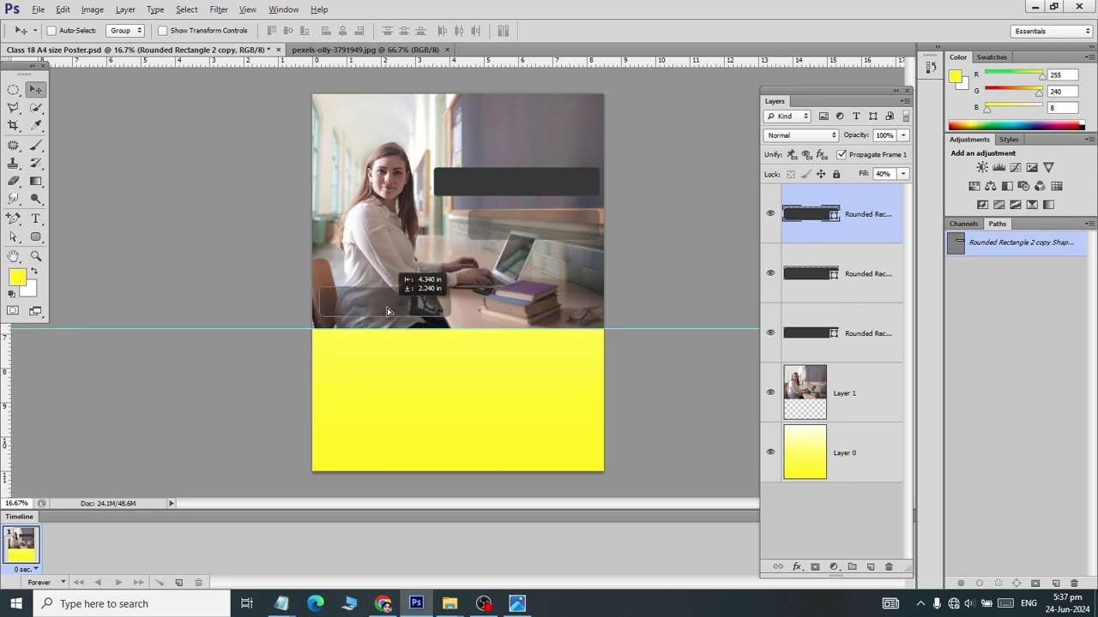
{"action": "key", "text": "ctrl+t"}
{"action": "left_click_drag", "start_coordinate": [384, 291], "coordinate": [384, 282]}
{"action": "left_click", "coordinate": [35, 89]}
{"action": "left_click", "coordinate": [468, 235]}
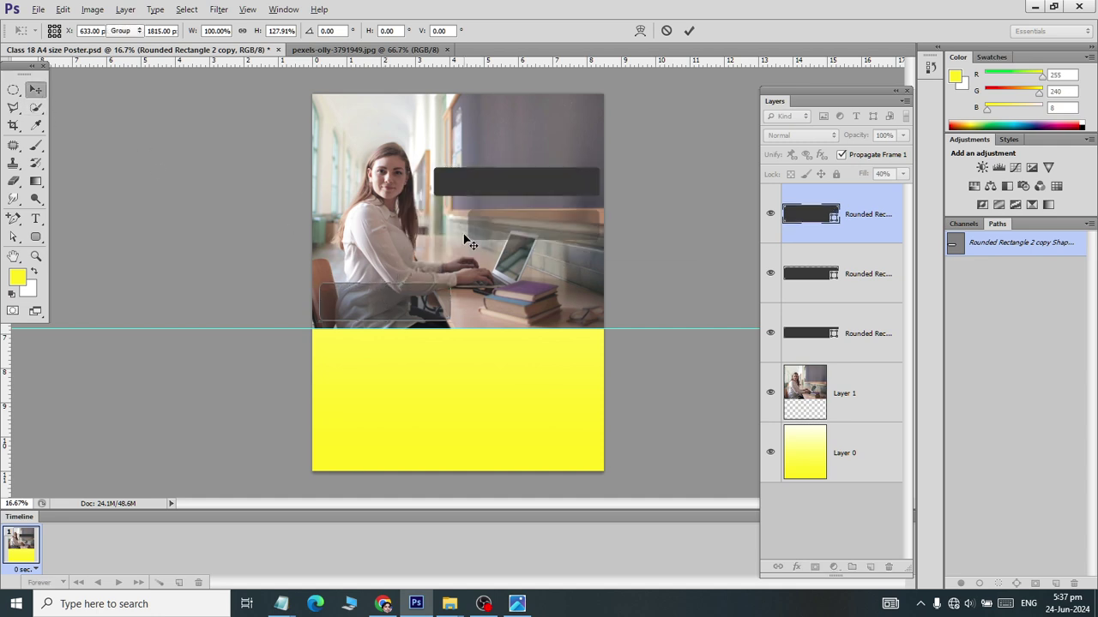
- Make more copies of the box, placing them lower-left and lower-right
{"action": "key", "text": "ctrl+j"}
{"action": "mouse_move", "coordinate": [410, 302]}
{"action": "left_mouse_down"}
{"action": "mouse_move", "coordinate": [382, 217]}
{"action": "mouse_move", "coordinate": [421, 252]}
{"action": "mouse_move", "coordinate": [404, 248]}
{"action": "left_mouse_up"}
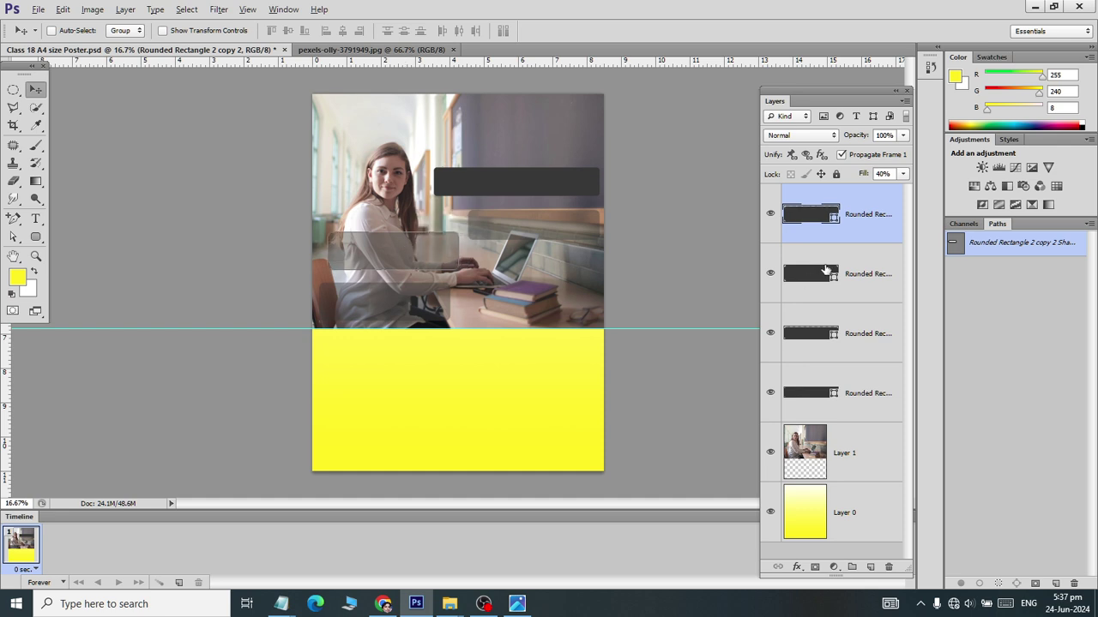
{"action": "left_click_drag", "start_coordinate": [388, 308], "coordinate": [381, 308]}
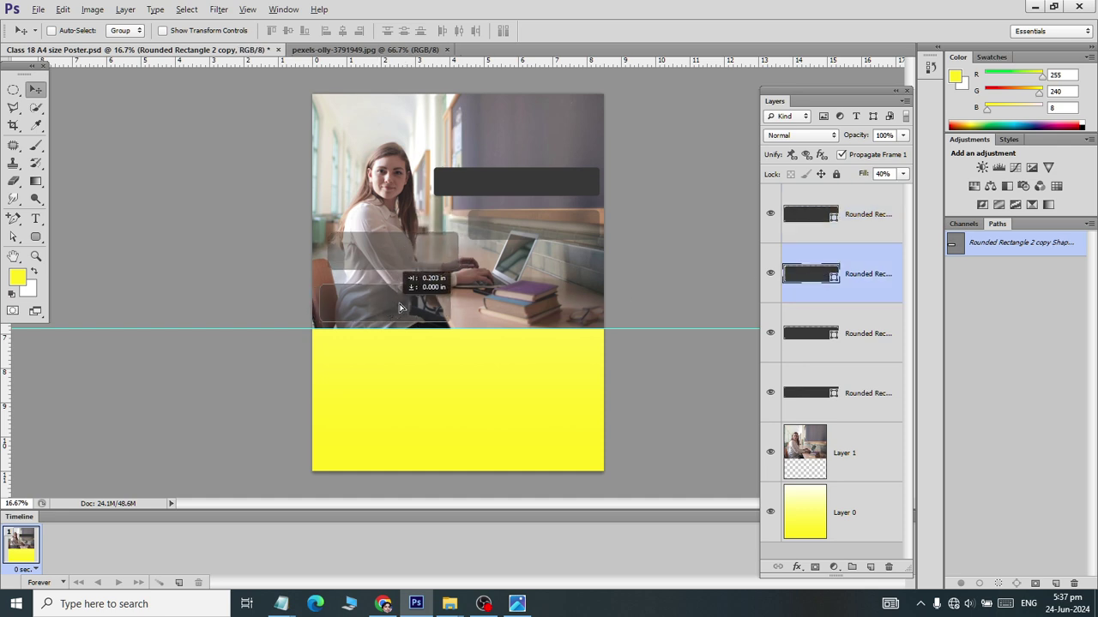
{"action": "left_click_drag", "start_coordinate": [381, 308], "coordinate": [390, 307]}
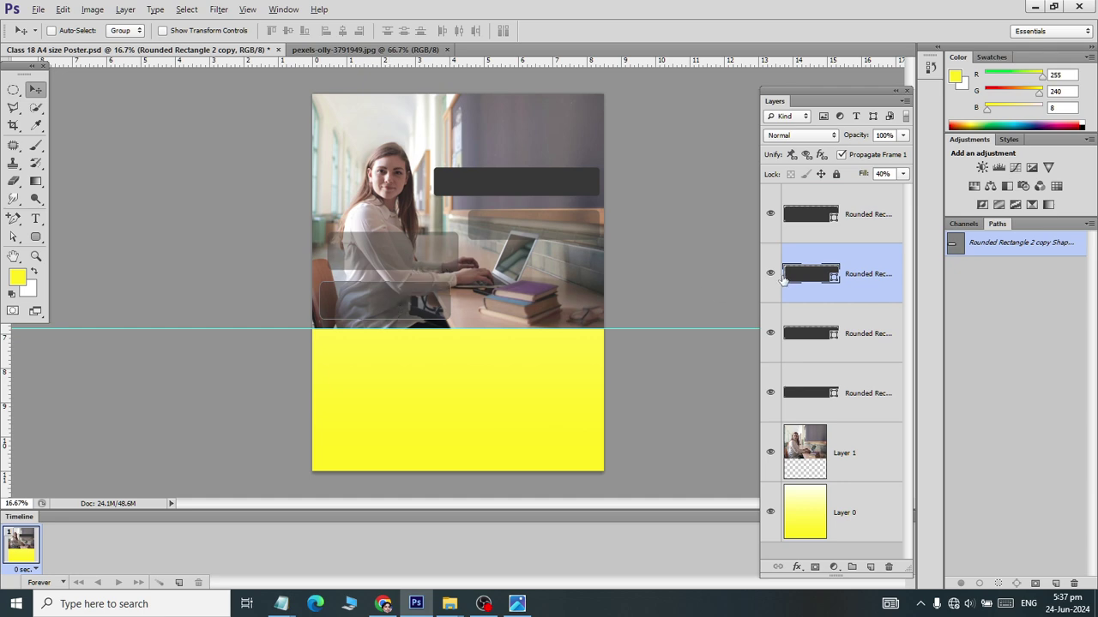
{"action": "key", "text": "ctrl+j"}
{"action": "mouse_move", "coordinate": [410, 265]}
{"action": "left_mouse_down"}
{"action": "mouse_move", "coordinate": [493, 276]}
{"action": "mouse_move", "coordinate": [566, 325]}
{"action": "left_mouse_up"}
{"action": "key", "text": "ctrl+j"}
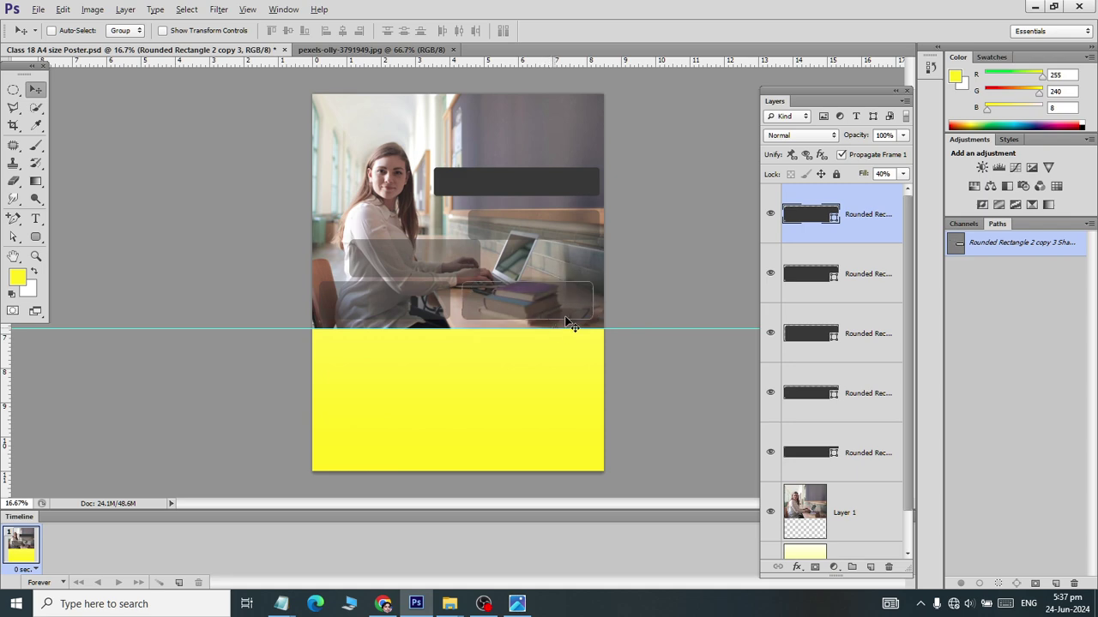
{"action": "key", "text": "shift+Down"}
{"action": "key", "text": "shift+Down"}
{"action": "key", "text": "shift+Down"}
{"action": "key", "text": "shift+Down"}
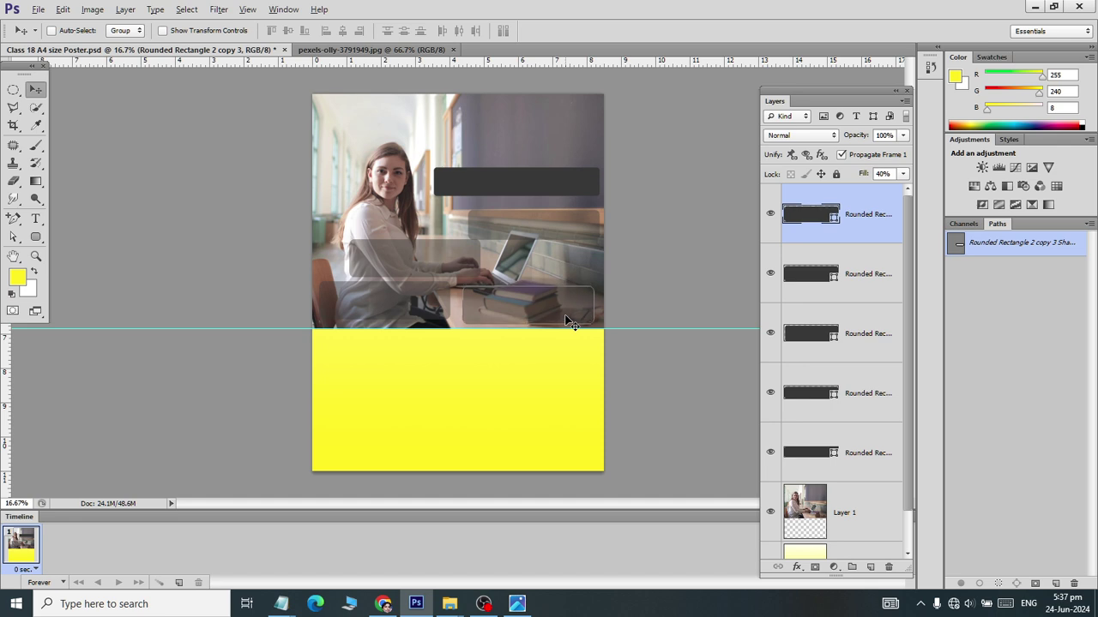
- Move one translucent box to the upper left and fine-tune its position
{"action": "left_click", "coordinate": [830, 343]}
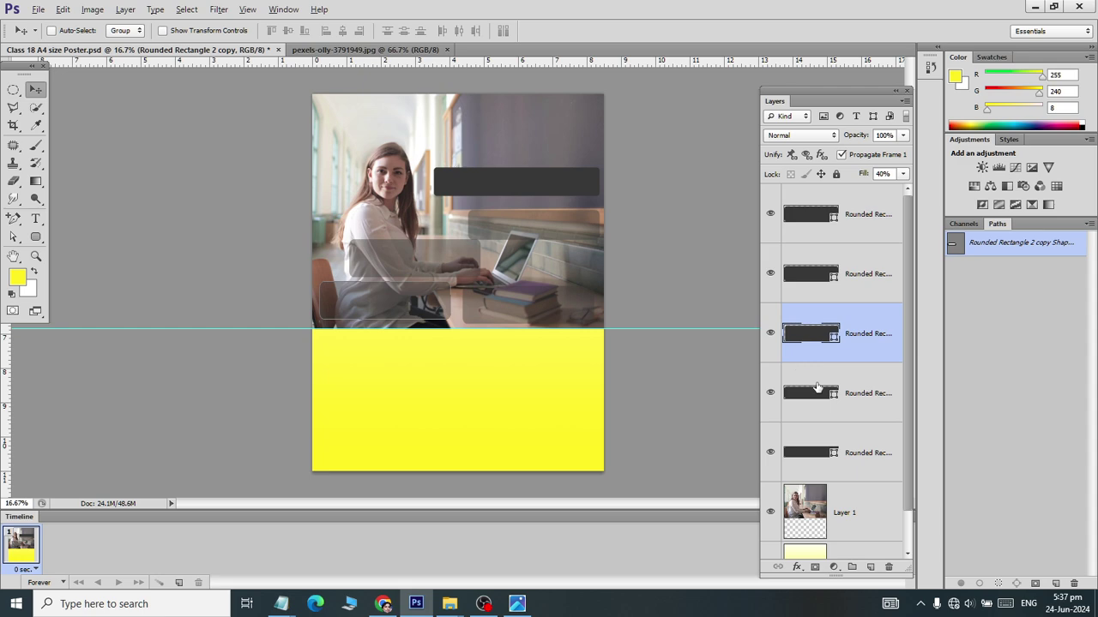
{"action": "key", "text": "alt+bracketleft"}
{"action": "mouse_move", "coordinate": [486, 296]}
{"action": "left_mouse_down"}
{"action": "mouse_move", "coordinate": [409, 222]}
{"action": "mouse_move", "coordinate": [360, 227]}
{"action": "left_mouse_up"}
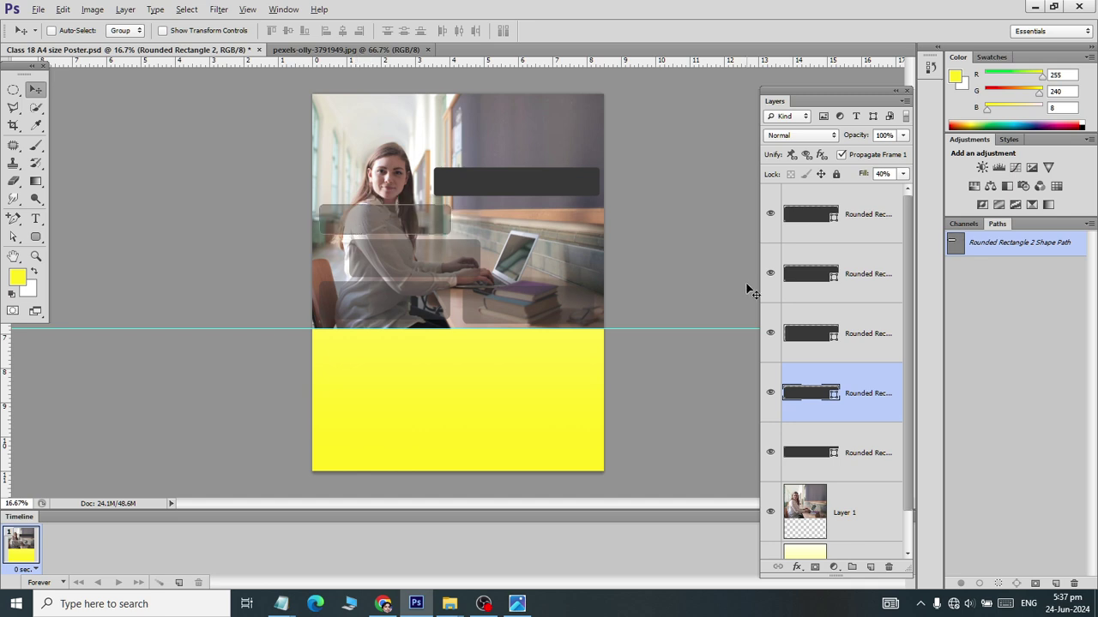
{"action": "key", "text": "Up"}
{"action": "key", "text": "Up"}
{"action": "key", "text": "Up"}
{"action": "key", "text": "Up"}
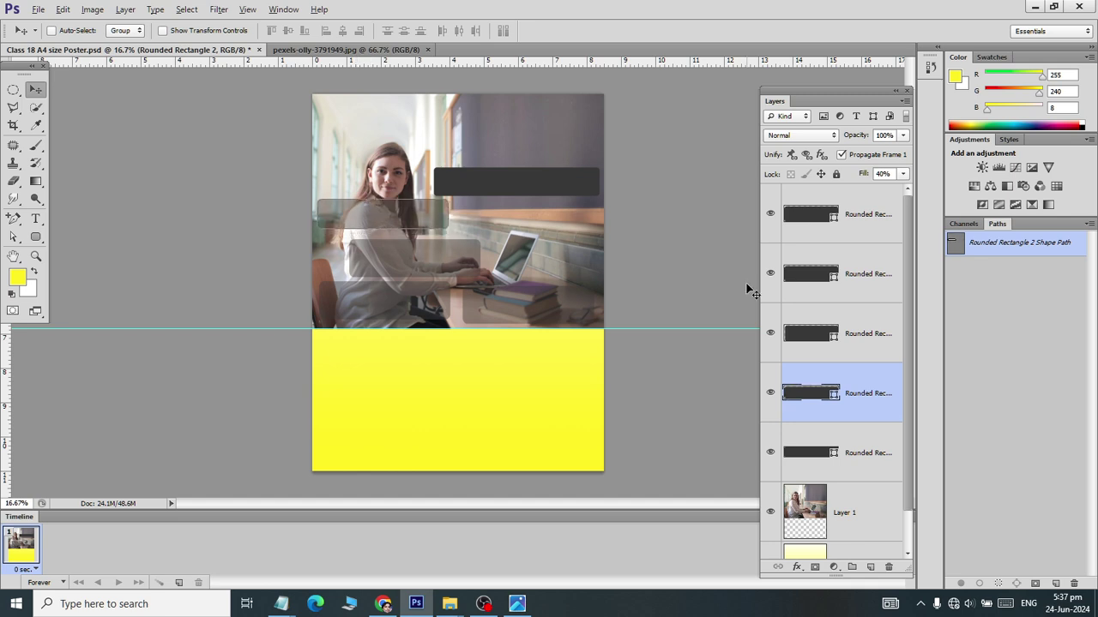
{"action": "key", "text": "Down"}
{"action": "left_click", "coordinate": [853, 339]}
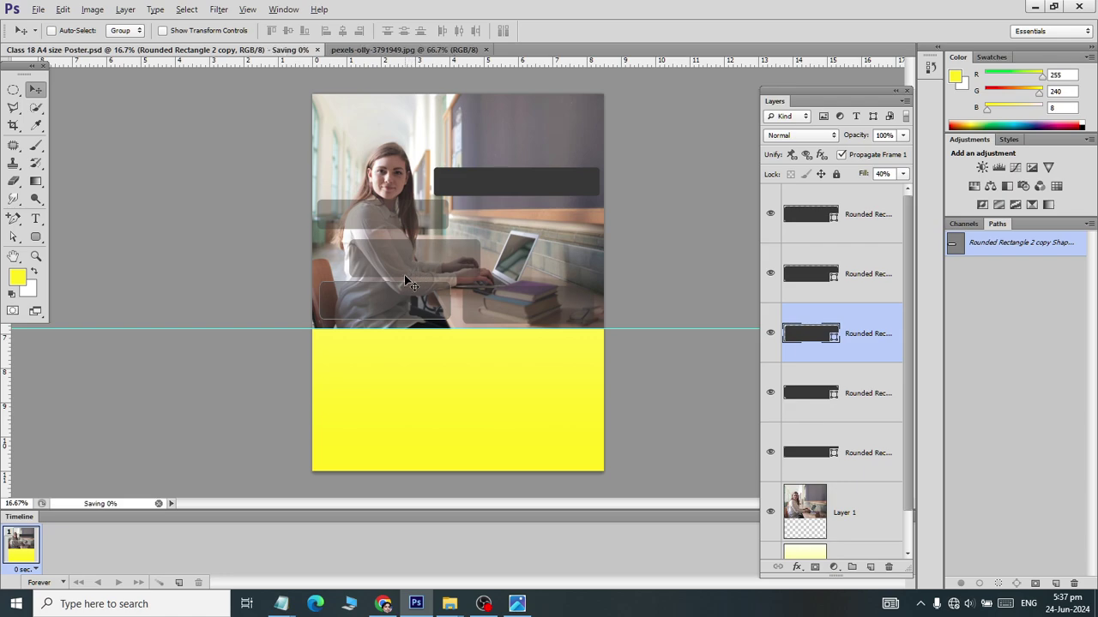
- Identify the header and box layers by toggling their visibility, then duplicate the selected box
{"action": "key", "text": "alt+Tab"}
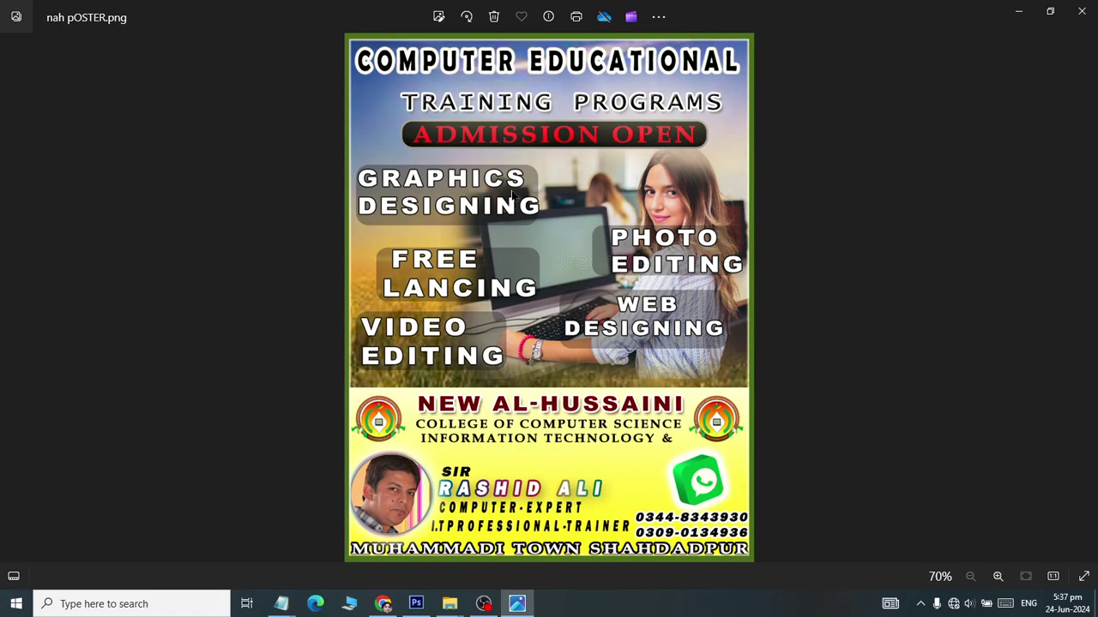
{"action": "key", "text": "alt+Tab"}
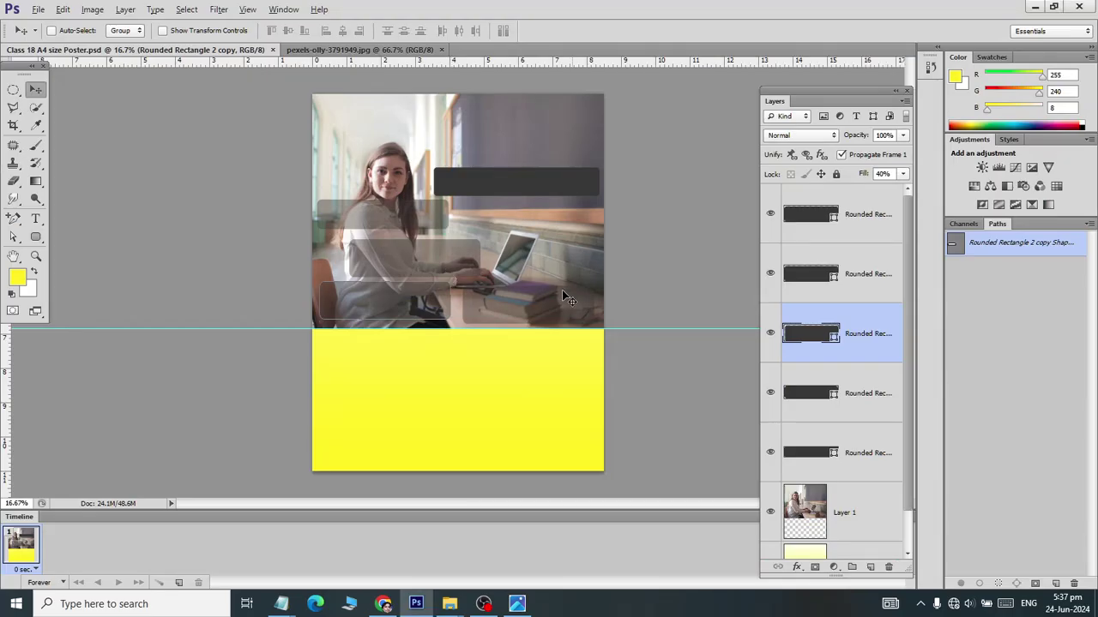
{"action": "scroll", "coordinate": [429, 210], "scroll_direction": "up", "scroll_amount": 2}
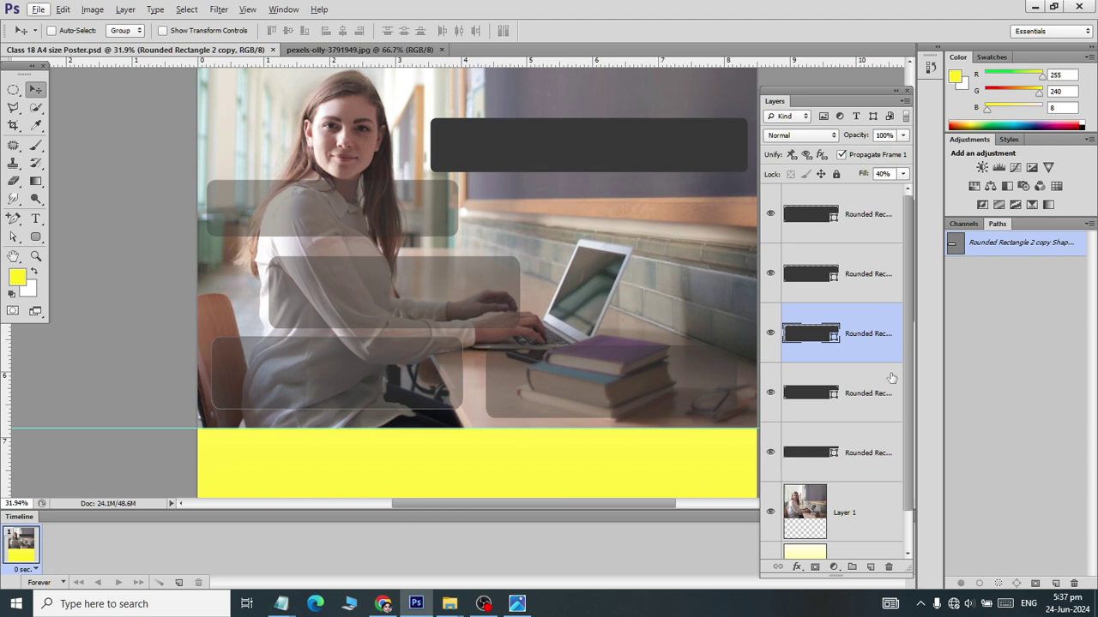
{"action": "left_click", "coordinate": [769, 453]}
{"action": "left_click", "coordinate": [769, 452]}
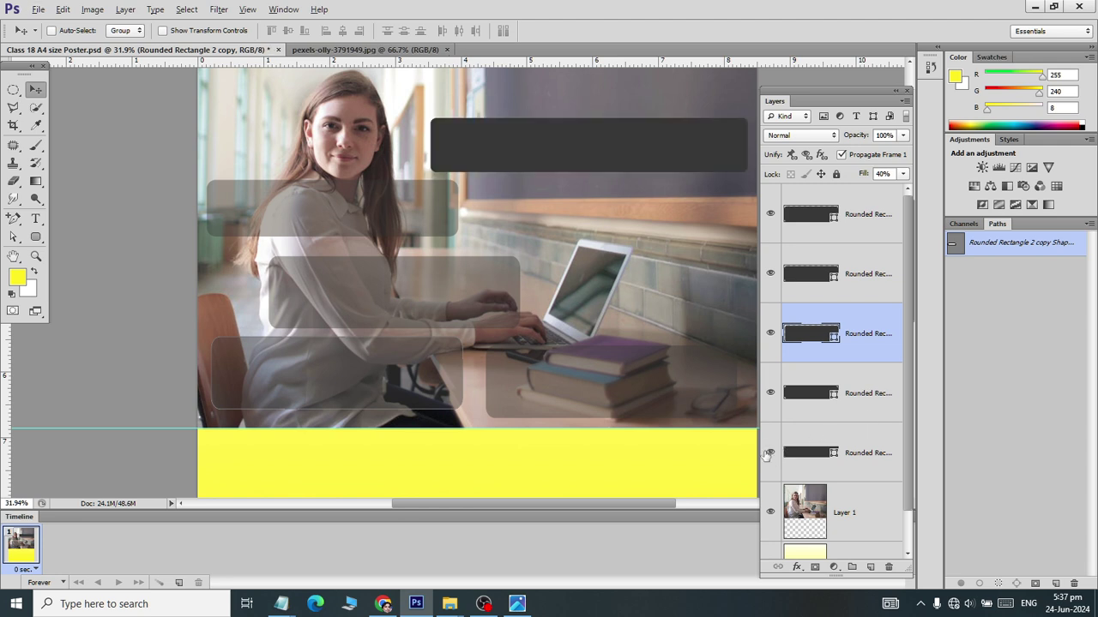
{"action": "left_click", "coordinate": [770, 394]}
{"action": "left_click", "coordinate": [769, 393]}
{"action": "left_click", "coordinate": [769, 334]}
{"action": "left_click", "coordinate": [770, 334]}
{"action": "key", "text": "ctrl+j"}
- Place the new box copy at the photo's upper right and check which layers hold the other boxes
{"action": "left_click_drag", "start_coordinate": [519, 352], "coordinate": [609, 217]}
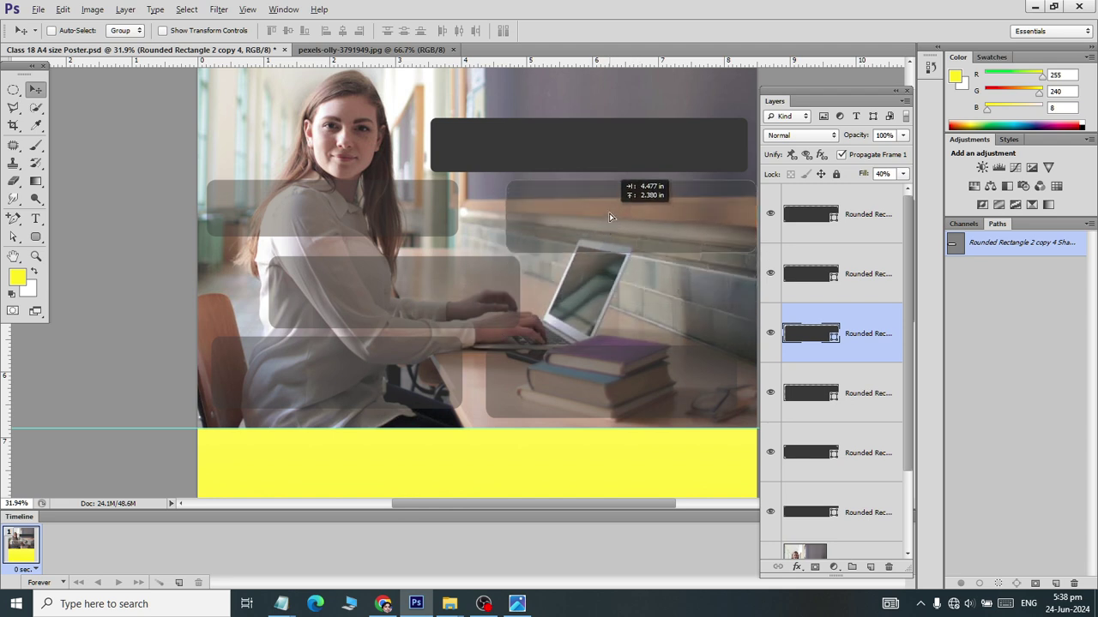
{"action": "left_click_drag", "start_coordinate": [609, 217], "coordinate": [609, 217]}
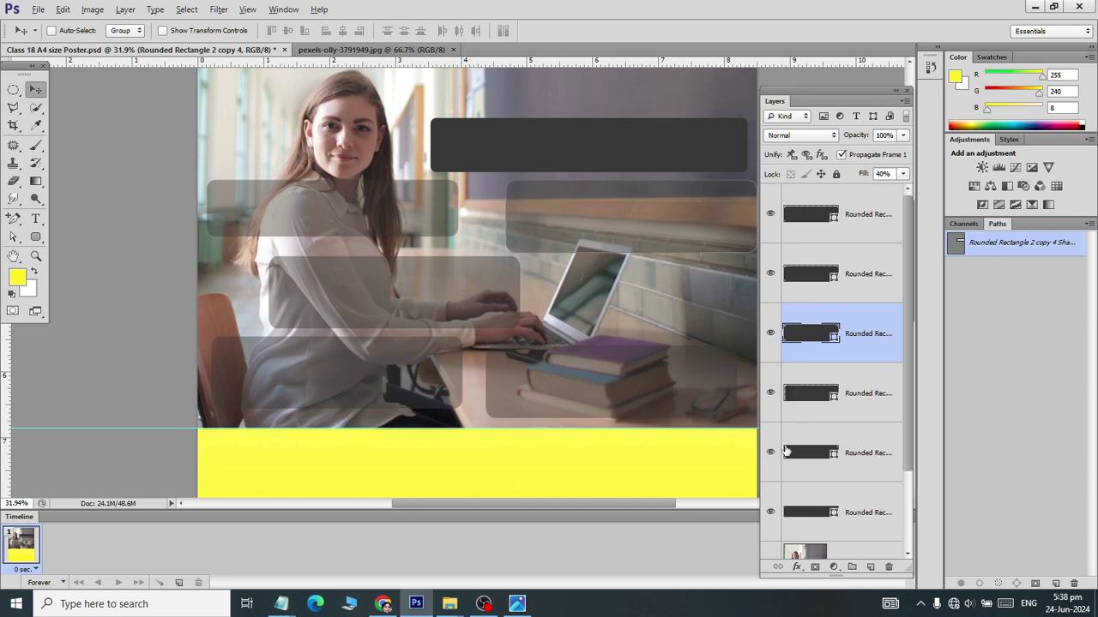
{"action": "left_click", "coordinate": [769, 452]}
{"action": "left_click", "coordinate": [769, 452]}
{"action": "left_click", "coordinate": [769, 393]}
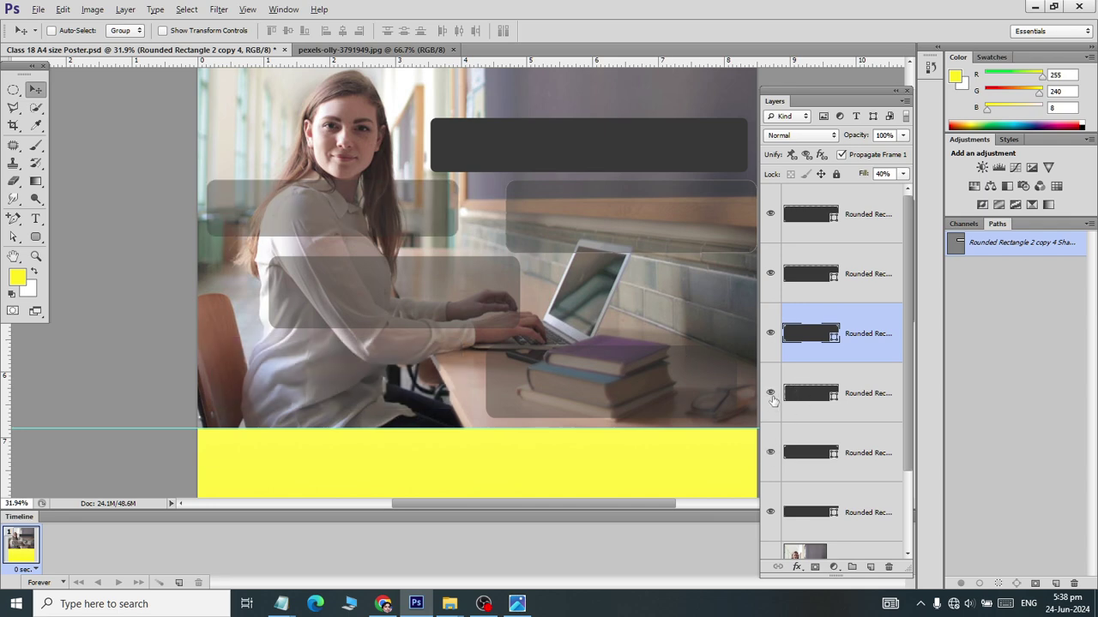
{"action": "left_click", "coordinate": [769, 393]}
{"action": "left_click", "coordinate": [770, 274]}
{"action": "left_click", "coordinate": [770, 275]}
- Shift the middle translucent box to the right and slightly down
{"action": "left_click", "coordinate": [811, 267]}
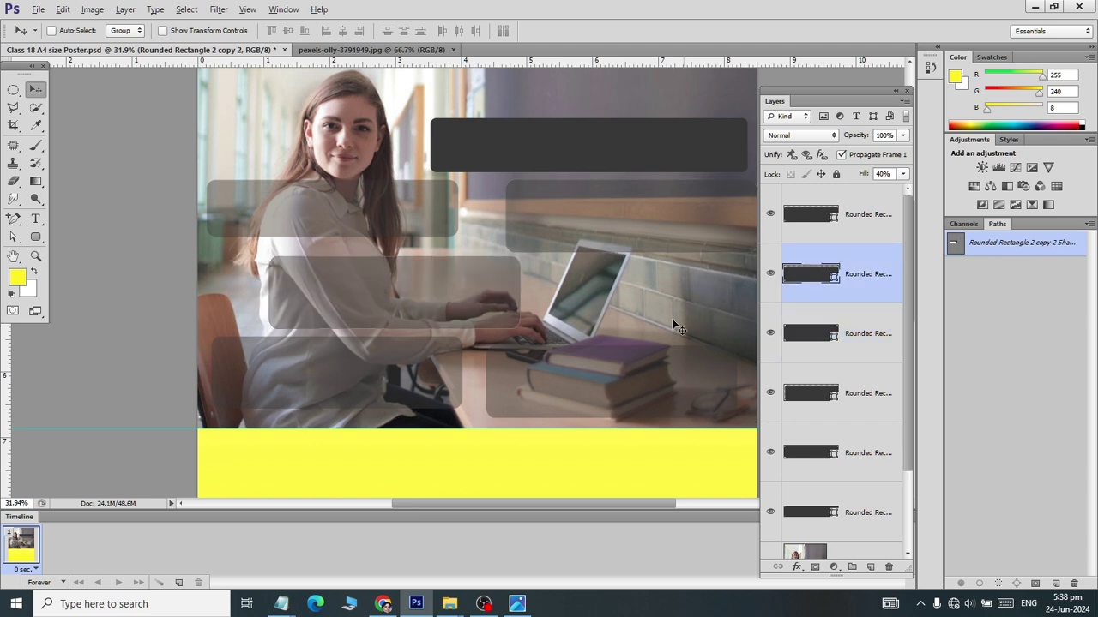
{"action": "left_click_drag", "start_coordinate": [450, 296], "coordinate": [535, 293]}
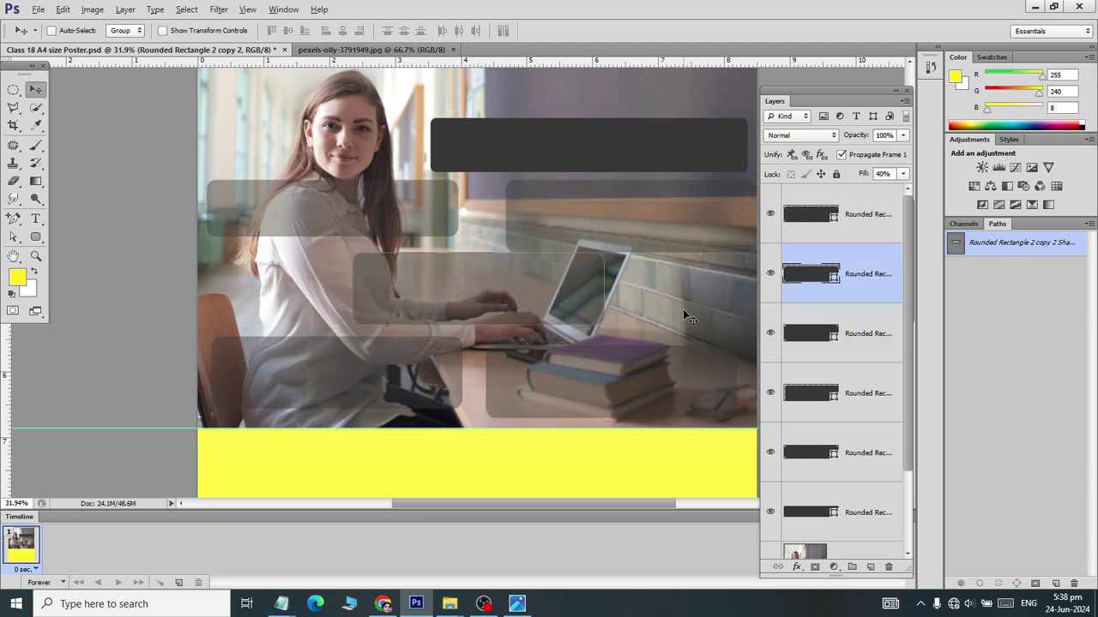
{"action": "key", "text": "shift+Down"}
{"action": "key", "text": "shift+Right"}
{"action": "key", "text": "shift+Right"}
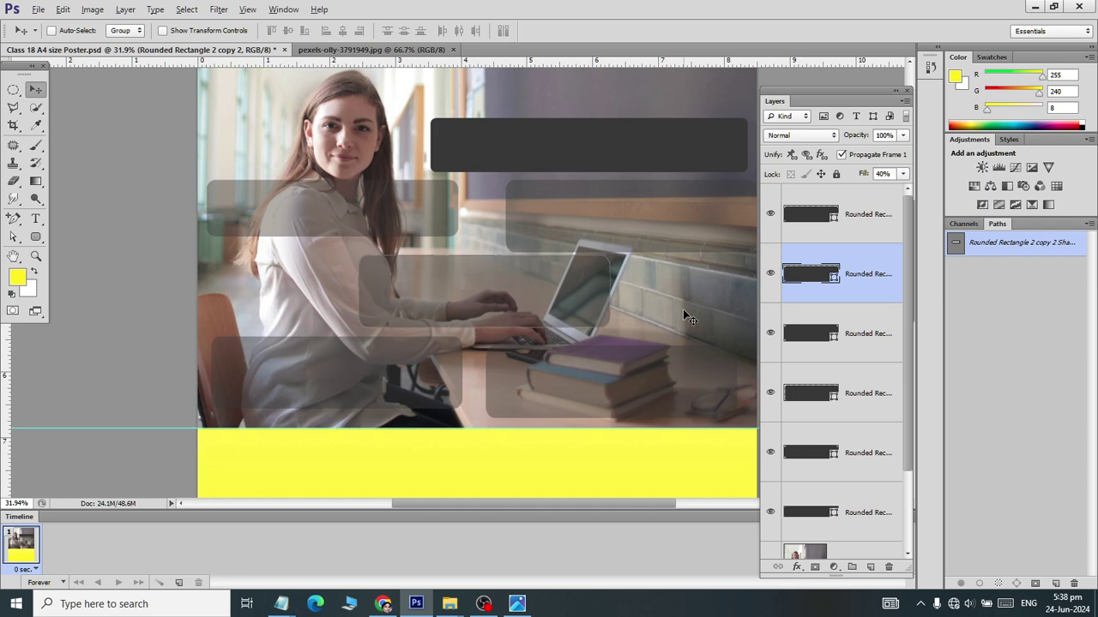
{"action": "key", "text": "Down"}
{"action": "key", "text": "Down"}
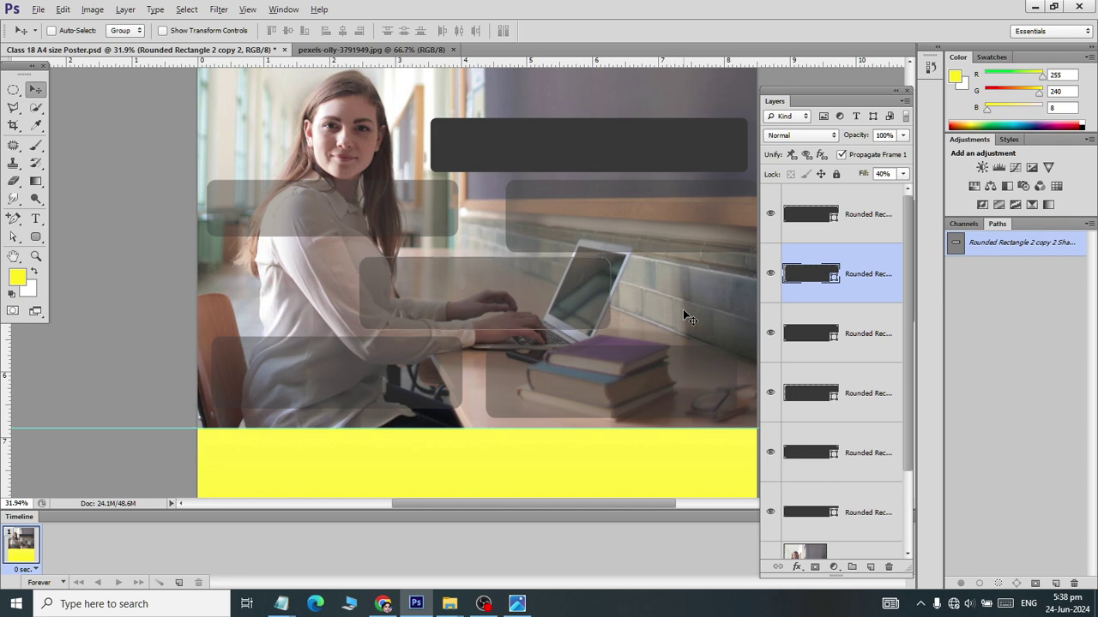
{"action": "scroll", "coordinate": [683, 312], "scroll_direction": "right", "scroll_amount": 2}
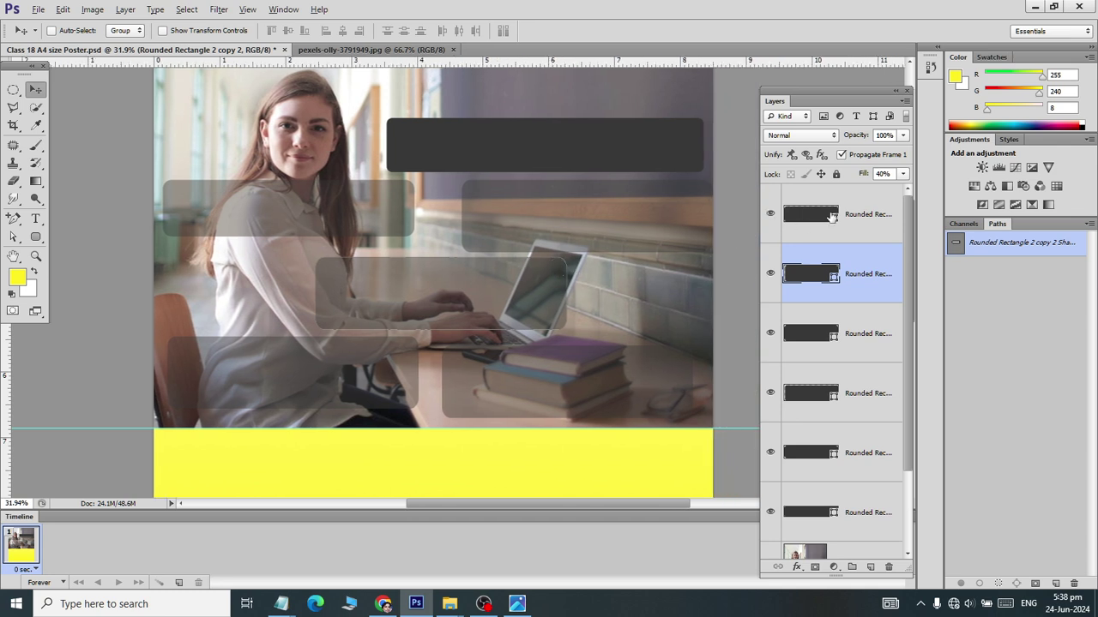
- Find the upper-right box's layer and nudge that box left
{"action": "left_click", "coordinate": [831, 218]}
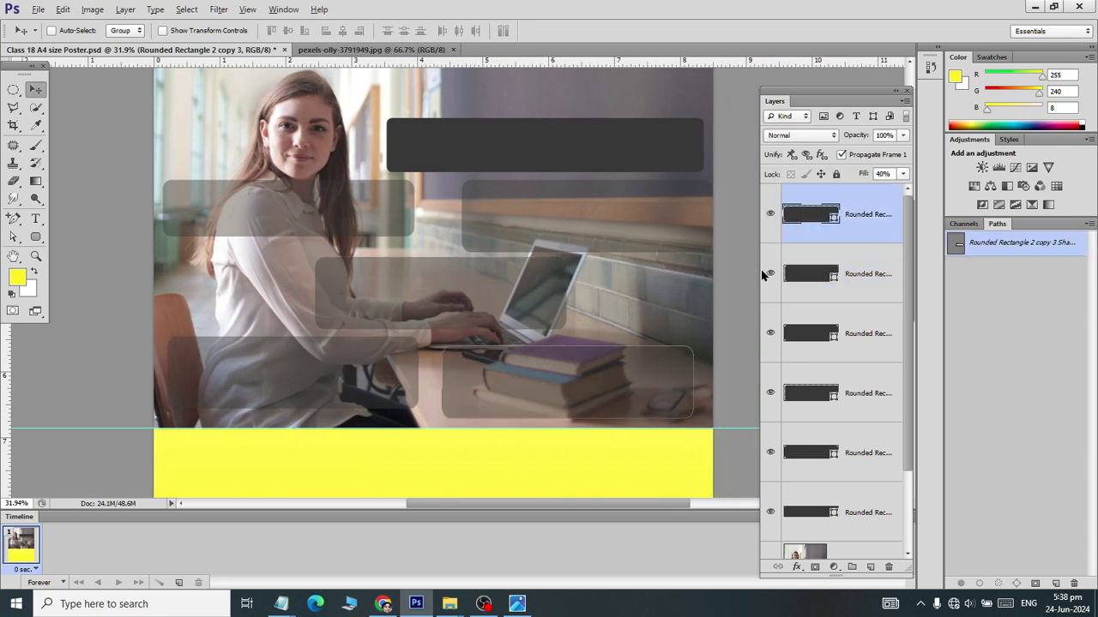
{"action": "left_click", "coordinate": [761, 275]}
{"action": "left_click", "coordinate": [770, 274]}
{"action": "left_click", "coordinate": [770, 274]}
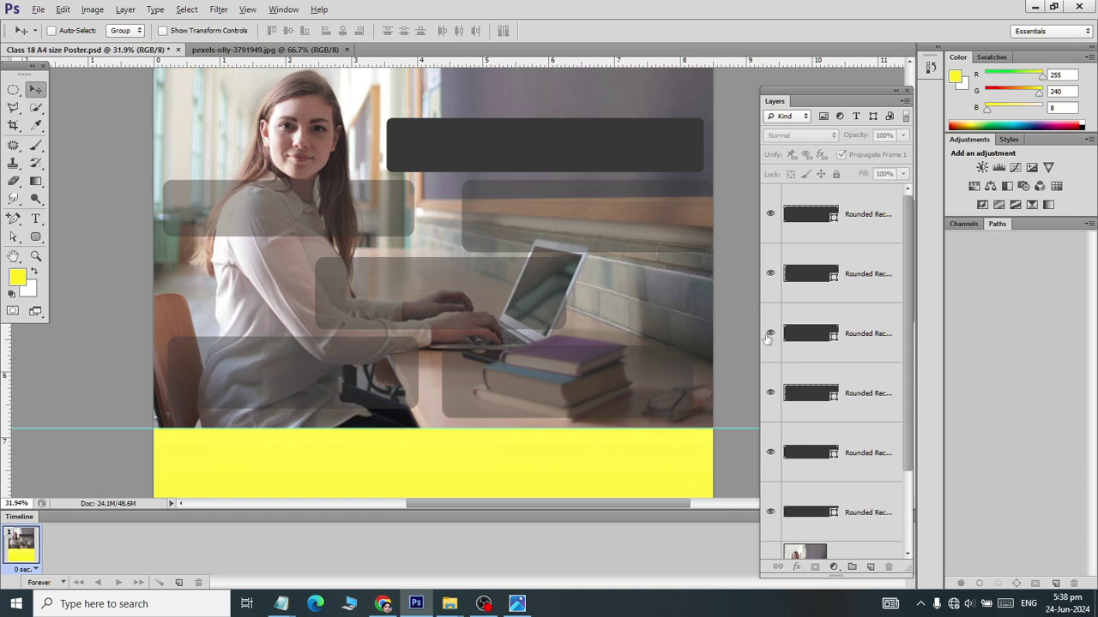
{"action": "left_click", "coordinate": [769, 335]}
{"action": "left_click", "coordinate": [770, 335]}
{"action": "left_click", "coordinate": [819, 337]}
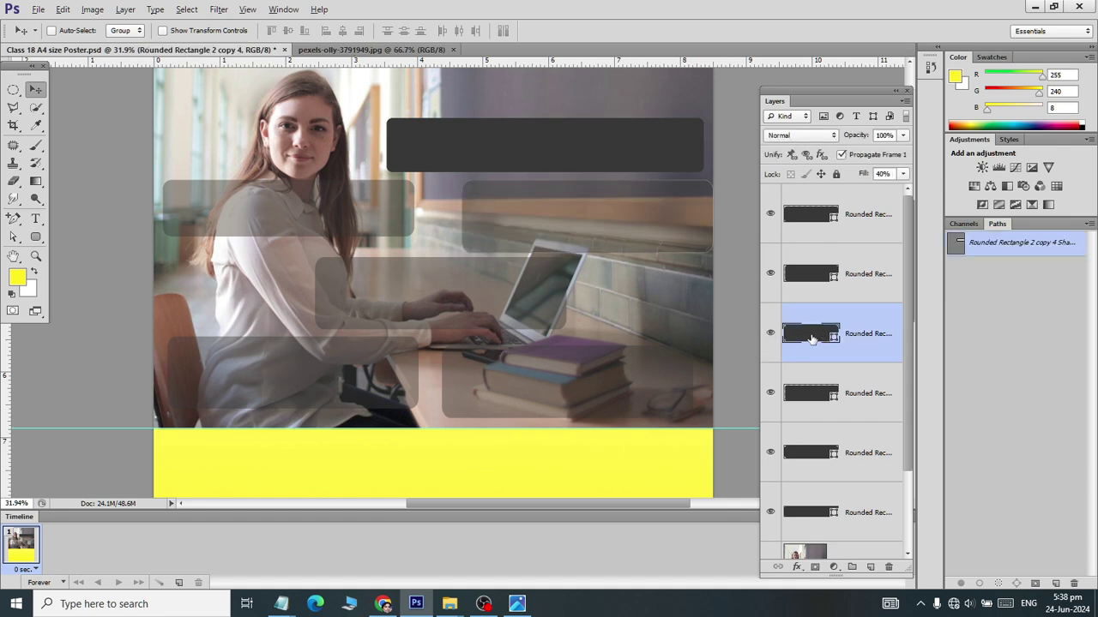
{"action": "key", "text": "shift+Left"}
{"action": "key", "text": "shift+Left"}
{"action": "key", "text": "shift+Left"}
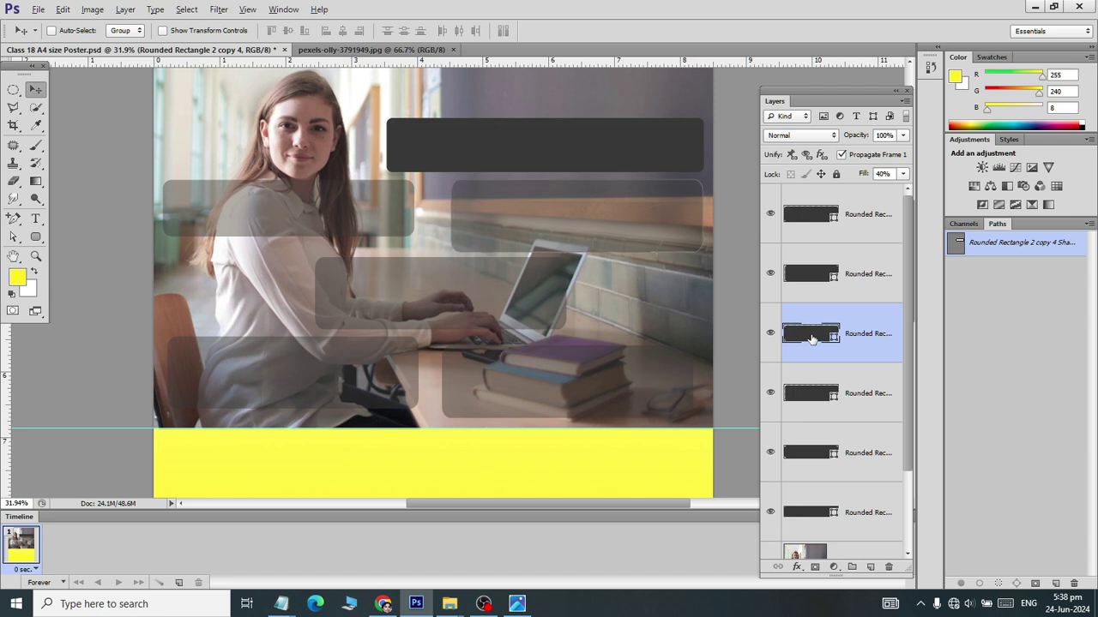
{"action": "key", "text": "shift+Left"}
- Select the Rounded Rectangle 2 copy 2, copy 4 and Rounded Rectangle 2 layers in turn
{"action": "left_click", "coordinate": [853, 279]}
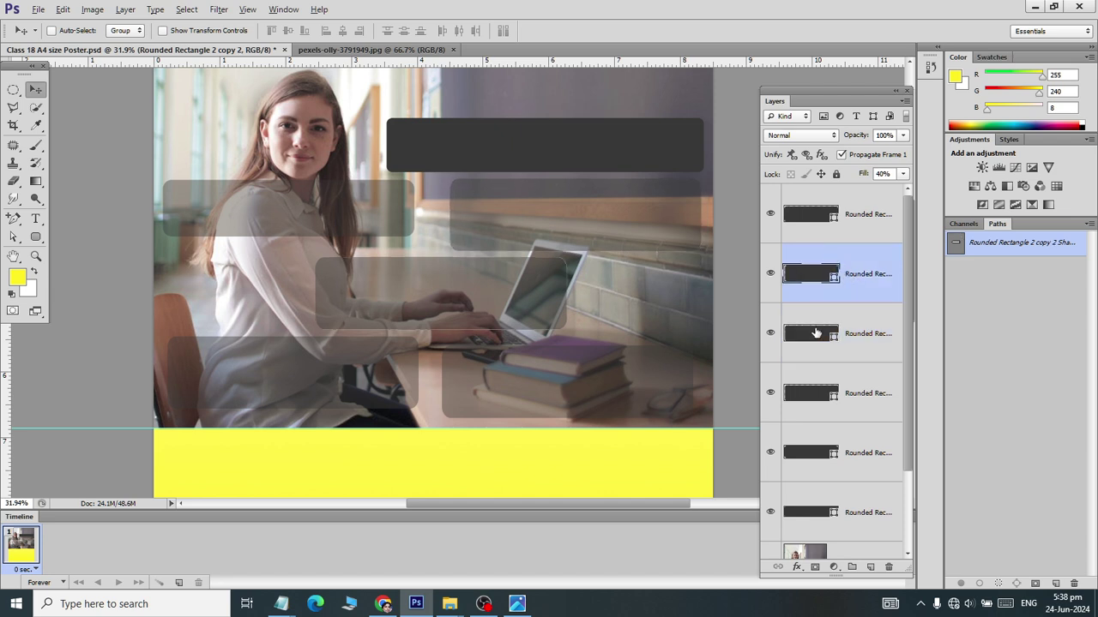
{"action": "left_click", "coordinate": [810, 333]}
{"action": "left_click", "coordinate": [808, 395]}
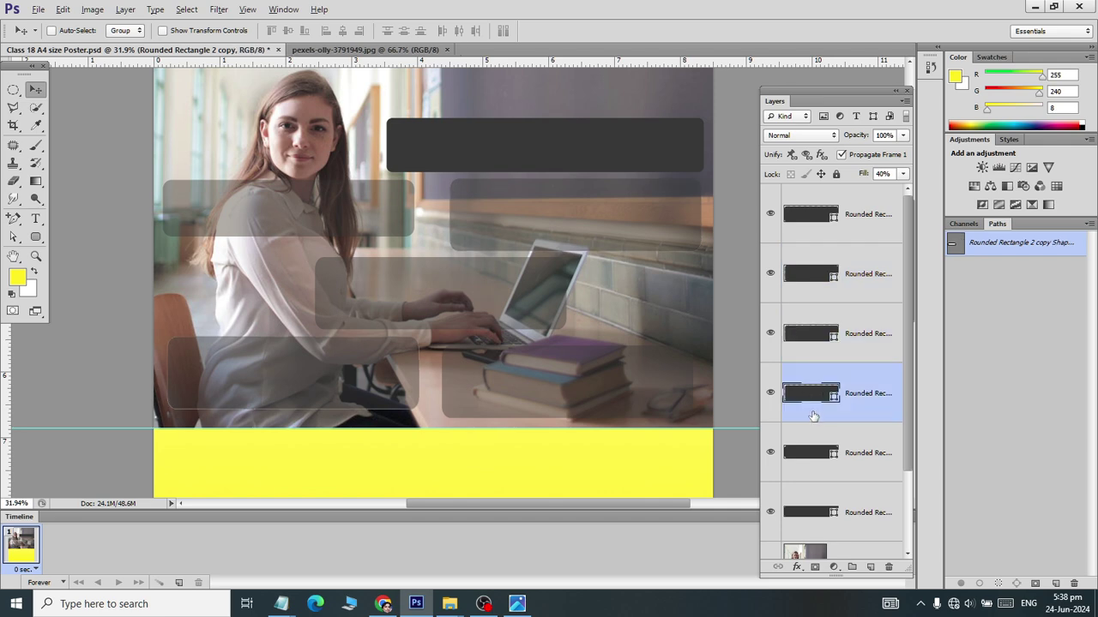
{"action": "left_click", "coordinate": [816, 462]}
- Stretch the upper-left translucent box slightly taller
{"action": "key", "text": "ctrl+t"}
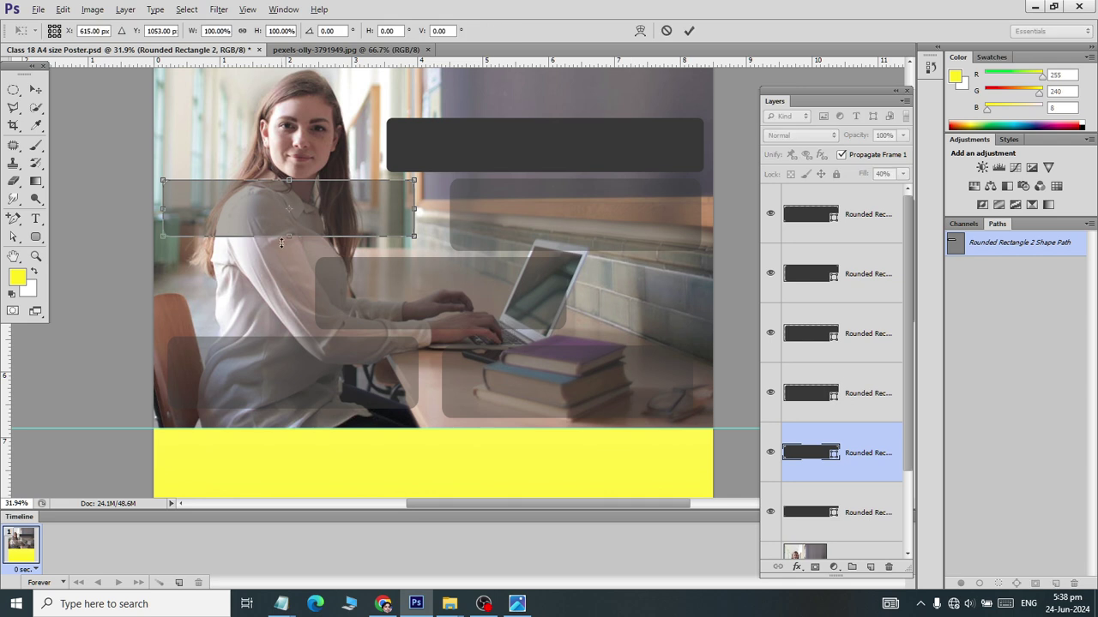
{"action": "left_click_drag", "start_coordinate": [289, 242], "coordinate": [288, 247]}
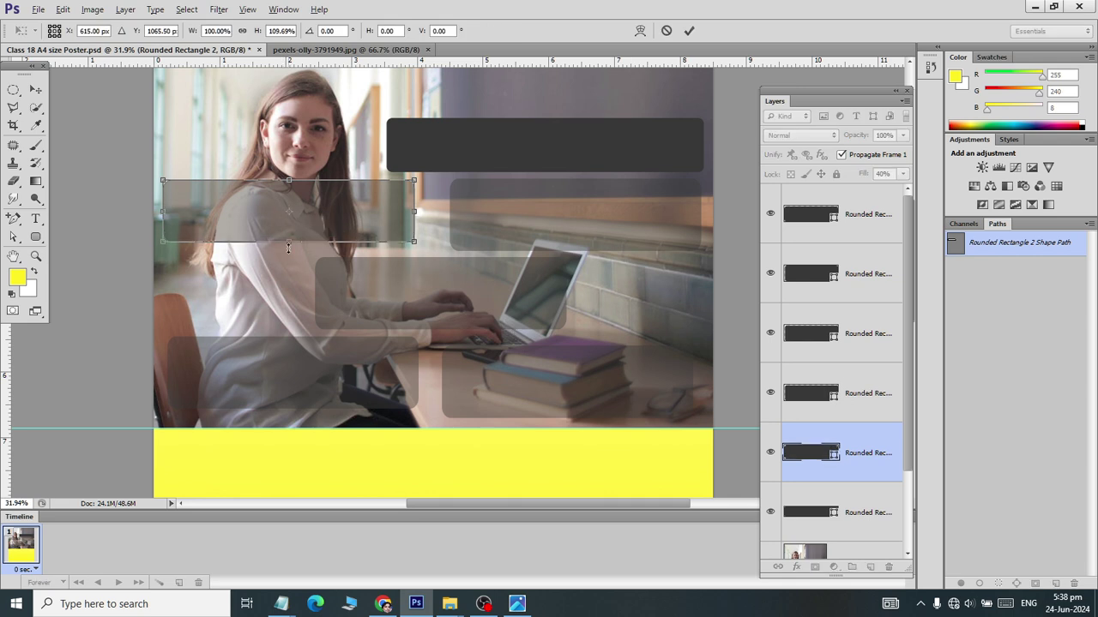
{"action": "left_click", "coordinate": [35, 89]}
{"action": "left_click", "coordinate": [452, 236]}
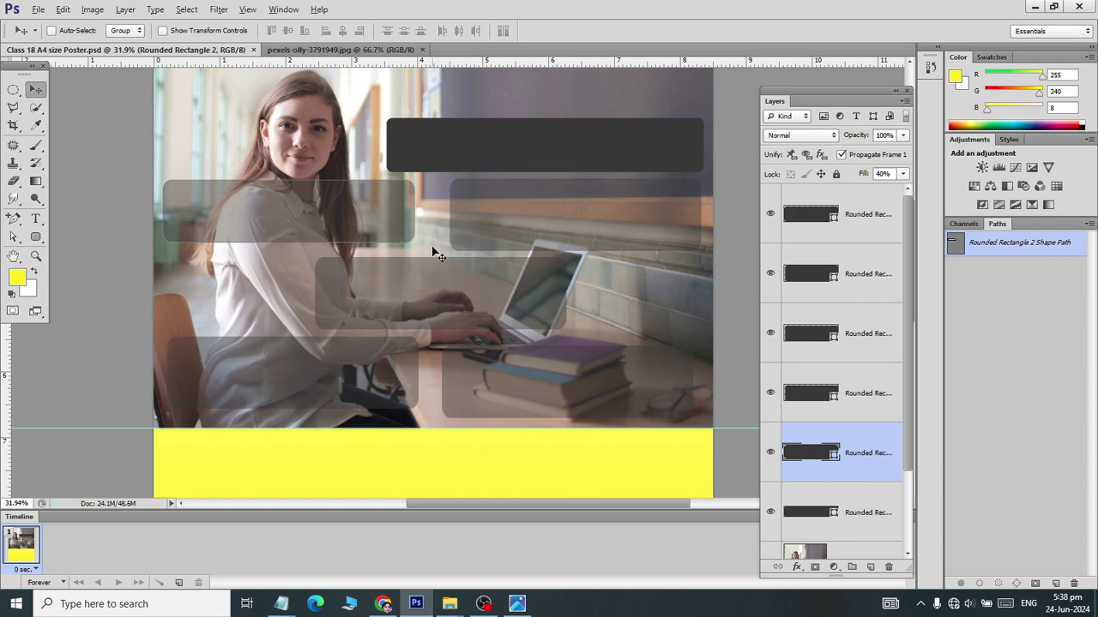
- Compare with the reference poster and fine-tune the upper-left box's position
{"action": "scroll", "coordinate": [857, 362], "scroll_direction": "down", "scroll_amount": 2}
{"action": "left_click", "coordinate": [840, 422]}
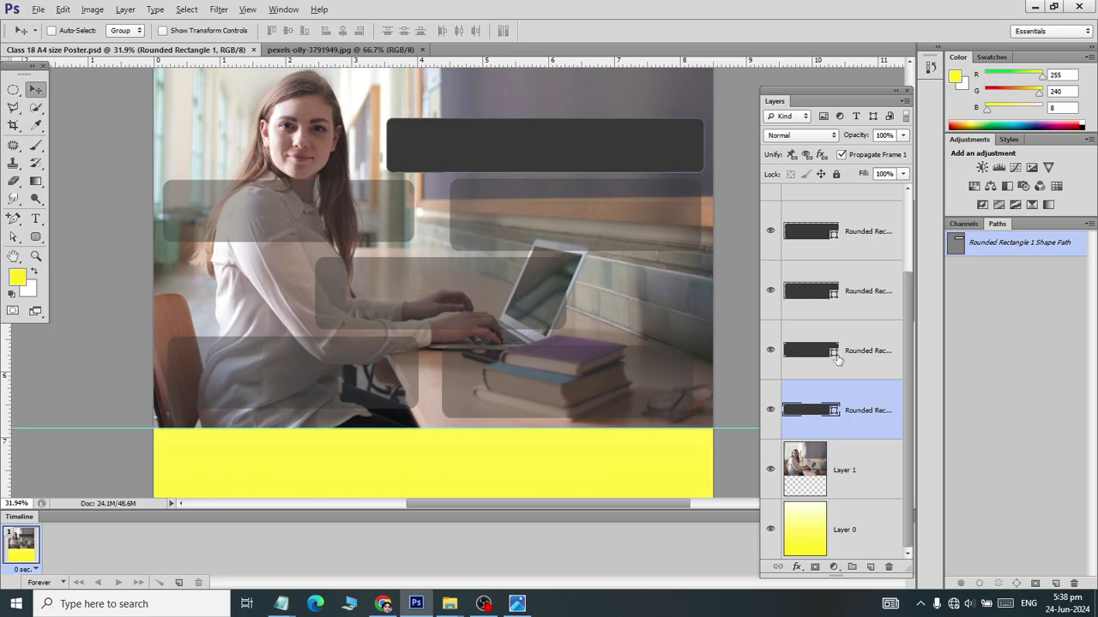
{"action": "left_click", "coordinate": [837, 361]}
{"action": "key", "text": "alt+Tab"}
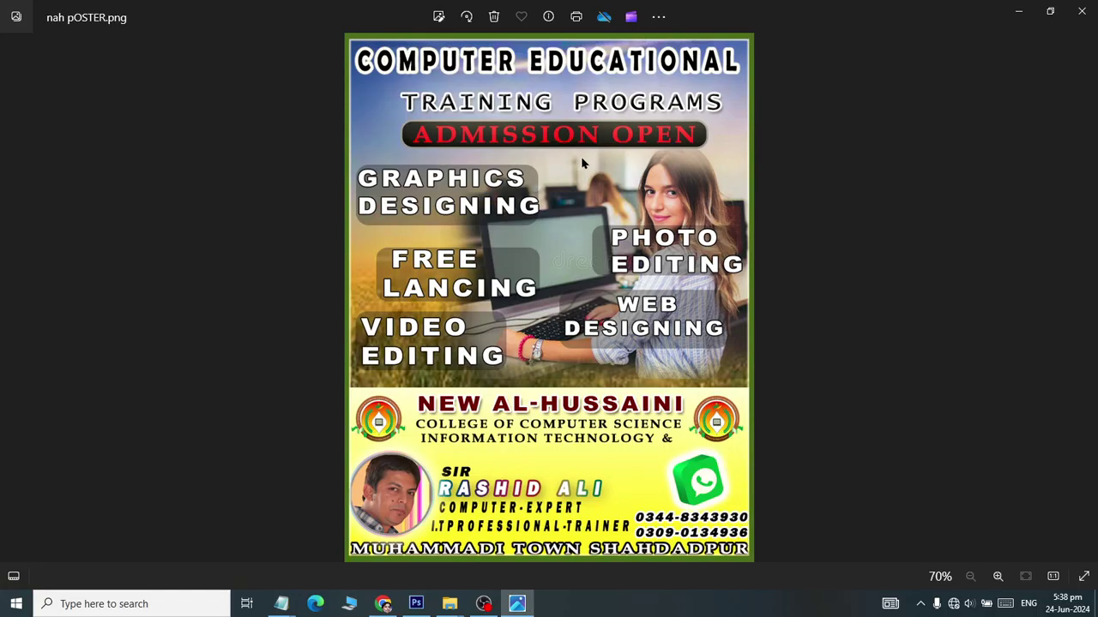
{"action": "key", "text": "alt+Tab"}
{"action": "scroll", "coordinate": [603, 262], "scroll_direction": "up", "scroll_amount": 1}
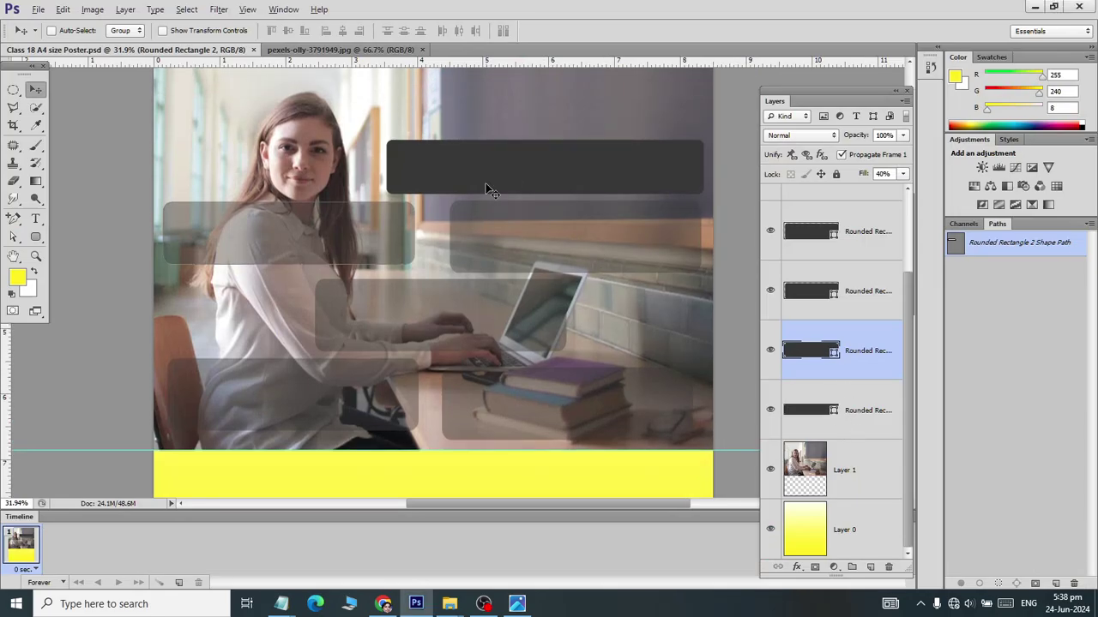
{"action": "key", "text": "Up"}
{"action": "key", "text": "Up"}
- Nudge the dark header box up and to the left
{"action": "key", "text": "Up"}
{"action": "key", "text": "Up"}
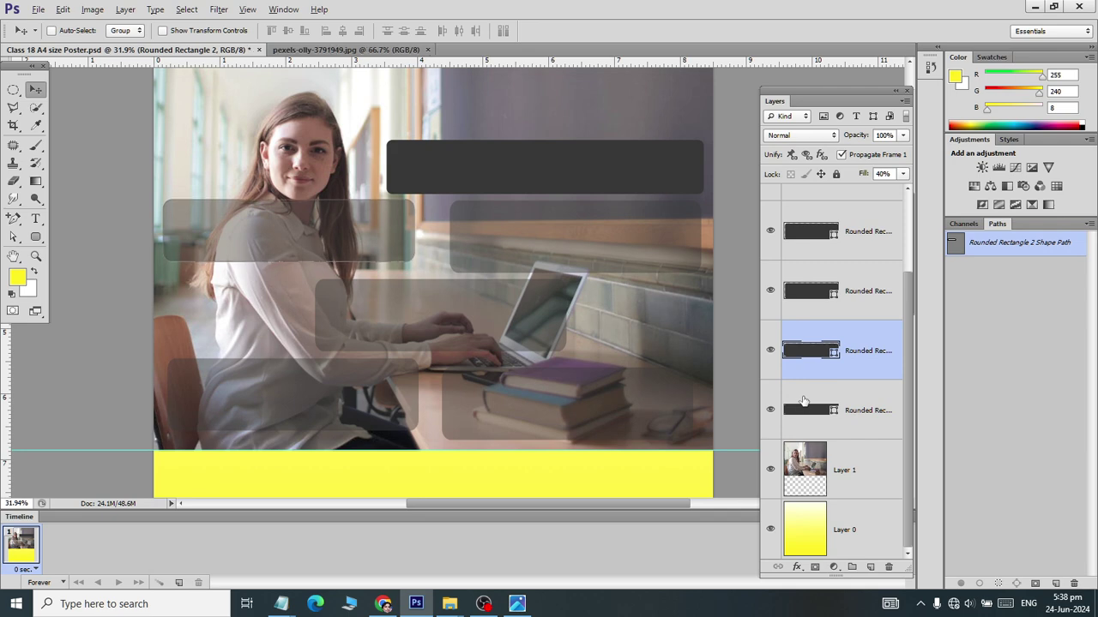
{"action": "key", "text": "Down"}
{"action": "key", "text": "Down"}
{"action": "left_click", "coordinate": [802, 406]}
{"action": "key", "text": "Up"}
{"action": "key", "text": "Up"}
{"action": "key", "text": "Up"}
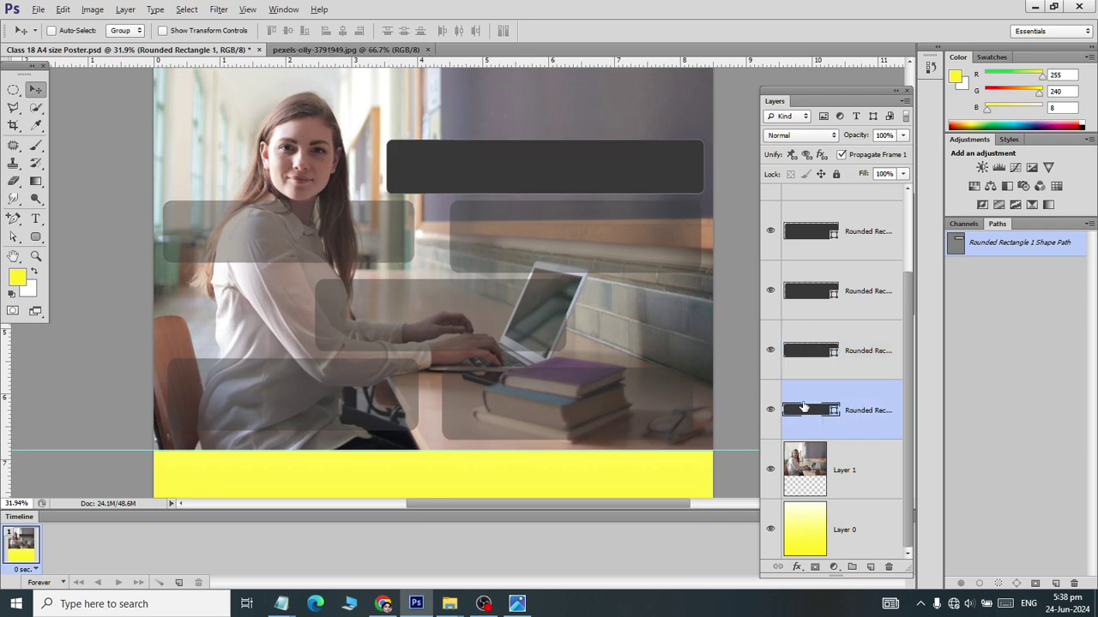
{"action": "key", "text": "Up"}
{"action": "key", "text": "Up"}
{"action": "key", "text": "Up"}
{"action": "key", "text": "Up"}
{"action": "key", "text": "Up"}
{"action": "key", "text": "Up"}
{"action": "key", "text": "Up"}
{"action": "key", "text": "Up"}
{"action": "key", "text": "Up"}
{"action": "key", "text": "Up"}
{"action": "key", "text": "Up"}
{"action": "key", "text": "Up"}
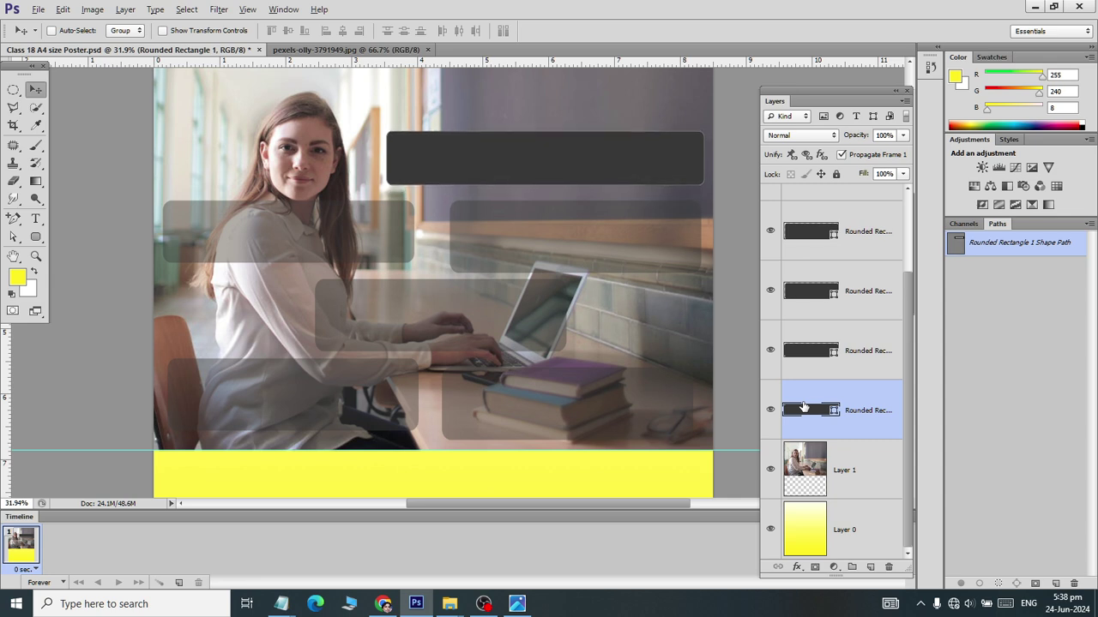
{"action": "key", "text": "Up"}
{"action": "key", "text": "Up"}
{"action": "key", "text": "Up"}
{"action": "key", "text": "Left"}
{"action": "key", "text": "Left"}
{"action": "key", "text": "Left"}
{"action": "key", "text": "Left"}
{"action": "key", "text": "Left"}
{"action": "key", "text": "Left"}
{"action": "key", "text": "Left"}
{"action": "key", "text": "Left"}
{"action": "key", "text": "Left"}
{"action": "key", "text": "Left"}
{"action": "key", "text": "Left"}
{"action": "key", "text": "Left"}
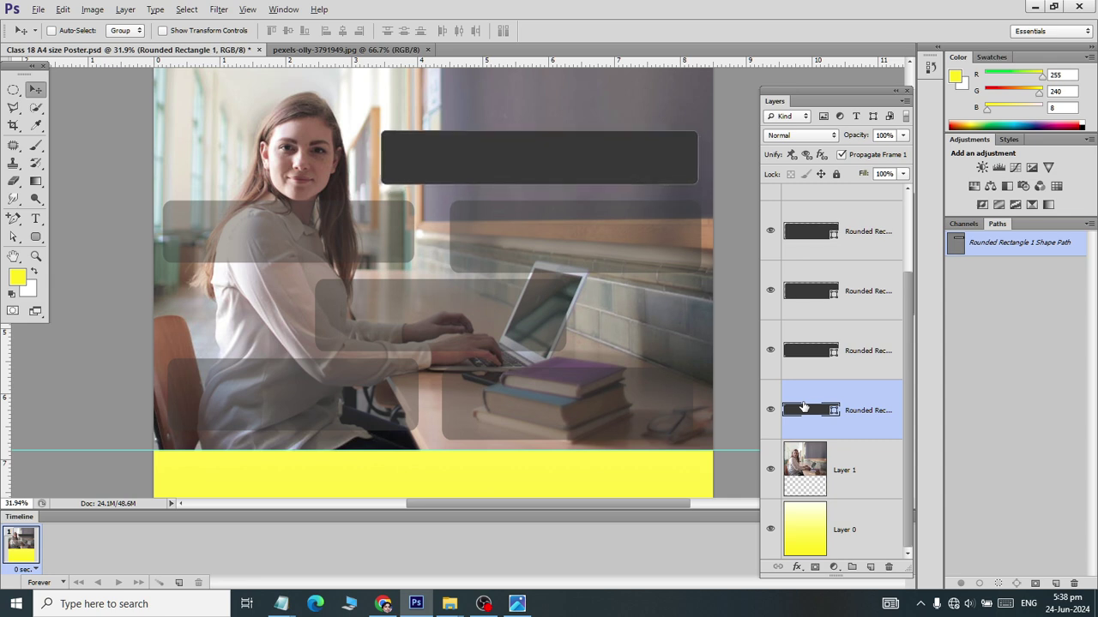
{"action": "key", "text": "Left"}
{"action": "key", "text": "Left"}
{"action": "key", "text": "Left"}
{"action": "key", "text": "Left"}
{"action": "key", "text": "Left"}
{"action": "key", "text": "Left"}
{"action": "key", "text": "Left"}
{"action": "key", "text": "Left"}
{"action": "key", "text": "Left"}
{"action": "key", "text": "Left"}
{"action": "key", "text": "Left"}
{"action": "key", "text": "Left"}
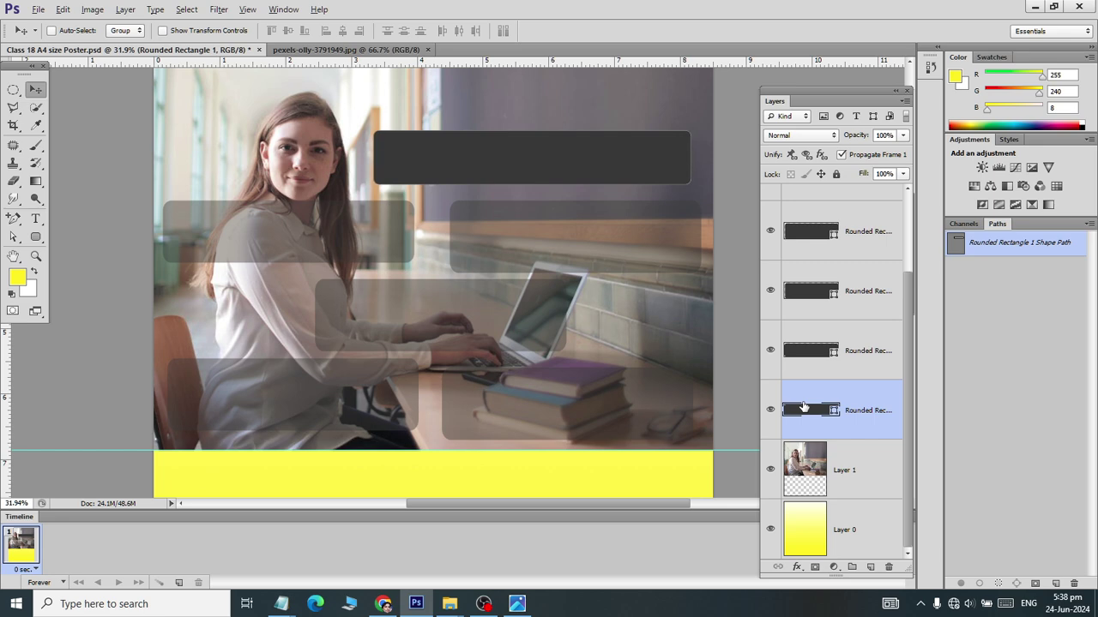
- Give the dark header box a drop shadow and a 10 px white stroke, then save
{"action": "left_click", "coordinate": [795, 567]}
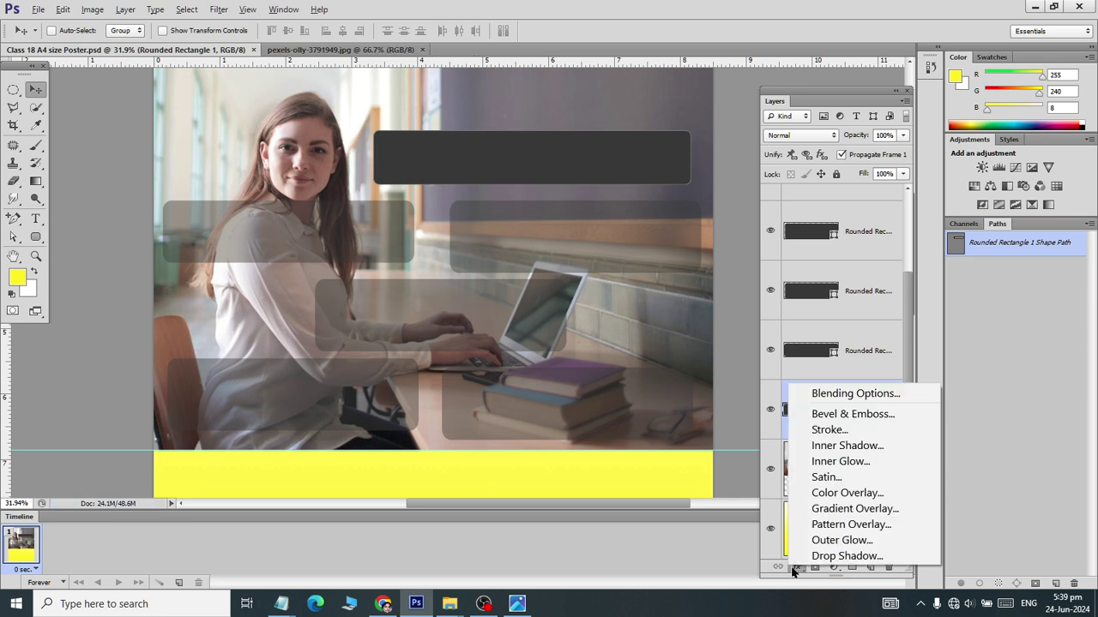
{"action": "left_click", "coordinate": [842, 397]}
{"action": "double_click", "coordinate": [790, 403]}
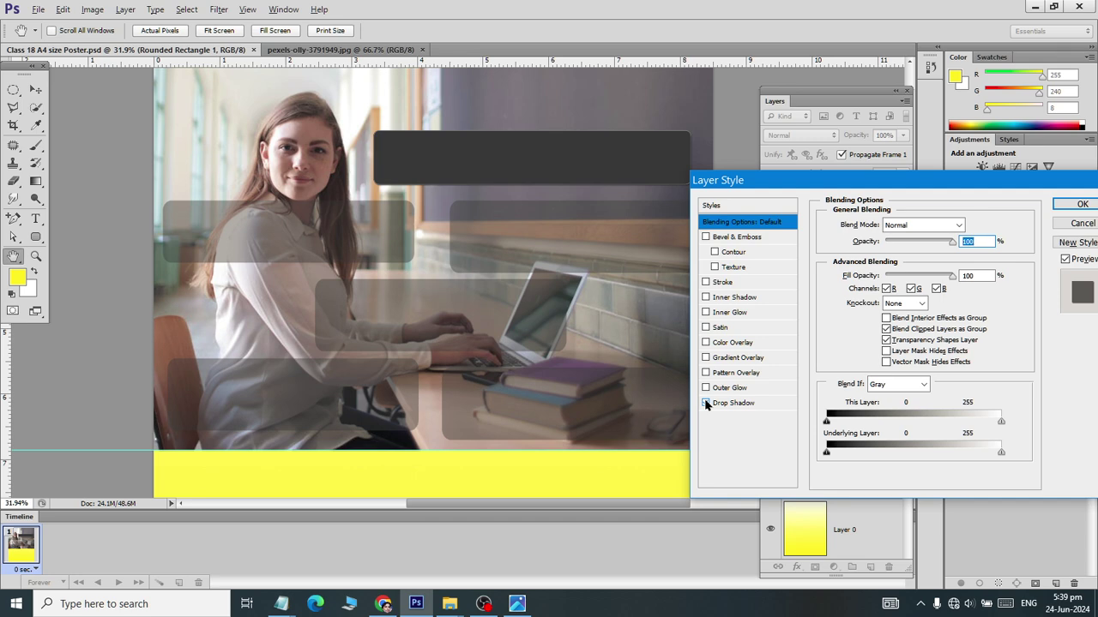
{"action": "left_click", "coordinate": [705, 403]}
{"action": "left_click", "coordinate": [706, 283]}
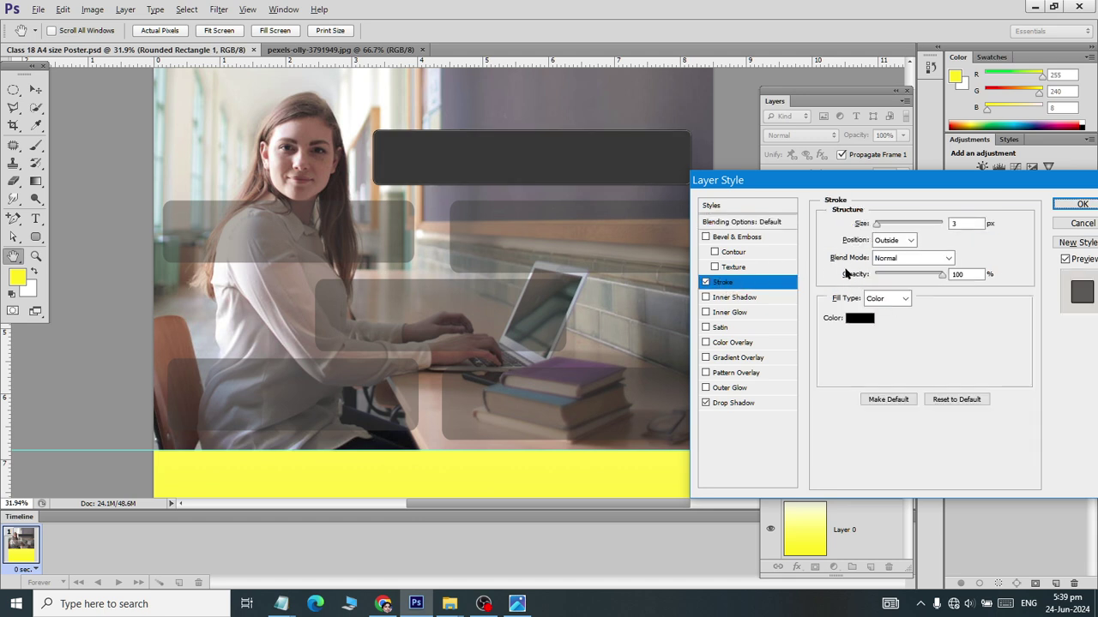
{"action": "left_click", "coordinate": [859, 318]}
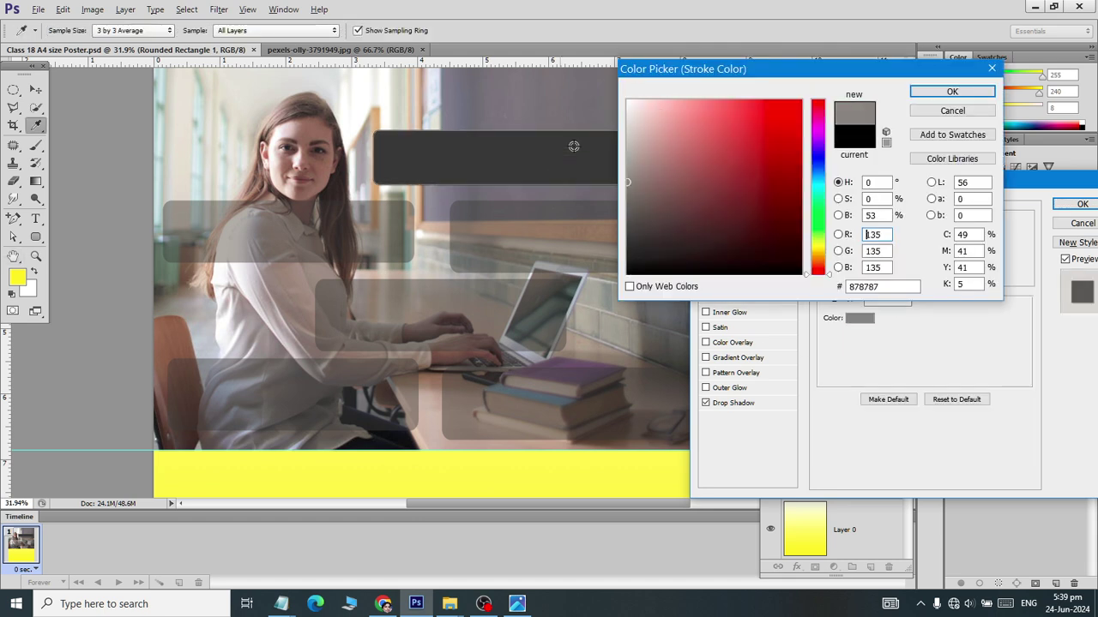
{"action": "left_click", "coordinate": [628, 101]}
{"action": "left_click", "coordinate": [951, 91]}
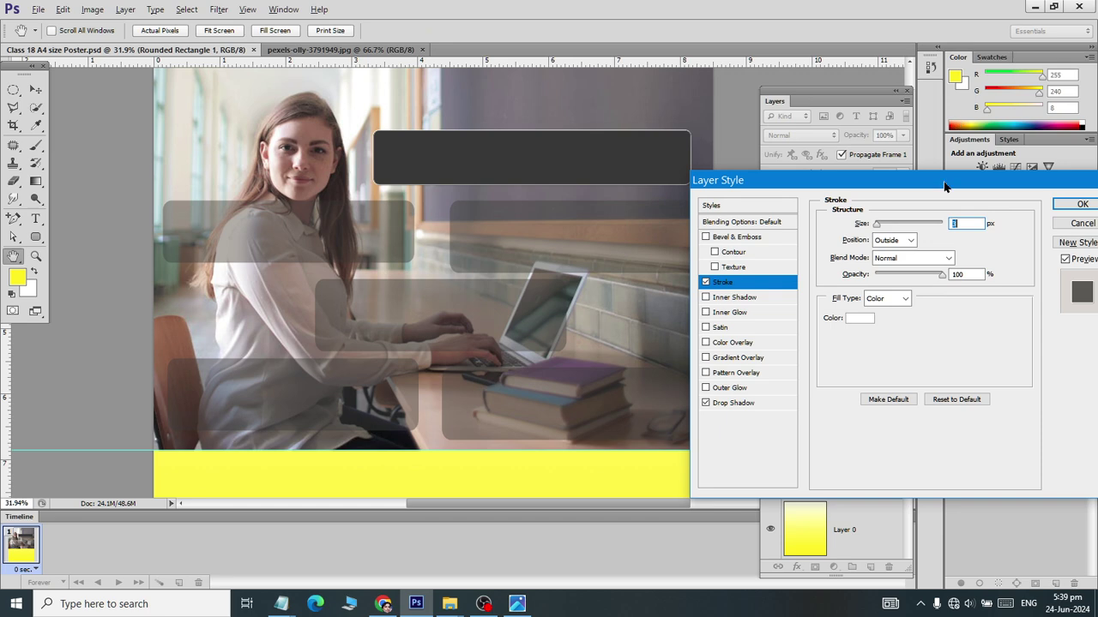
{"action": "key", "text": "Up"}
{"action": "key", "text": "Up"}
{"action": "key", "text": "Up"}
{"action": "key", "text": "Up"}
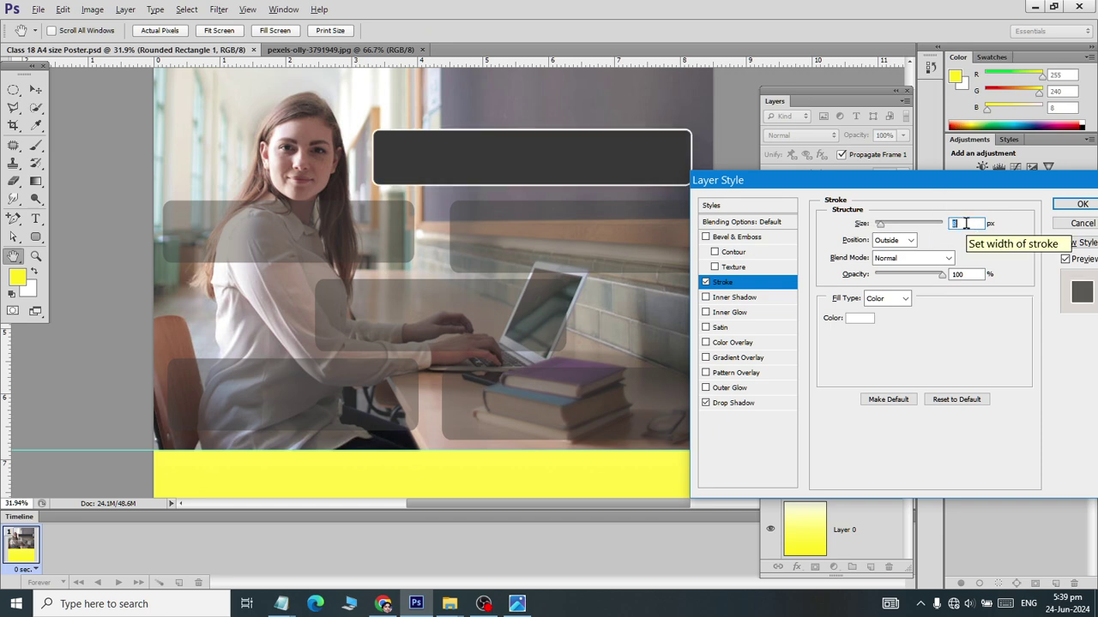
{"action": "key", "text": "Up"}
{"action": "key", "text": "Up"}
{"action": "key", "text": "Up"}
{"action": "key", "text": "Up"}
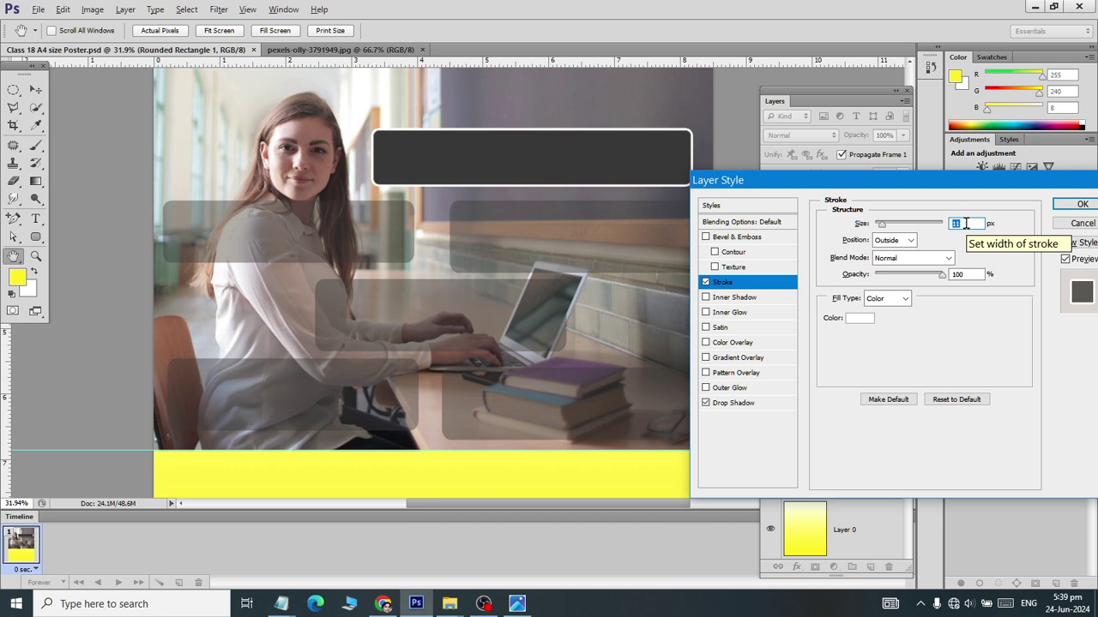
{"action": "left_click", "coordinate": [1081, 204]}
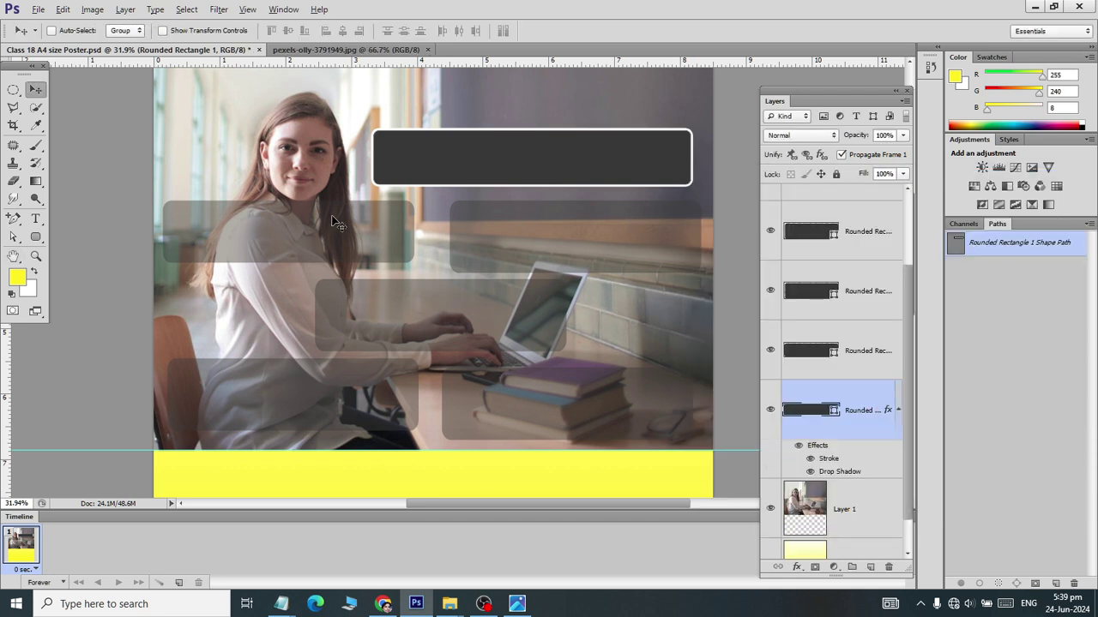
{"action": "key", "text": "ctrl+s"}
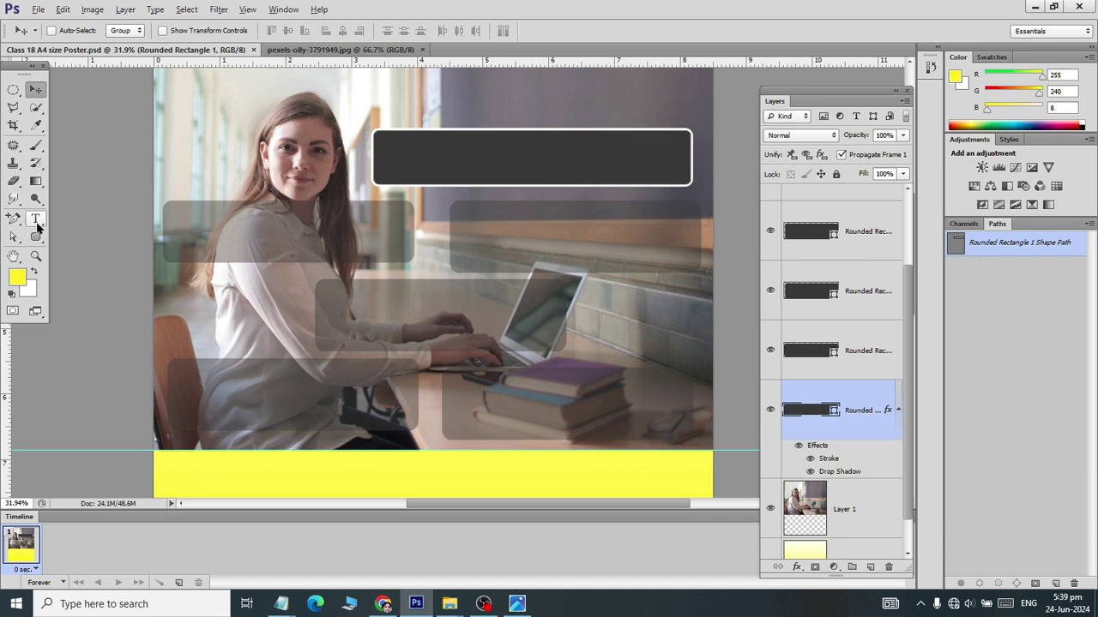
- Add an 81 px text layer on the photo and move it up toward the header
{"action": "left_click", "coordinate": [35, 219]}
{"action": "left_click", "coordinate": [422, 161]}
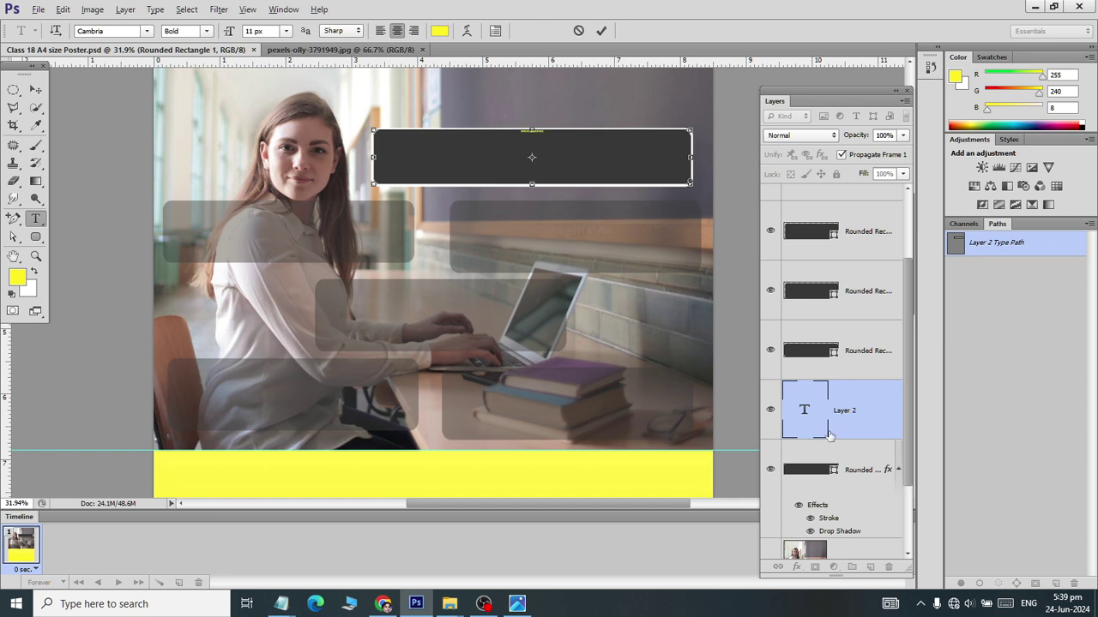
{"action": "key", "text": "Escape"}
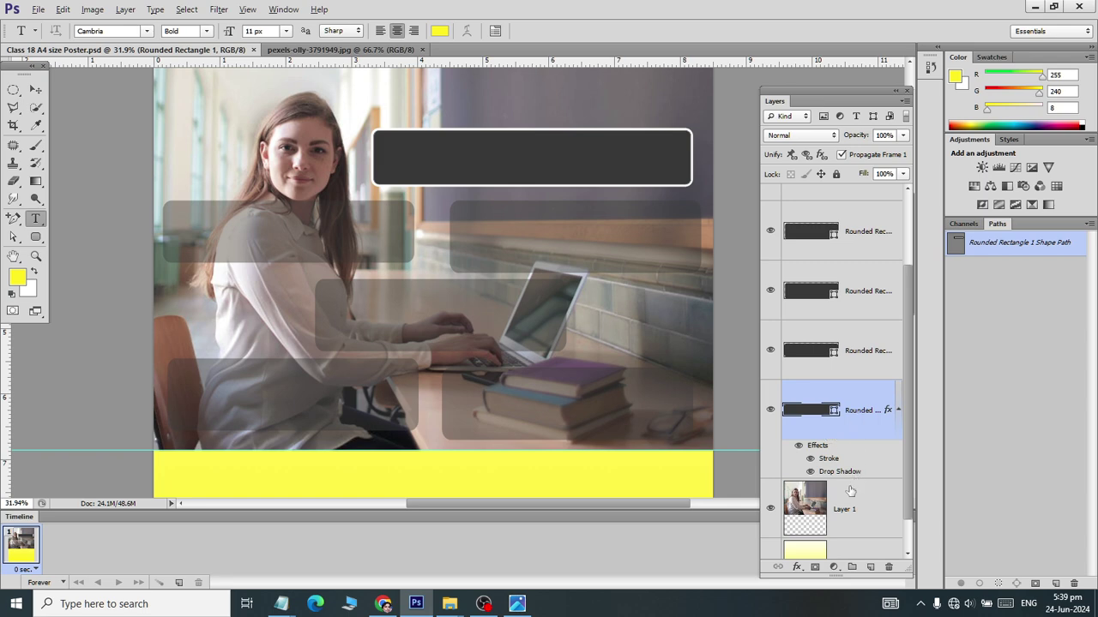
{"action": "left_click", "coordinate": [850, 493]}
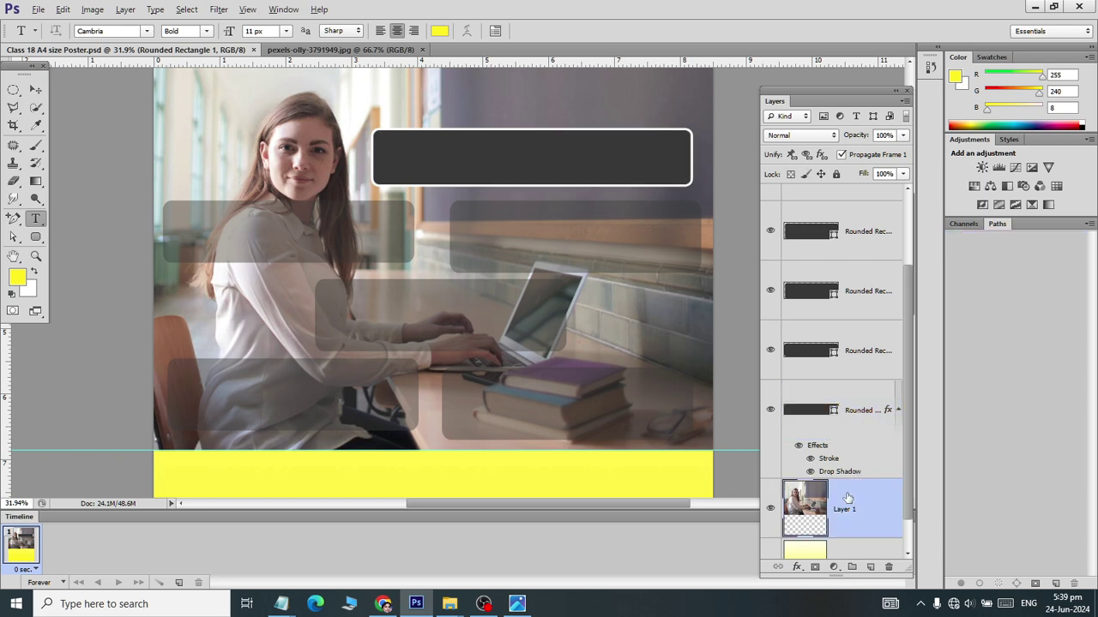
{"action": "left_click", "coordinate": [421, 254]}
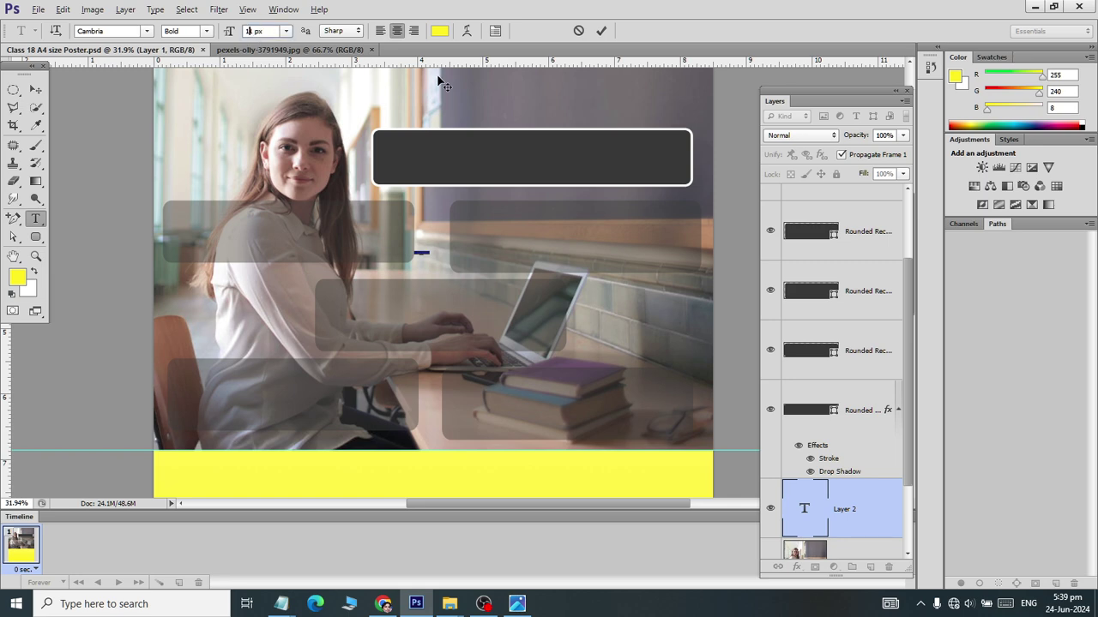
{"action": "type", "text": "81"}
{"action": "key", "text": "Return"}
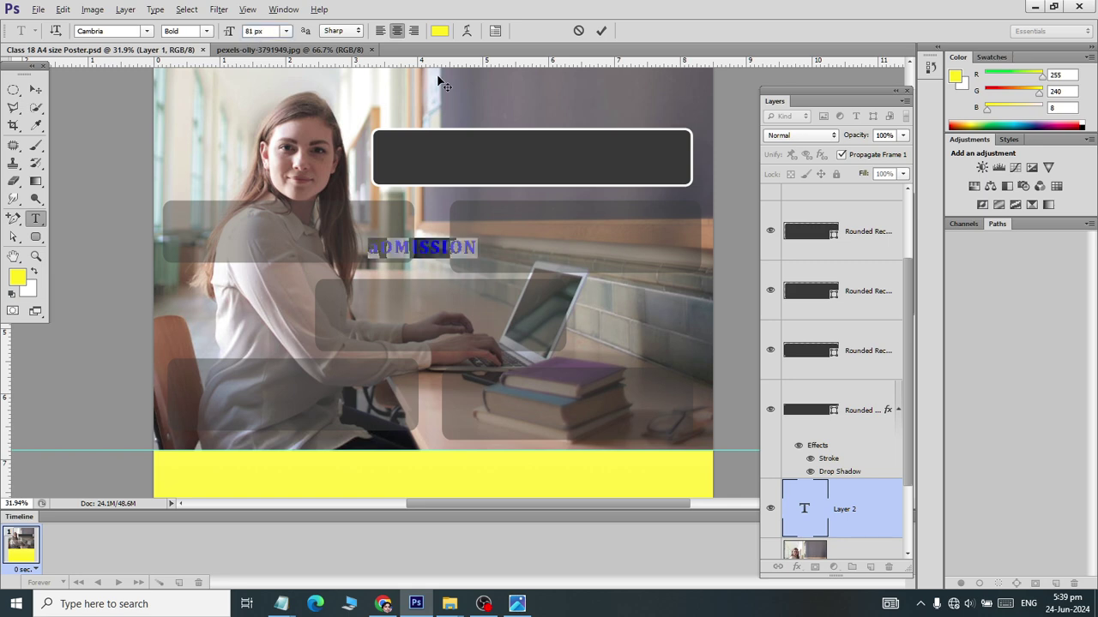
{"action": "left_click", "coordinate": [35, 89]}
{"action": "mouse_move", "coordinate": [418, 249]}
{"action": "left_mouse_down"}
{"action": "mouse_move", "coordinate": [447, 192]}
{"action": "mouse_move", "coordinate": [446, 281]}
{"action": "left_mouse_up"}
- Retype the text as 'ADMISSION OPEN 2024'
{"action": "left_click", "coordinate": [35, 218]}
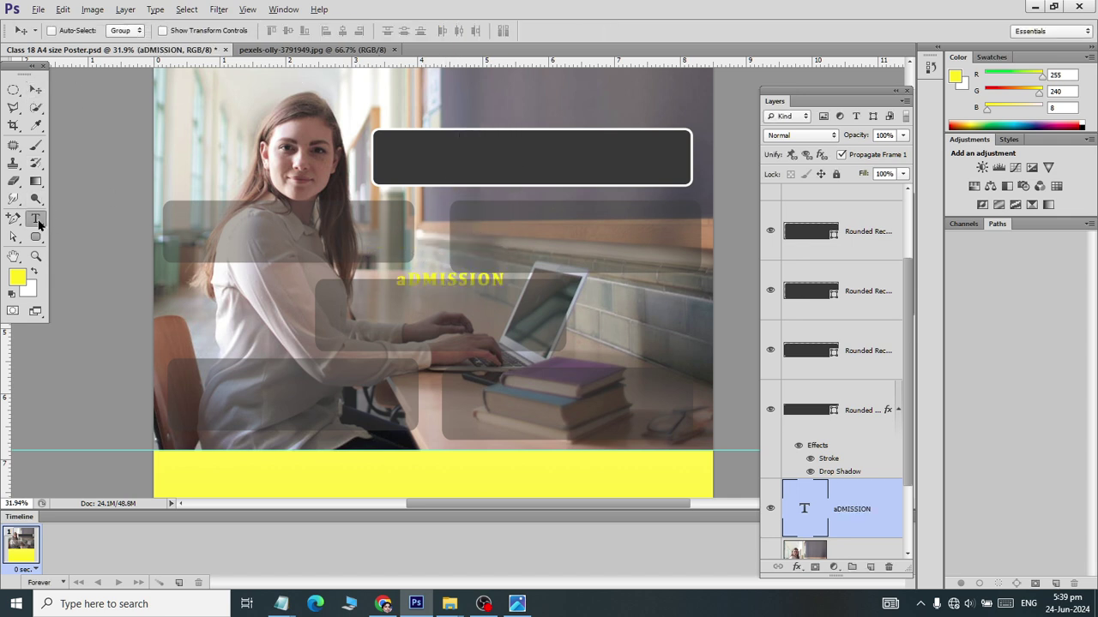
{"action": "double_click", "coordinate": [423, 280]}
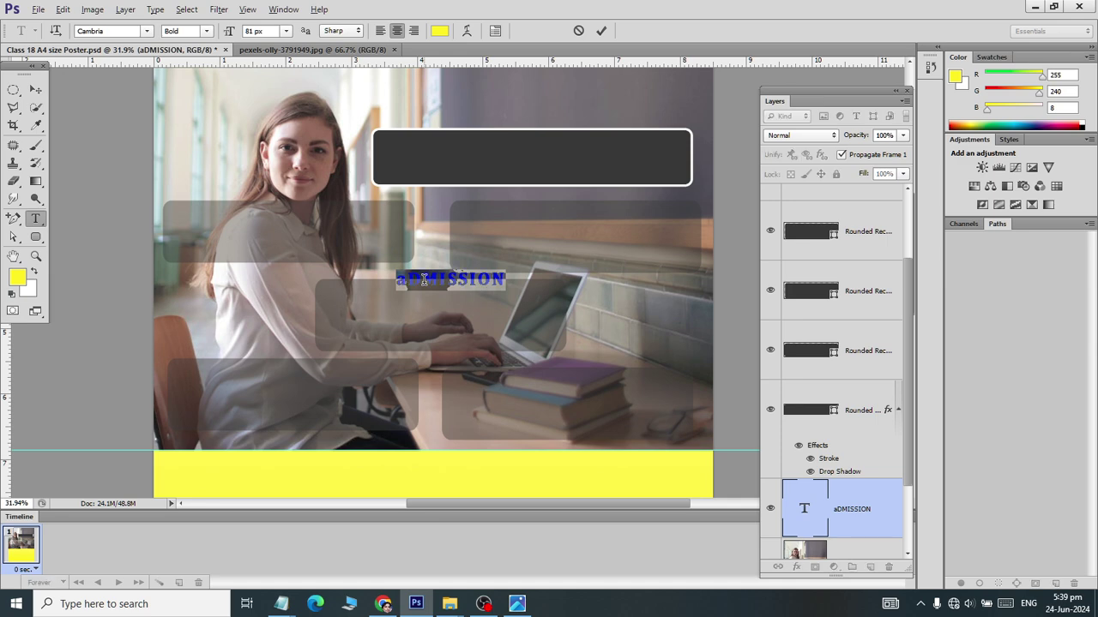
{"action": "type", "text": "adm"}
{"action": "key", "text": "BackSpace"}
{"action": "key", "text": "BackSpace"}
{"action": "key", "text": "BackSpace"}
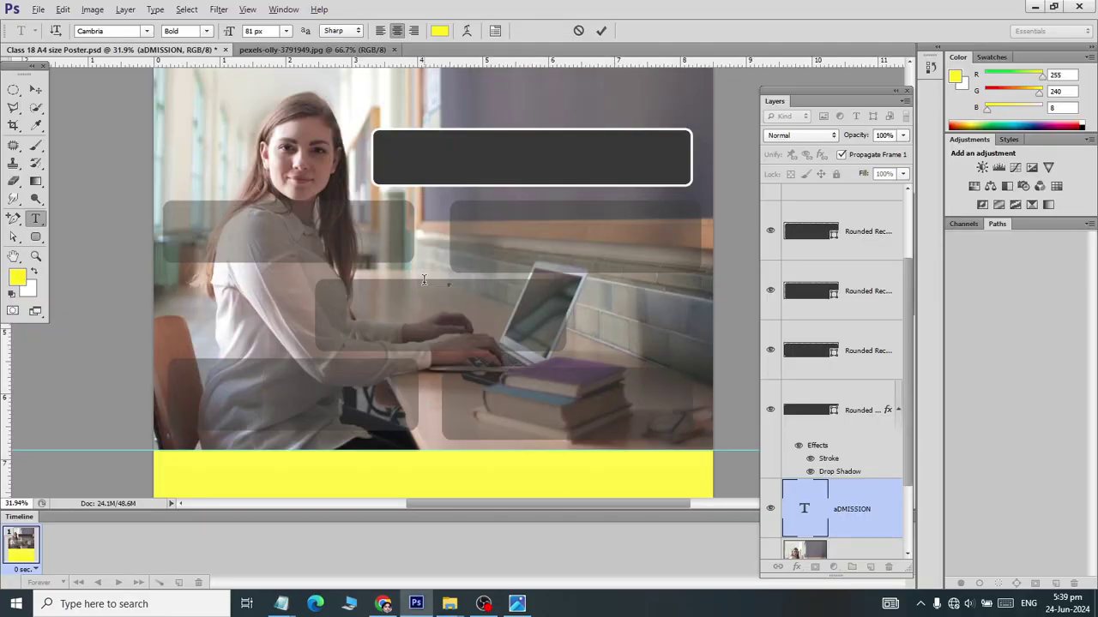
{"action": "type", "text": "ADMISSION F"}
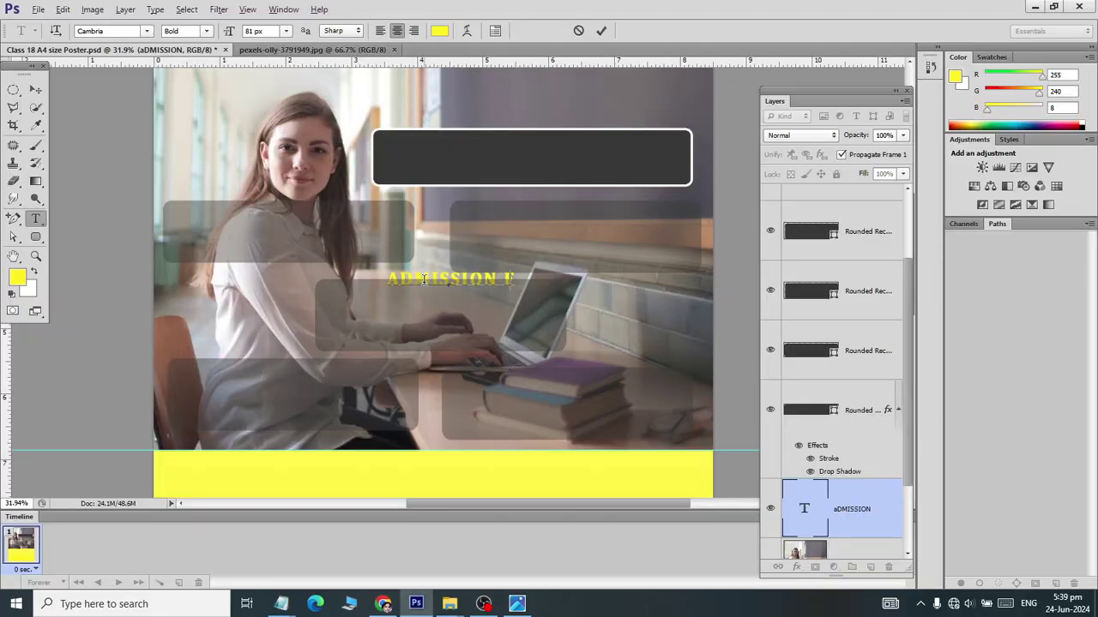
{"action": "key", "text": "BackSpace"}
{"action": "type", "text": "OPEN2"}
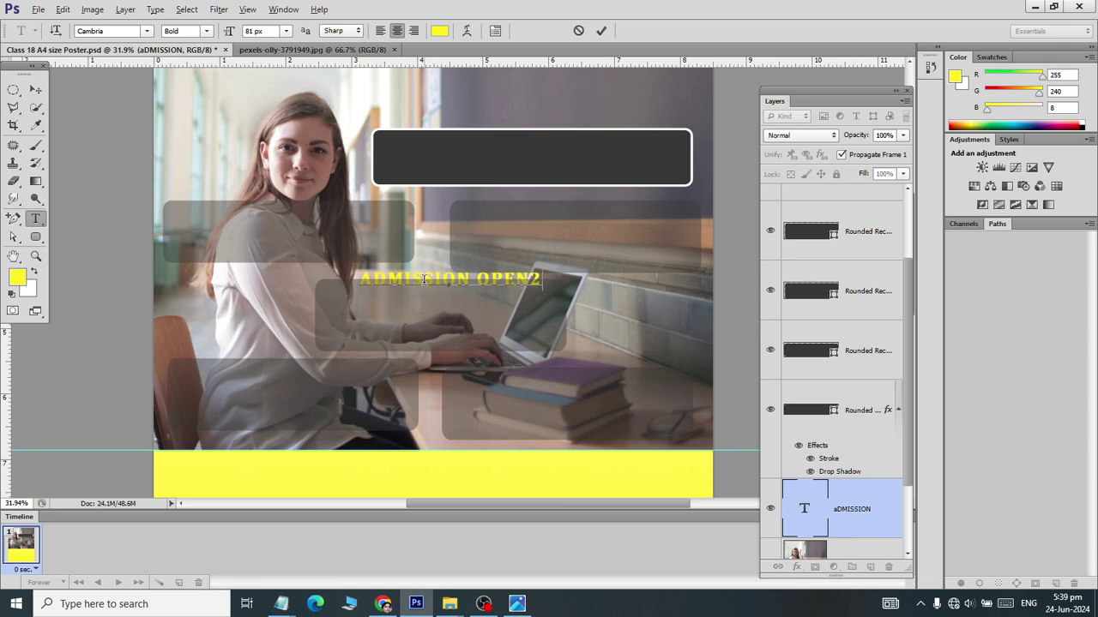
{"action": "type", "text": "02"}
{"action": "key", "text": "BackSpace"}
{"action": "key", "text": "BackSpace"}
{"action": "key", "text": "BackSpace"}
{"action": "type", "text": "20"}
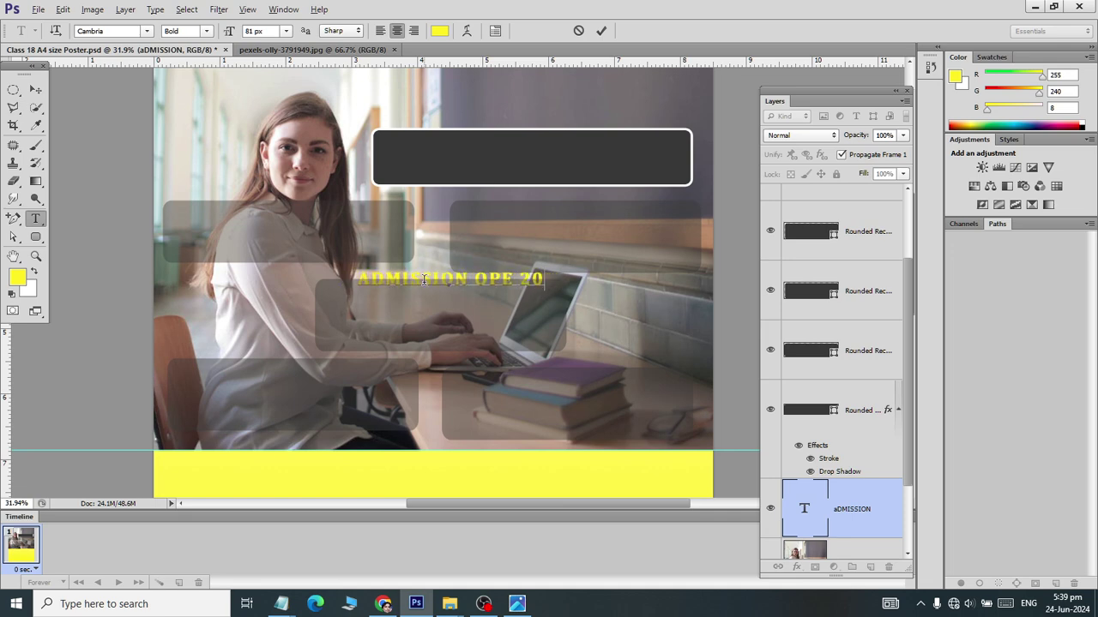
{"action": "key", "text": "BackSpace"}
{"action": "key", "text": "BackSpace"}
{"action": "key", "text": "BackSpace"}
{"action": "type", "text": "N 2024"}
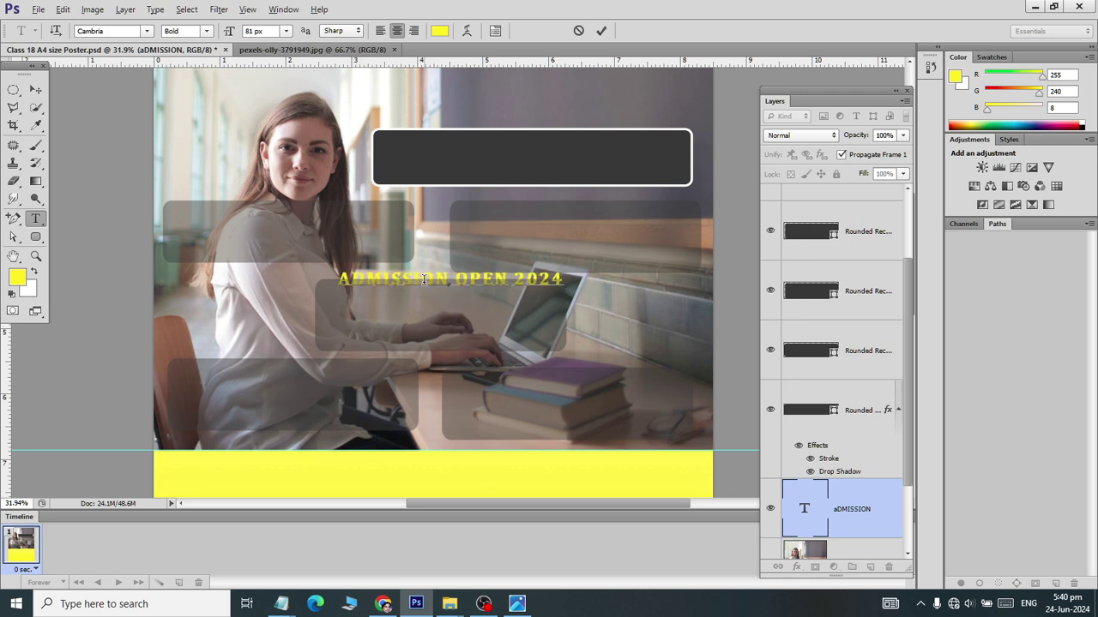
{"action": "key", "text": "ctrl+Return"}
- Stack the heading layer above the dark header box and move the heading into it
{"action": "key", "text": "ctrl+a"}
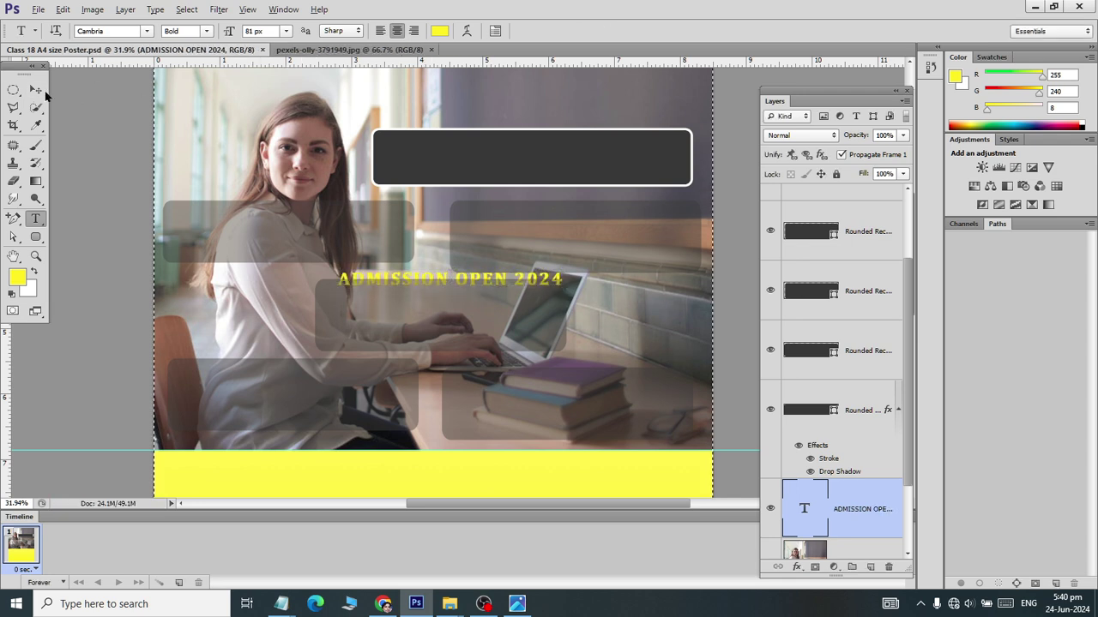
{"action": "left_click", "coordinate": [36, 90]}
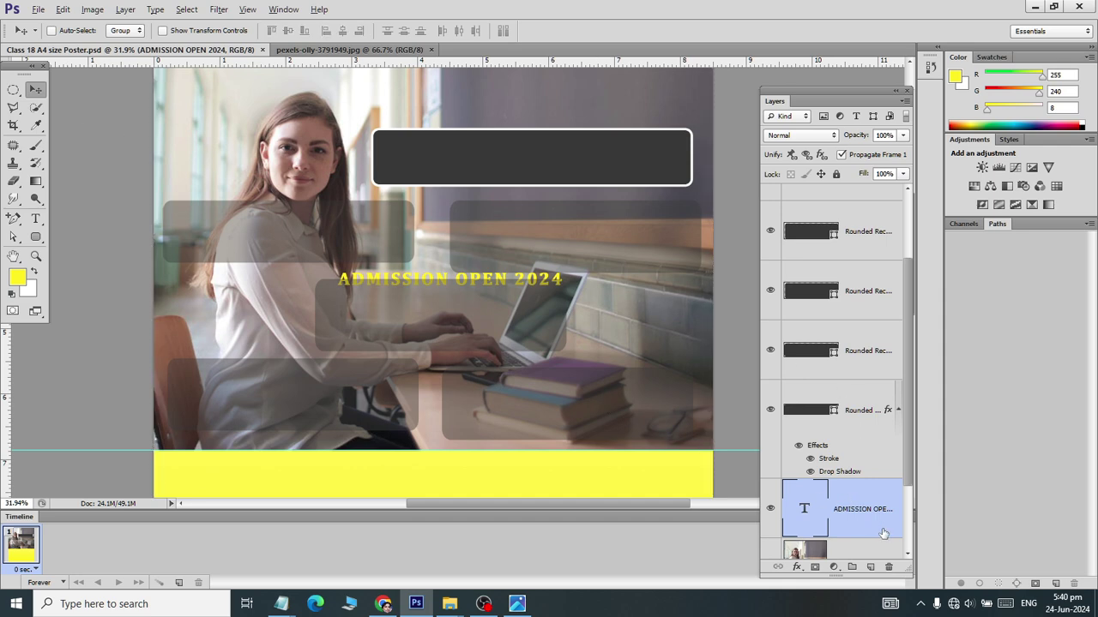
{"action": "left_click", "coordinate": [770, 411]}
{"action": "left_click", "coordinate": [770, 411]}
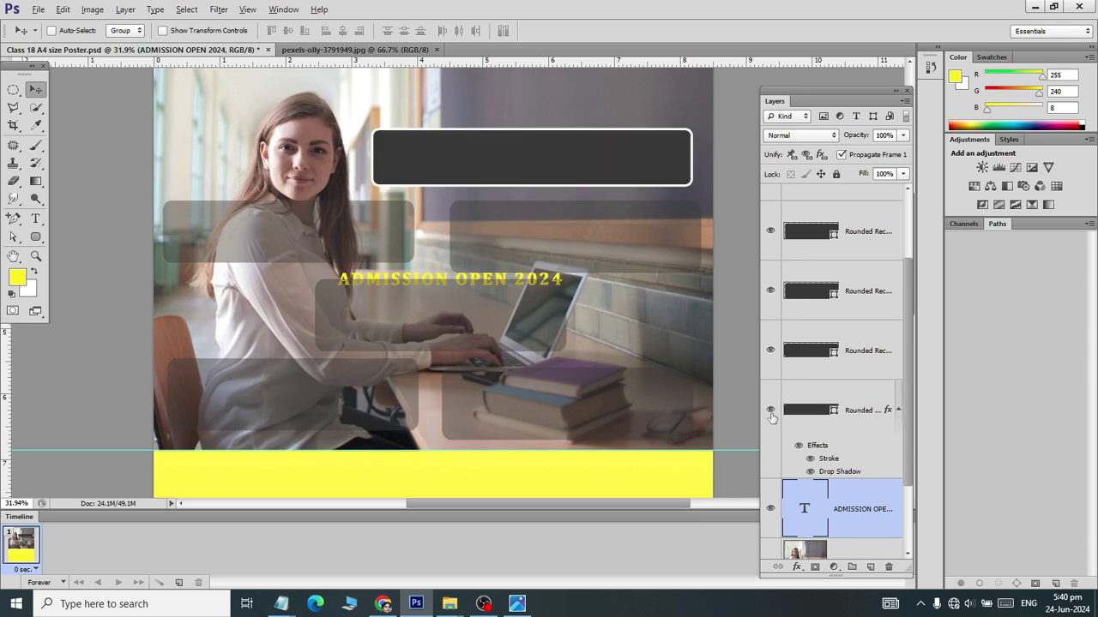
{"action": "left_click", "coordinate": [770, 411]}
{"action": "left_click", "coordinate": [770, 412]}
{"action": "left_click_drag", "start_coordinate": [847, 507], "coordinate": [821, 431]}
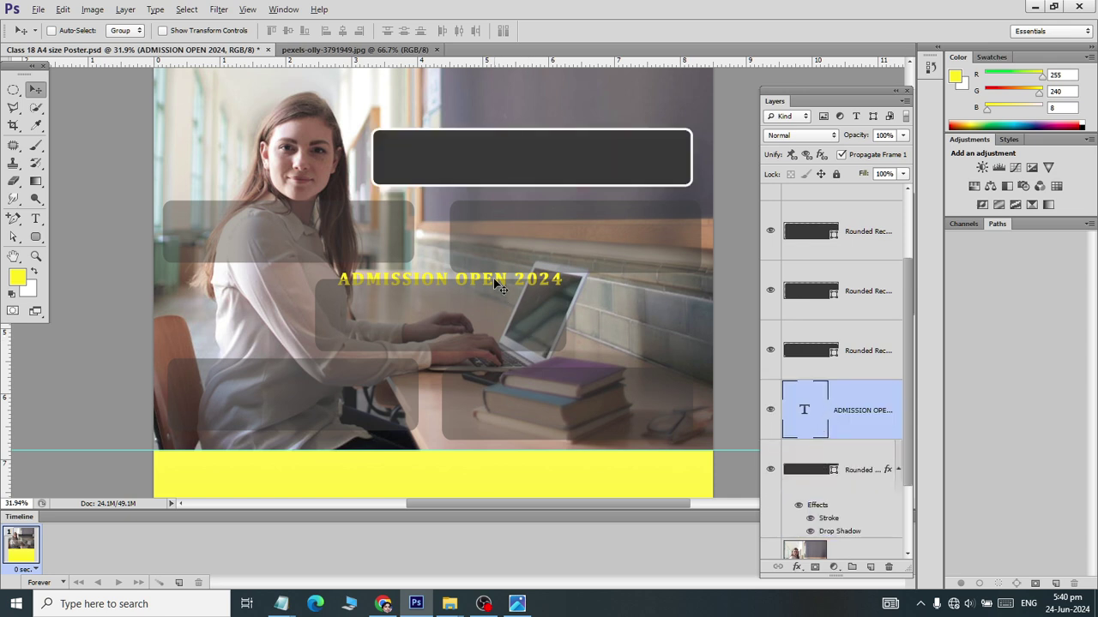
{"action": "left_click_drag", "start_coordinate": [500, 287], "coordinate": [553, 164]}
- Scale the heading to about 134% and stretch it taller to fill the box
{"action": "key", "text": "ctrl+t"}
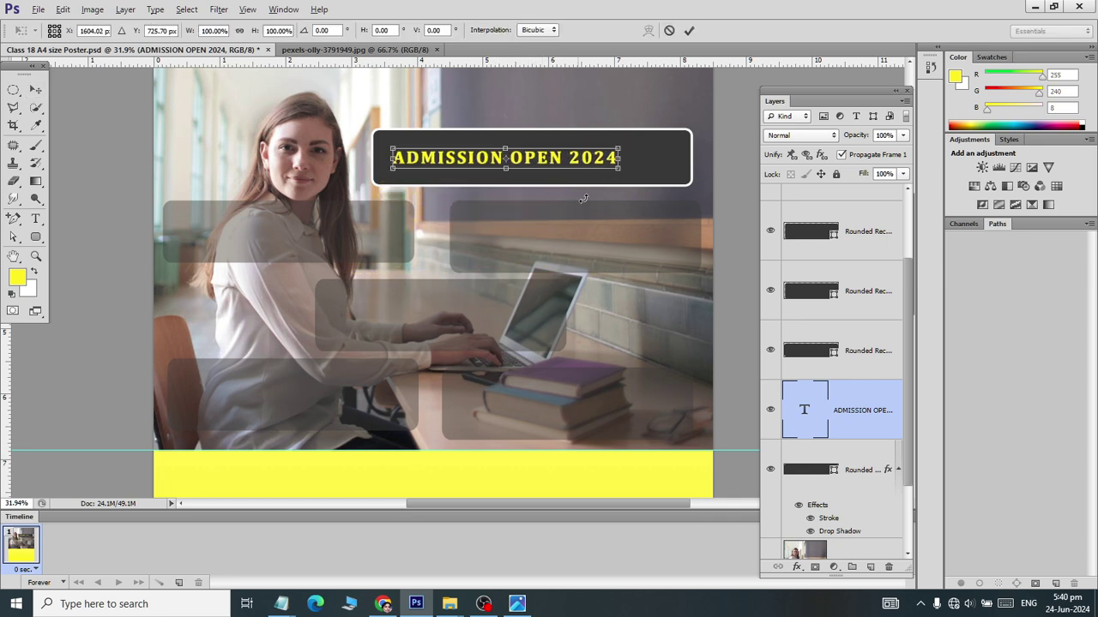
{"action": "left_click_drag", "start_coordinate": [619, 167], "coordinate": [625, 177]}
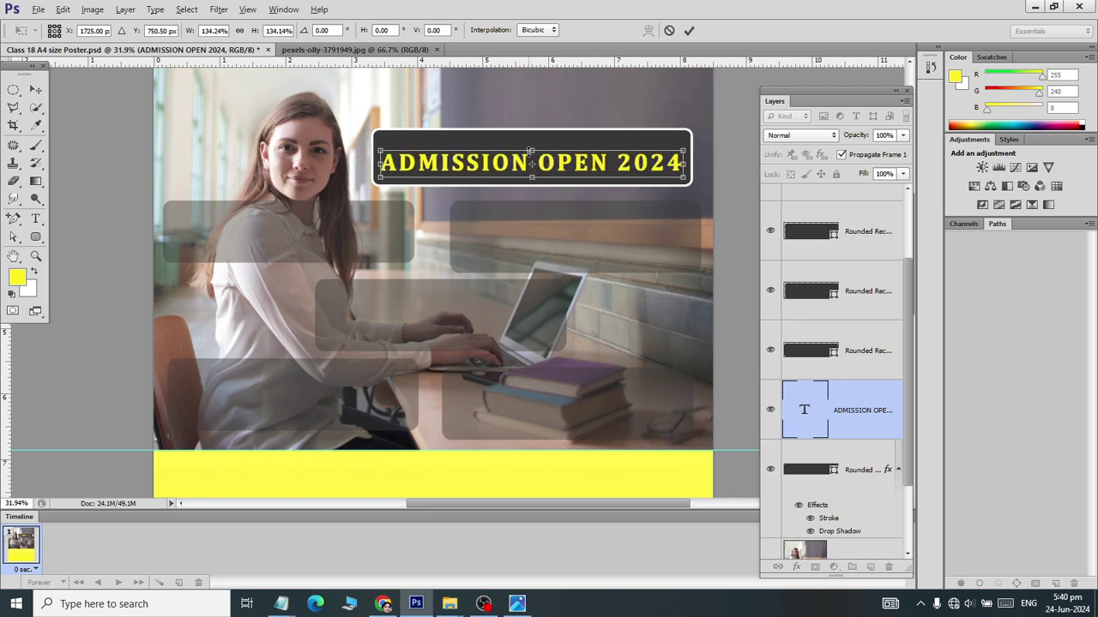
{"action": "left_click_drag", "start_coordinate": [532, 146], "coordinate": [529, 138]}
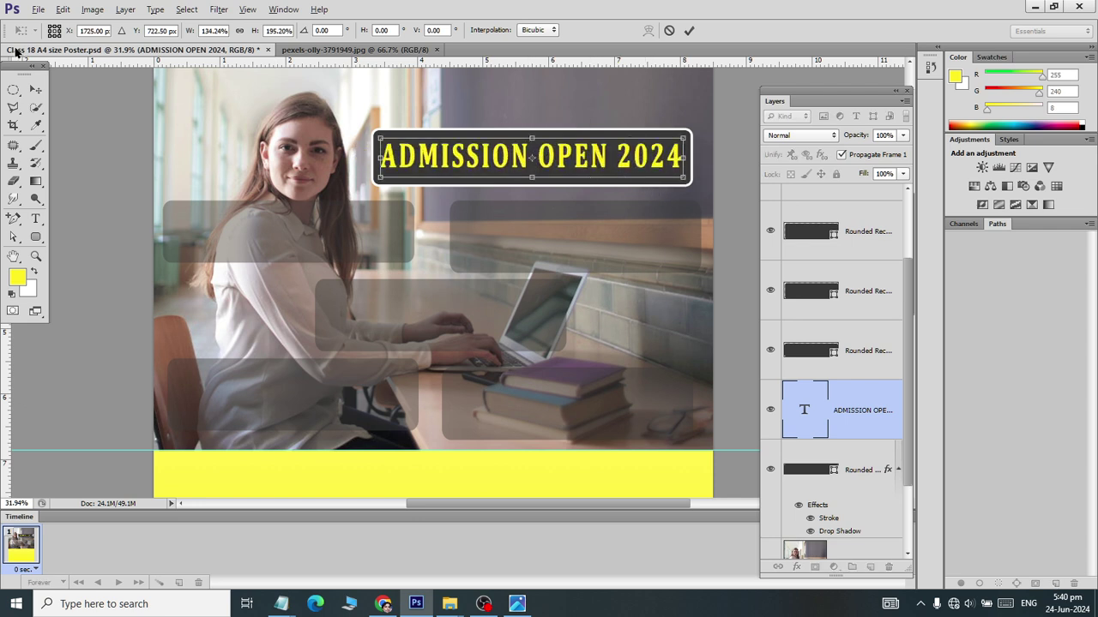
{"action": "left_click", "coordinate": [35, 90]}
{"action": "left_click", "coordinate": [480, 236]}
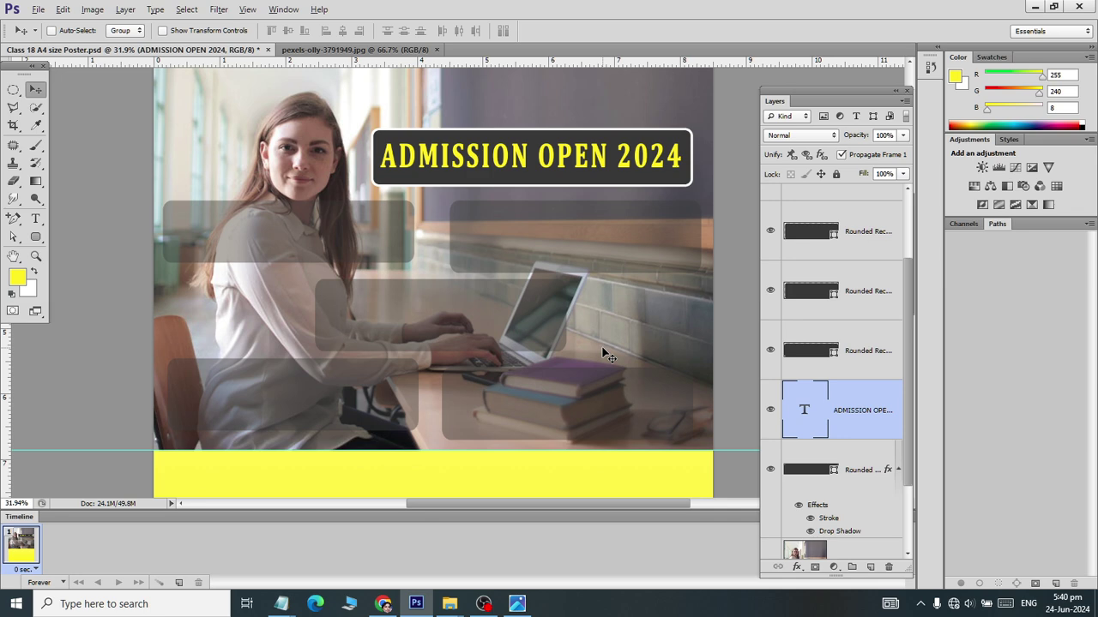
{"action": "scroll", "coordinate": [605, 355], "scroll_direction": "down", "scroll_amount": 3}
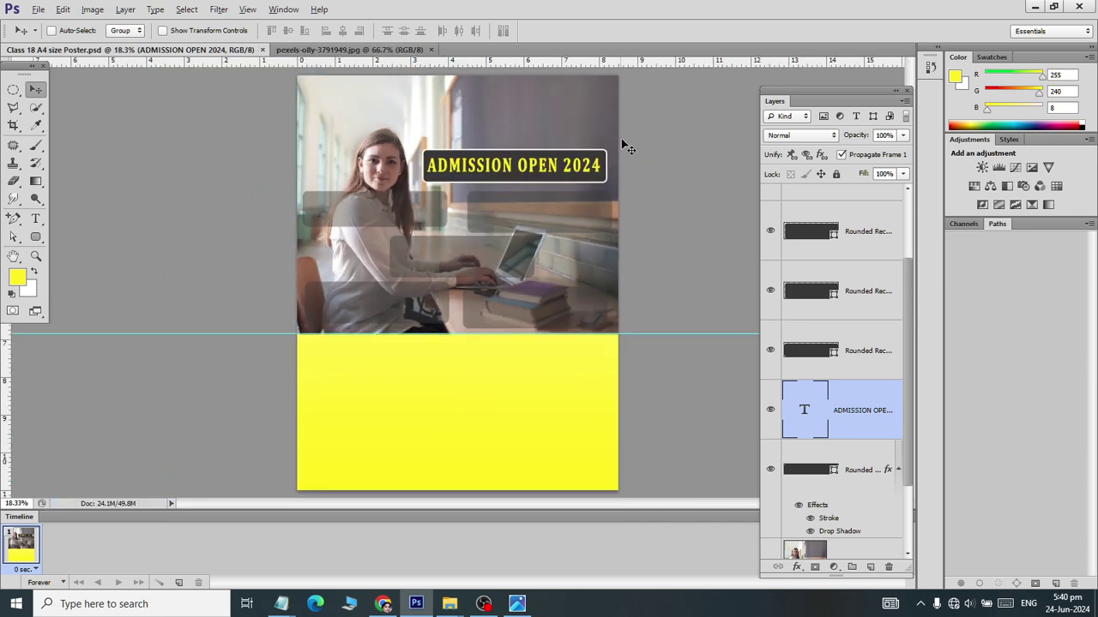
{"action": "scroll", "coordinate": [617, 107], "scroll_direction": "up", "scroll_amount": 1}
{"action": "scroll", "coordinate": [615, 103], "scroll_direction": "up", "scroll_amount": 1}
{"action": "scroll", "coordinate": [616, 103], "scroll_direction": "up", "scroll_amount": 1}
{"action": "scroll", "coordinate": [616, 101], "scroll_direction": "up", "scroll_amount": 1}
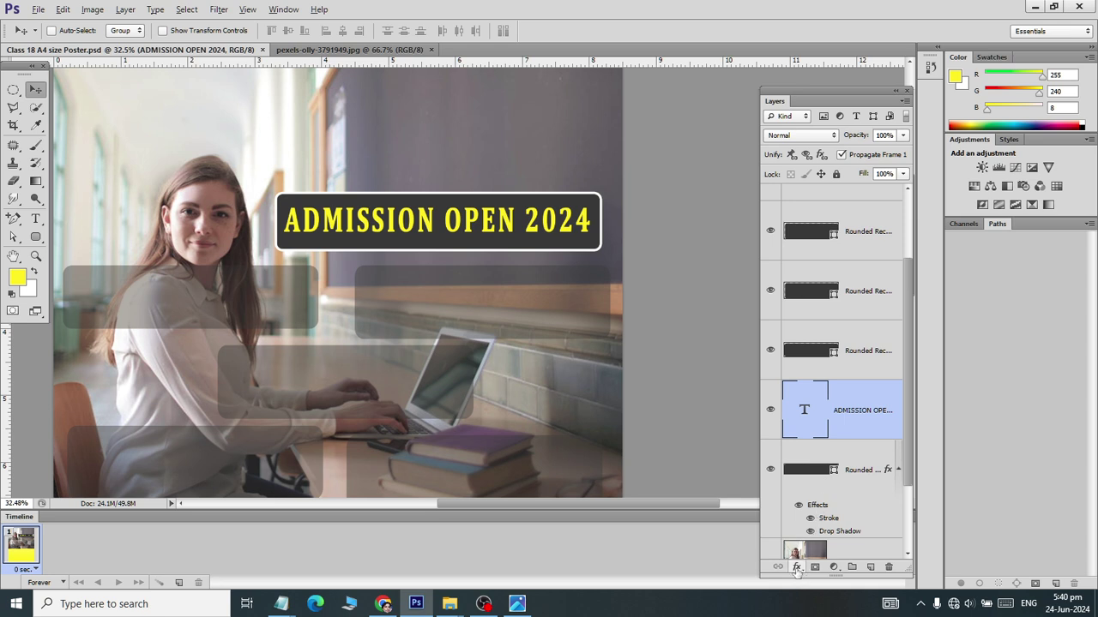
{"action": "scroll", "coordinate": [335, 319], "scroll_direction": "down", "scroll_amount": 3}
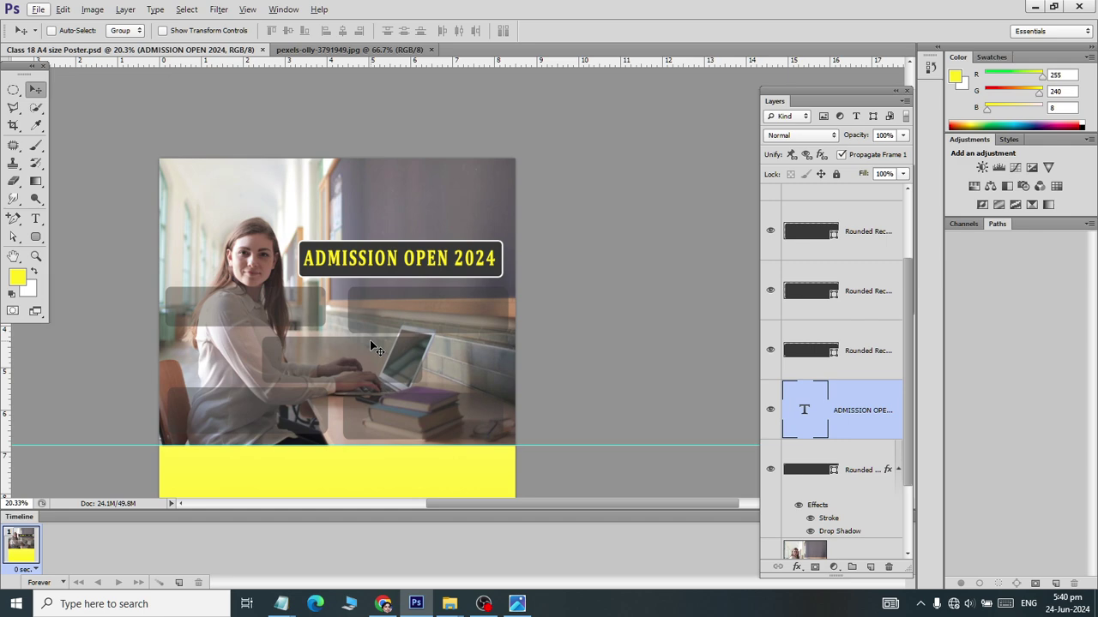
{"action": "scroll", "coordinate": [372, 341], "scroll_direction": "down", "scroll_amount": 1}
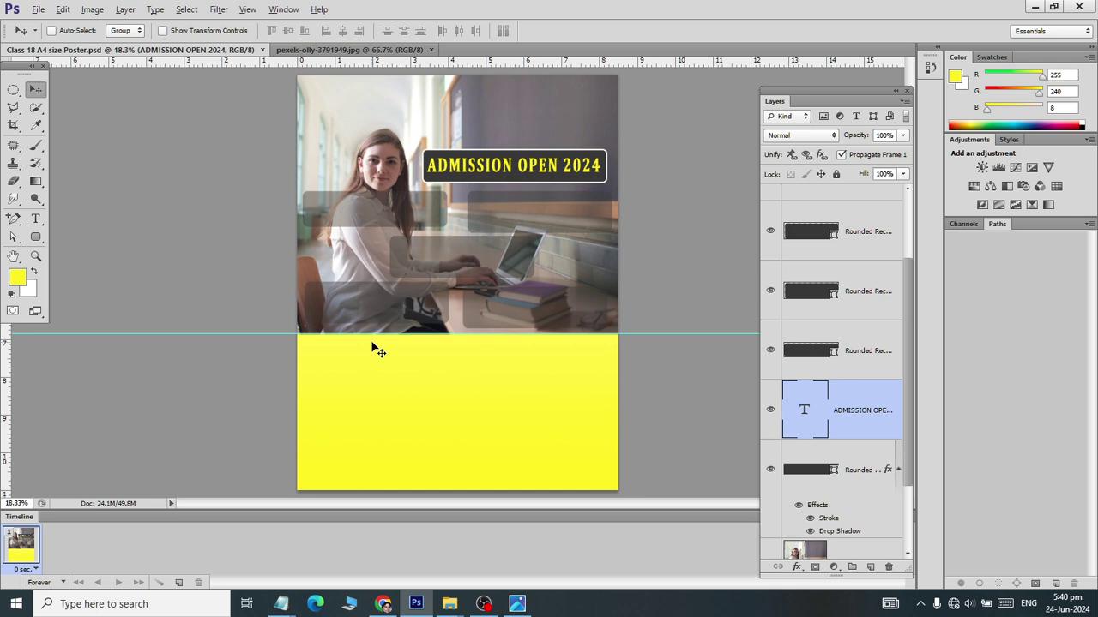
{"action": "left_click", "coordinate": [826, 471], "text": "shift"}
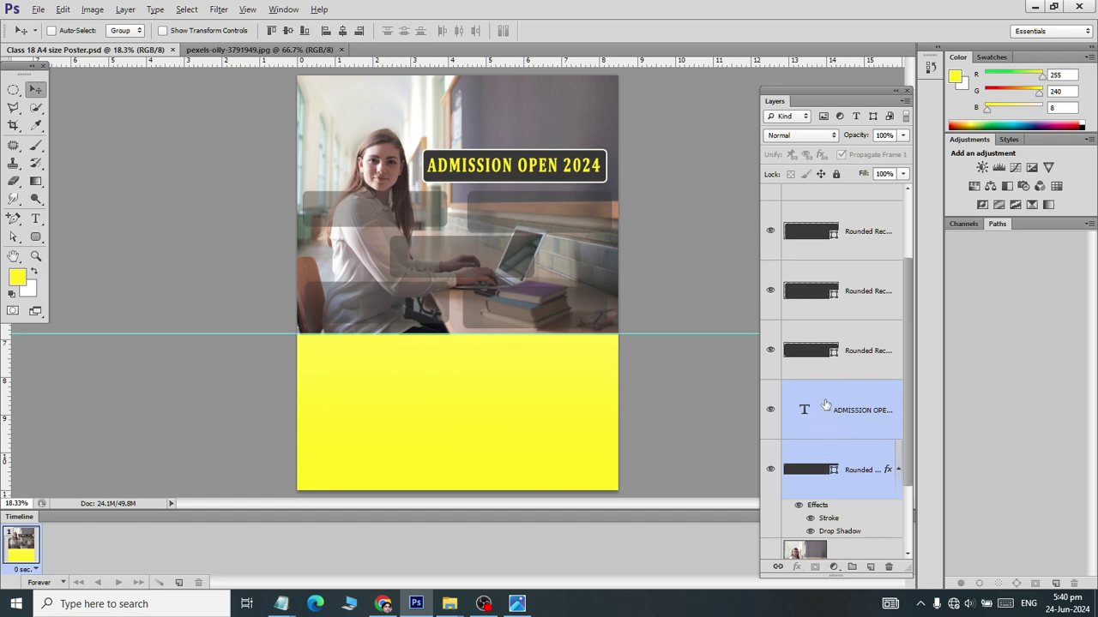
{"action": "left_click", "coordinate": [851, 423]}
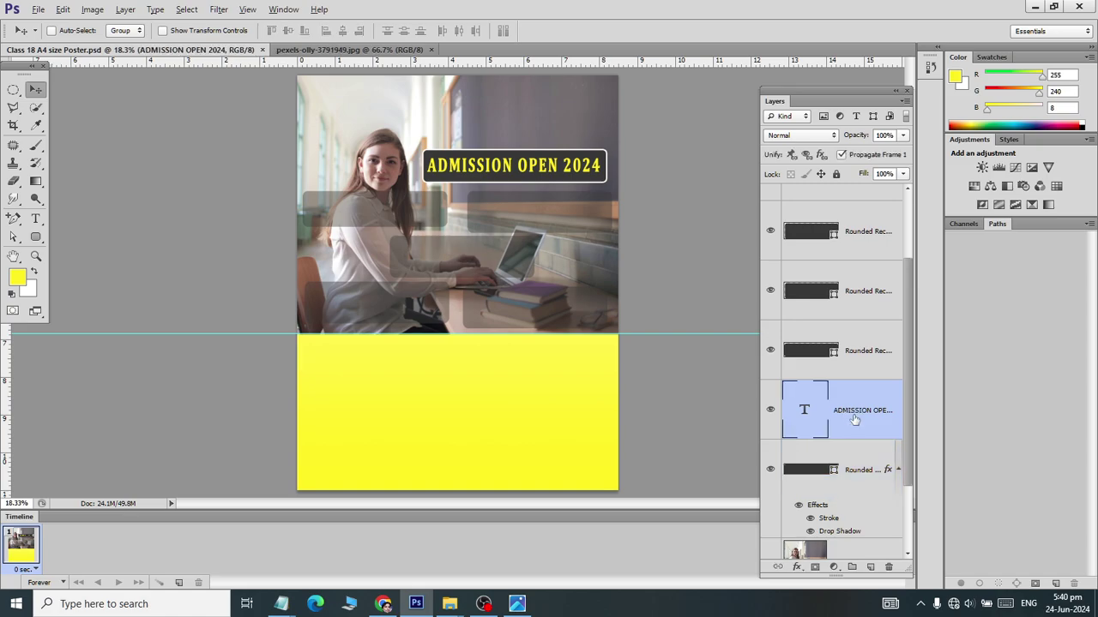
{"action": "key", "text": "alt+Tab"}
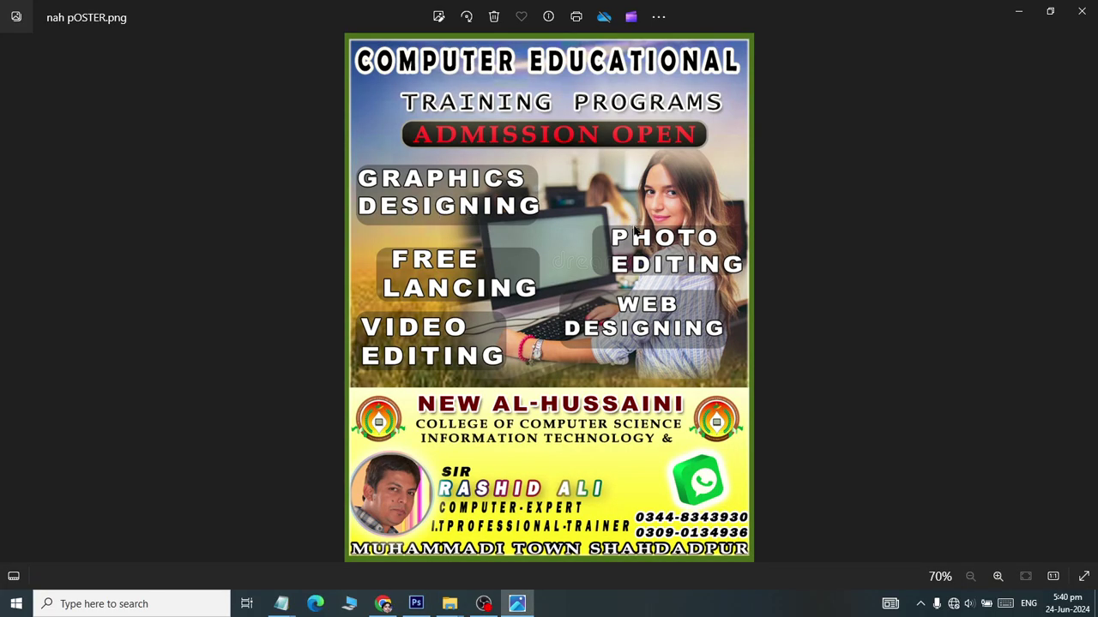
{"action": "key", "text": "alt+Tab"}
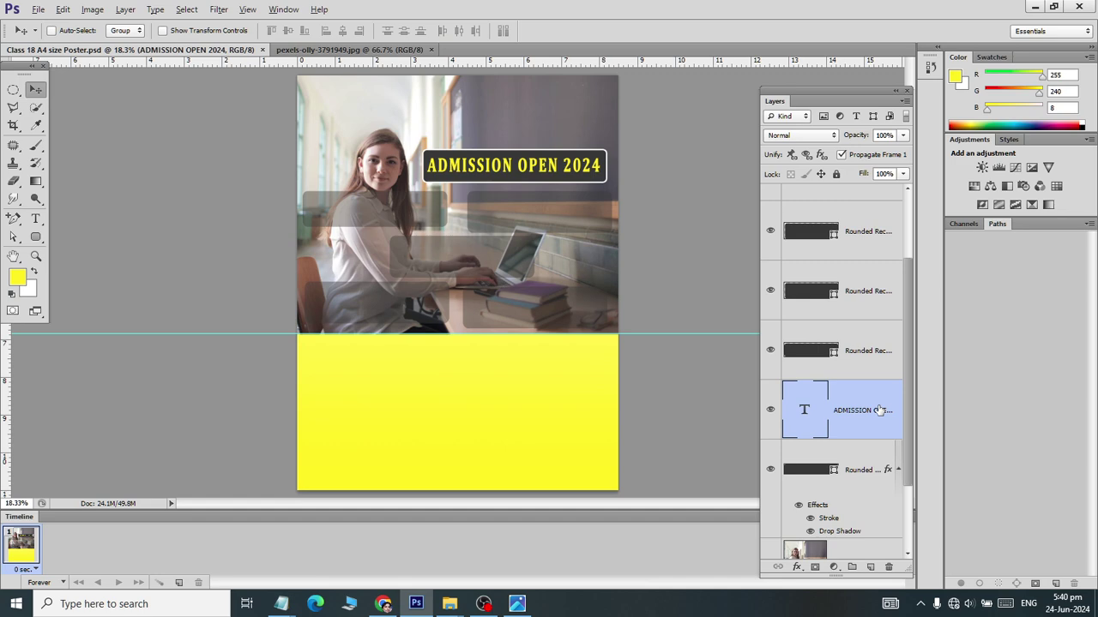
- Duplicate the heading text, raise it in the layer stack, and move it onto the upper-left box
{"action": "key", "text": "ctrl+j"}
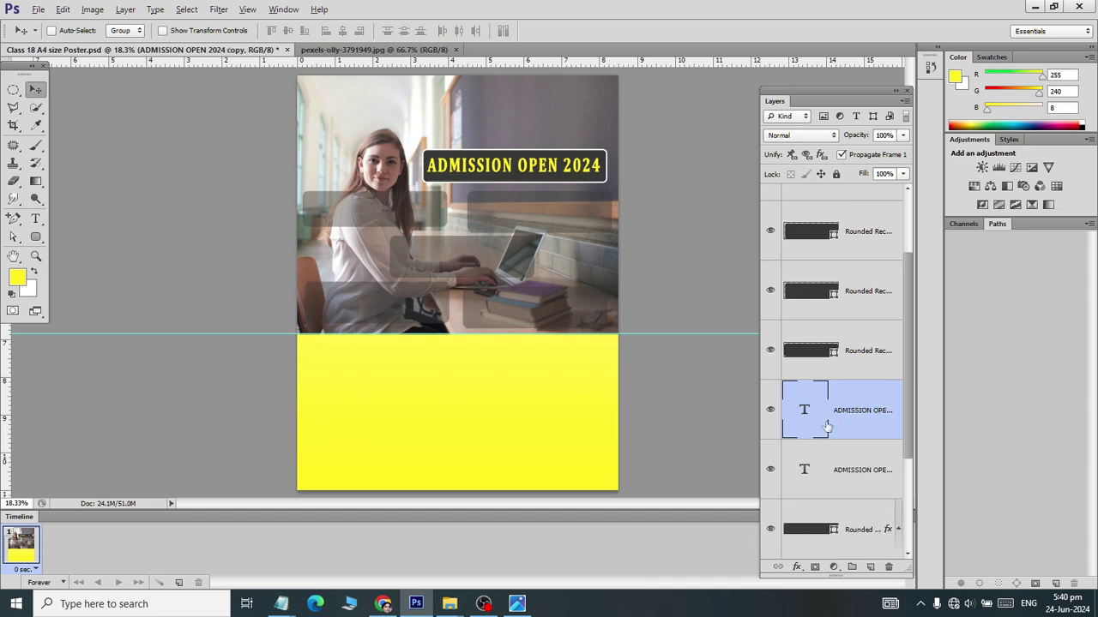
{"action": "left_click", "coordinate": [770, 351]}
{"action": "left_click", "coordinate": [770, 350]}
{"action": "left_click_drag", "start_coordinate": [845, 414], "coordinate": [844, 332]}
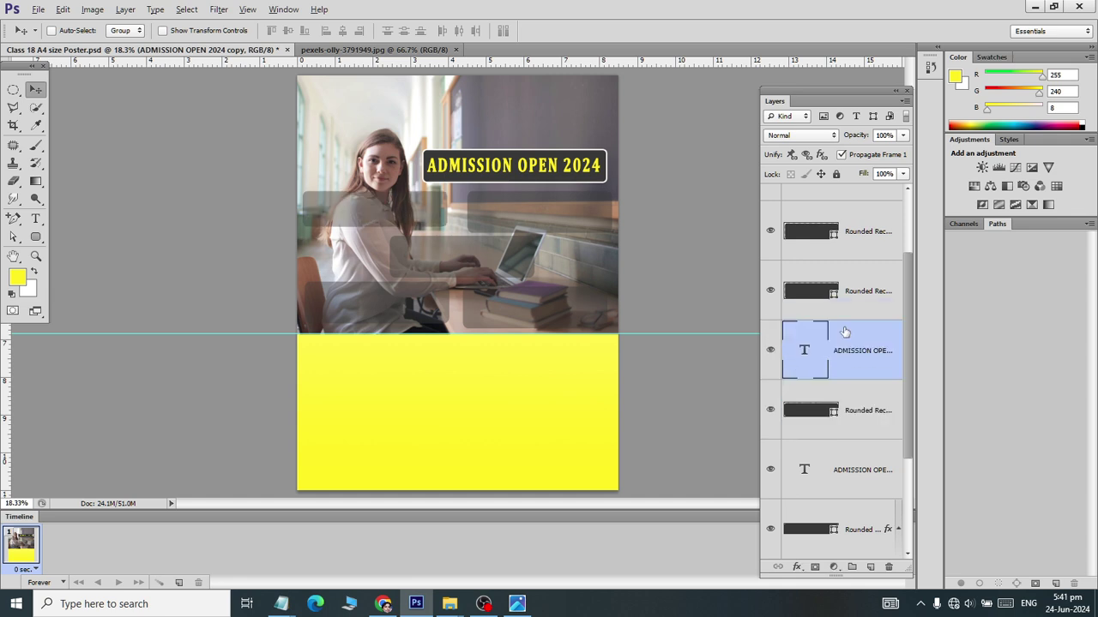
{"action": "left_click_drag", "start_coordinate": [486, 167], "coordinate": [363, 213]}
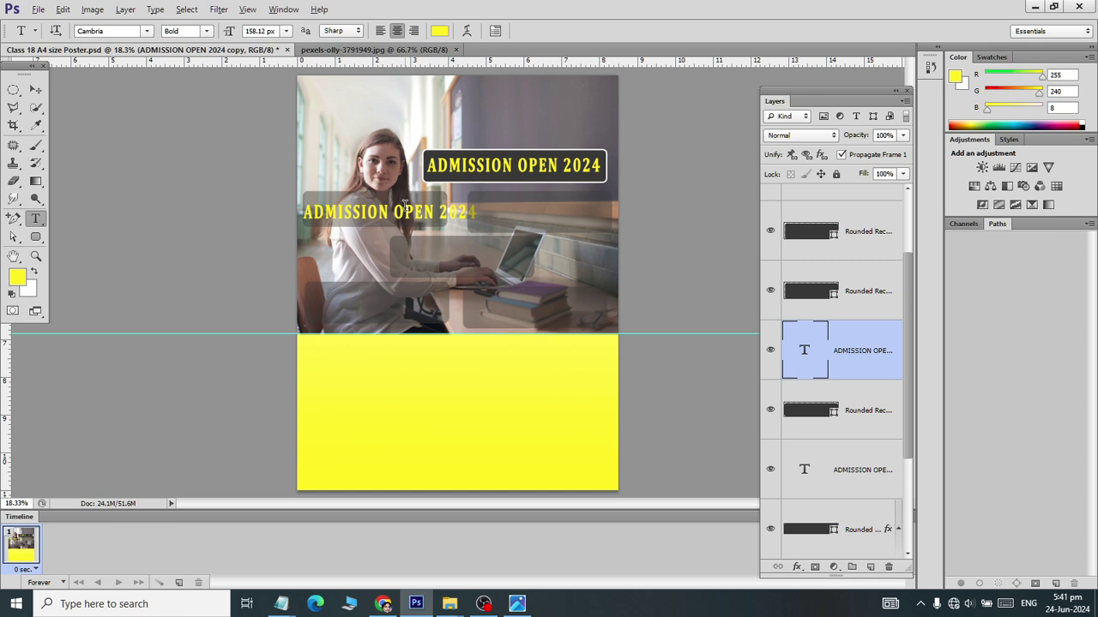
- Replace the copied text with 'GRAPHICS DESIGNING'
{"action": "left_click", "coordinate": [405, 206]}
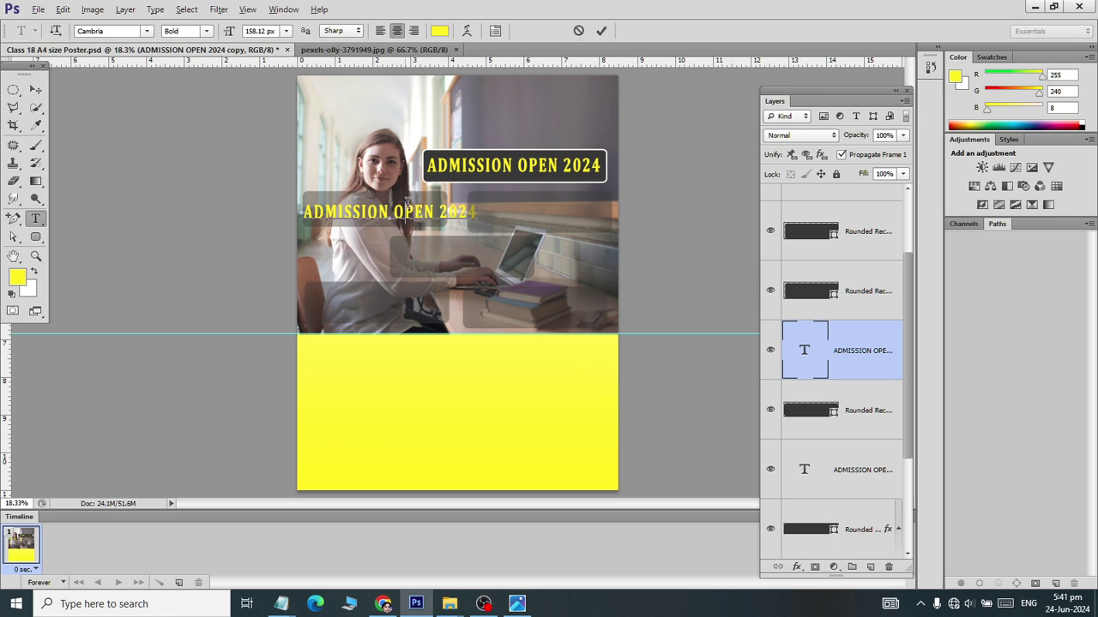
{"action": "key", "text": "ctrl+a"}
{"action": "type", "text": "GR"}
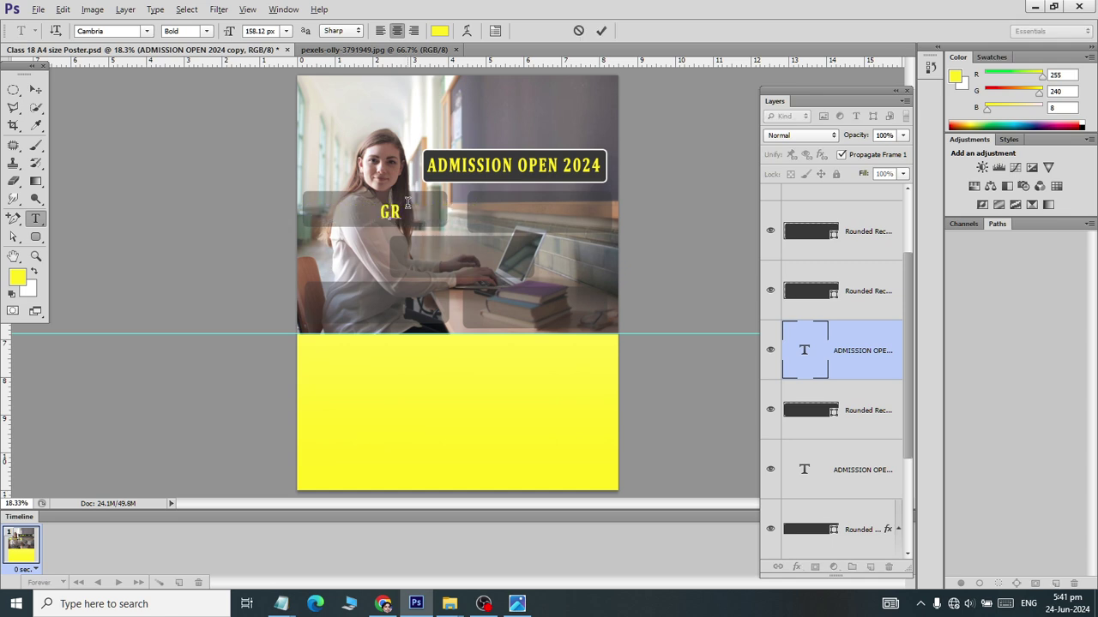
{"action": "type", "text": "AP"}
{"action": "type", "text": "HICS"}
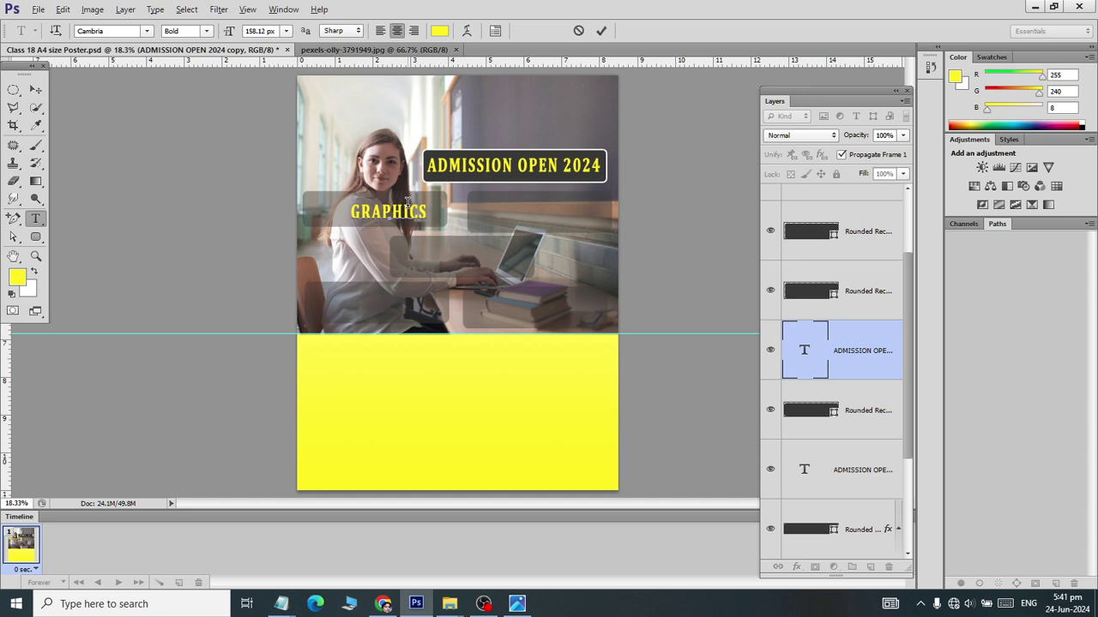
{"action": "type", "text": " DES"}
{"action": "type", "text": "IGNING"}
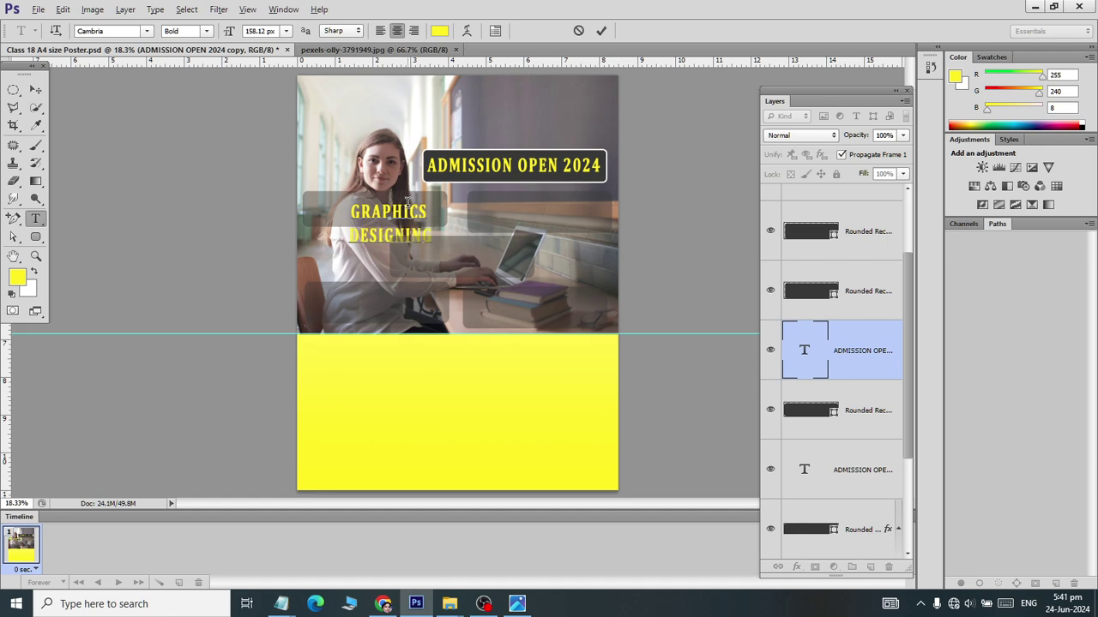
{"action": "left_click", "coordinate": [35, 89]}
{"action": "scroll", "coordinate": [409, 289], "scroll_direction": "up", "scroll_amount": 3}
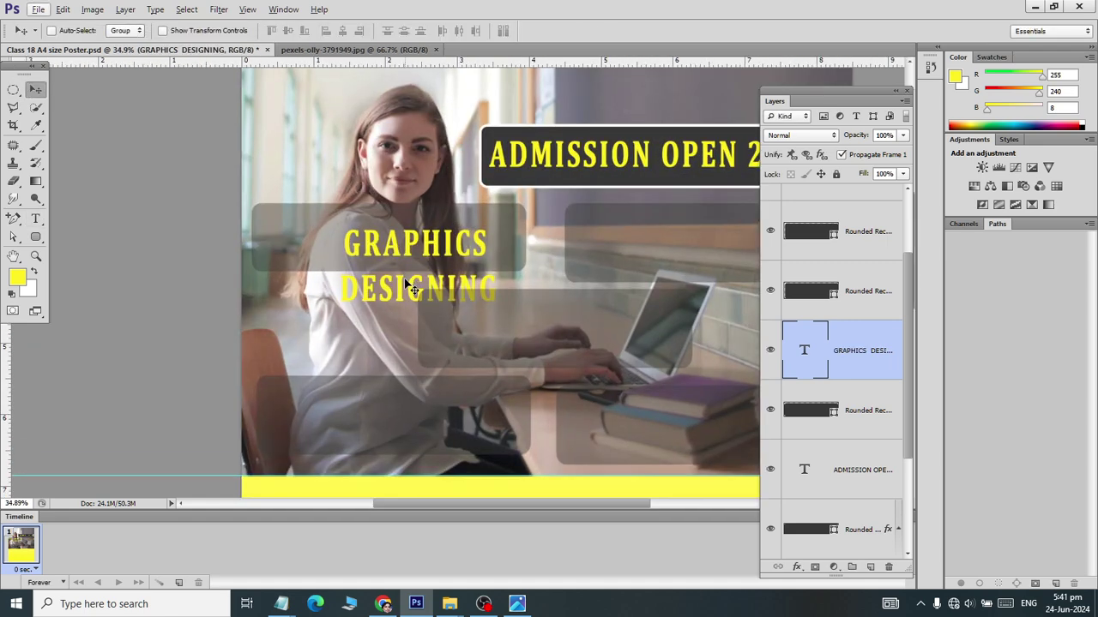
- Nudge GRAPHICS DESIGNING up-left, then stretch it wider at about 80% height to fit its box
{"action": "left_click_drag", "start_coordinate": [410, 289], "coordinate": [381, 260]}
{"action": "key", "text": "ctrl+t"}
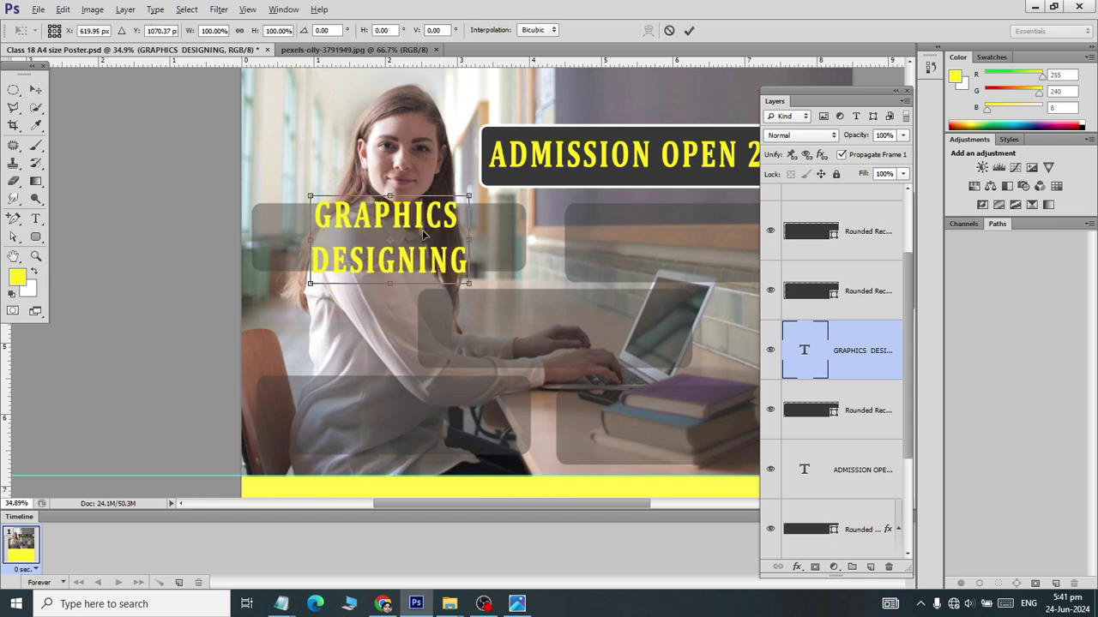
{"action": "left_click_drag", "start_coordinate": [473, 243], "coordinate": [501, 243]}
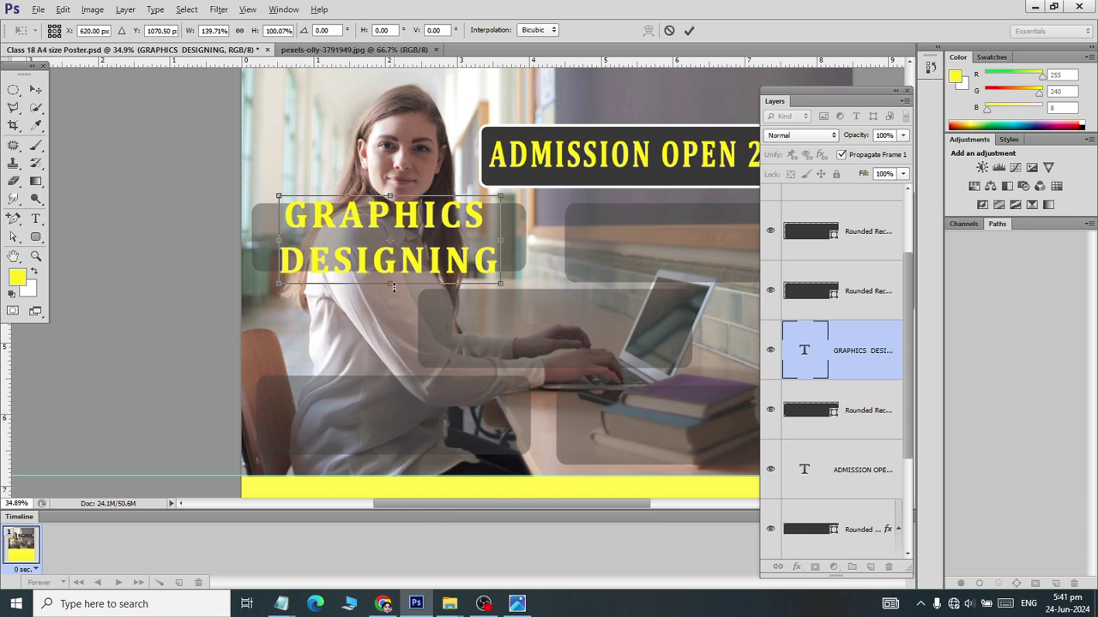
{"action": "left_click_drag", "start_coordinate": [393, 288], "coordinate": [388, 271]}
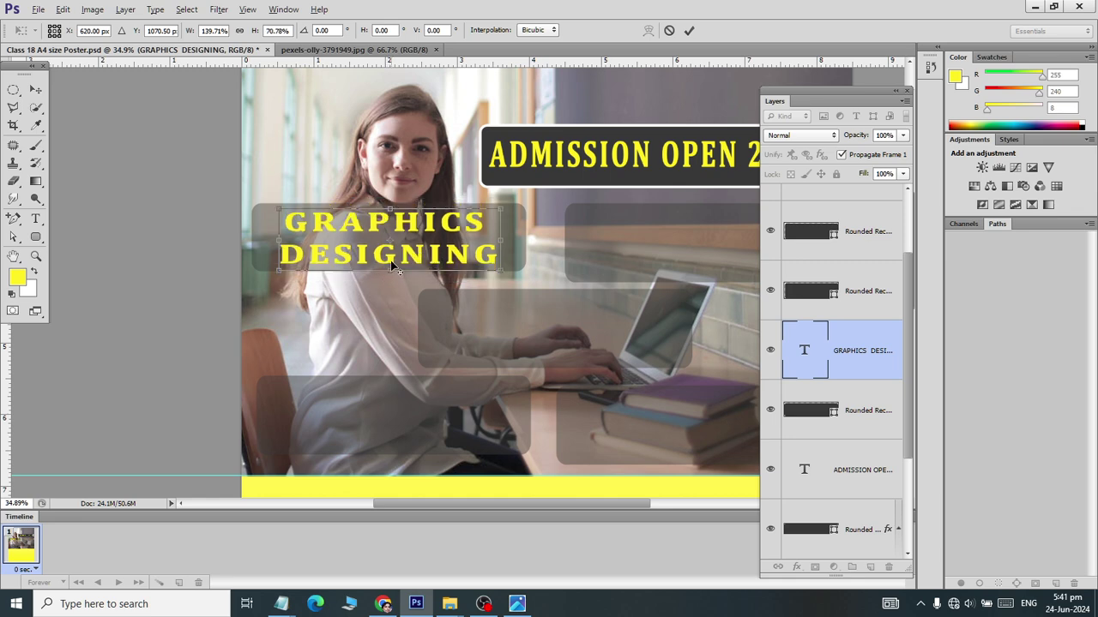
{"action": "scroll", "coordinate": [390, 268], "scroll_direction": "up", "scroll_amount": 2}
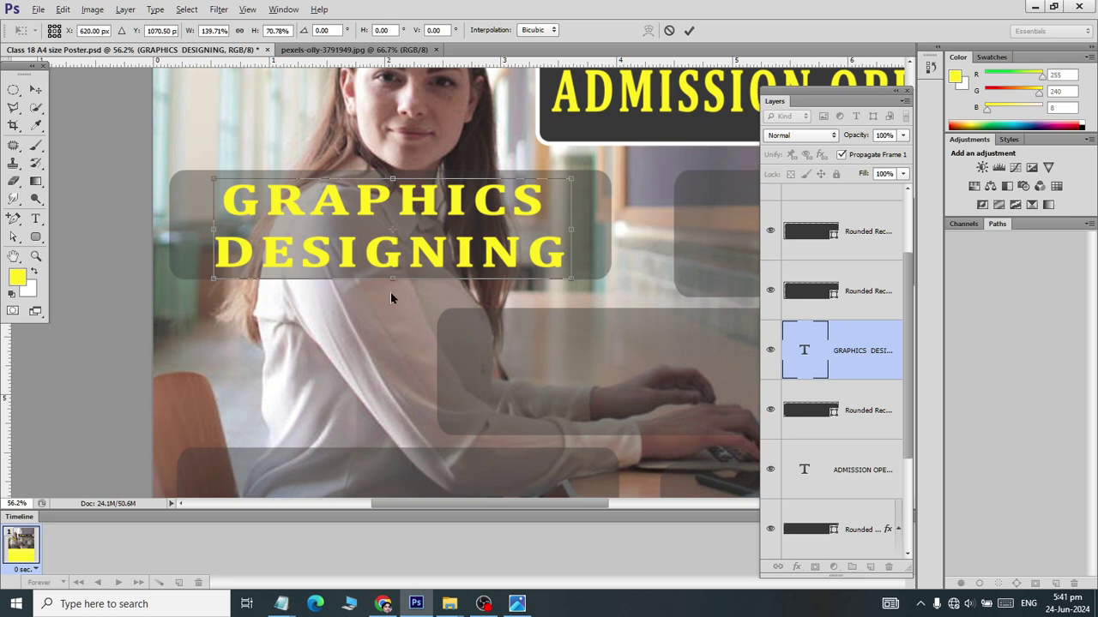
{"action": "left_click_drag", "start_coordinate": [389, 284], "coordinate": [392, 290]}
{"action": "left_click", "coordinate": [40, 90]}
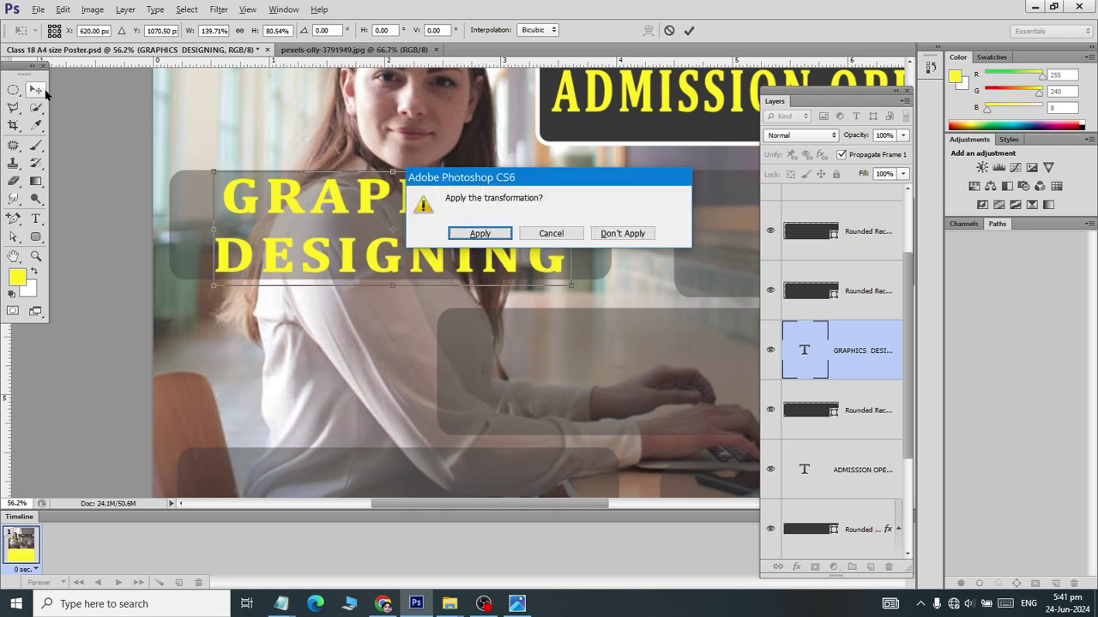
{"action": "left_click", "coordinate": [479, 233]}
{"action": "scroll", "coordinate": [522, 280], "scroll_direction": "down", "scroll_amount": 3}
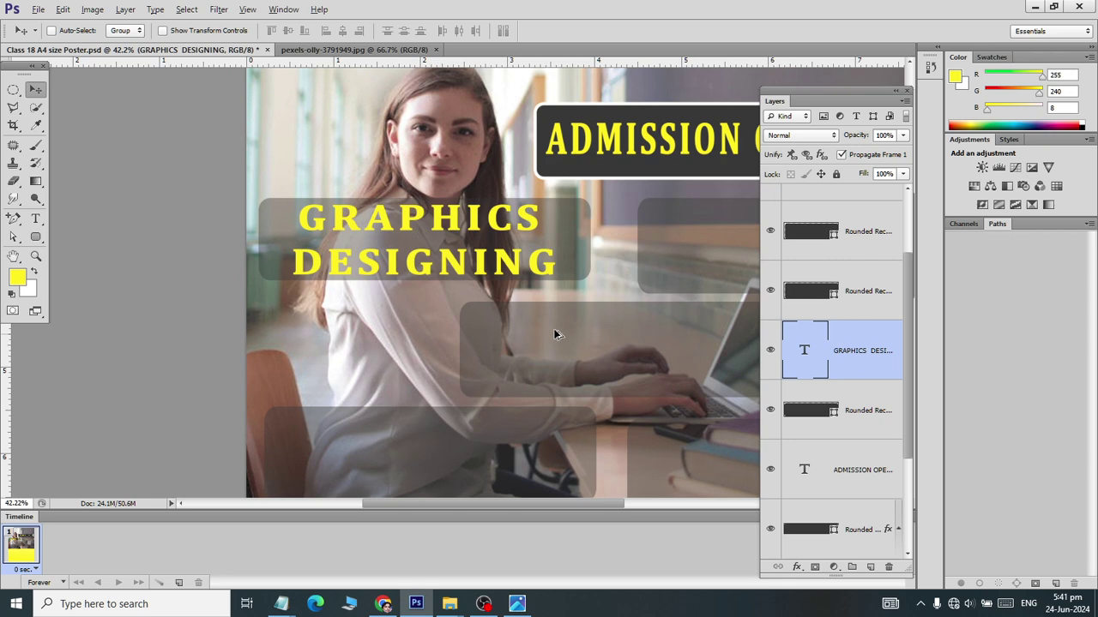
{"action": "scroll", "coordinate": [556, 295], "scroll_direction": "right", "scroll_amount": 3}
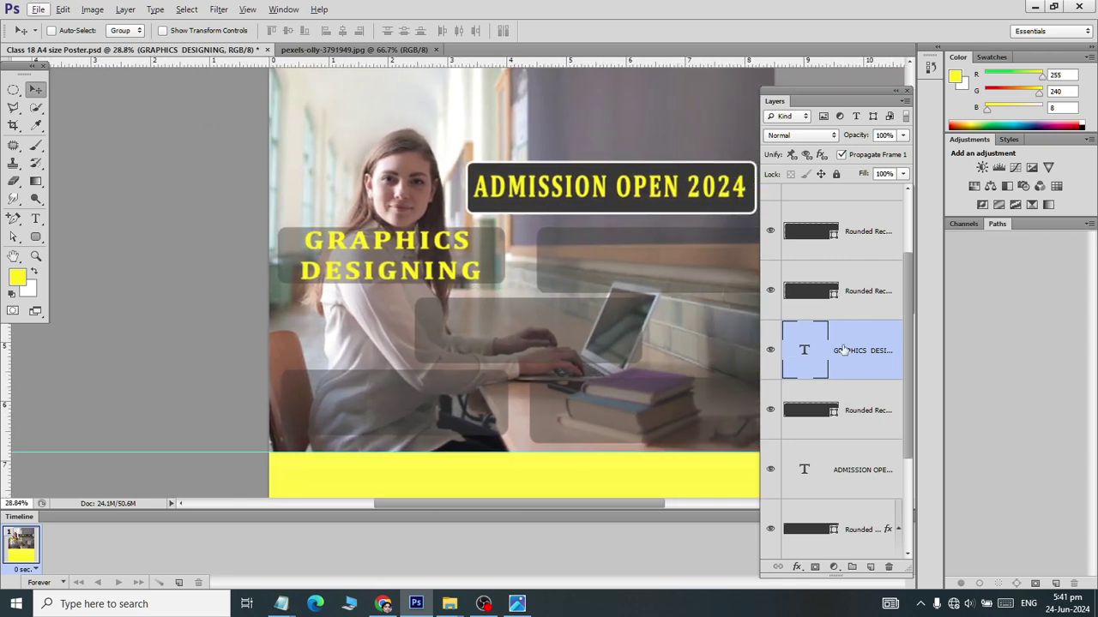
- Give the GRAPHICS DESIGNING label a white Color Overlay and a 3 px black Stroke
{"action": "left_click", "coordinate": [843, 352]}
{"action": "left_click", "coordinate": [799, 568]}
{"action": "left_click", "coordinate": [829, 395]}
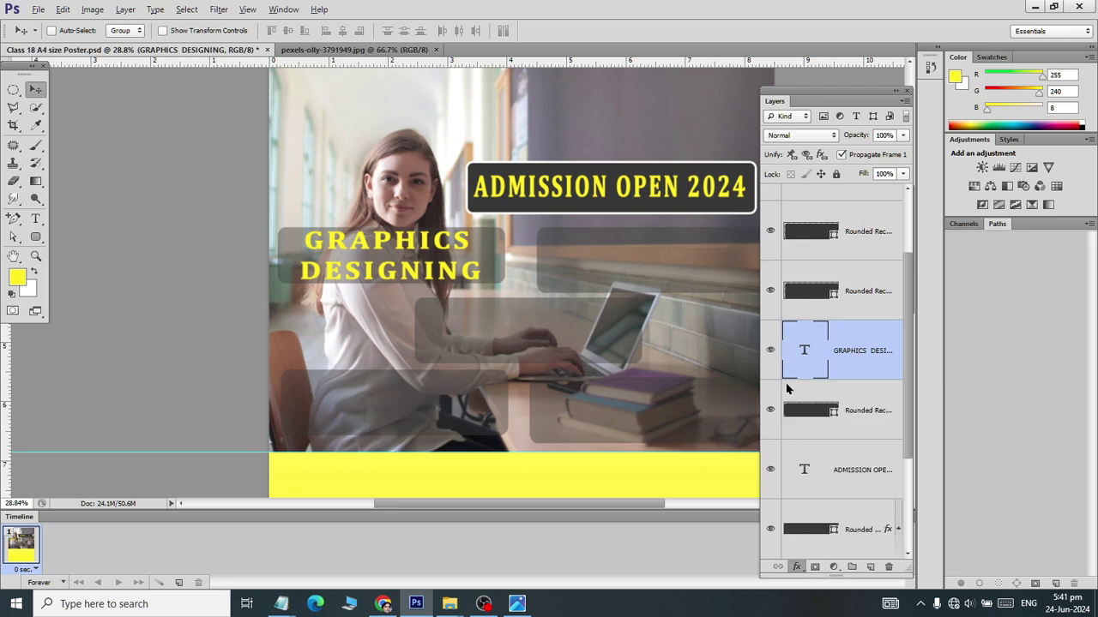
{"action": "left_click", "coordinate": [733, 343]}
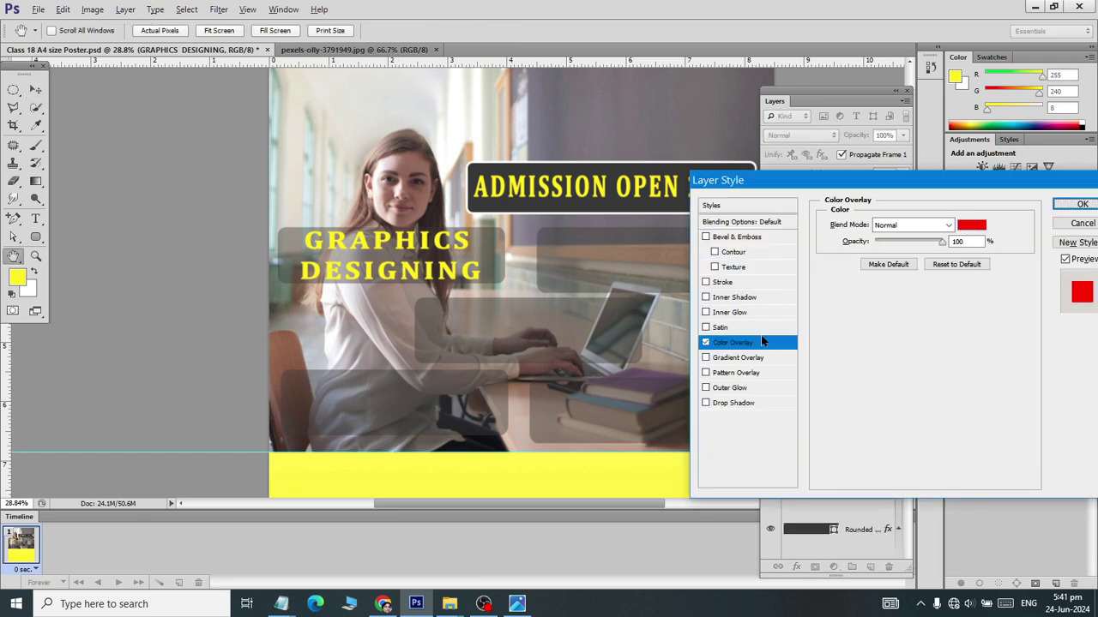
{"action": "left_click", "coordinate": [972, 224]}
{"action": "left_click", "coordinate": [626, 101]}
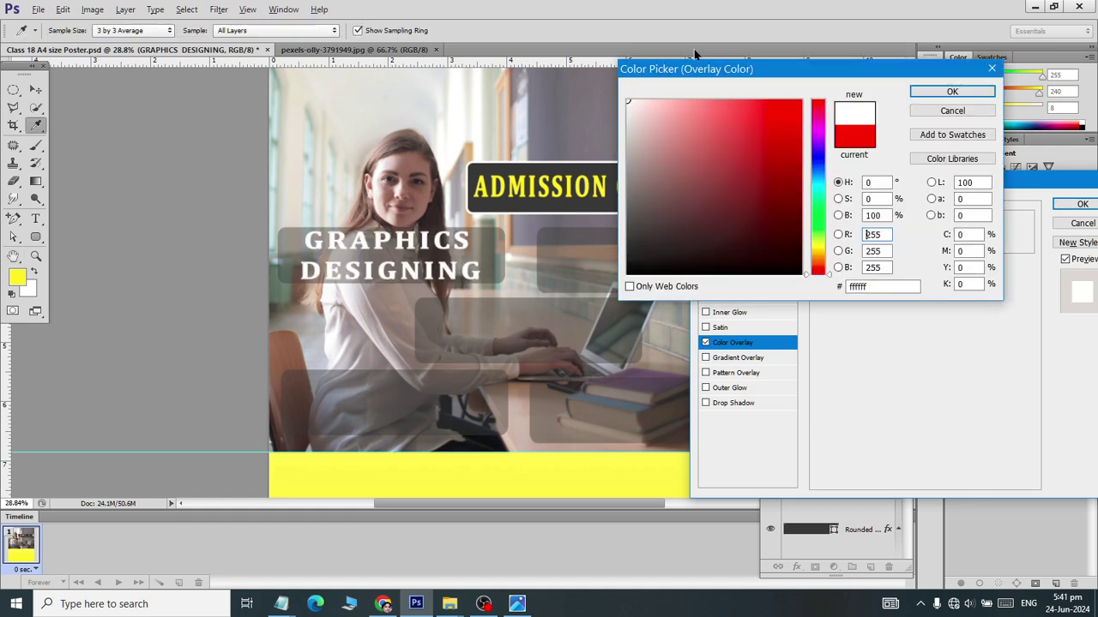
{"action": "left_click", "coordinate": [959, 95]}
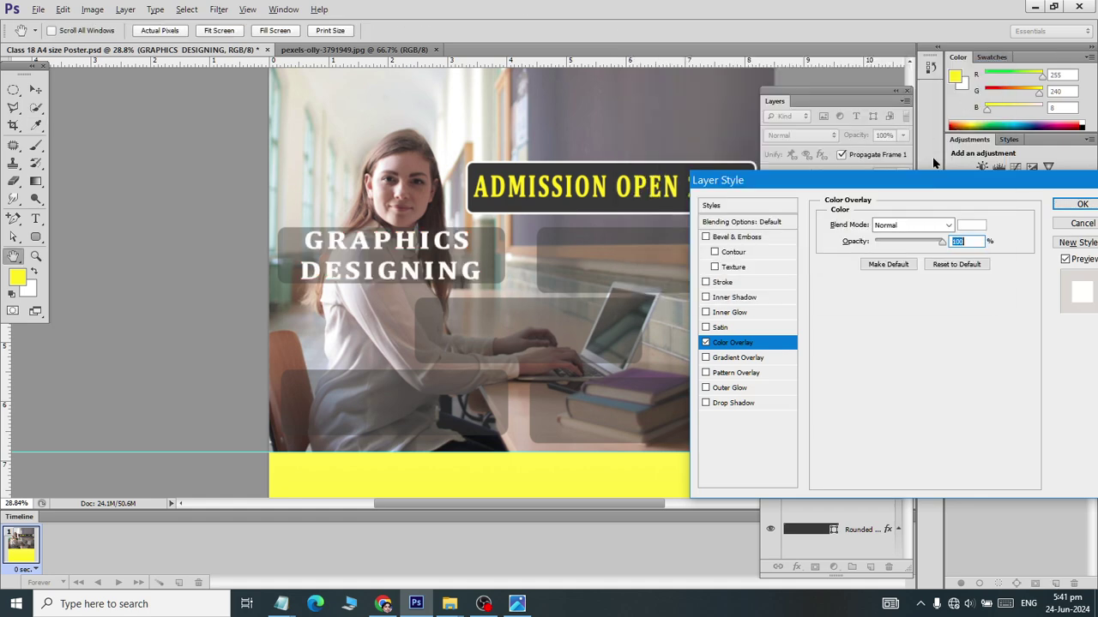
{"action": "left_click", "coordinate": [724, 283]}
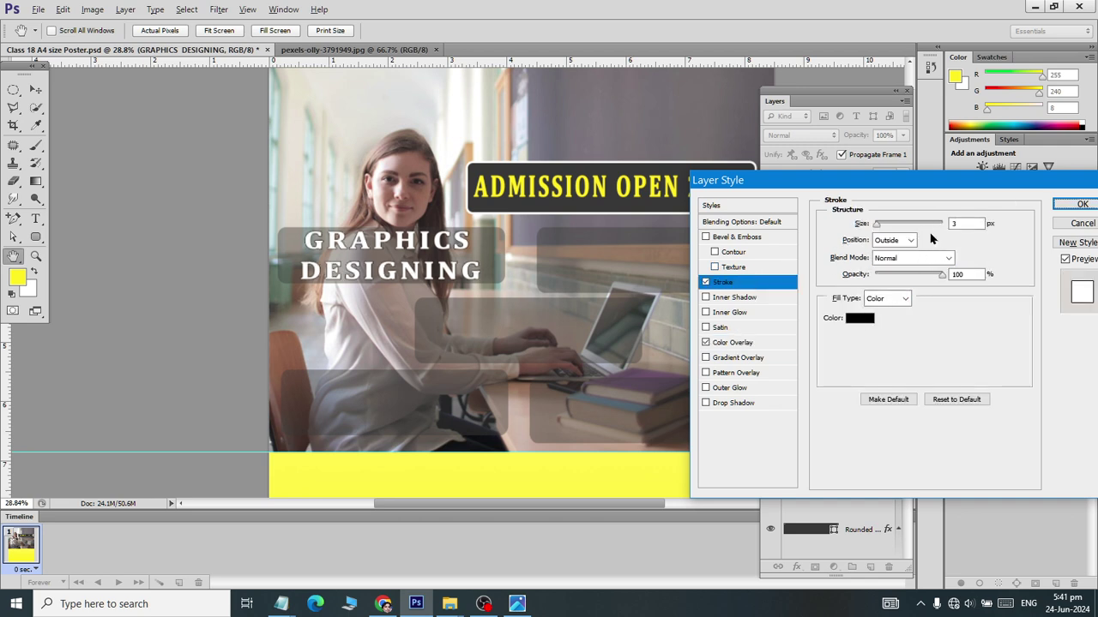
{"action": "double_click", "coordinate": [957, 223]}
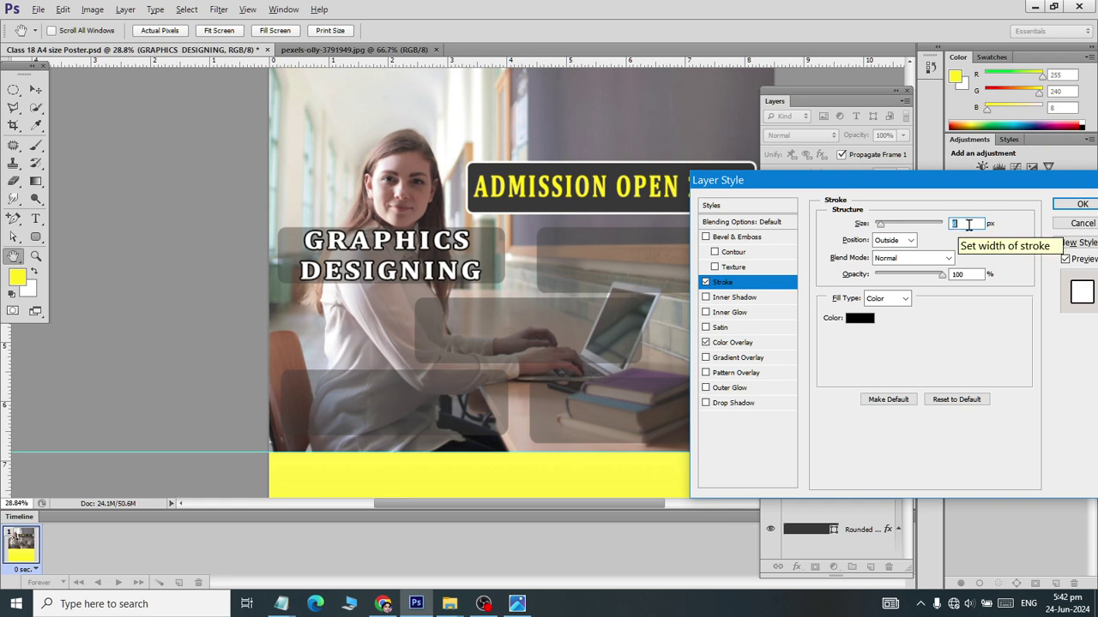
{"action": "left_click", "coordinate": [1081, 204]}
{"action": "key", "text": "ctrl+0"}
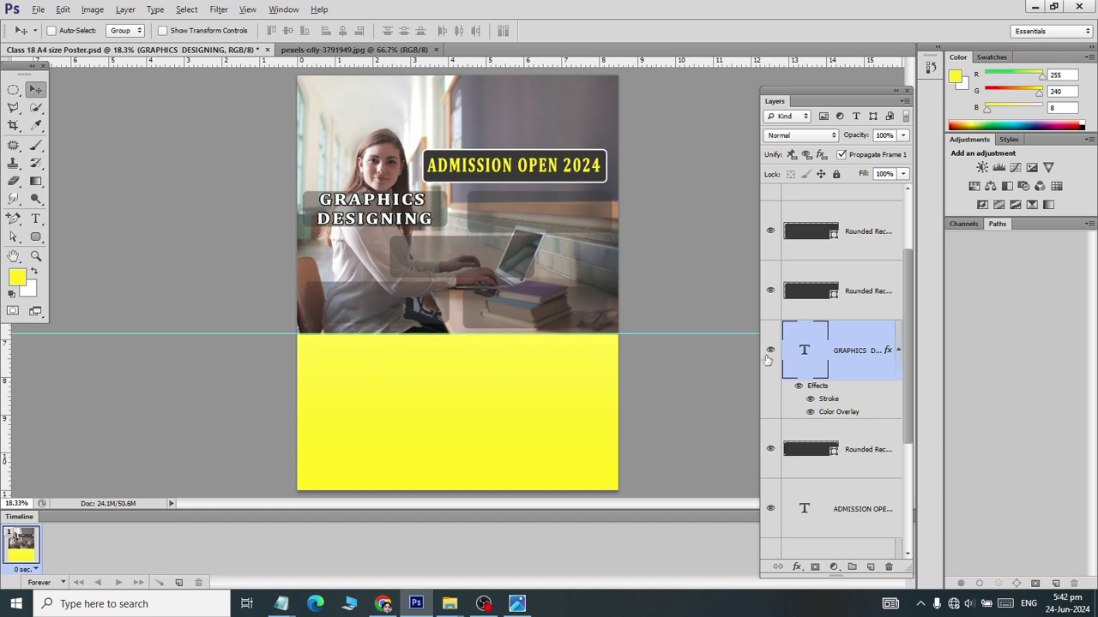
- Duplicate the GRAPHICS DESIGNING layer and move the copy into the lower-left box
{"action": "key", "text": "ctrl+j"}
{"action": "left_click_drag", "start_coordinate": [855, 354], "coordinate": [828, 295]}
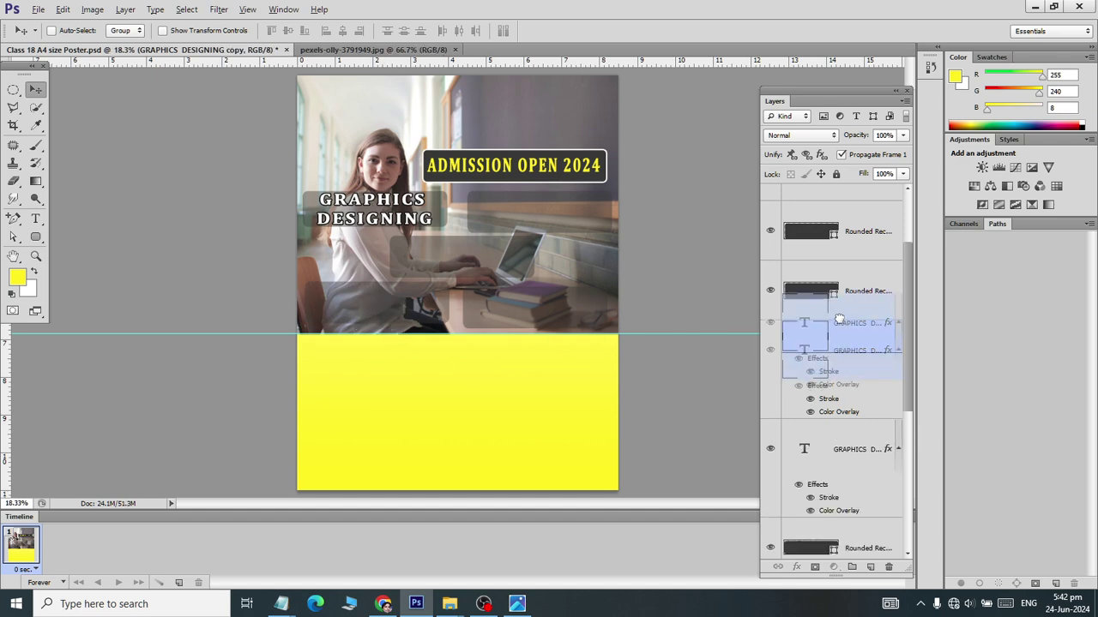
{"action": "key", "text": "alt+Tab"}
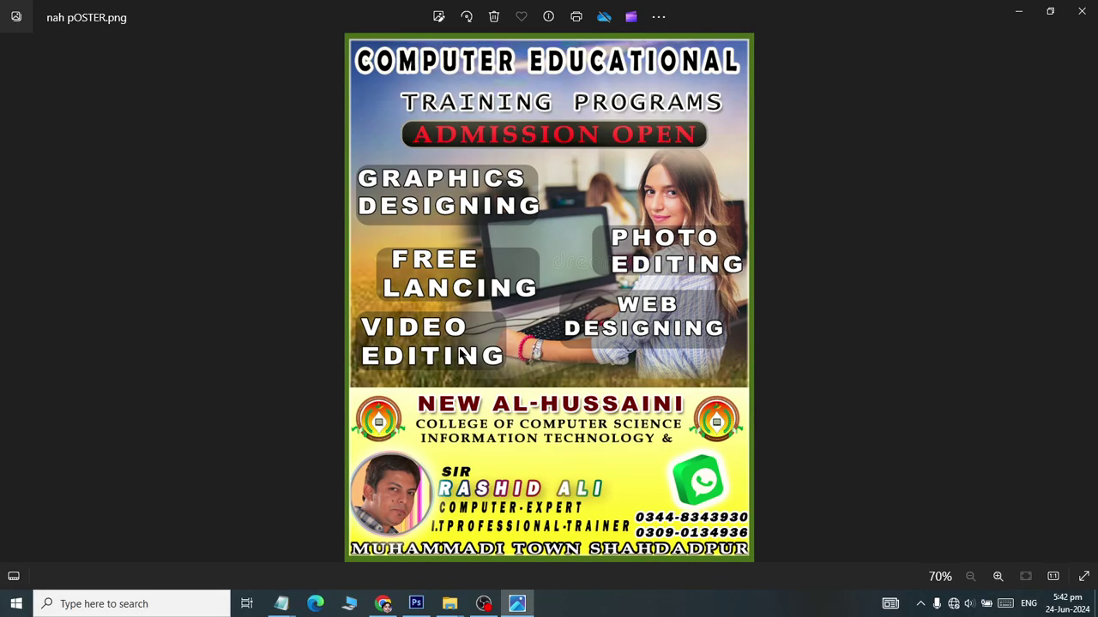
{"action": "key", "text": "alt+Tab"}
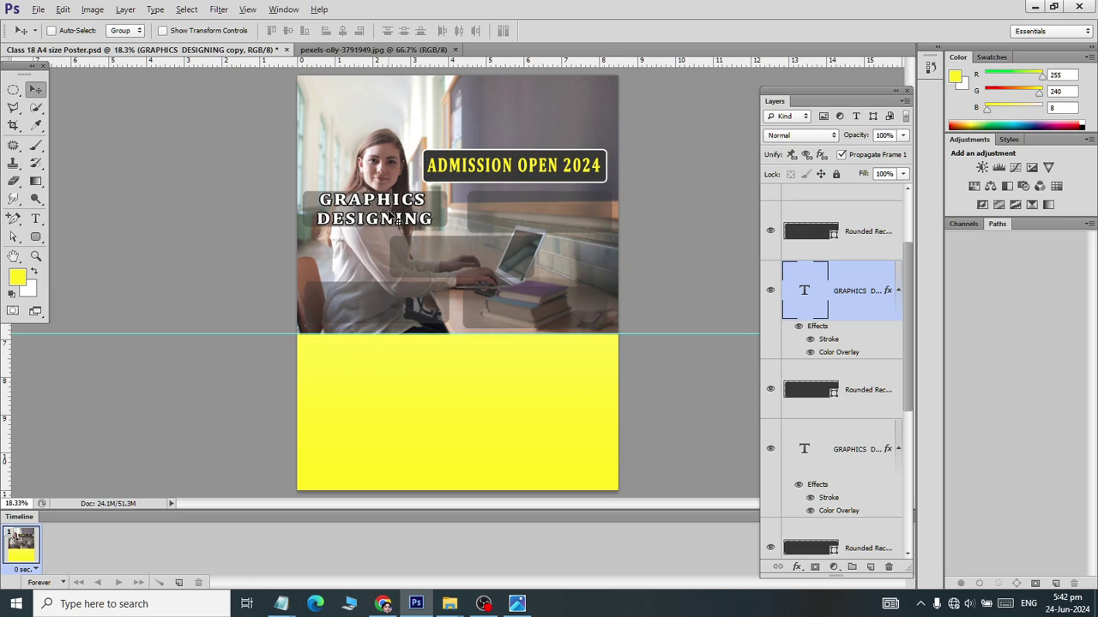
{"action": "left_click_drag", "start_coordinate": [391, 216], "coordinate": [388, 311]}
{"action": "scroll", "coordinate": [388, 310], "scroll_direction": "up", "scroll_amount": 2}
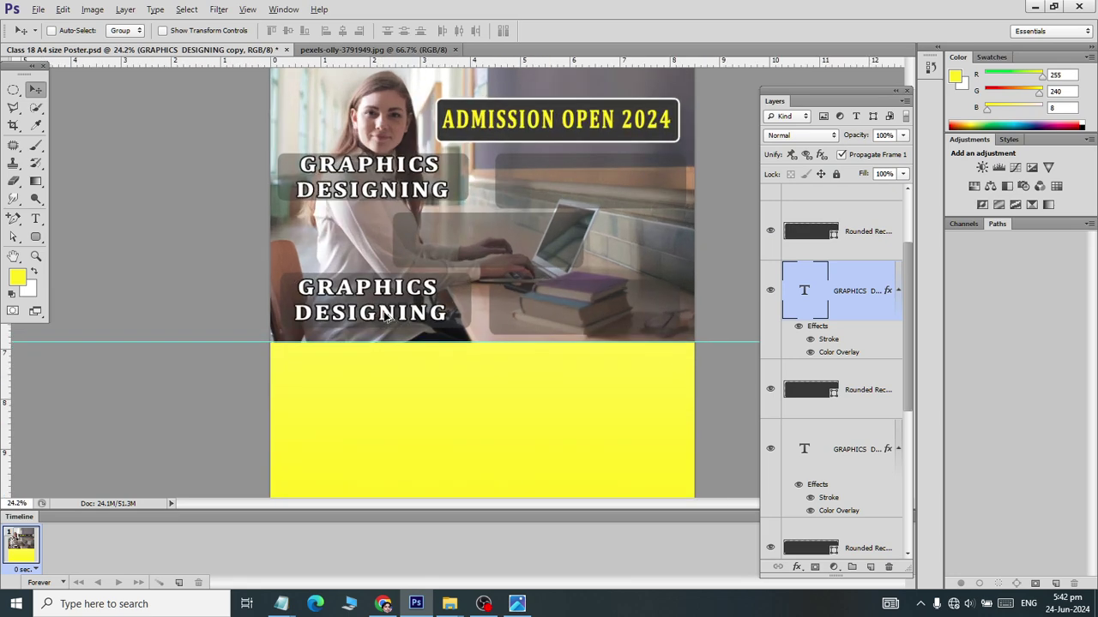
{"action": "scroll", "coordinate": [387, 311], "scroll_direction": "up", "scroll_amount": 2}
- Retype the copied label as 'V I D E O' over 'EDITING' on two lines
{"action": "left_click", "coordinate": [36, 222]}
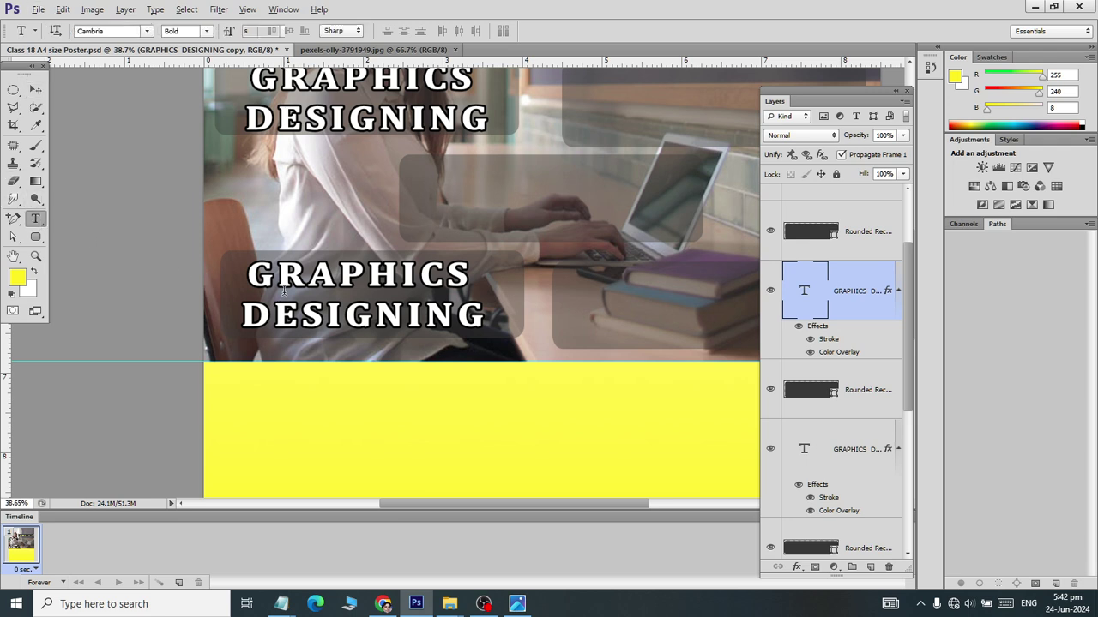
{"action": "left_click", "coordinate": [319, 276]}
{"action": "key", "text": "ctrl+a"}
{"action": "type", "text": "VIDEO"}
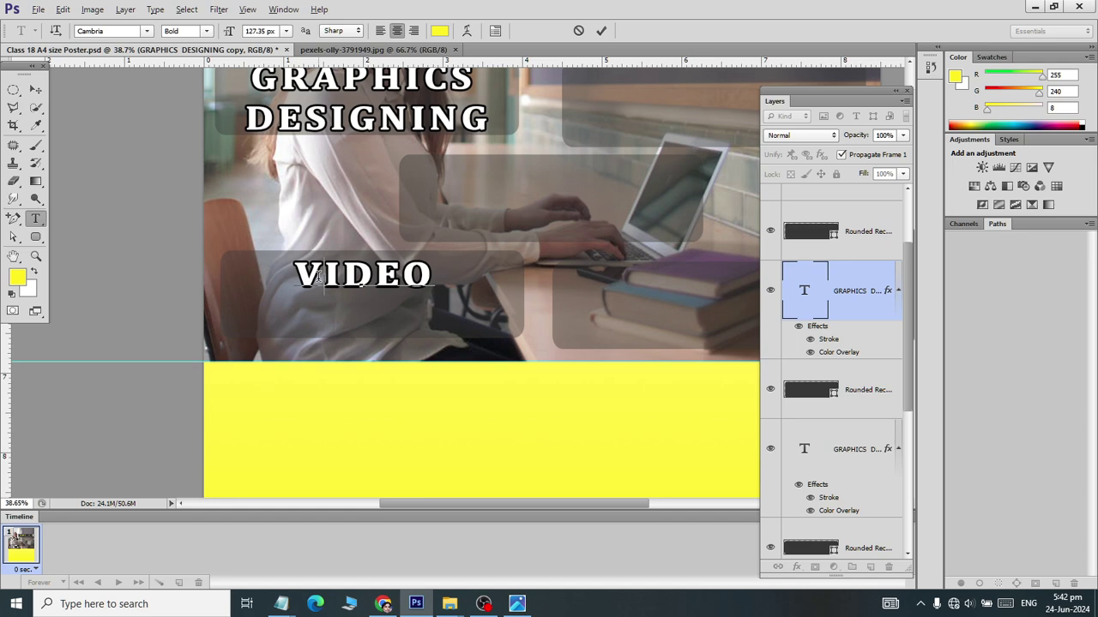
{"action": "key", "text": "ctrl+a"}
{"action": "type", "text": "V I D E O"}
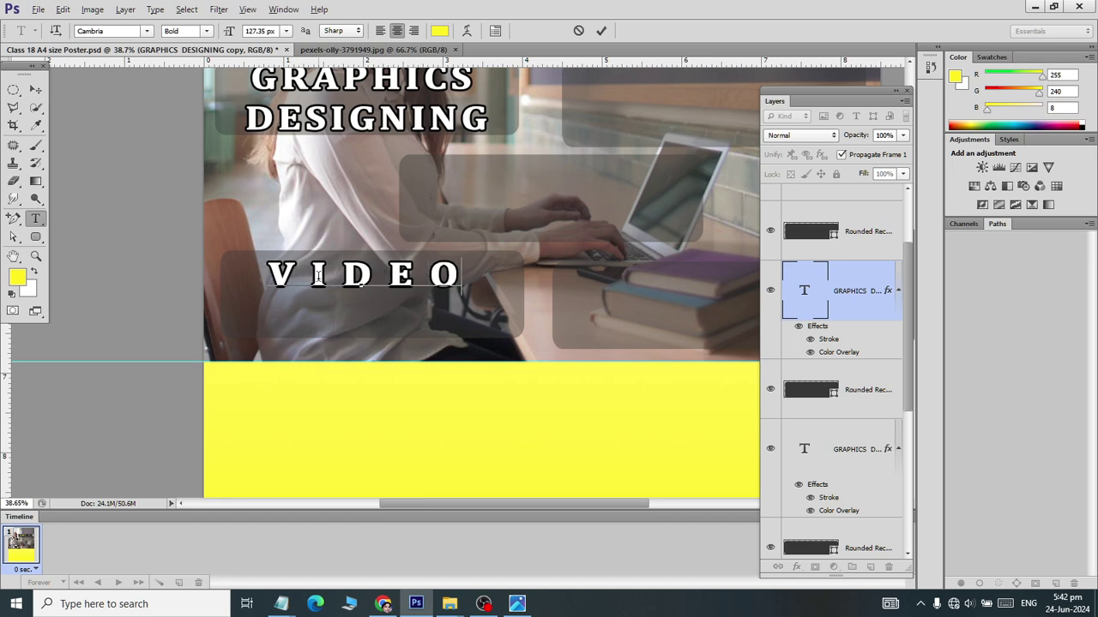
{"action": "key", "text": "Return"}
{"action": "type", "text": "EDIT"}
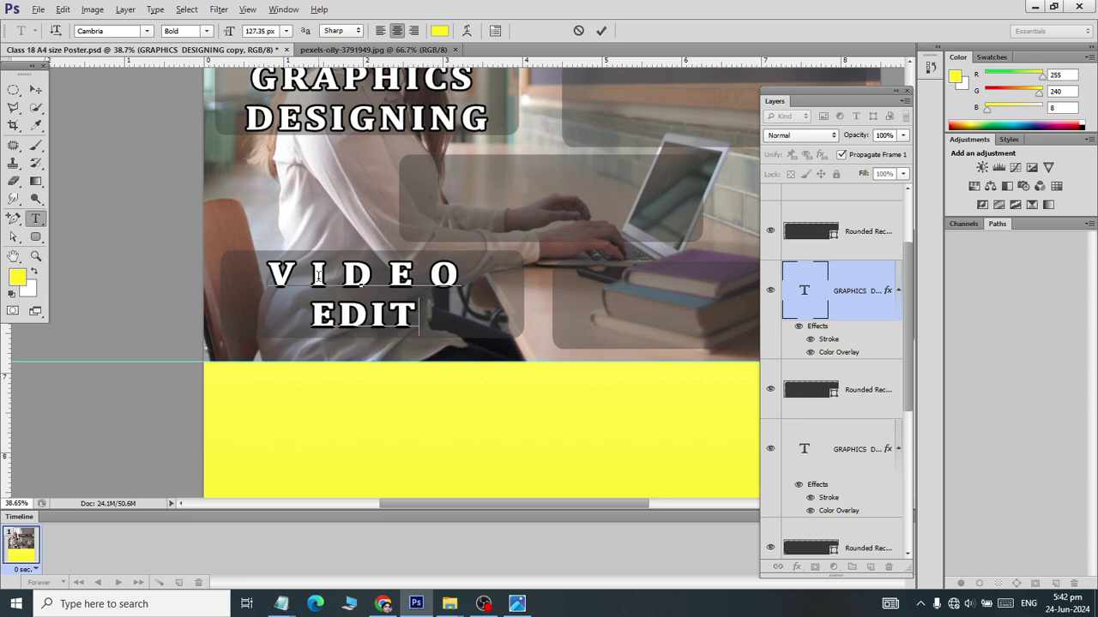
{"action": "type", "text": "ING"}
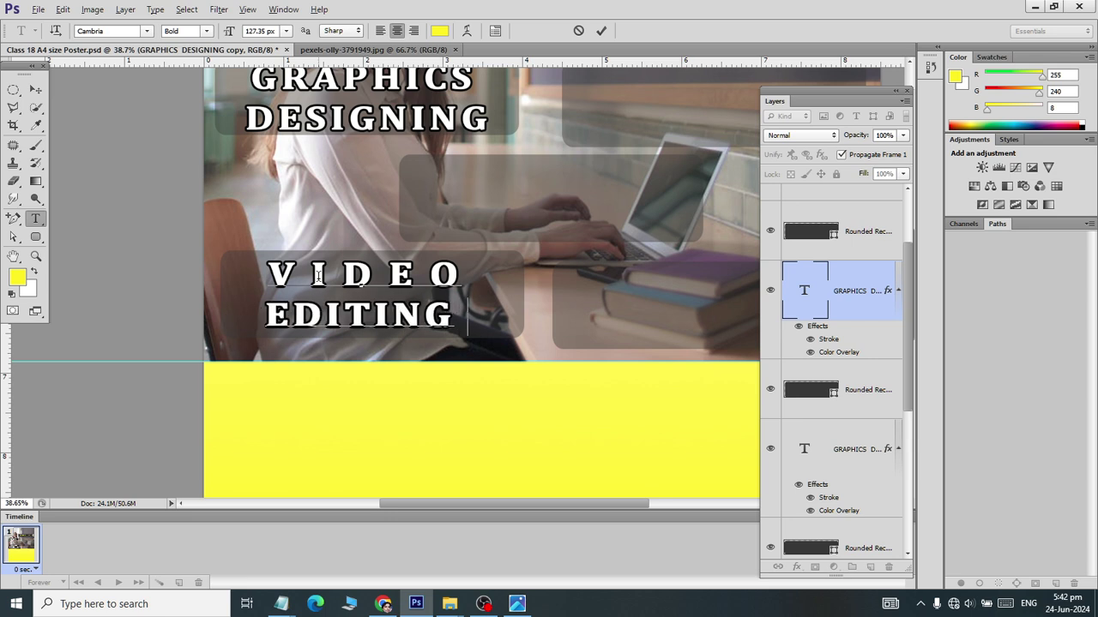
{"action": "key", "text": "BackSpace"}
{"action": "left_click", "coordinate": [36, 90]}
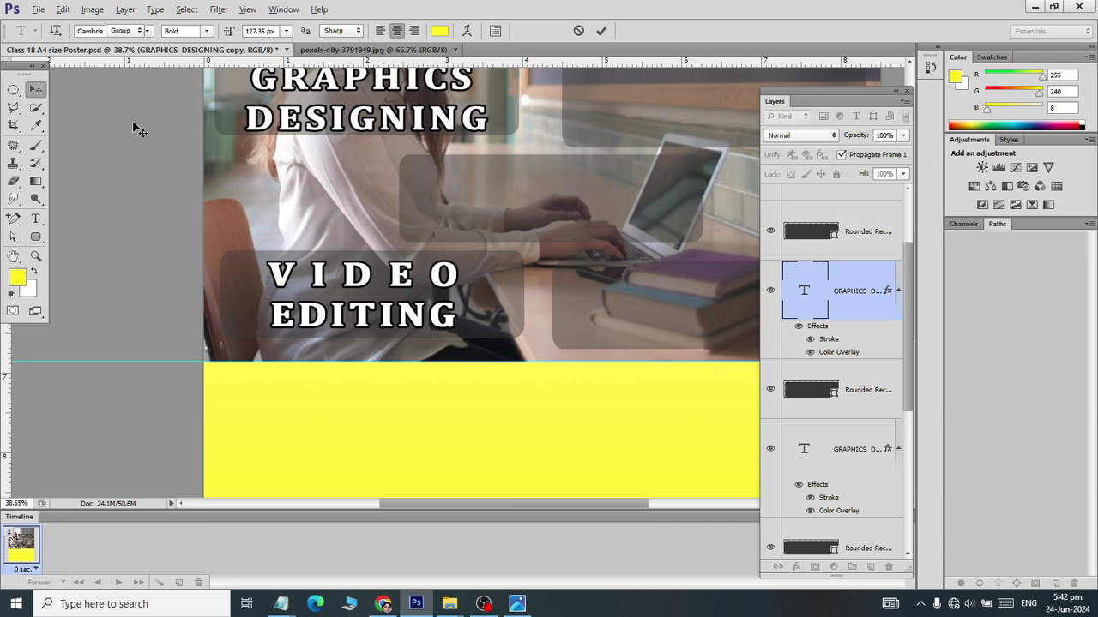
{"action": "scroll", "coordinate": [351, 208], "scroll_direction": "down", "scroll_amount": 1}
{"action": "scroll", "coordinate": [351, 209], "scroll_direction": "down", "scroll_amount": 1}
{"action": "scroll", "coordinate": [352, 208], "scroll_direction": "down", "scroll_amount": 1}
{"action": "scroll", "coordinate": [352, 209], "scroll_direction": "down", "scroll_amount": 1}
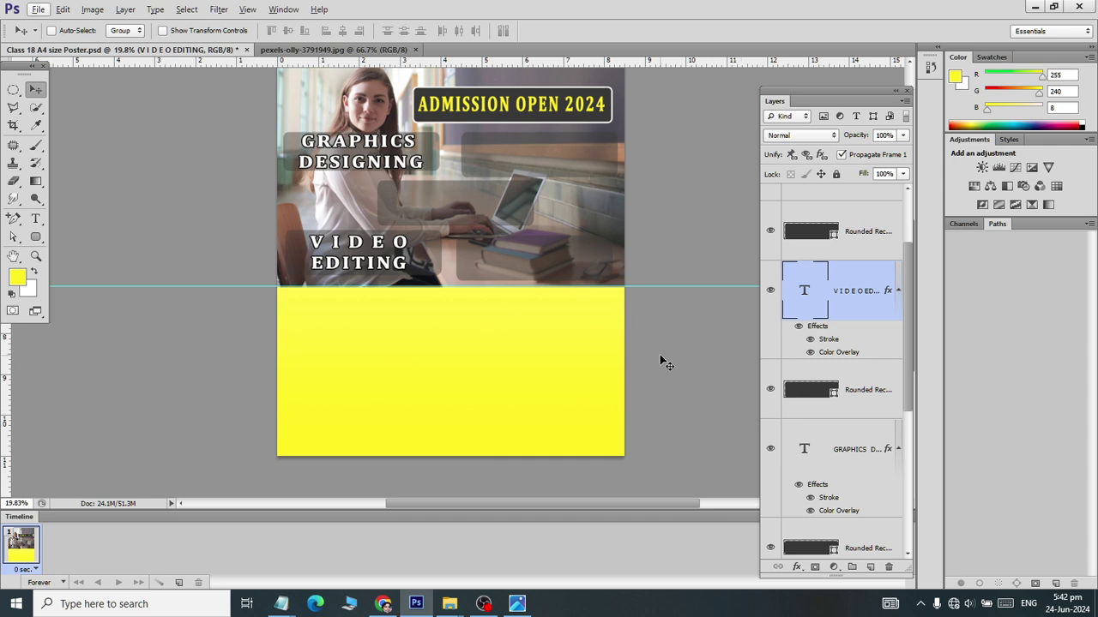
- Duplicate the VIDEO EDITING label and move the copy into the upper-right box
{"action": "left_click", "coordinate": [770, 230]}
{"action": "left_click", "coordinate": [770, 230]}
{"action": "key", "text": "alt+Tab"}
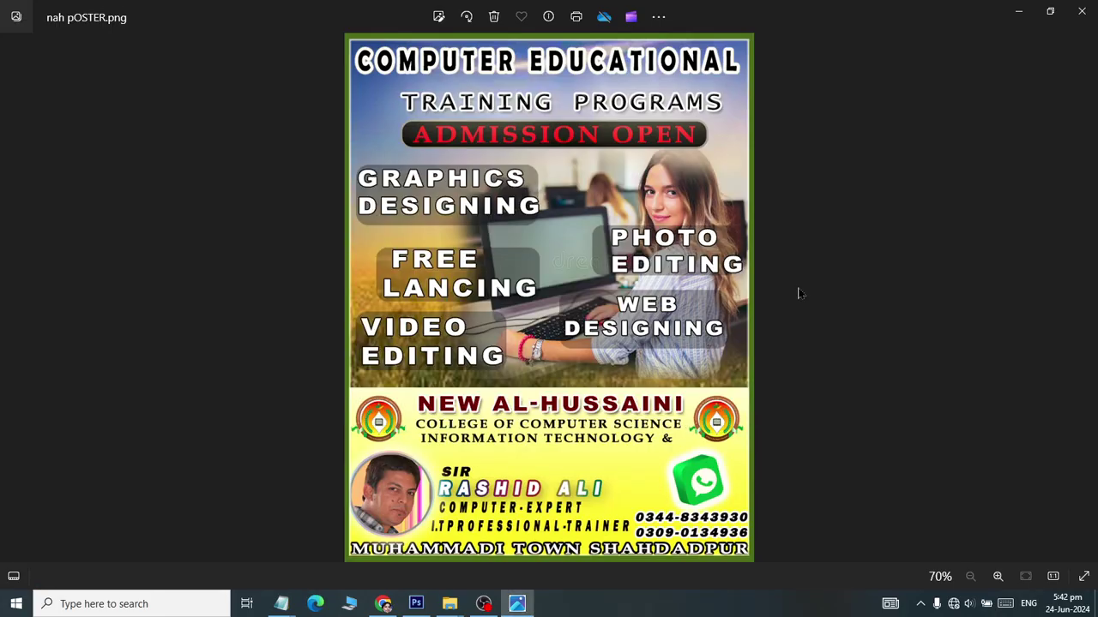
{"action": "key", "text": "alt+Tab"}
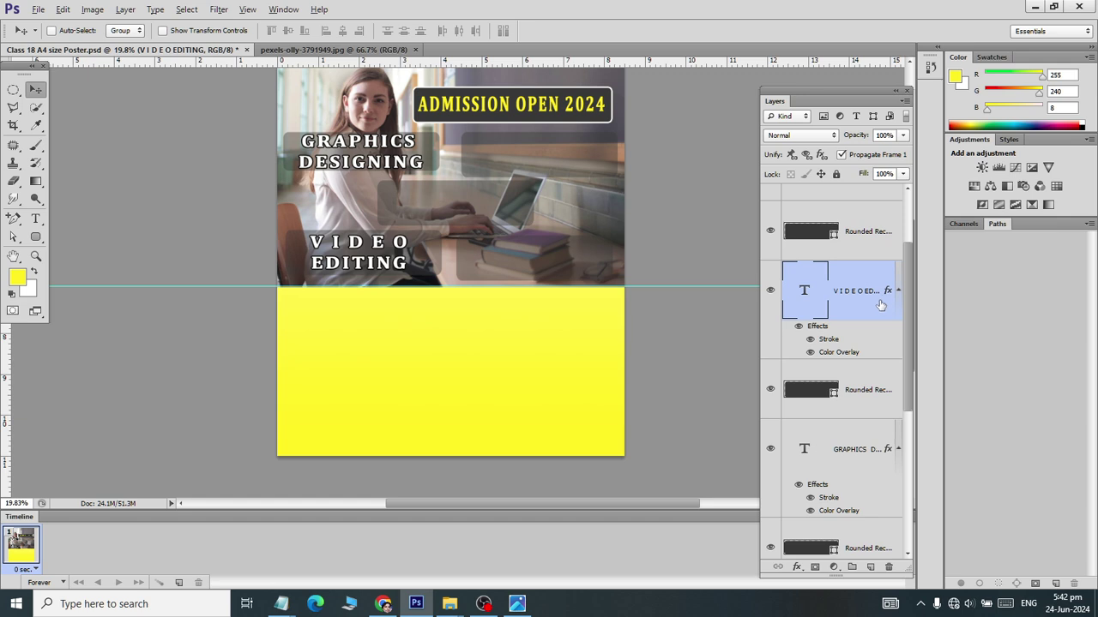
{"action": "key", "text": "ctrl+j"}
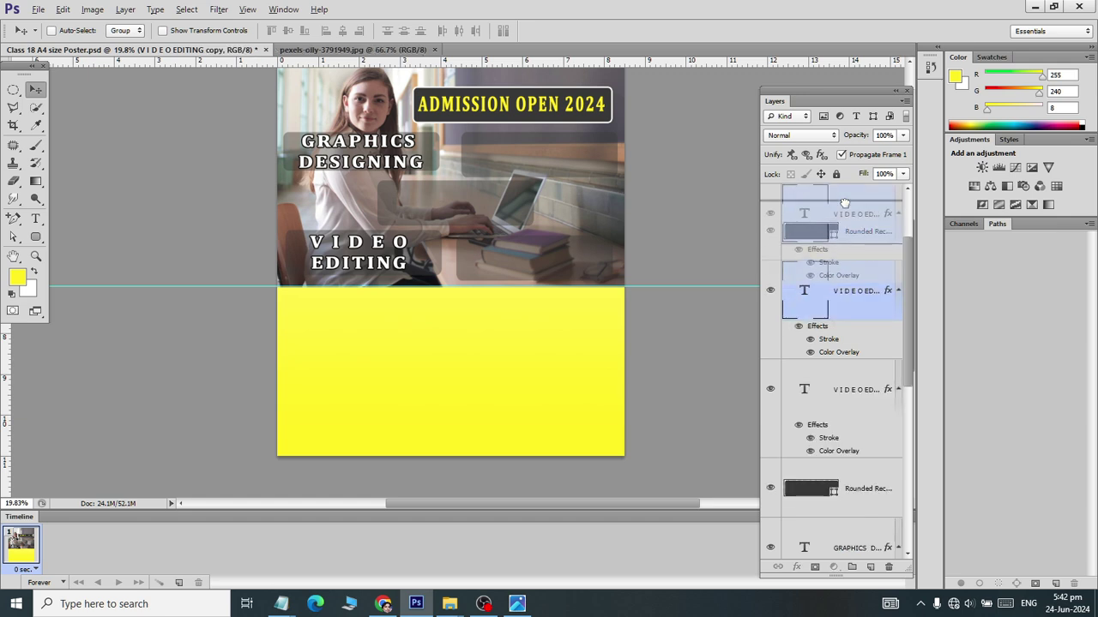
{"action": "left_click_drag", "start_coordinate": [841, 294], "coordinate": [836, 214]}
{"action": "left_click_drag", "start_coordinate": [348, 269], "coordinate": [526, 163]}
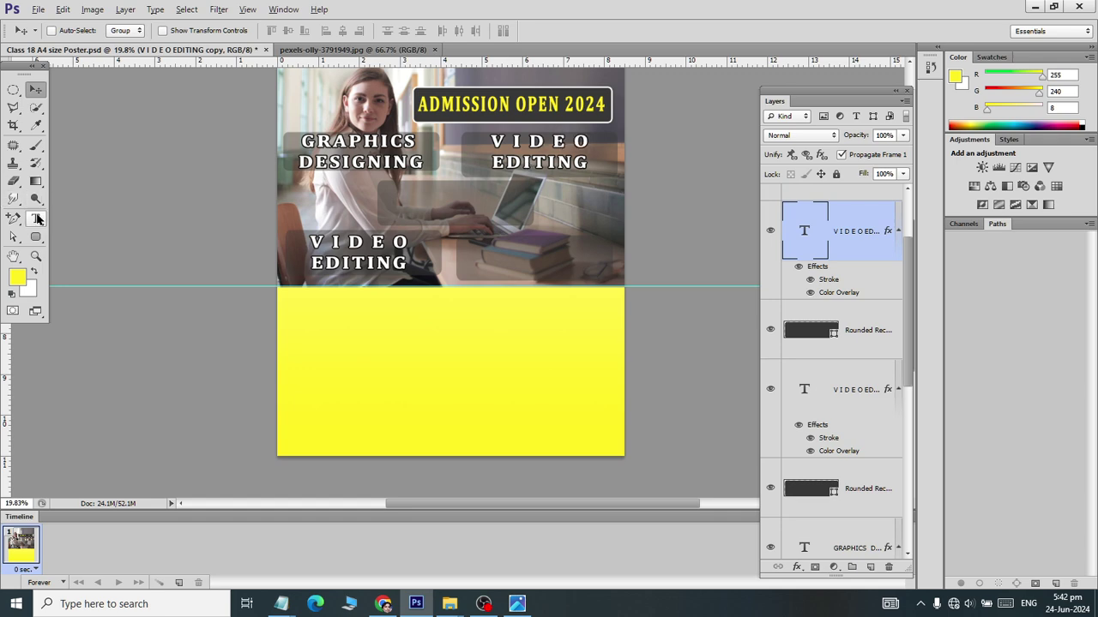
- Retype the upper-right label as 'P H O T O EDITING'
{"action": "left_click", "coordinate": [35, 219]}
{"action": "left_click", "coordinate": [500, 137]}
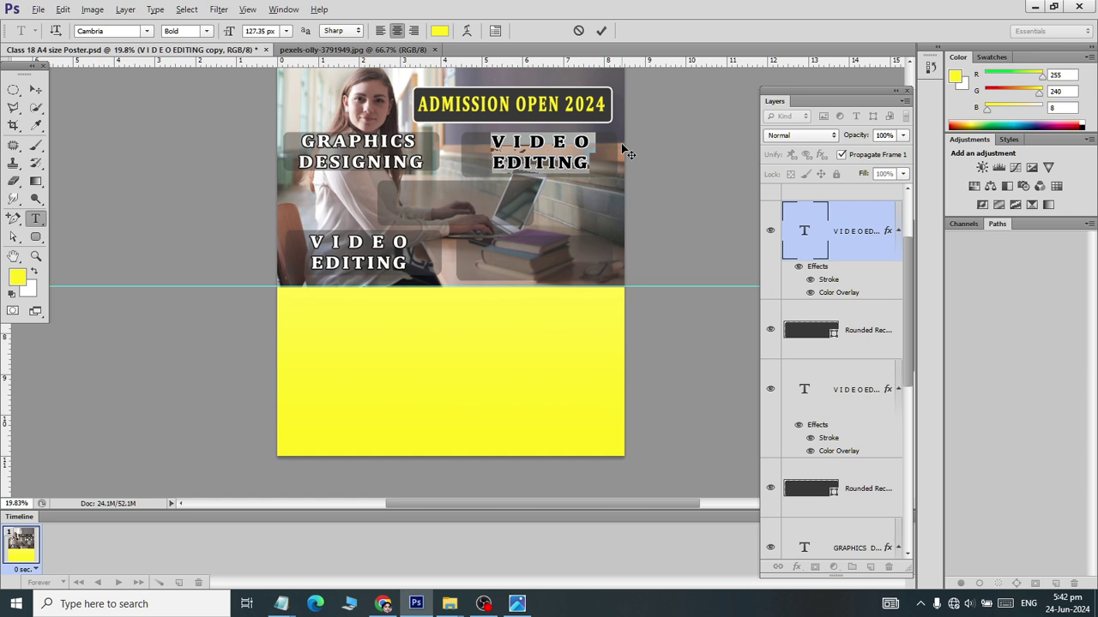
{"action": "type", "text": "P HO"}
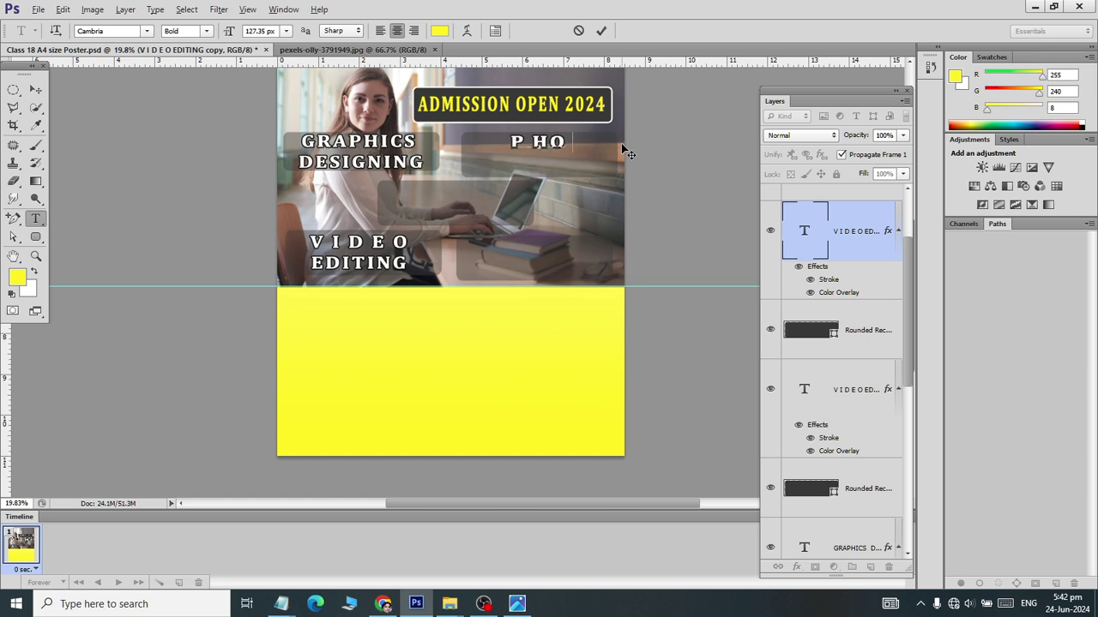
{"action": "key", "text": "BackSpace"}
{"action": "type", "text": "O T"}
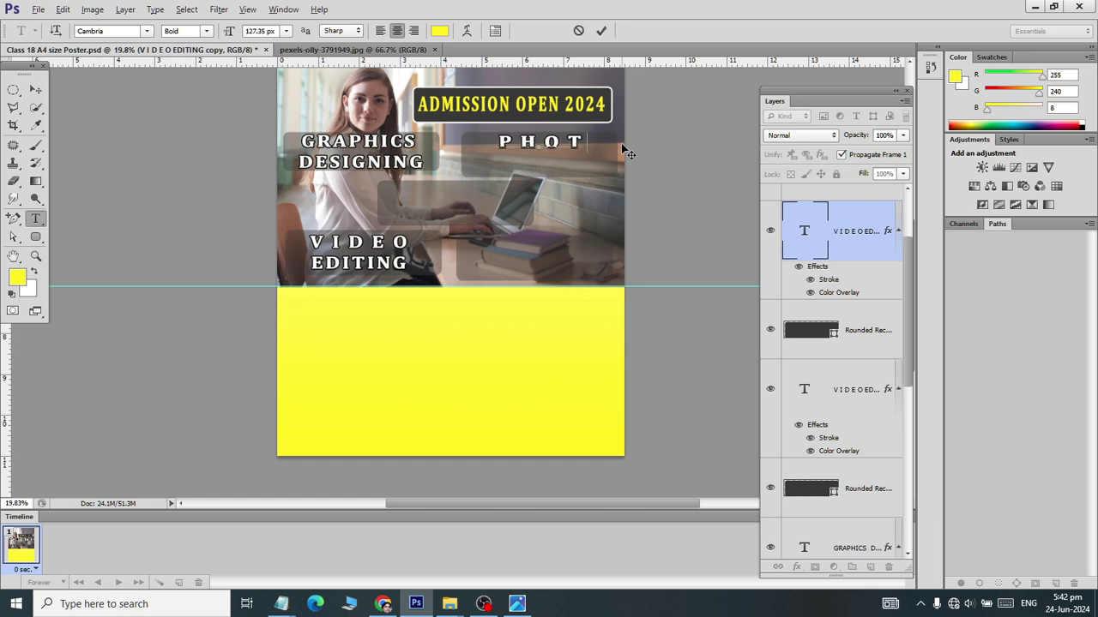
{"action": "type", "text": " O "}
{"action": "type", "text": "EDI"}
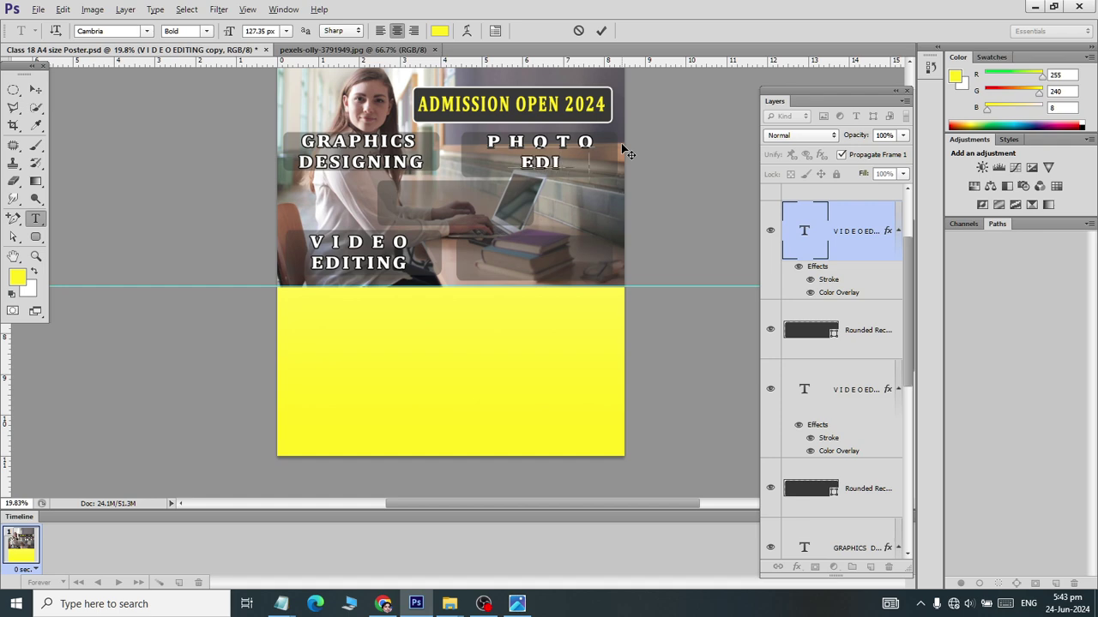
{"action": "type", "text": "TING"}
{"action": "left_click", "coordinate": [35, 90]}
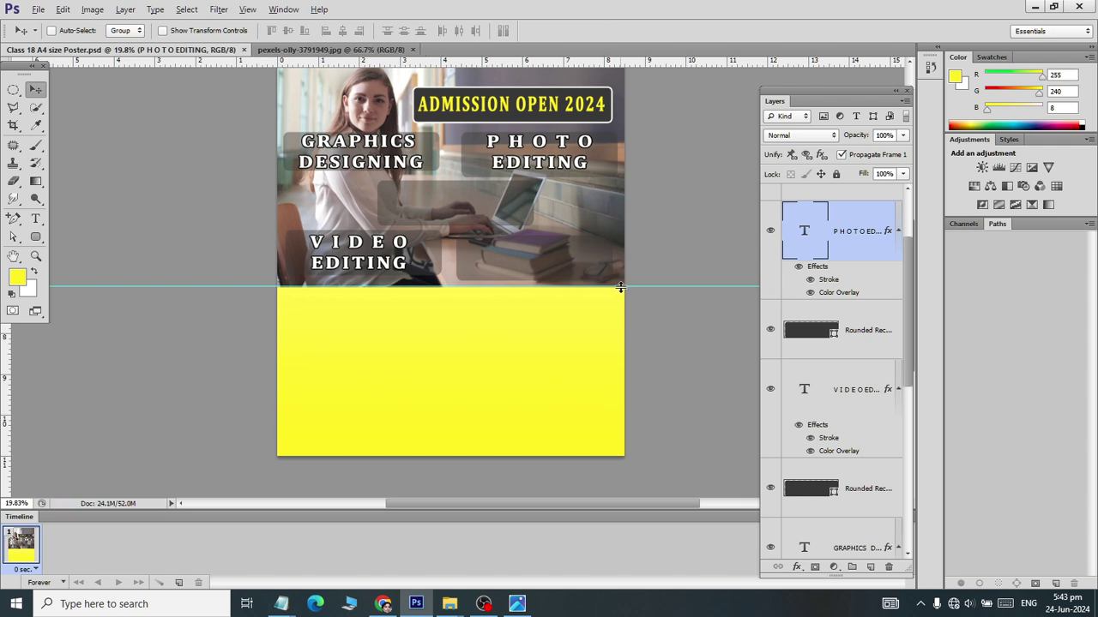
{"action": "scroll", "coordinate": [784, 247], "scroll_direction": "up", "scroll_amount": 2}
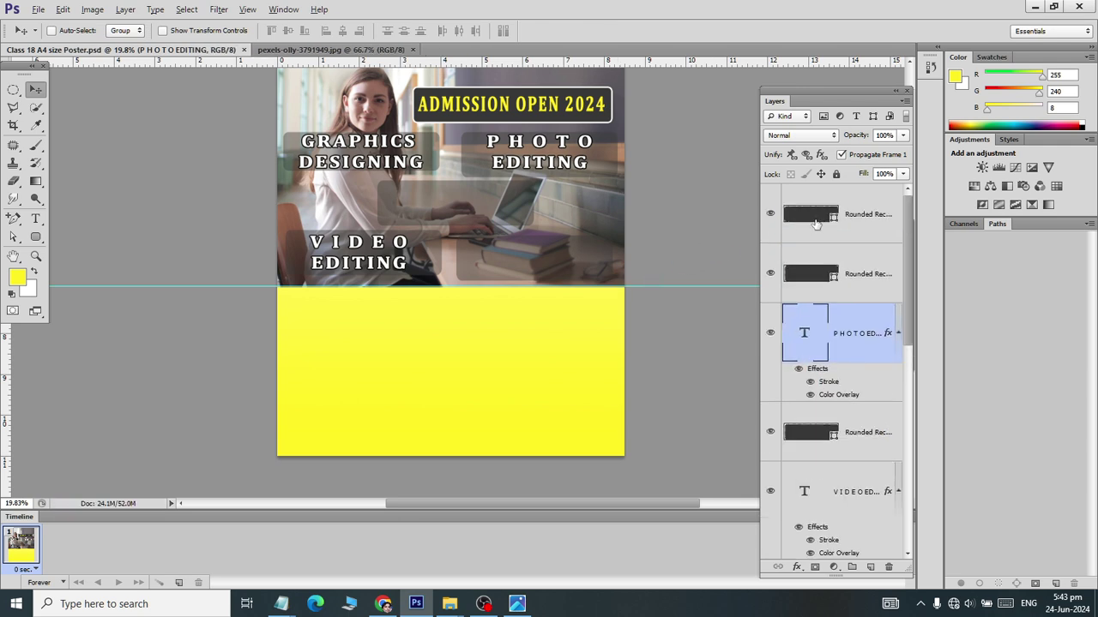
- Duplicate the PHOTO EDITING label and move the copy into the centre box
{"action": "key", "text": "alt+Tab"}
{"action": "key", "text": "alt+Tab"}
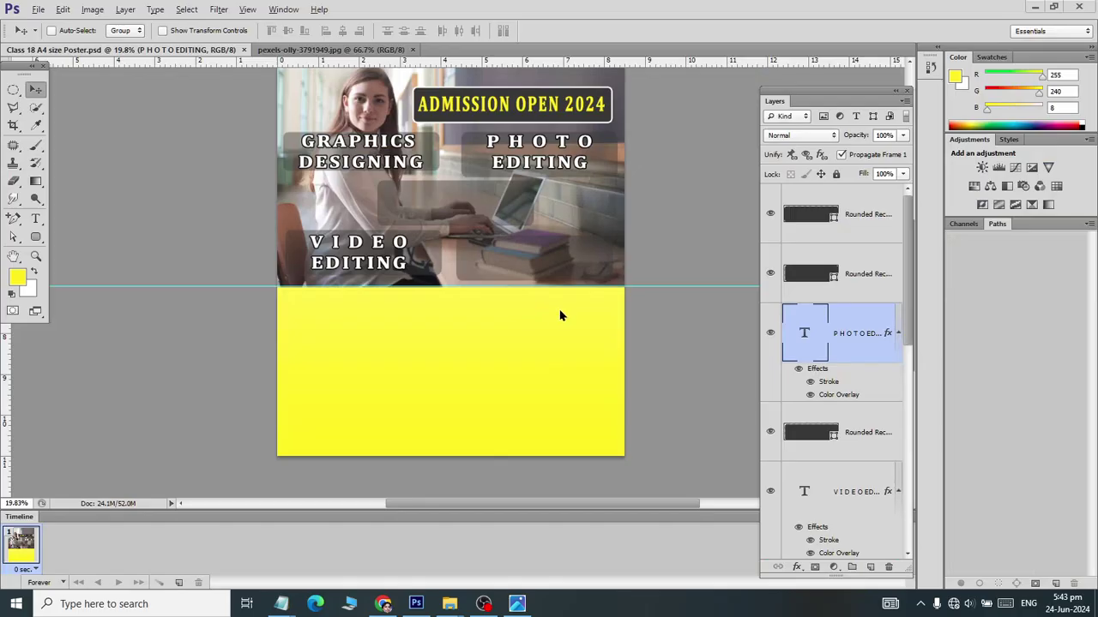
{"action": "left_click", "coordinate": [769, 274]}
{"action": "left_click", "coordinate": [769, 273]}
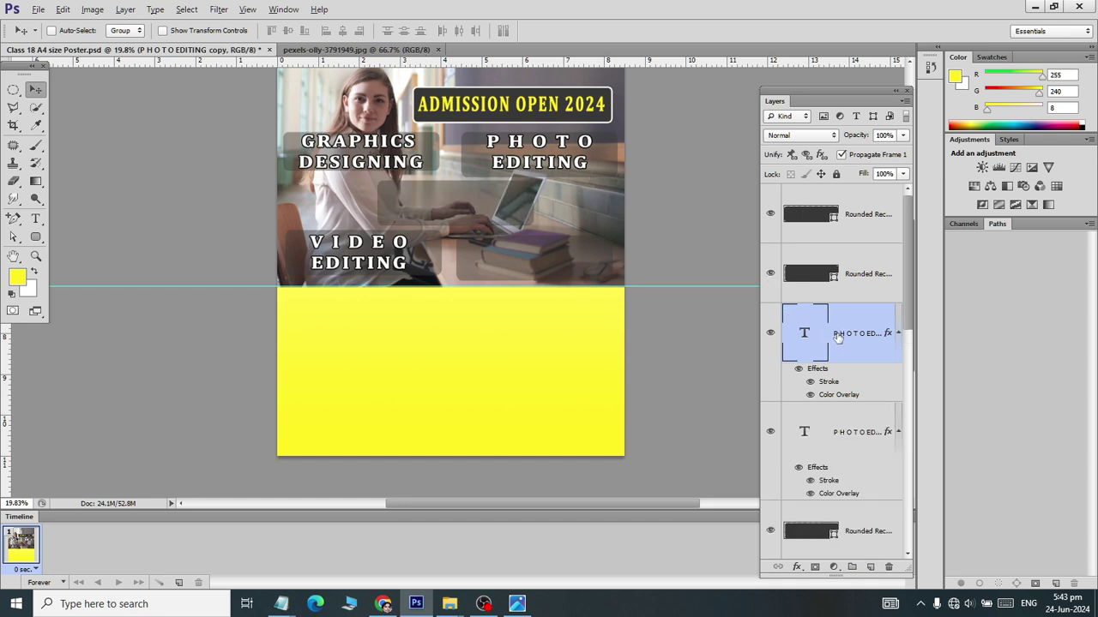
{"action": "left_click_drag", "start_coordinate": [840, 335], "coordinate": [823, 244]}
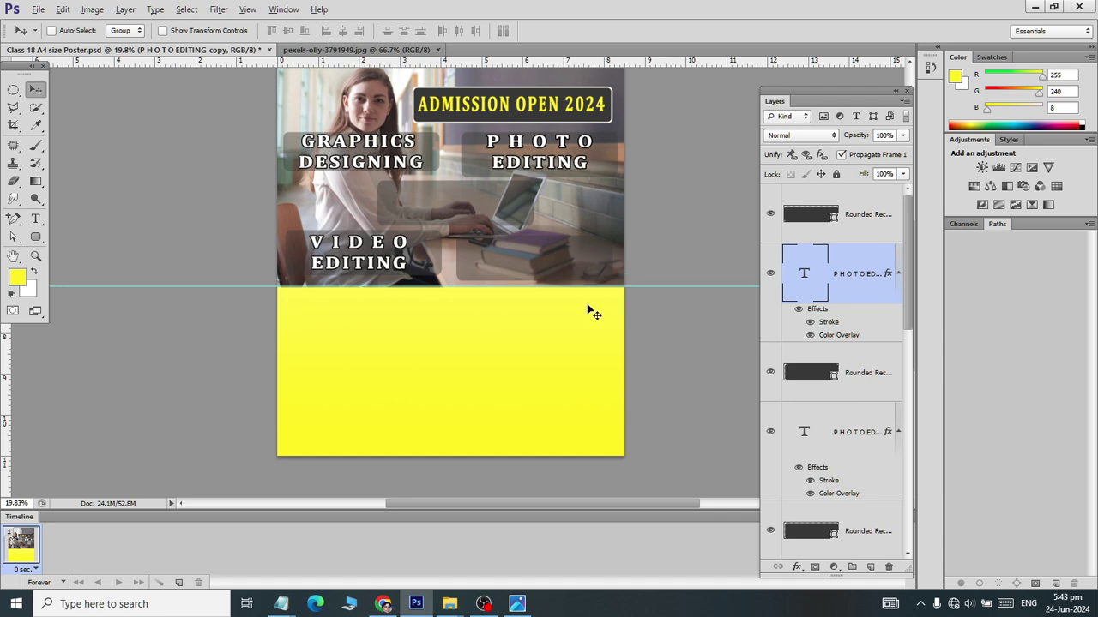
{"action": "left_click_drag", "start_coordinate": [527, 160], "coordinate": [447, 213]}
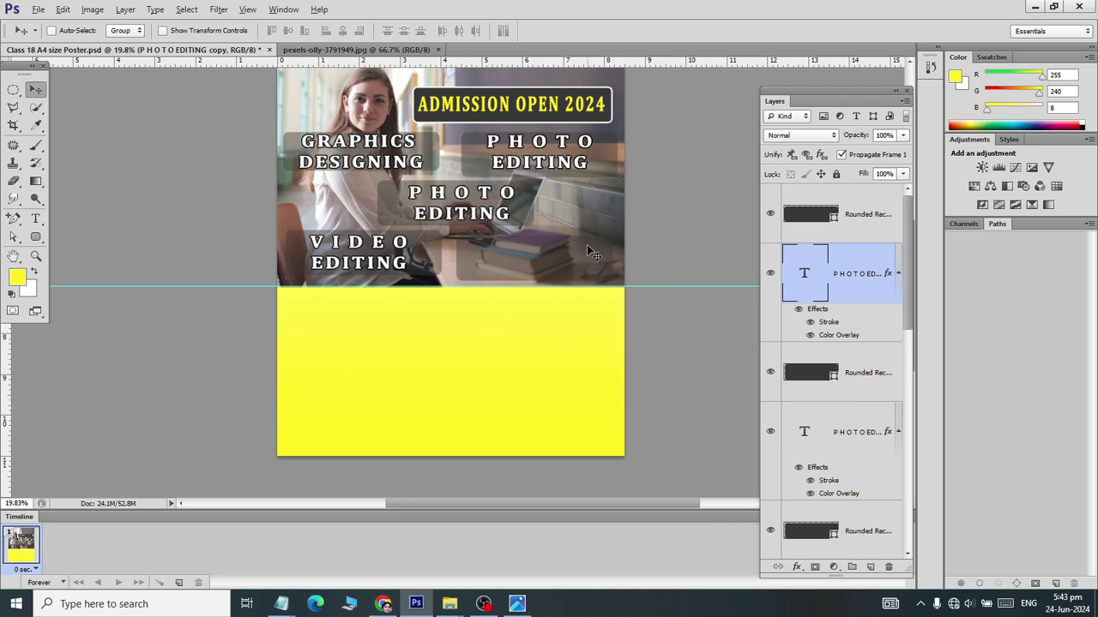
- Retype the centre label as 'F R E E' over 'LANCING' on two lines
{"action": "left_click", "coordinate": [35, 219]}
{"action": "left_click", "coordinate": [447, 196]}
{"action": "key", "text": "ctrl+a"}
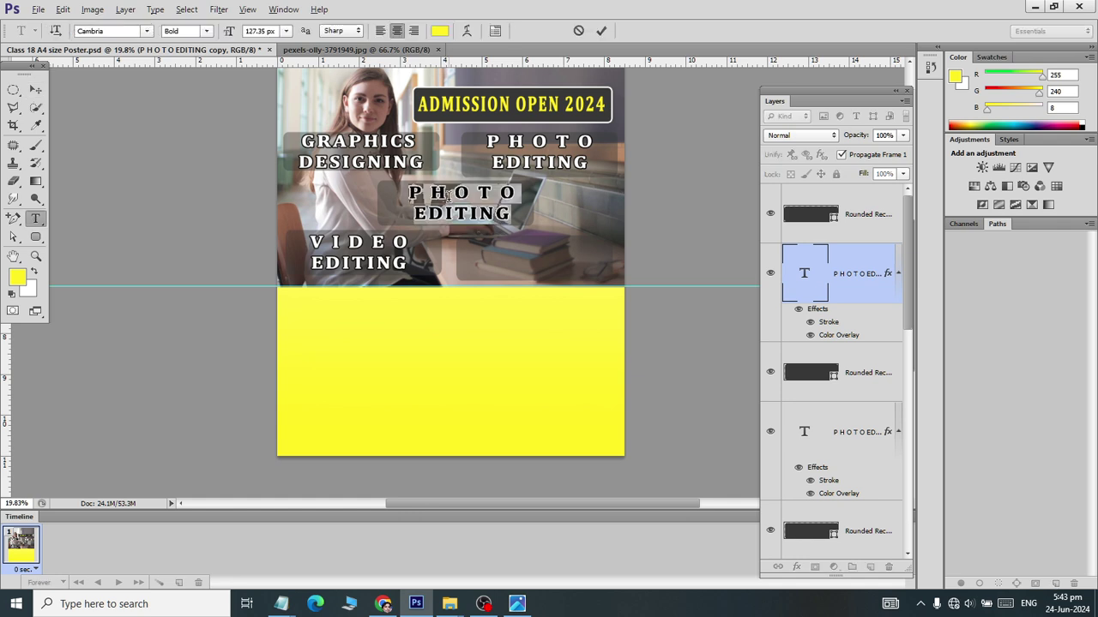
{"action": "type", "text": "F R E"}
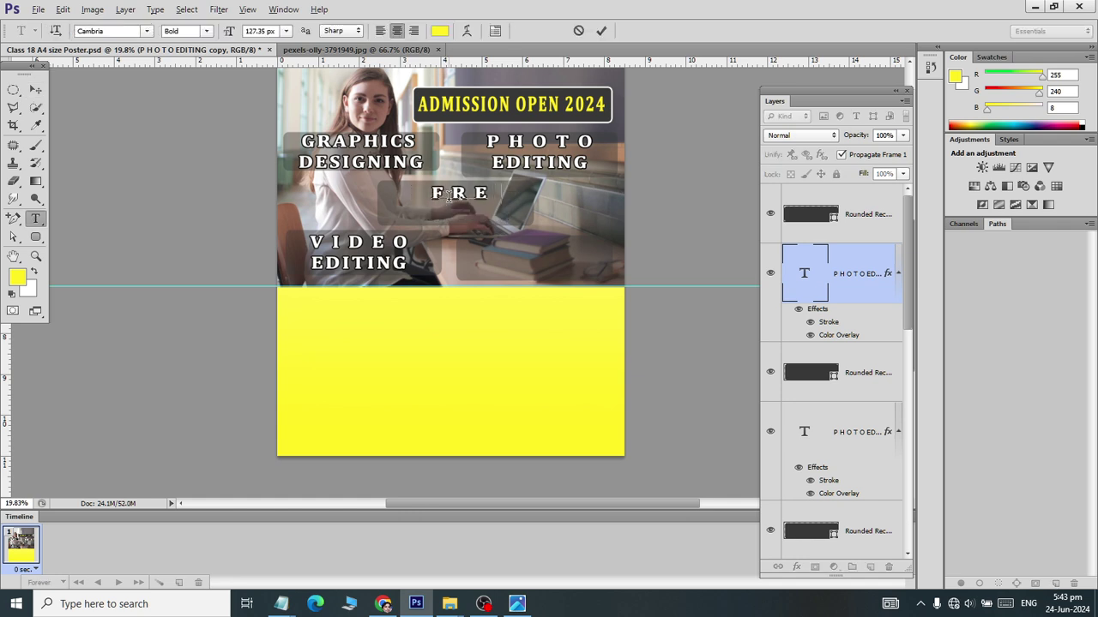
{"action": "type", "text": " E"}
{"action": "key", "text": "Return"}
{"action": "type", "text": "LANCING"}
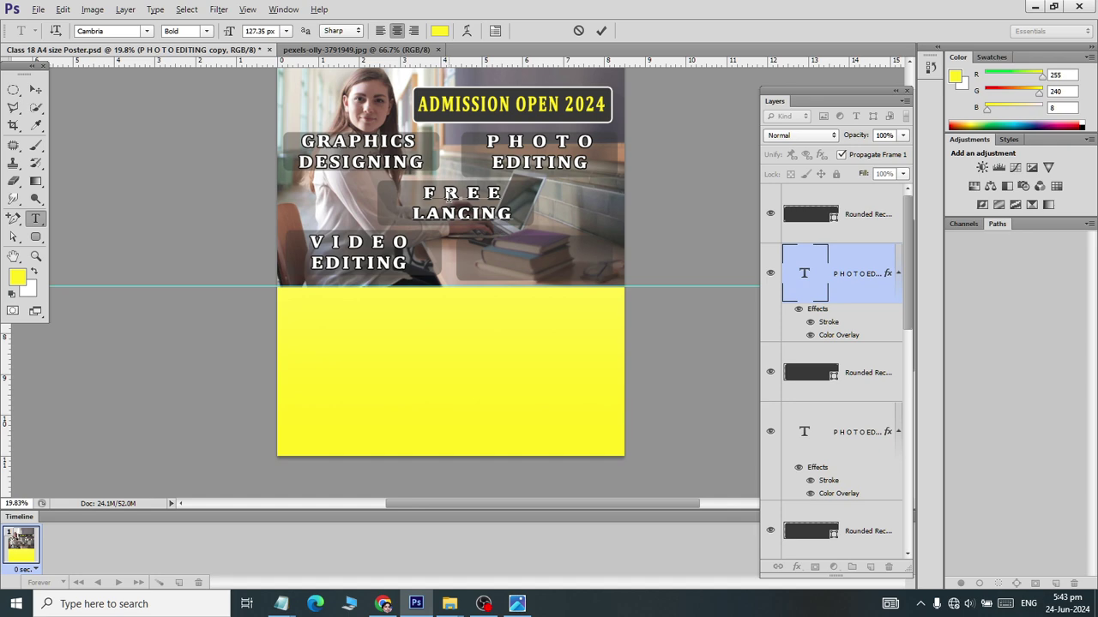
{"action": "left_click", "coordinate": [35, 89]}
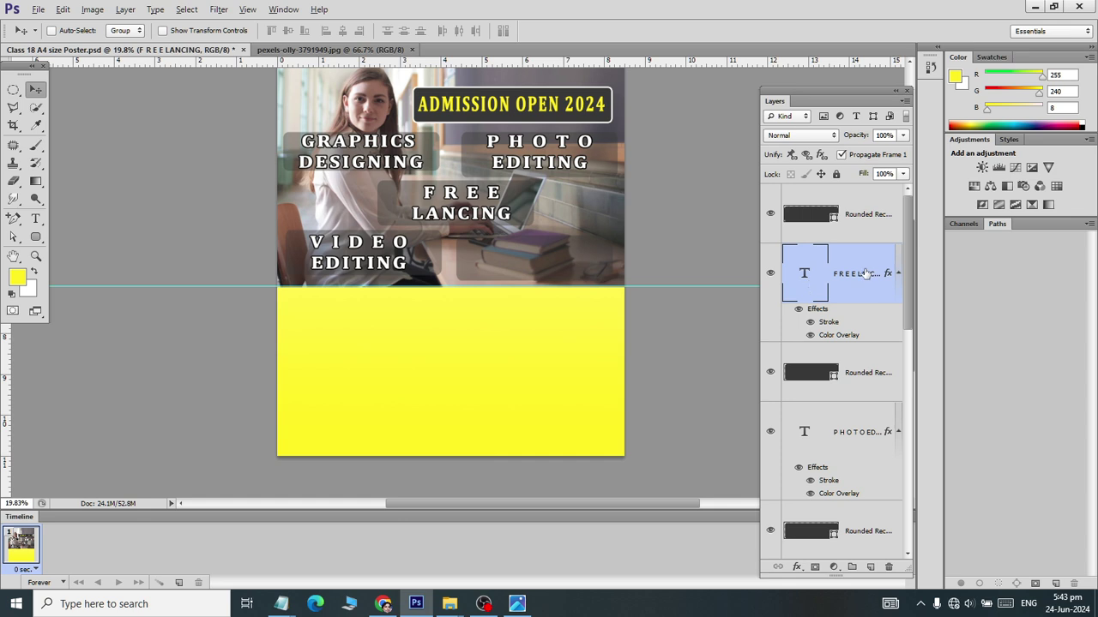
- Duplicate the FREE LANCING label and move the copy into the lower-right box
{"action": "key", "text": "ctrl+j"}
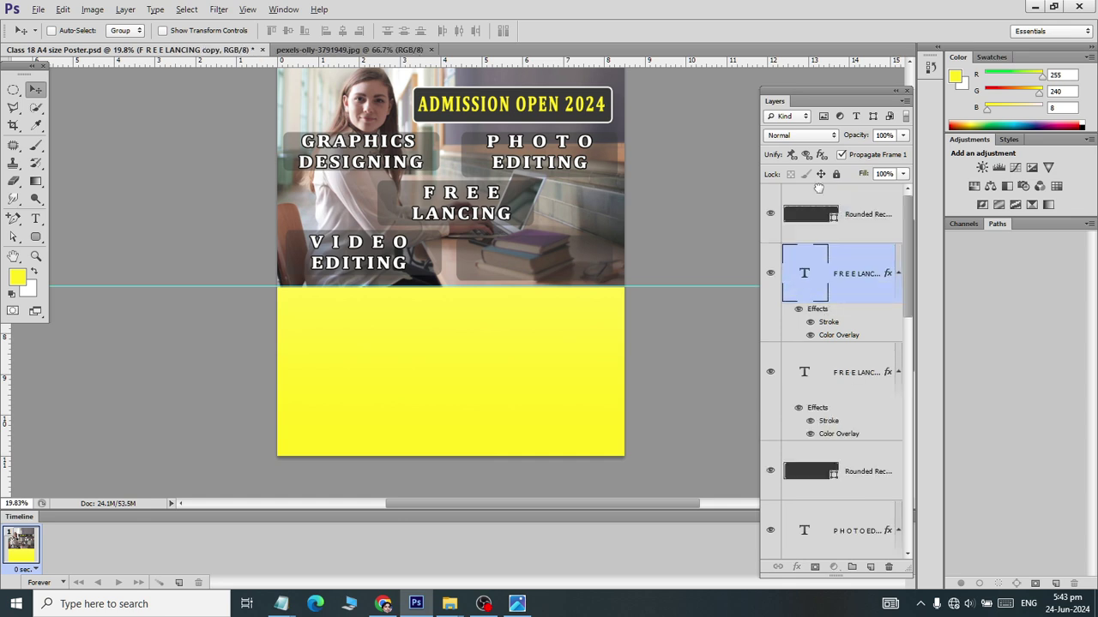
{"action": "left_click_drag", "start_coordinate": [819, 187], "coordinate": [819, 190]}
{"action": "left_click", "coordinate": [770, 313]}
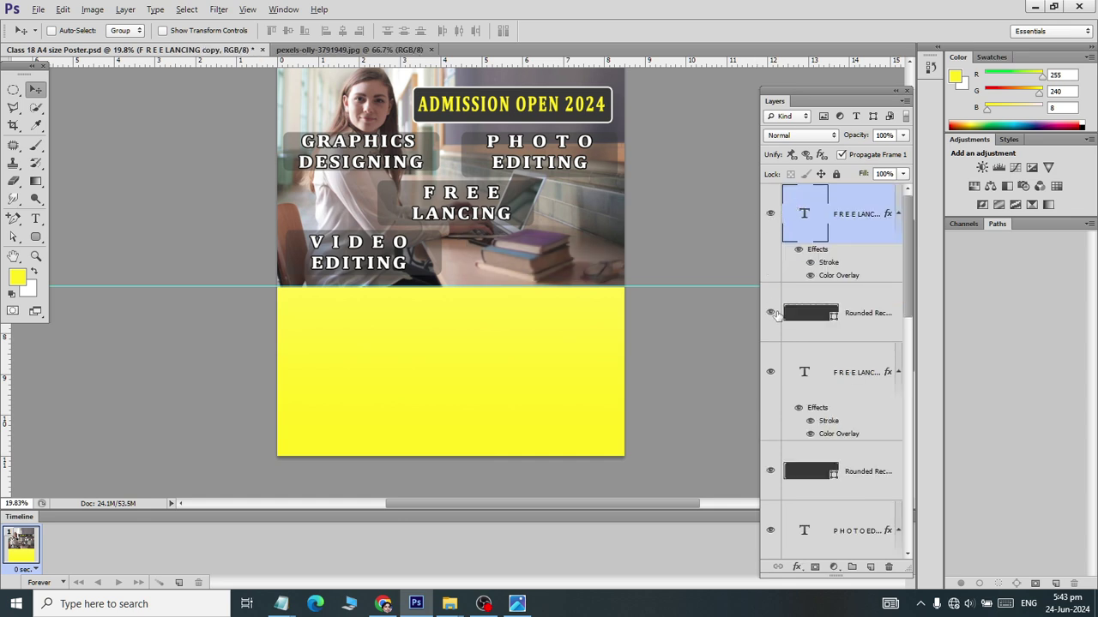
{"action": "left_click", "coordinate": [770, 213]}
{"action": "left_click", "coordinate": [770, 215]}
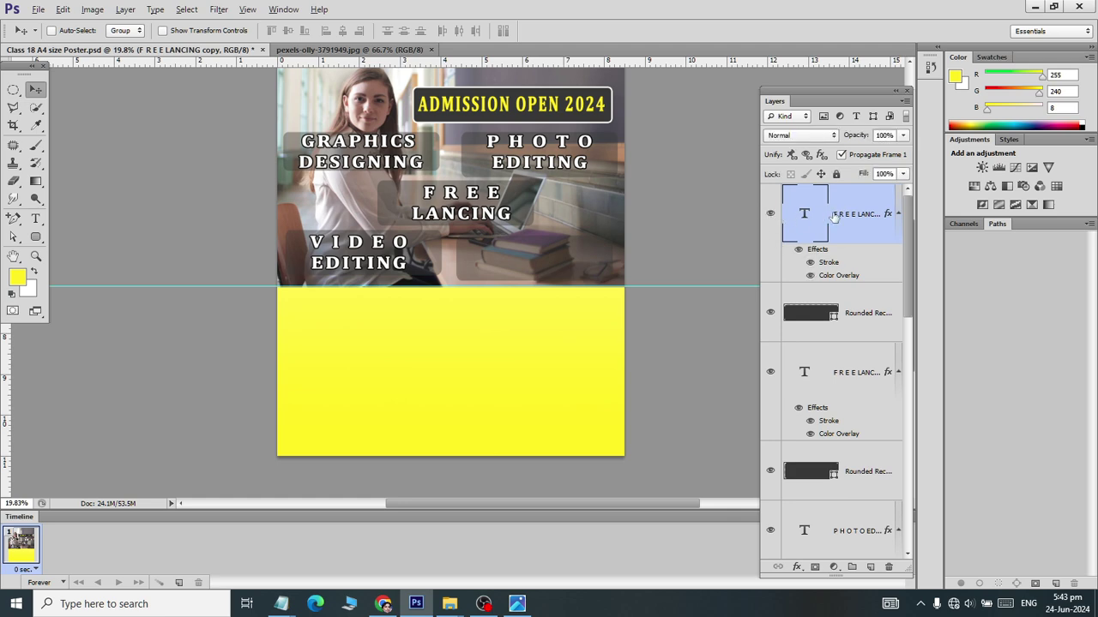
{"action": "mouse_move", "coordinate": [408, 197]}
{"action": "left_mouse_down"}
{"action": "mouse_move", "coordinate": [468, 219]}
{"action": "mouse_move", "coordinate": [484, 247]}
{"action": "left_mouse_up"}
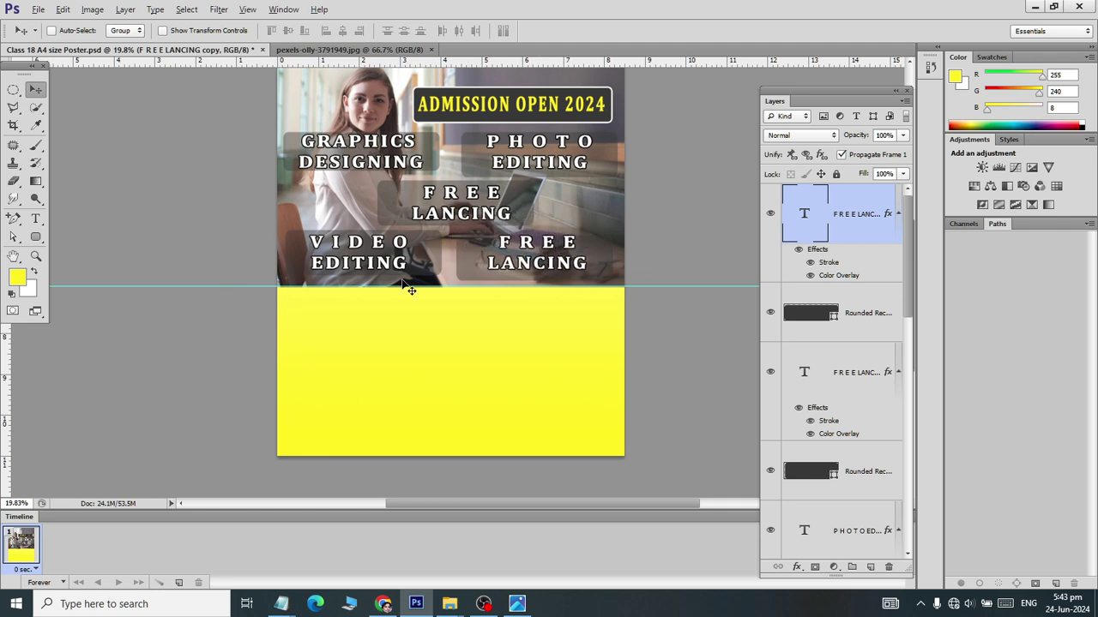
{"action": "key", "text": "Down"}
{"action": "key", "text": "Down"}
{"action": "key", "text": "Down"}
{"action": "key", "text": "Down"}
{"action": "key", "text": "Down"}
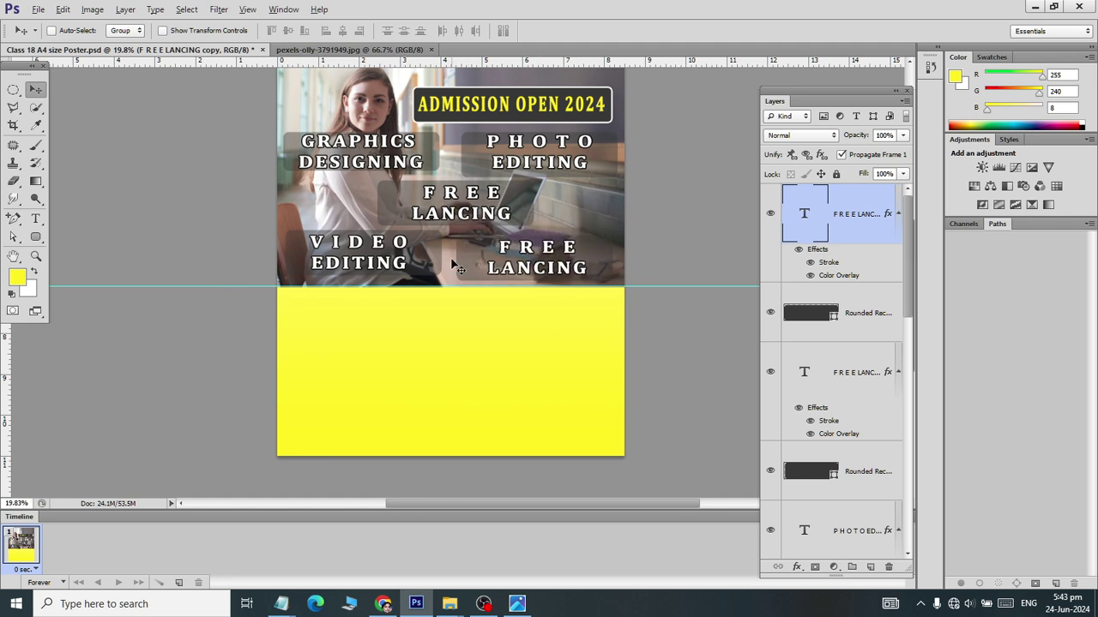
- Retype the lower-right label as 'W E B' over 'DESIGNING' on two lines
{"action": "left_click", "coordinate": [35, 220]}
{"action": "key", "text": "alt+Tab"}
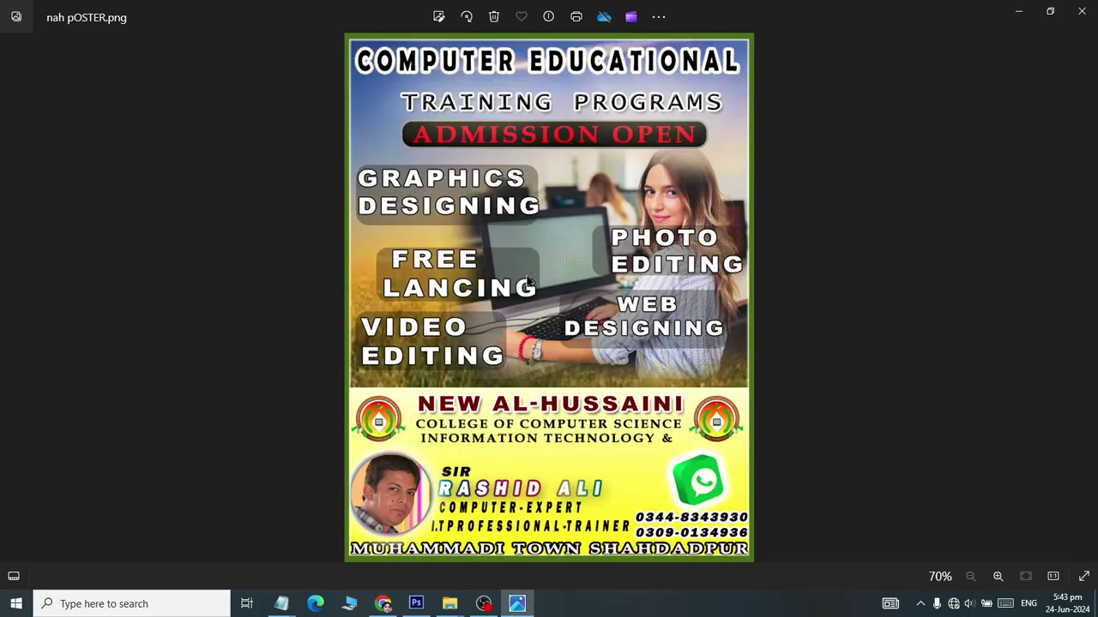
{"action": "key", "text": "alt+Tab"}
{"action": "left_click", "coordinate": [540, 254]}
{"action": "key", "text": "ctrl+a"}
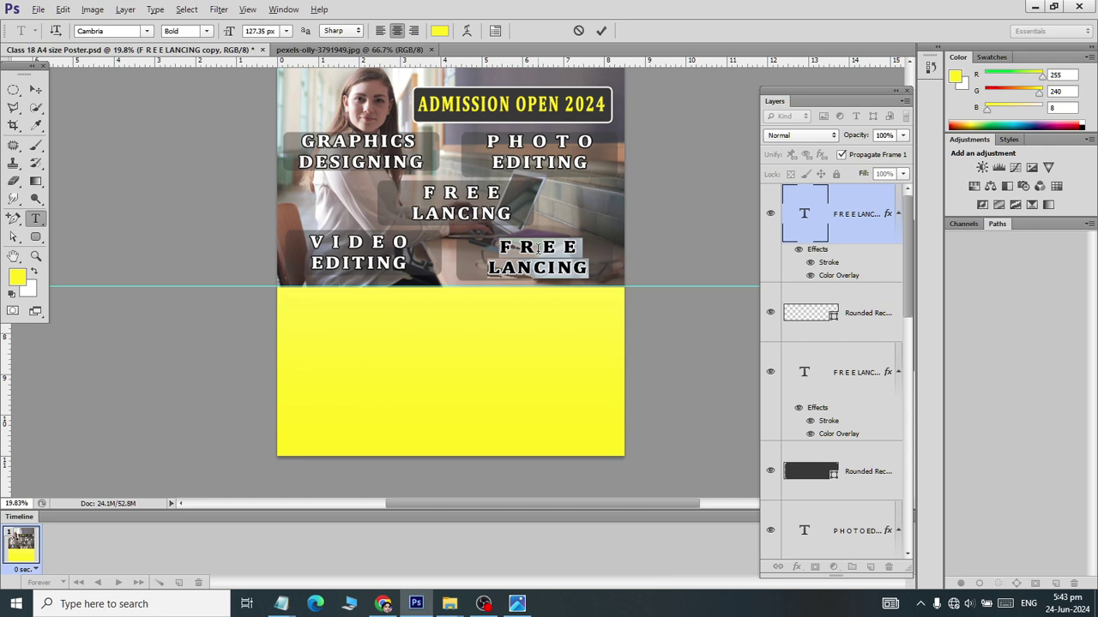
{"action": "type", "text": "W E B"}
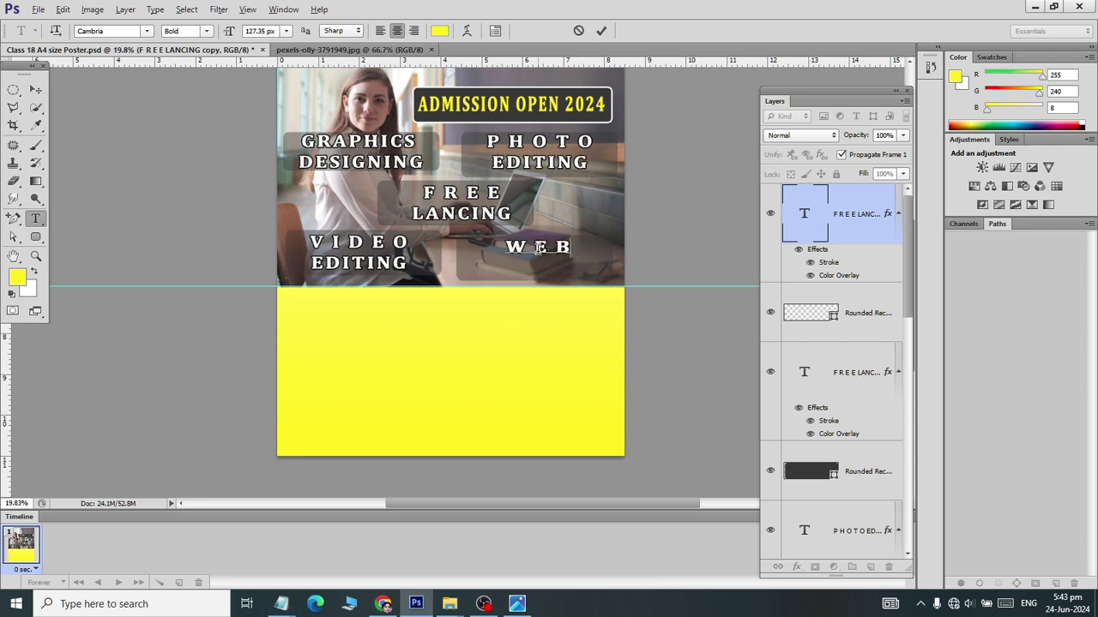
{"action": "key", "text": "Return"}
{"action": "type", "text": "DESIG"}
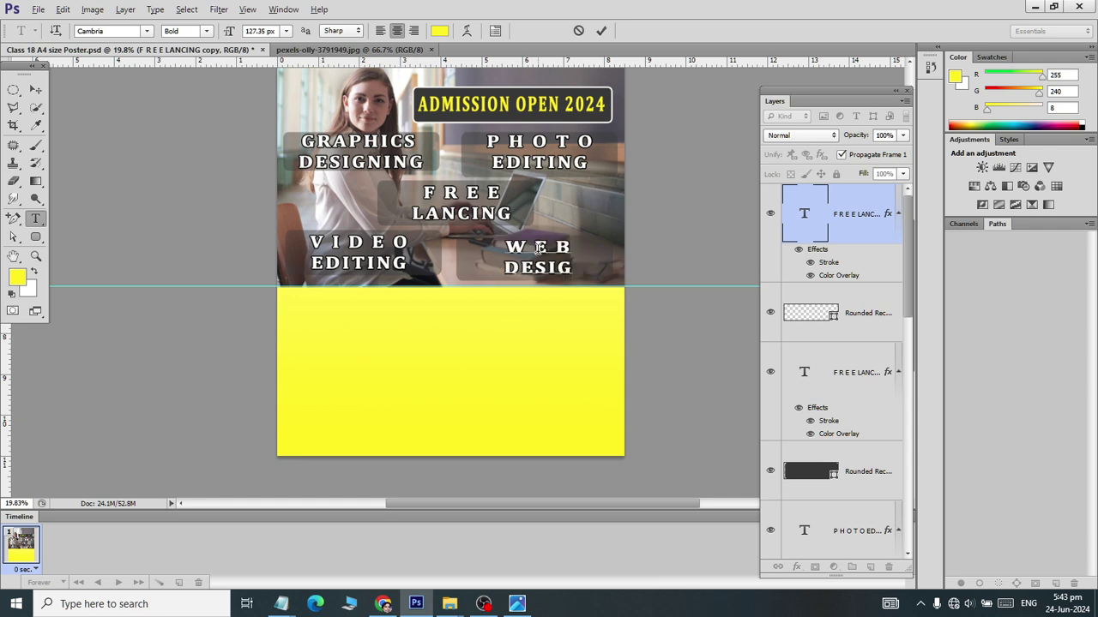
{"action": "type", "text": "I"}
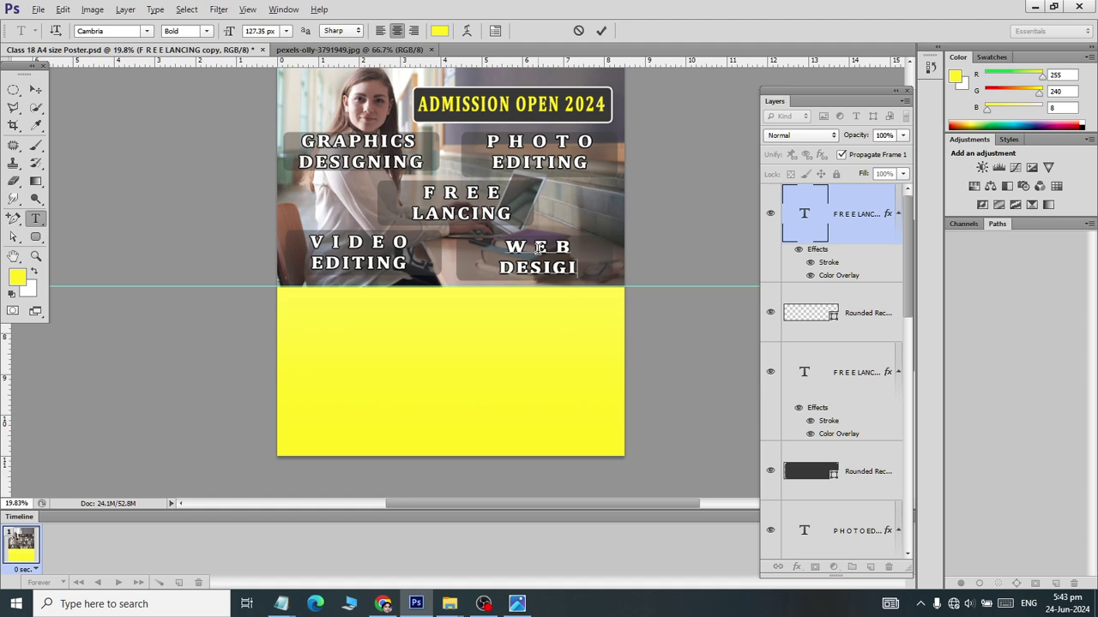
{"action": "key", "text": "BackSpace"}
{"action": "type", "text": "NING"}
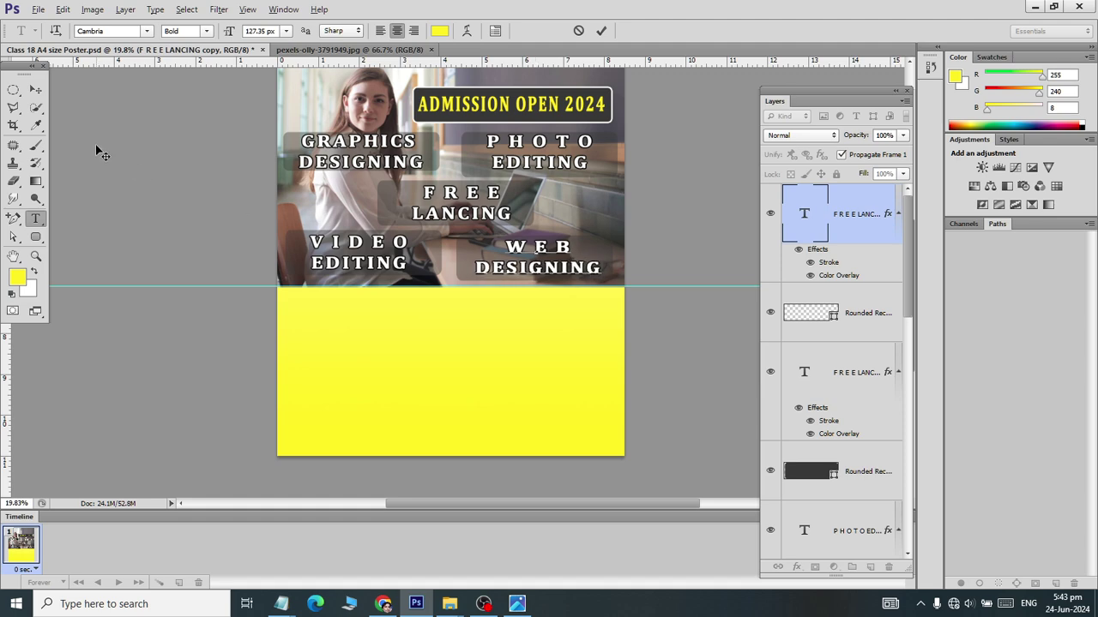
{"action": "left_click", "coordinate": [35, 90]}
{"action": "scroll", "coordinate": [410, 231], "scroll_direction": "down", "scroll_amount": 1}
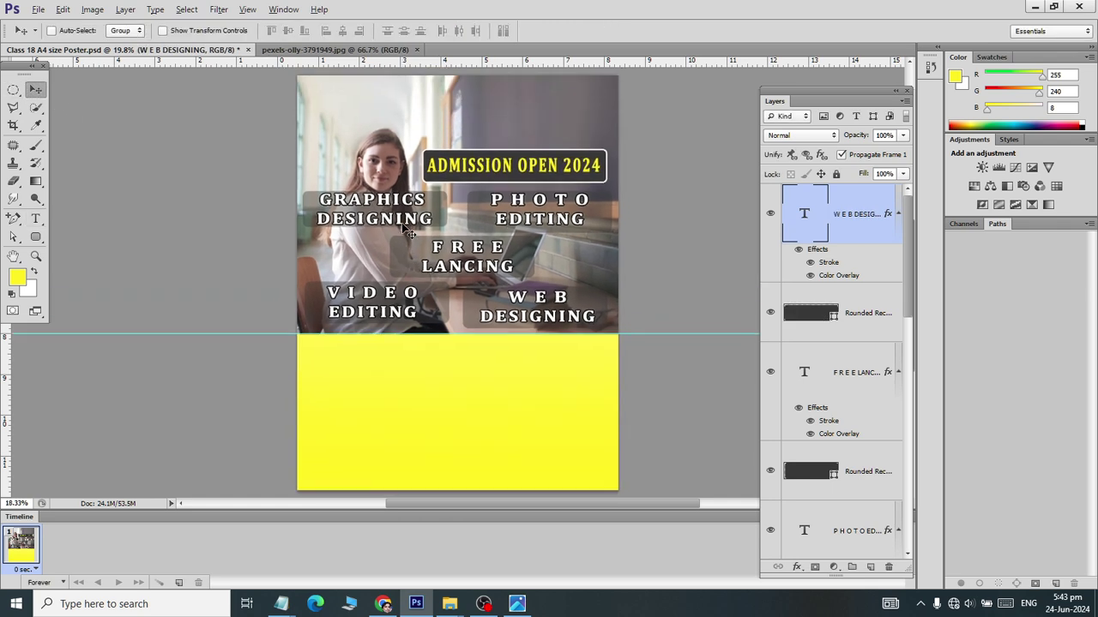
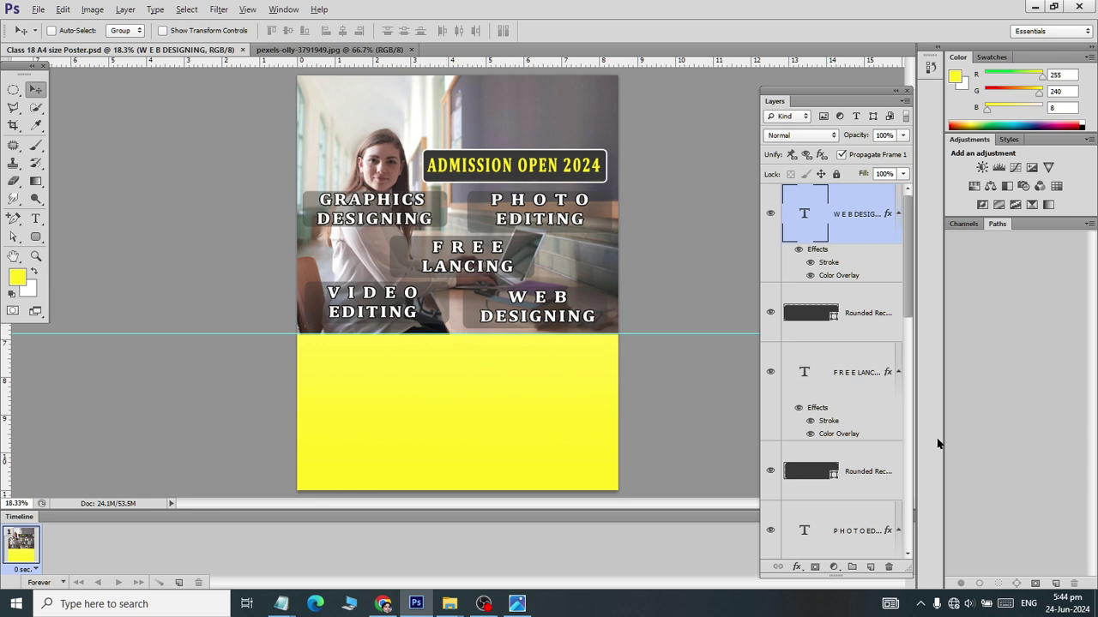
- Toggle layer visibility to find which layers hold the course-label text and boxes
{"action": "scroll", "coordinate": [852, 463], "scroll_direction": "down", "scroll_amount": 5}
{"action": "scroll", "coordinate": [853, 481], "scroll_direction": "down", "scroll_amount": 5}
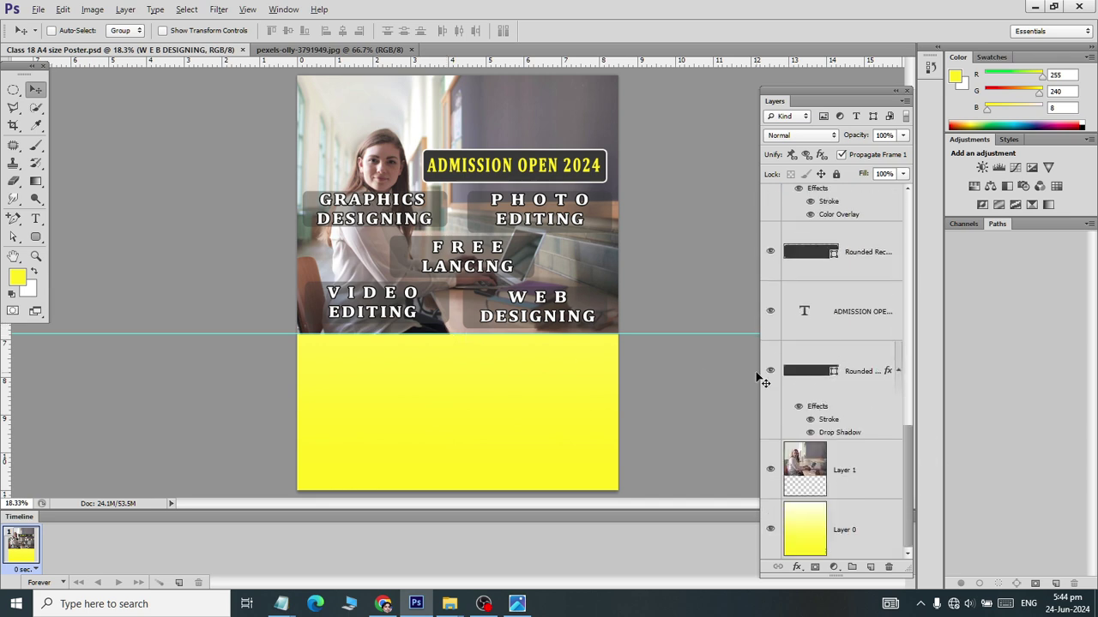
{"action": "scroll", "coordinate": [766, 377], "scroll_direction": "up", "scroll_amount": 10}
{"action": "left_click", "coordinate": [769, 372]}
{"action": "left_click", "coordinate": [769, 372]}
{"action": "left_click", "coordinate": [769, 372]}
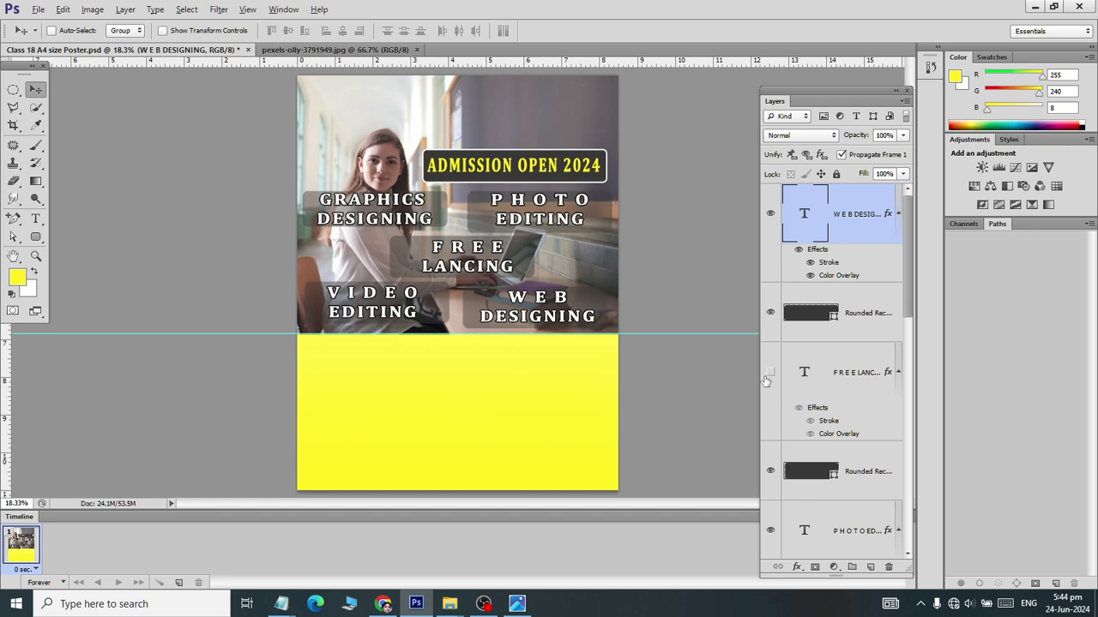
{"action": "left_click", "coordinate": [770, 313]}
{"action": "left_click", "coordinate": [770, 314]}
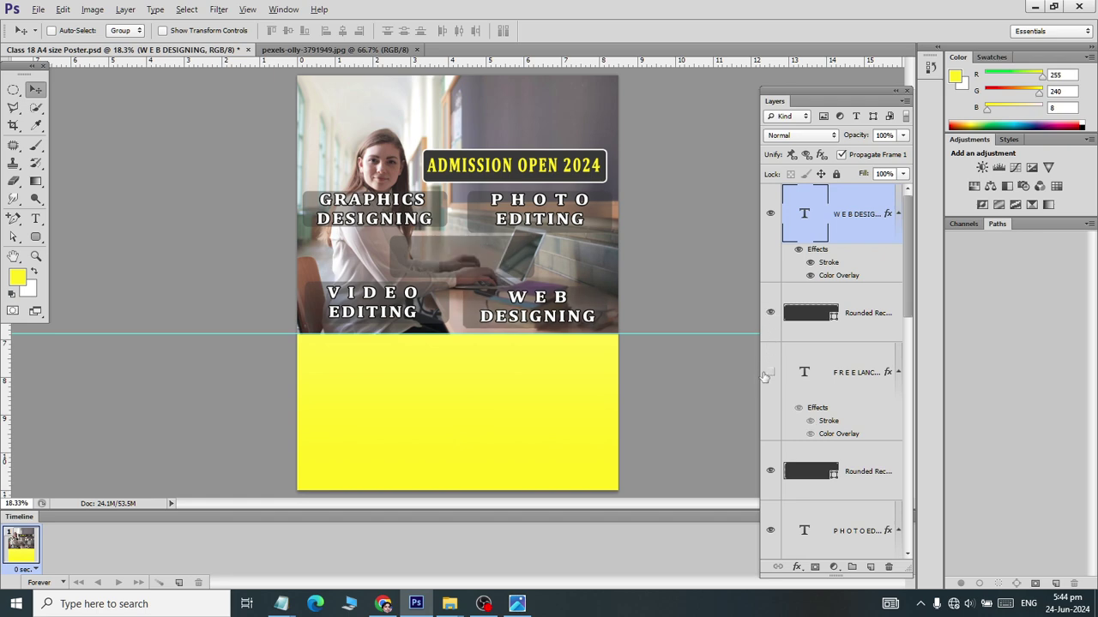
{"action": "left_click", "coordinate": [770, 372]}
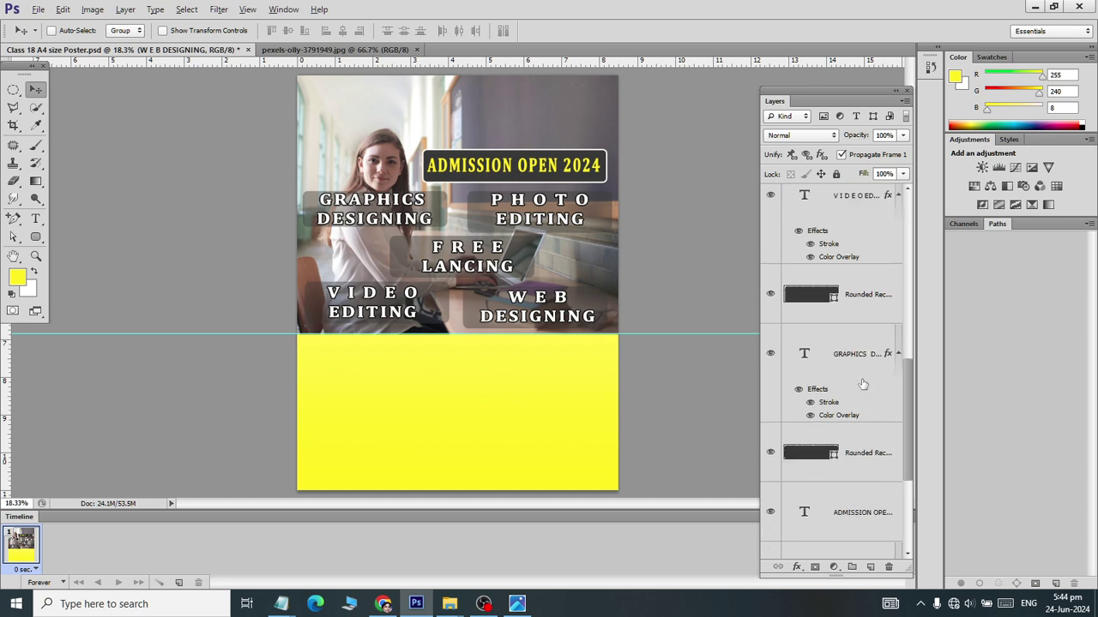
{"action": "scroll", "coordinate": [861, 379], "scroll_direction": "down", "scroll_amount": 2}
{"action": "scroll", "coordinate": [862, 380], "scroll_direction": "down", "scroll_amount": 5}
- Rename the Rounded Rectangle 1 box behind ADMISSION OPEN to 'aDMISSION'
{"action": "left_click", "coordinate": [824, 373]}
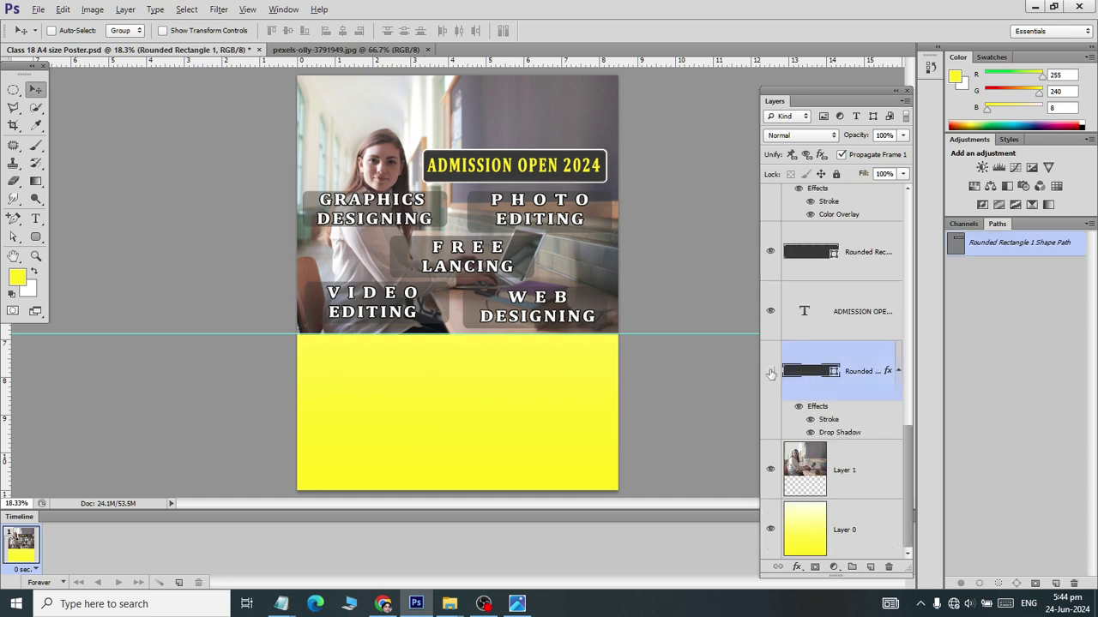
{"action": "left_click", "coordinate": [770, 371]}
{"action": "left_click", "coordinate": [770, 371]}
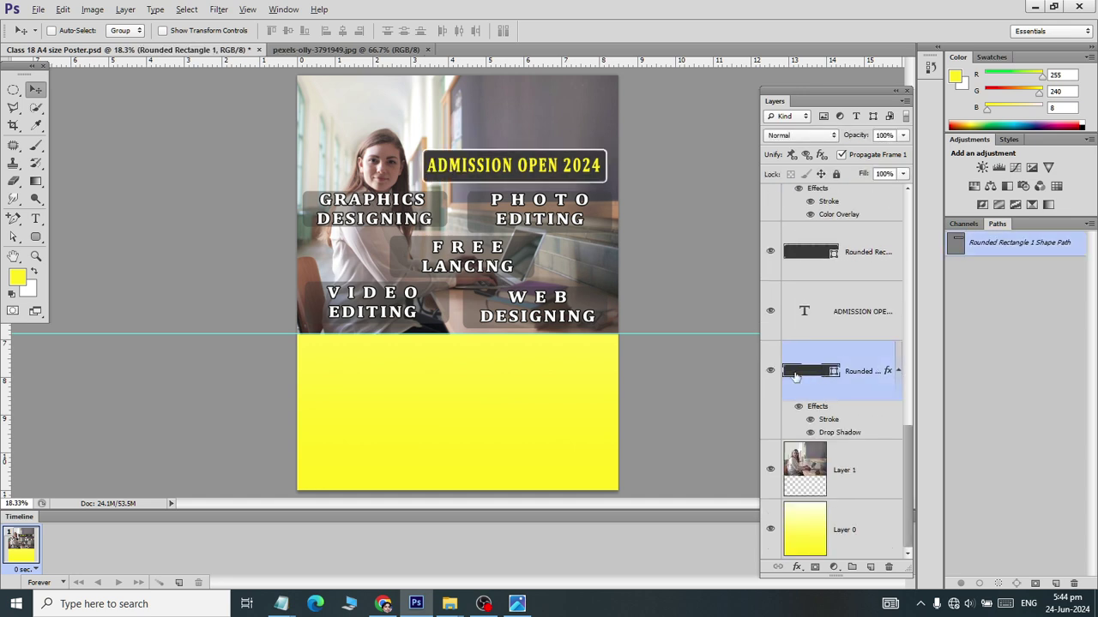
{"action": "double_click", "coordinate": [862, 372]}
{"action": "type", "text": "aDMI"}
{"action": "key", "text": "Return"}
- Rename the Rounded Rectangle 2 box behind GRAPHICS DESIGNING to 'gfx'
{"action": "left_click", "coordinate": [866, 250]}
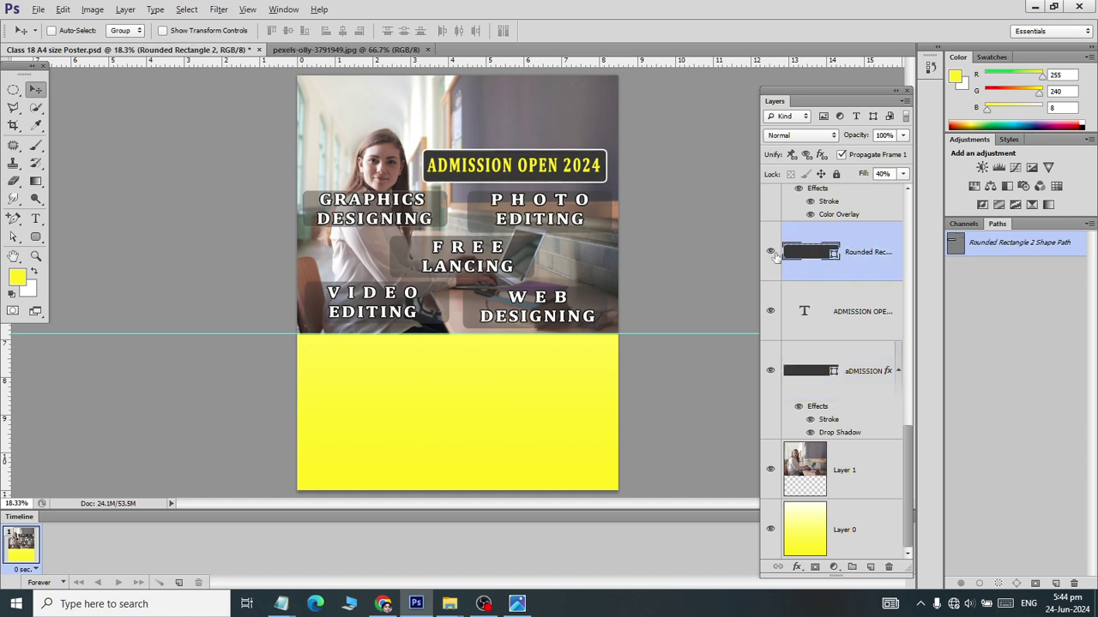
{"action": "double_click", "coordinate": [863, 251]}
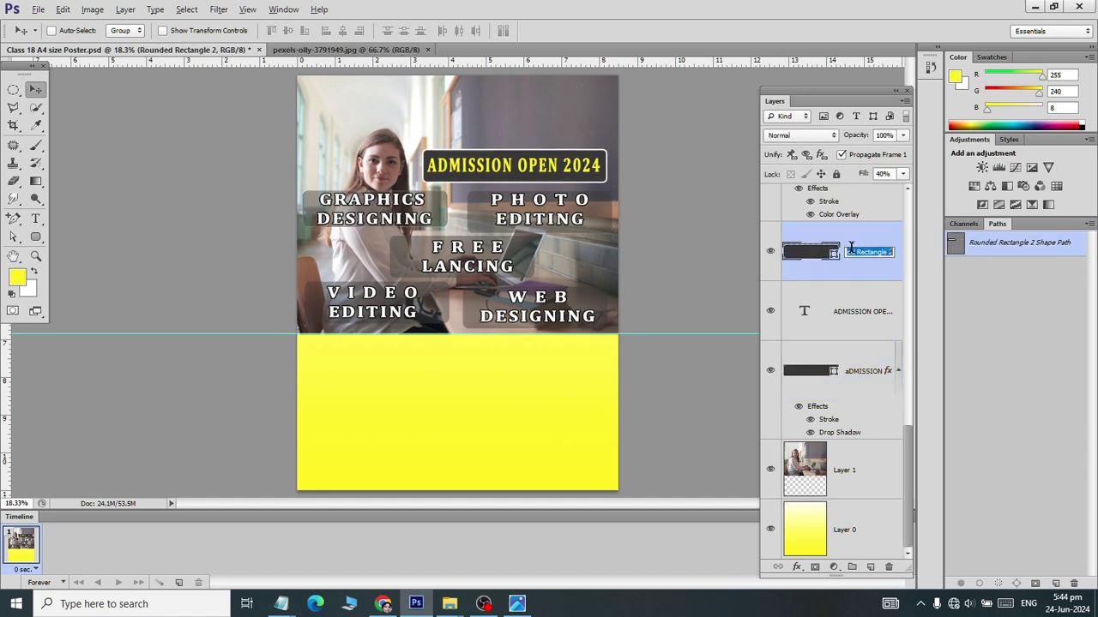
{"action": "type", "text": "gfx"}
{"action": "key", "text": "Return"}
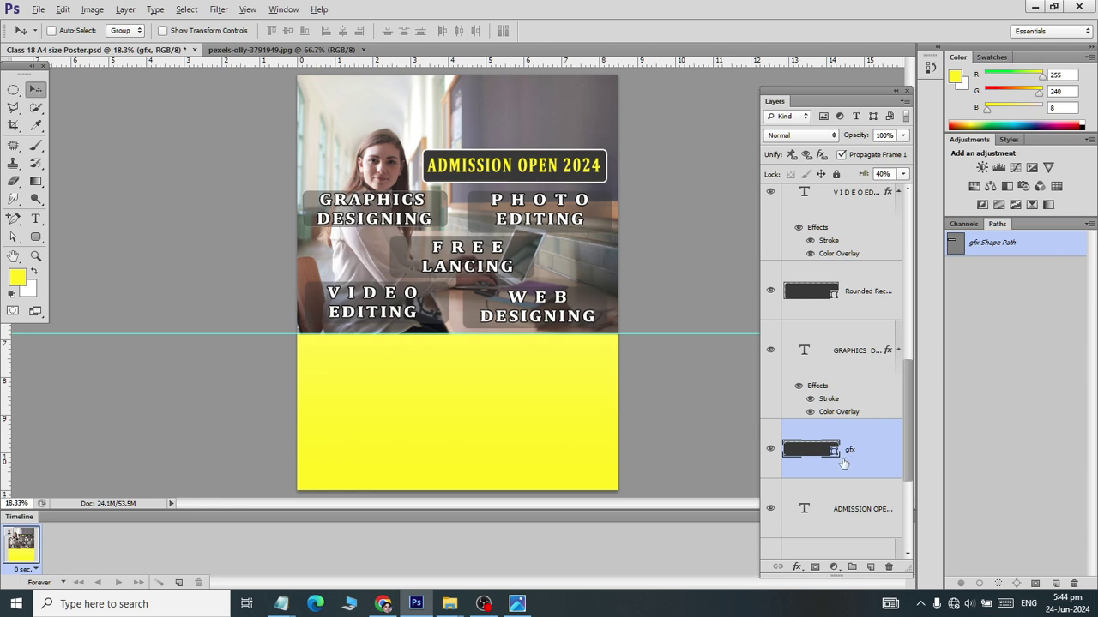
- Enable an Outer Glow on the gfx box with an initial bright blue colour
{"action": "left_click", "coordinate": [797, 566]}
{"action": "left_click", "coordinate": [826, 405]}
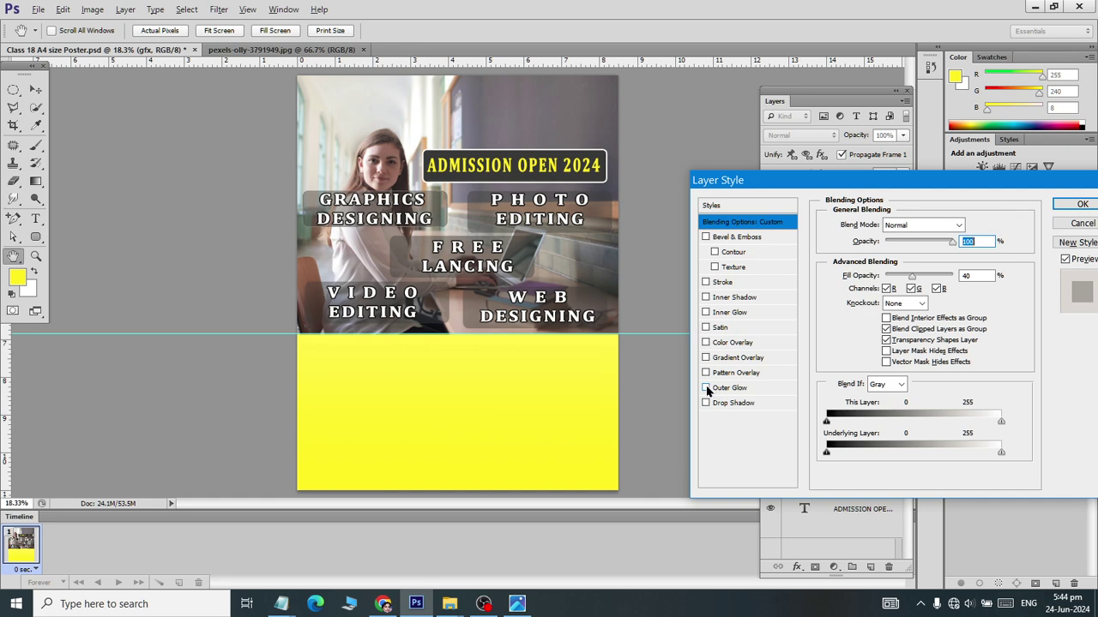
{"action": "left_click", "coordinate": [705, 388]}
{"action": "left_click", "coordinate": [746, 386]}
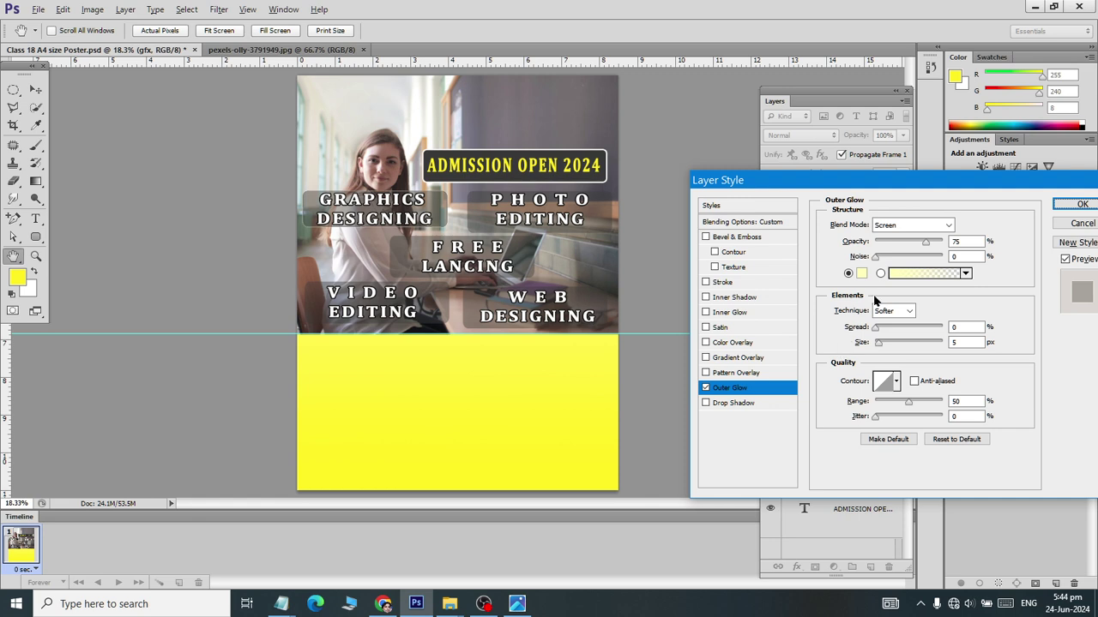
{"action": "left_click", "coordinate": [861, 272]}
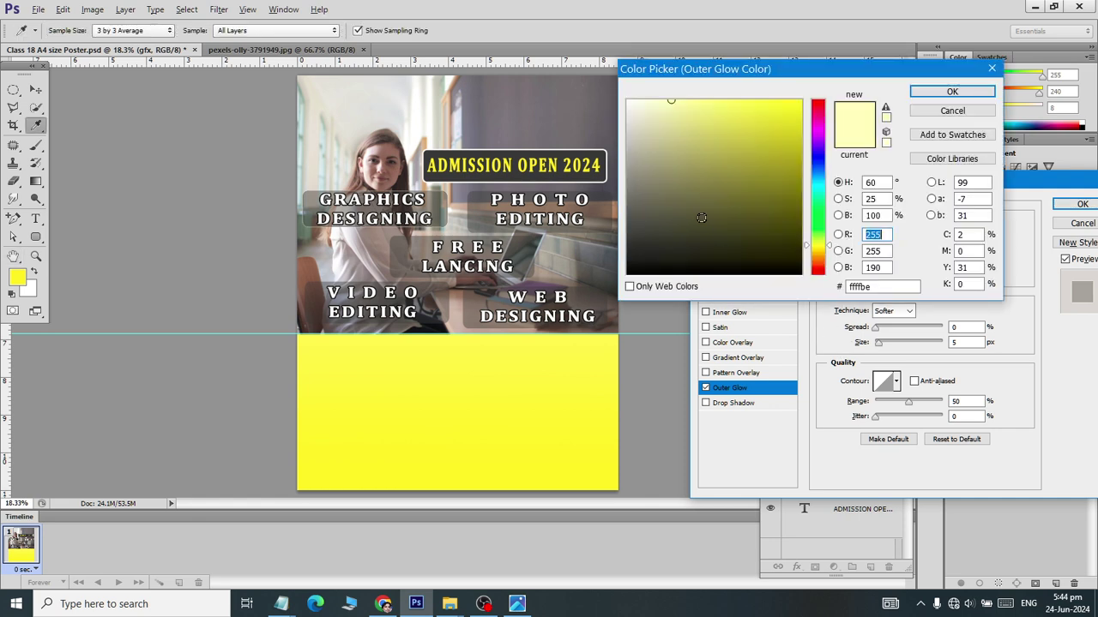
{"action": "left_click", "coordinate": [817, 164]}
{"action": "left_click", "coordinate": [779, 100]}
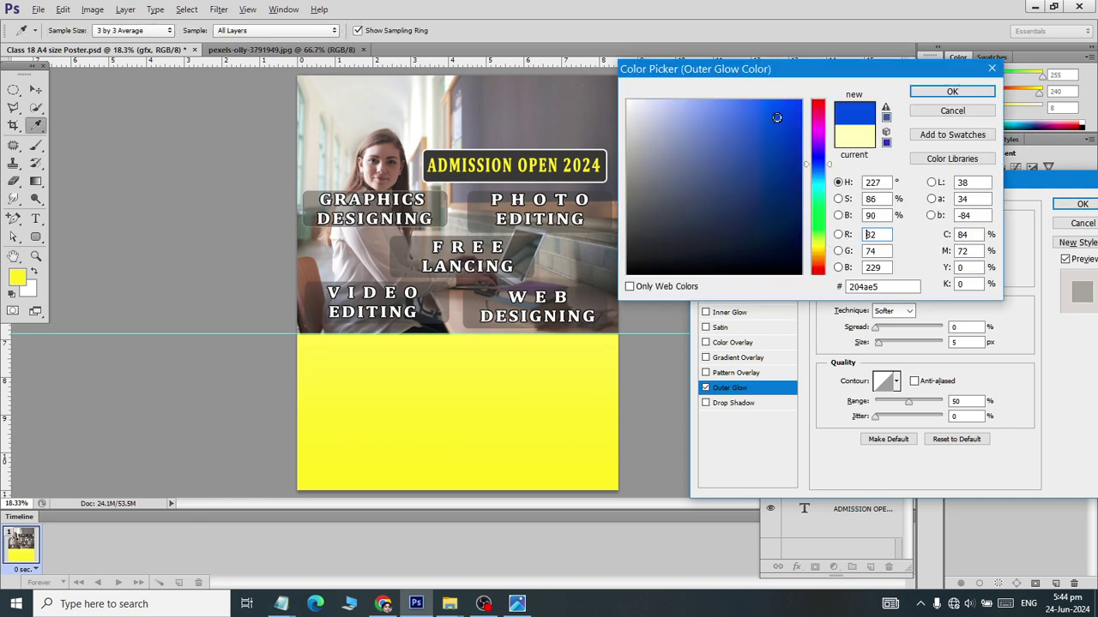
{"action": "left_click", "coordinate": [935, 92]}
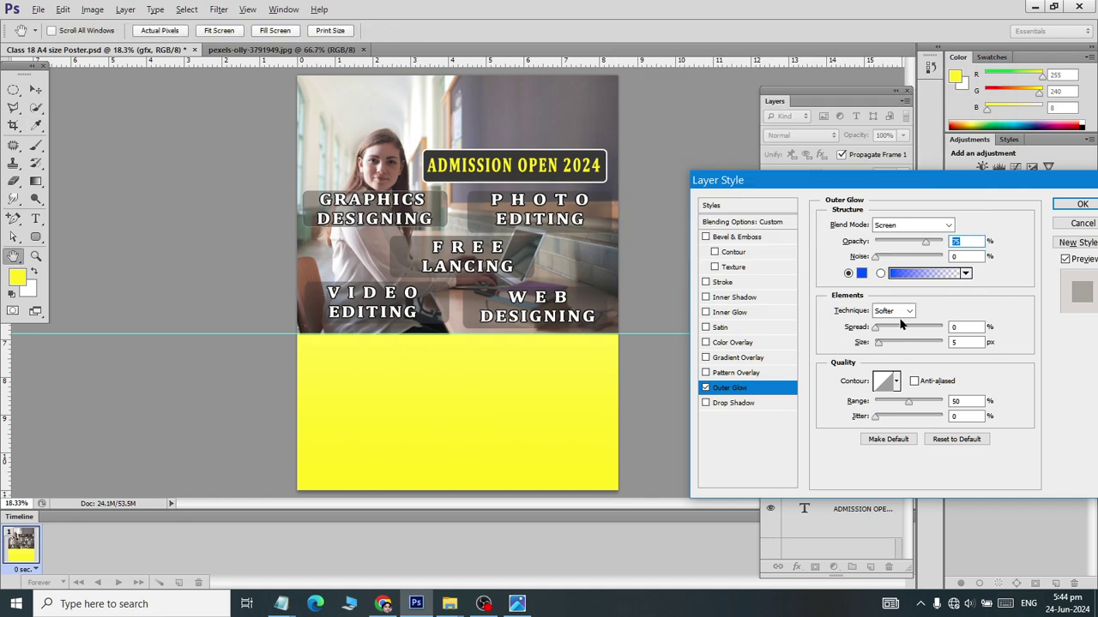
- Tune the glow to Normal blend mode, spread 0, larger size and slightly lower opacity
{"action": "left_click_drag", "start_coordinate": [881, 343], "coordinate": [890, 350]}
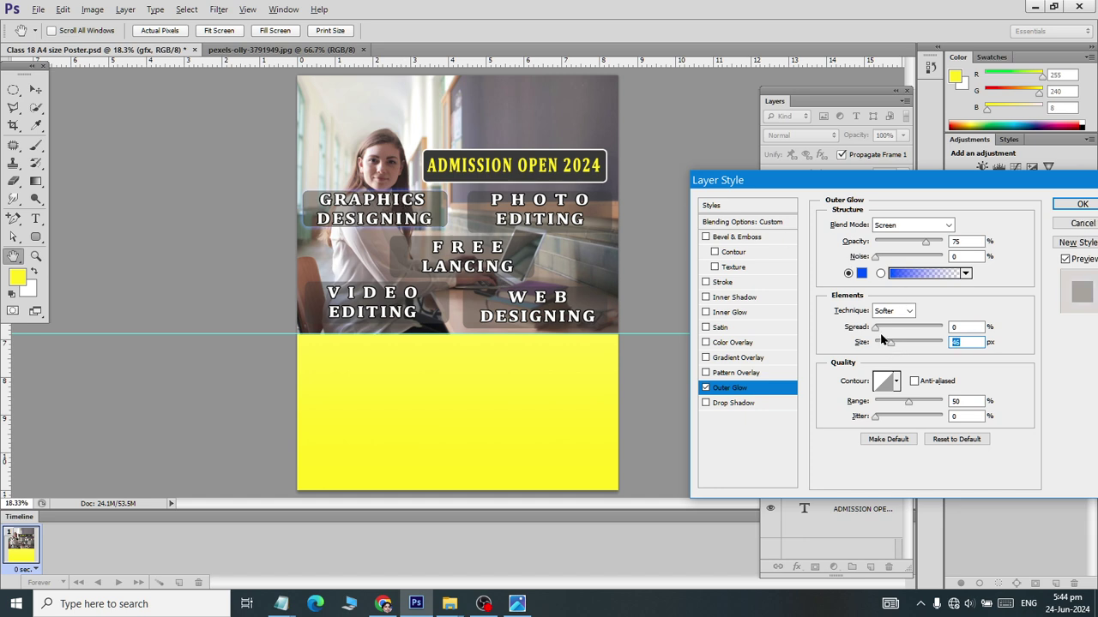
{"action": "left_click_drag", "start_coordinate": [878, 330], "coordinate": [912, 329]}
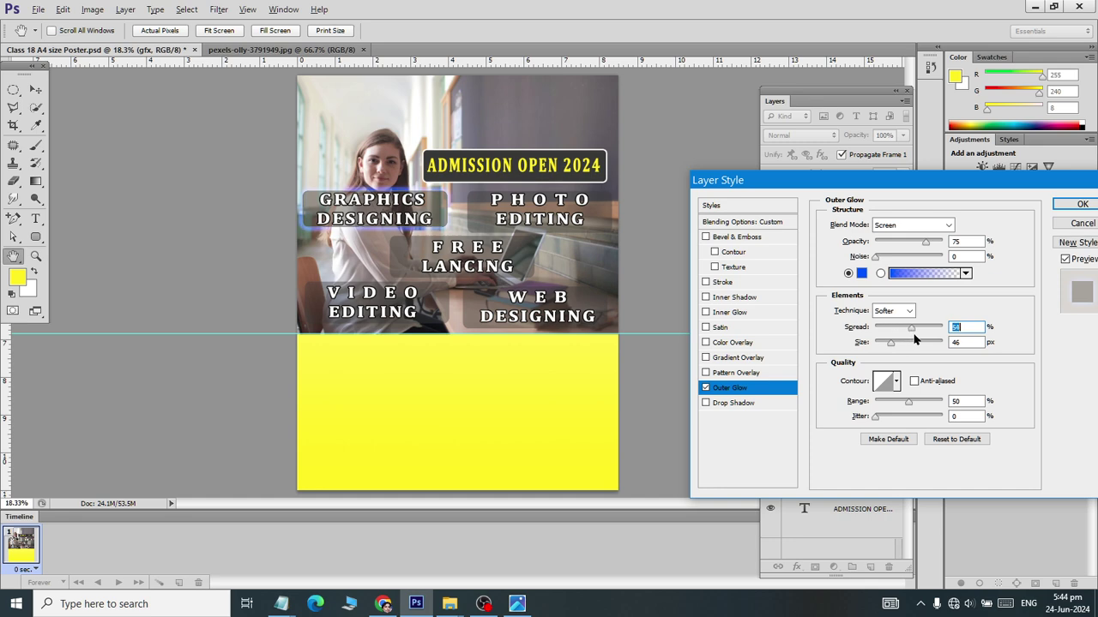
{"action": "left_click_drag", "start_coordinate": [925, 242], "coordinate": [912, 244]}
{"action": "left_click", "coordinate": [924, 225]}
{"action": "left_click", "coordinate": [916, 230]}
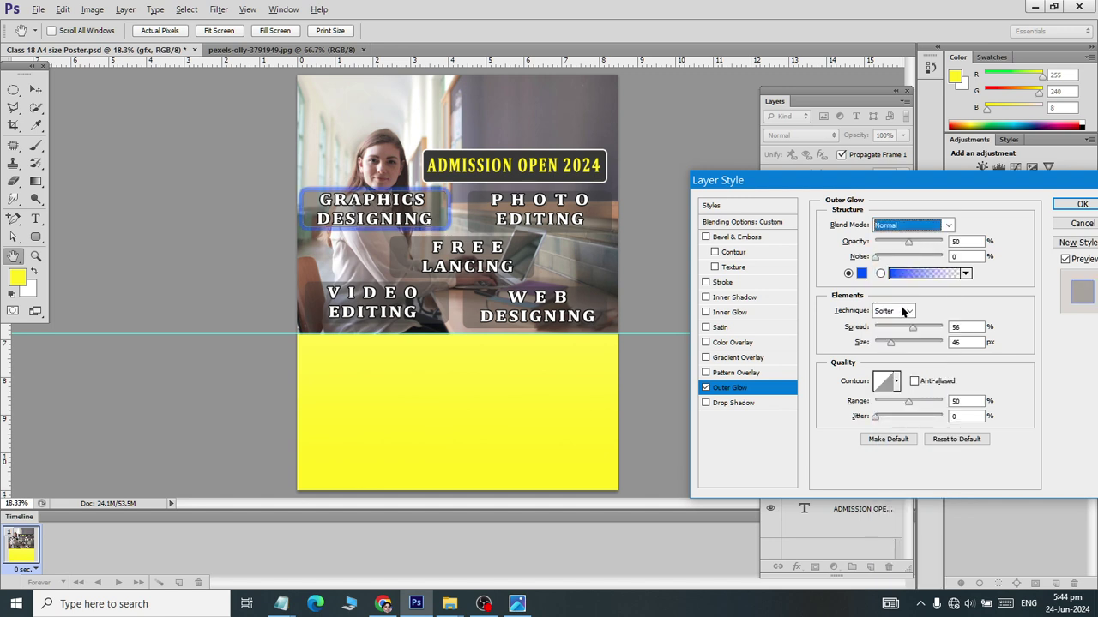
{"action": "left_click_drag", "start_coordinate": [894, 343], "coordinate": [886, 347]}
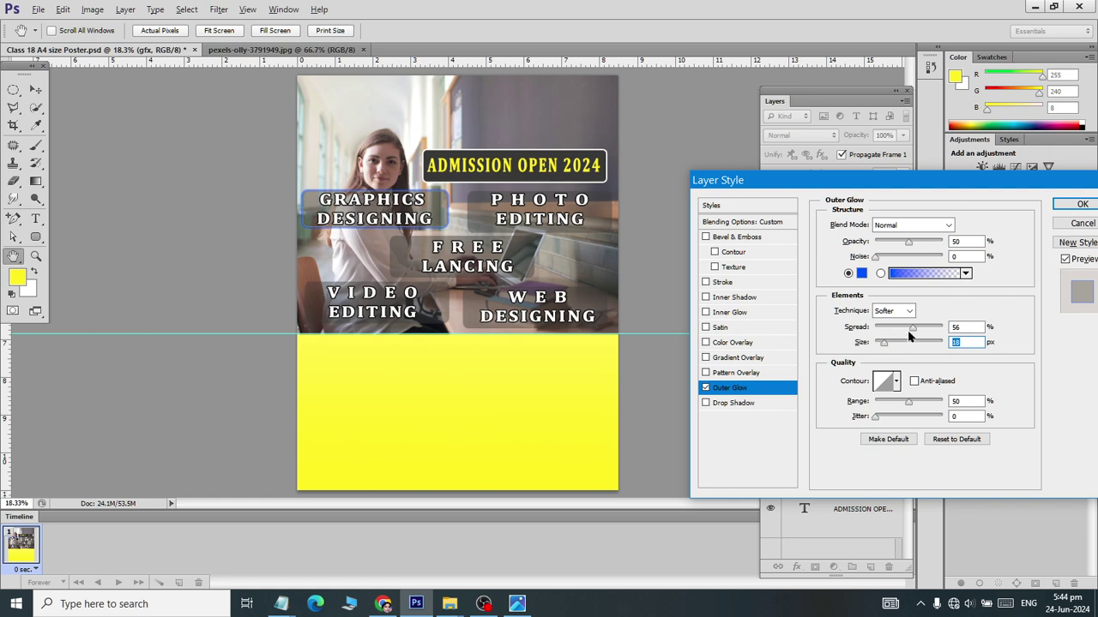
{"action": "mouse_move", "coordinate": [912, 328]}
{"action": "left_mouse_down"}
{"action": "mouse_move", "coordinate": [860, 328]}
{"action": "mouse_move", "coordinate": [901, 346]}
{"action": "left_mouse_up"}
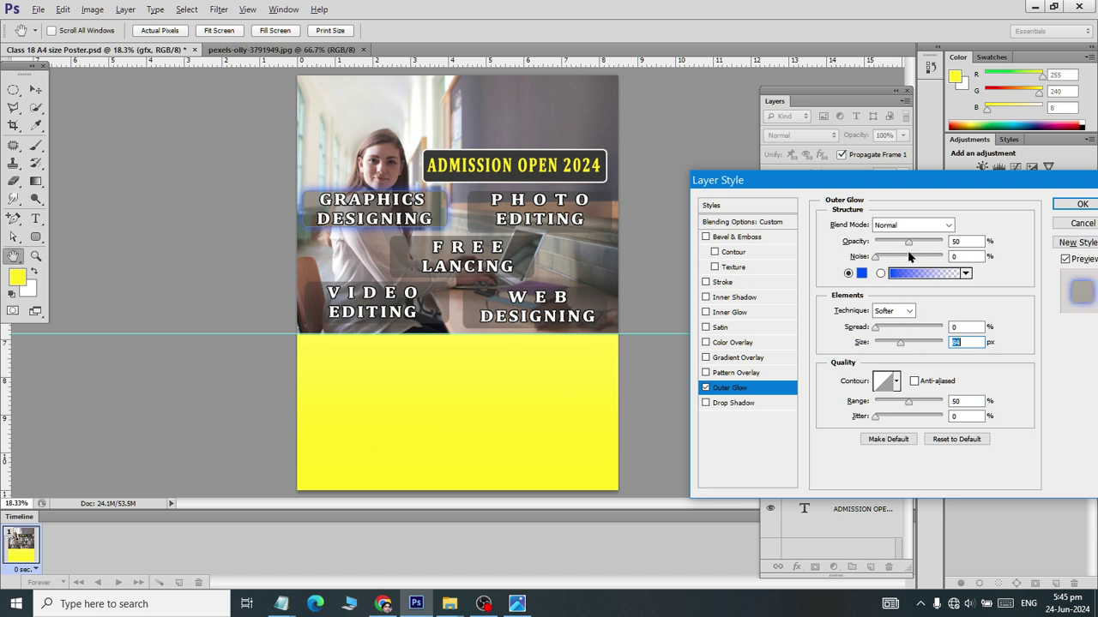
{"action": "left_click_drag", "start_coordinate": [911, 246], "coordinate": [906, 248]}
- Change the glow colour to yellow (e7ff20) and apply the 84 px Outer Glow
{"action": "left_click", "coordinate": [861, 273]}
{"action": "left_click_drag", "start_coordinate": [818, 152], "coordinate": [817, 133]}
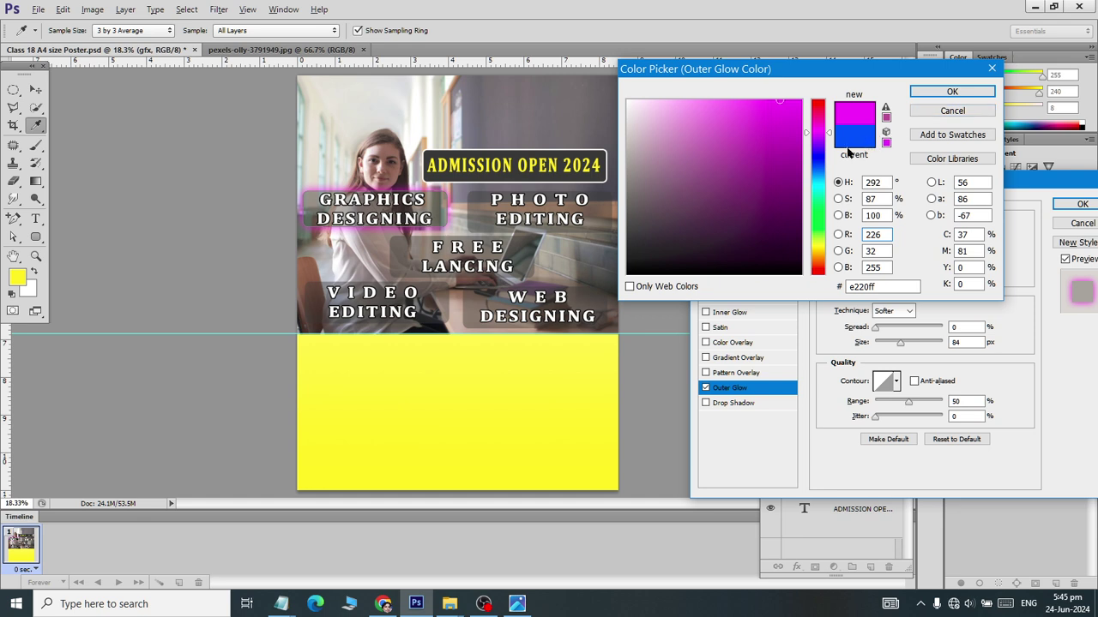
{"action": "left_click", "coordinate": [817, 164]}
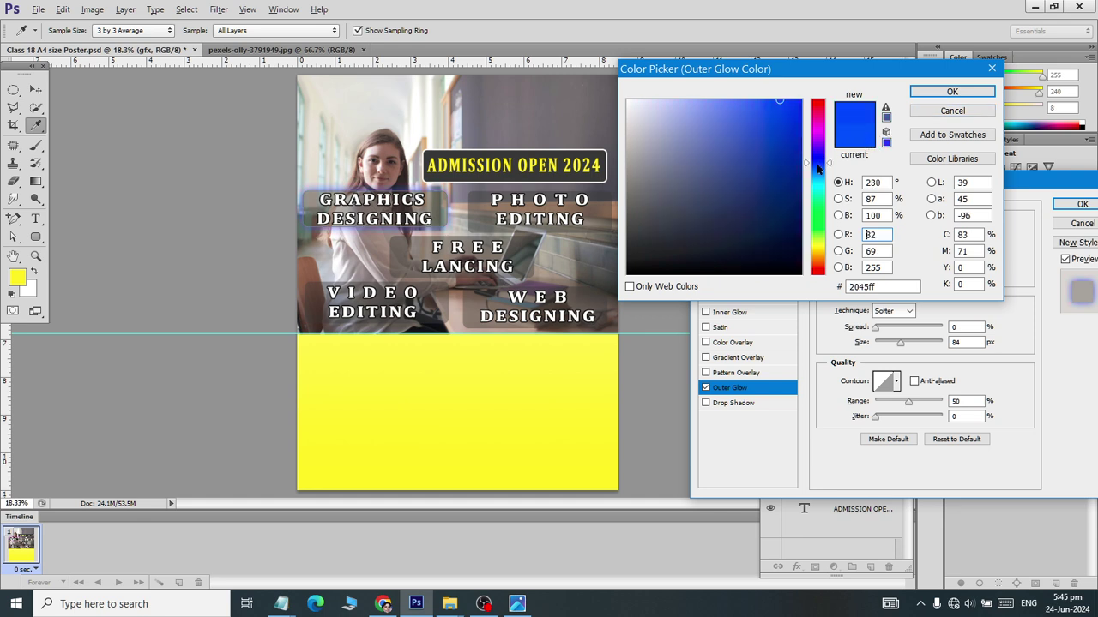
{"action": "left_click", "coordinate": [822, 225]}
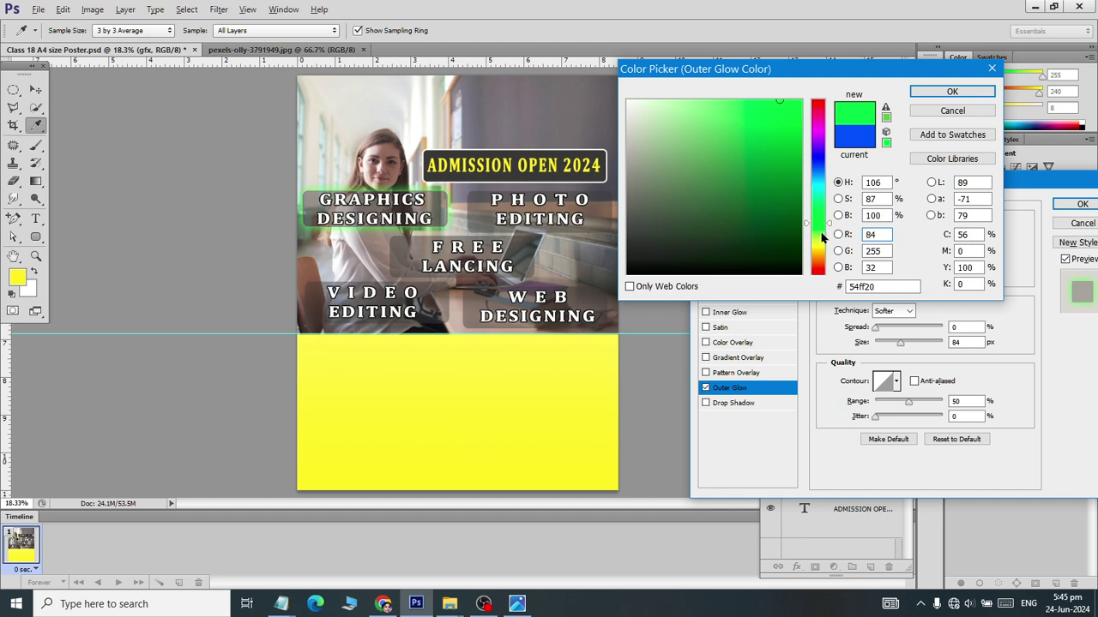
{"action": "left_click_drag", "start_coordinate": [821, 233], "coordinate": [818, 241]}
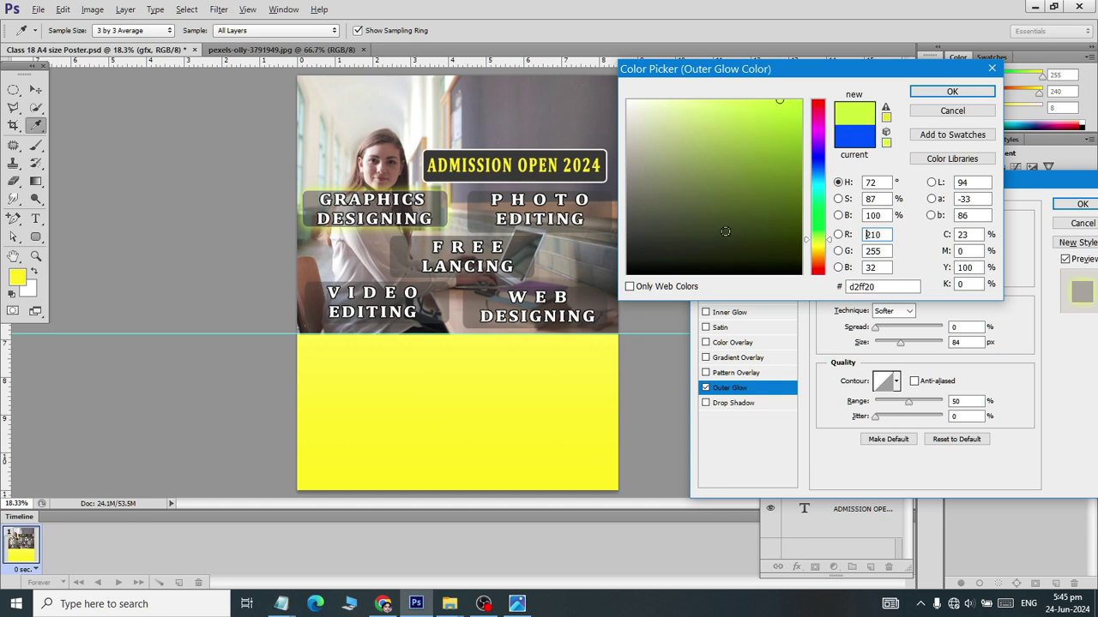
{"action": "left_click_drag", "start_coordinate": [821, 248], "coordinate": [819, 246]}
{"action": "left_click", "coordinate": [952, 92]}
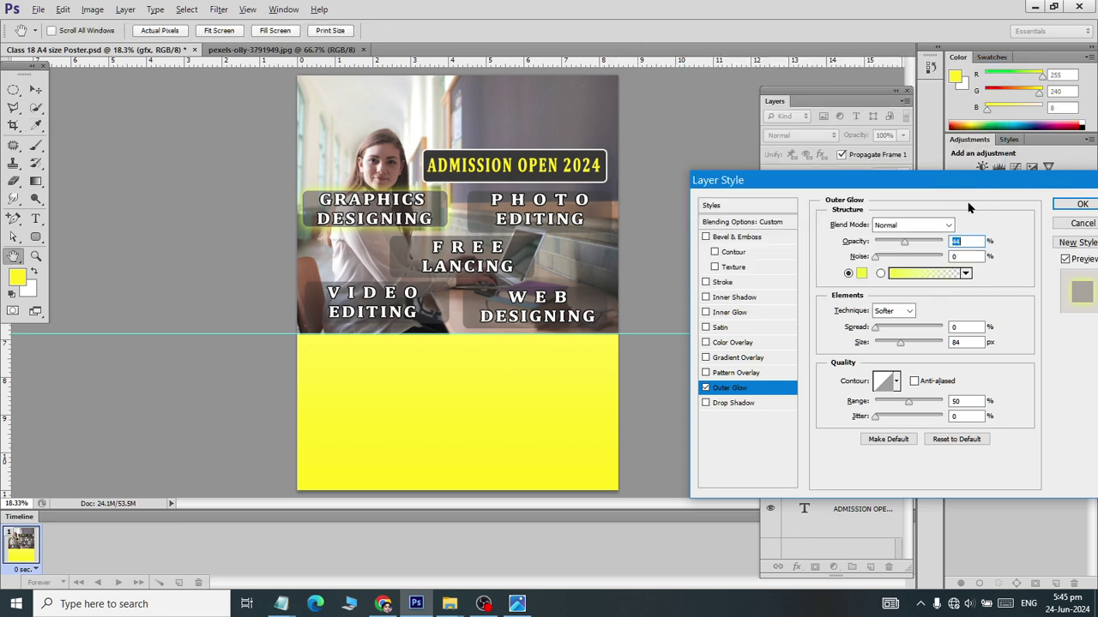
{"action": "left_click", "coordinate": [1082, 203]}
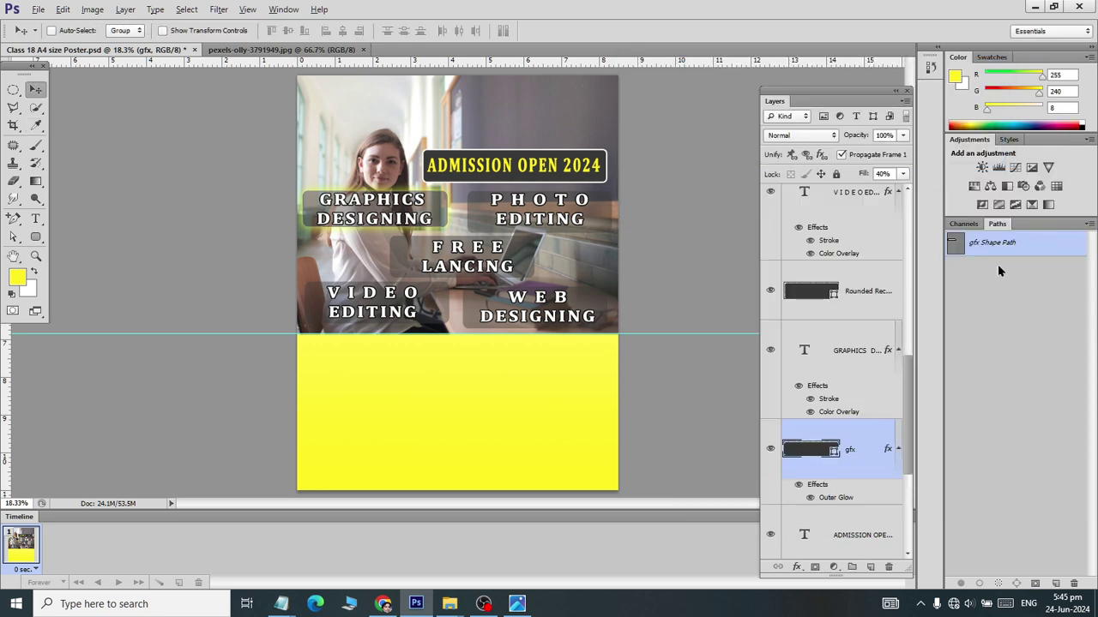
- Copy the gfx layer style and paste it onto the VIDEO EDITING box
{"action": "right_click", "coordinate": [866, 459]}
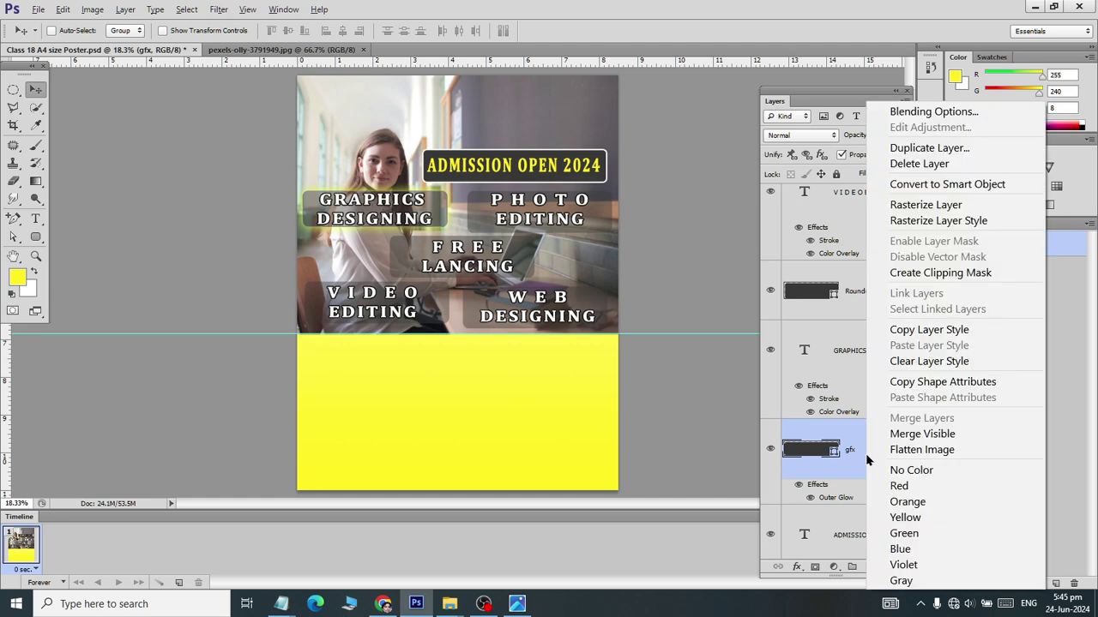
{"action": "left_click", "coordinate": [934, 332]}
{"action": "left_click", "coordinate": [867, 296]}
{"action": "right_click", "coordinate": [867, 297]}
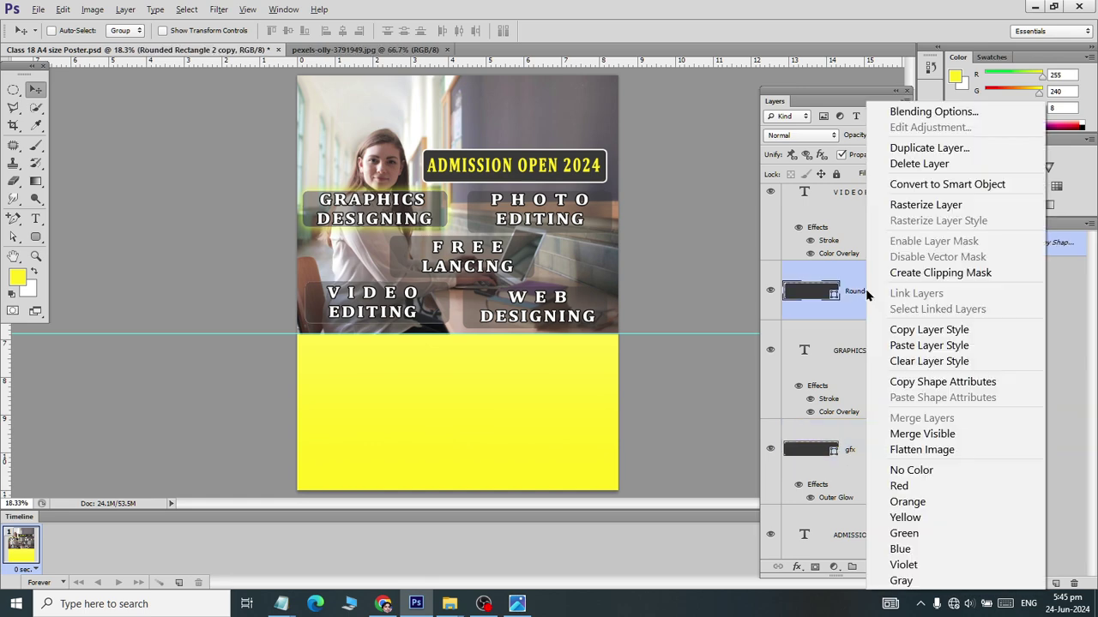
{"action": "left_click", "coordinate": [900, 346]}
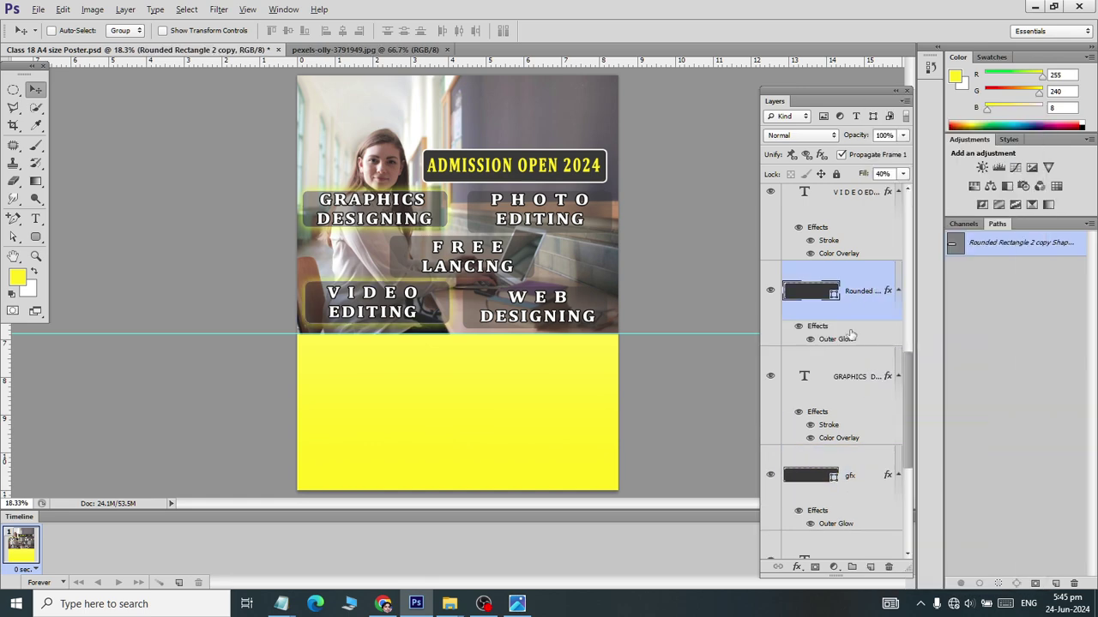
- Paste the yellow glow style onto the PHOTO EDITING and FREE LANCING boxes
{"action": "scroll", "coordinate": [845, 311], "scroll_direction": "up", "scroll_amount": 2}
{"action": "left_click", "coordinate": [865, 244]}
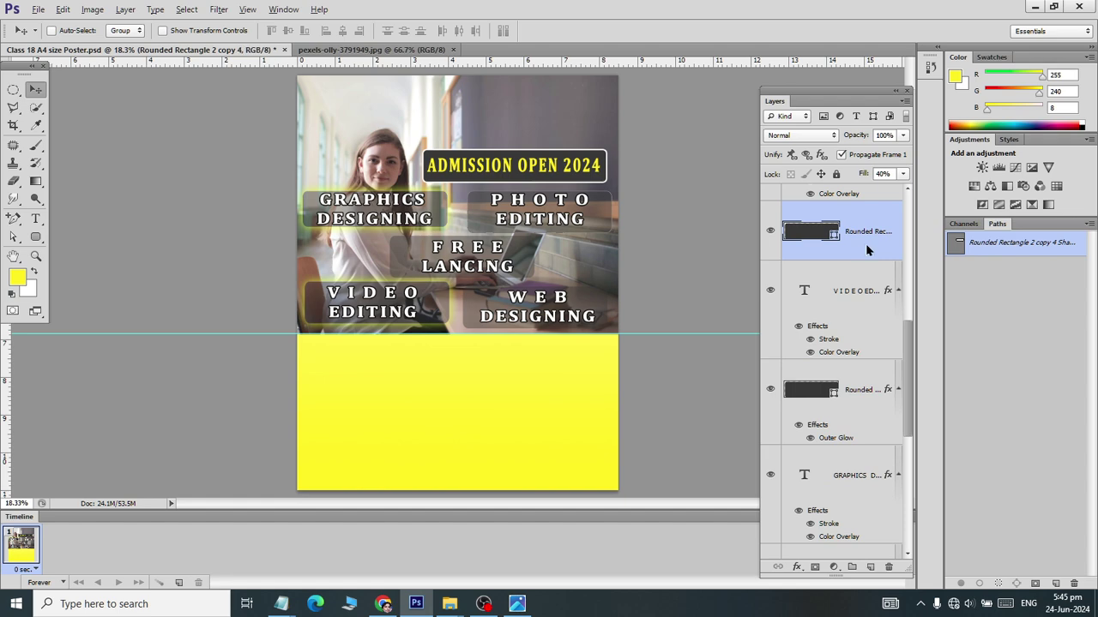
{"action": "right_click", "coordinate": [865, 244]}
{"action": "left_click", "coordinate": [900, 345]}
{"action": "scroll", "coordinate": [858, 309], "scroll_direction": "up", "scroll_amount": 2}
{"action": "scroll", "coordinate": [858, 309], "scroll_direction": "up", "scroll_amount": 1}
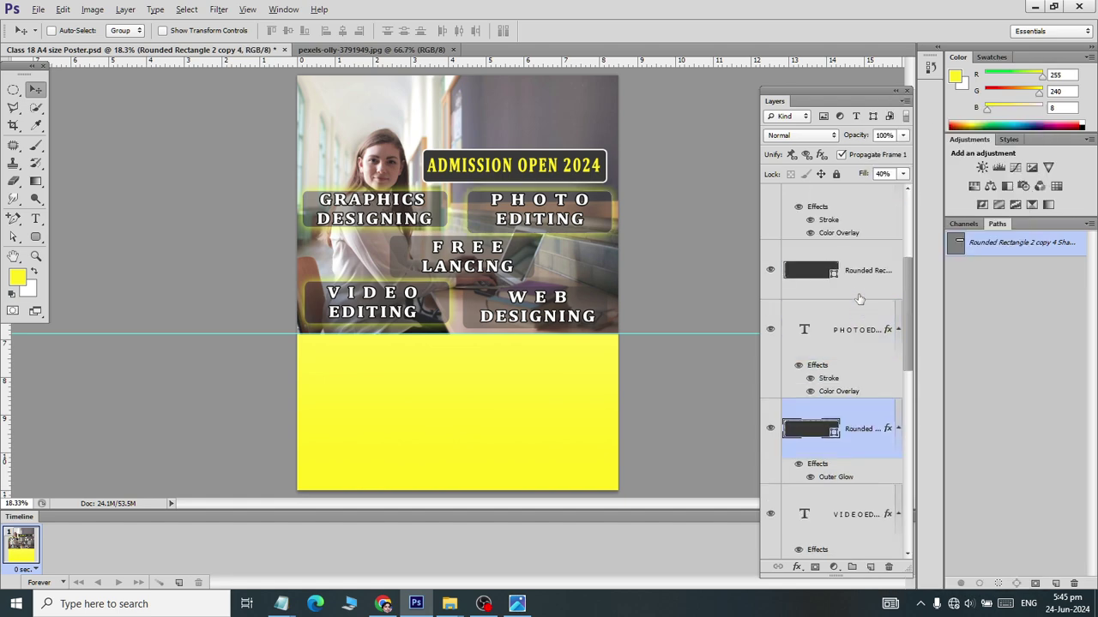
{"action": "left_click", "coordinate": [859, 279]}
{"action": "right_click", "coordinate": [858, 279]}
{"action": "left_click", "coordinate": [897, 346]}
- Paste the yellow glow style onto the WEB DESIGNING box
{"action": "scroll", "coordinate": [866, 309], "scroll_direction": "up", "scroll_amount": 3}
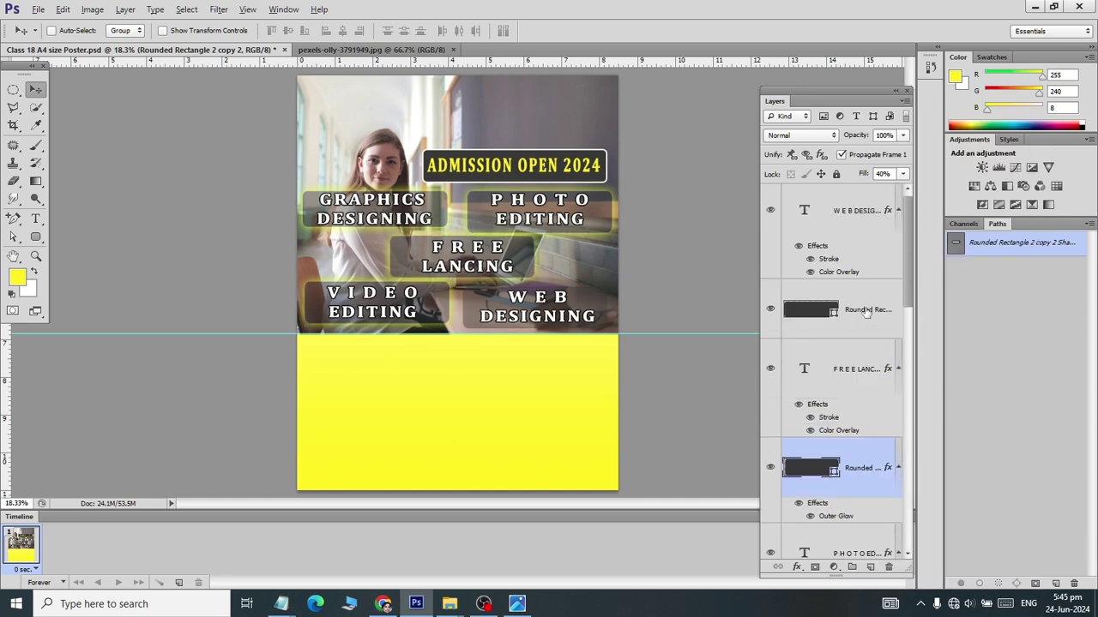
{"action": "left_click", "coordinate": [869, 310]}
{"action": "right_click", "coordinate": [869, 311]}
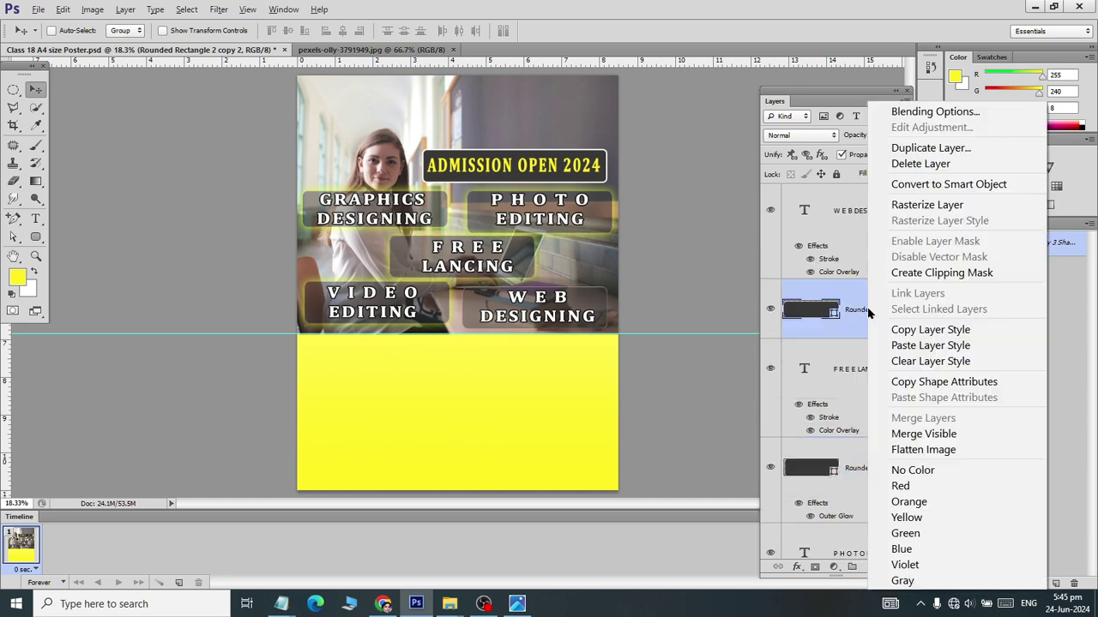
{"action": "left_click", "coordinate": [899, 345]}
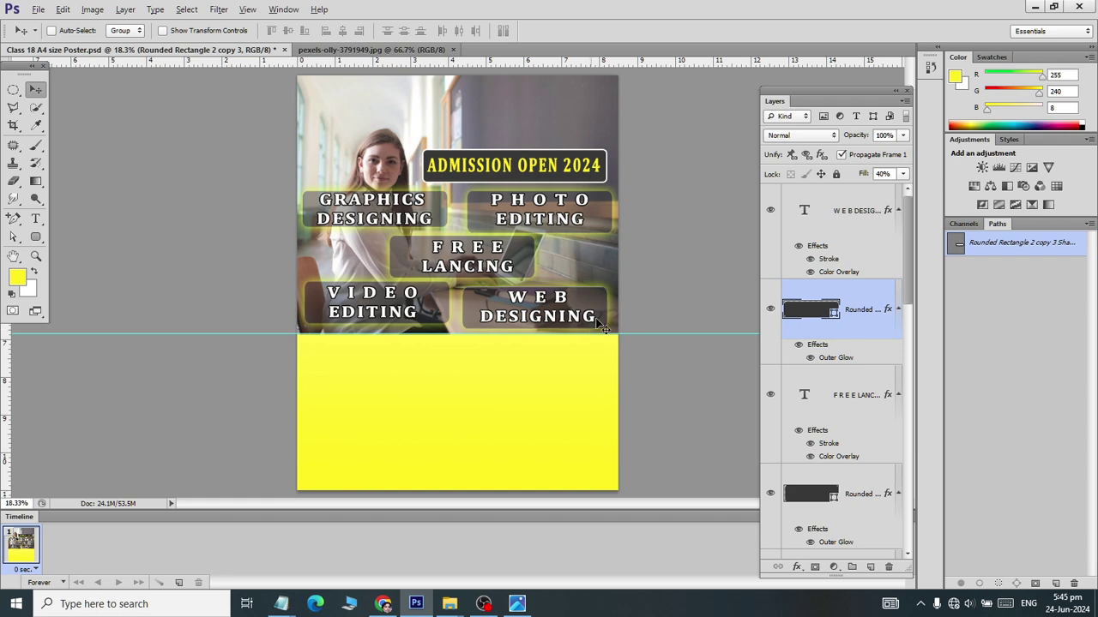
{"action": "scroll", "coordinate": [802, 280], "scroll_direction": "up", "scroll_amount": 1}
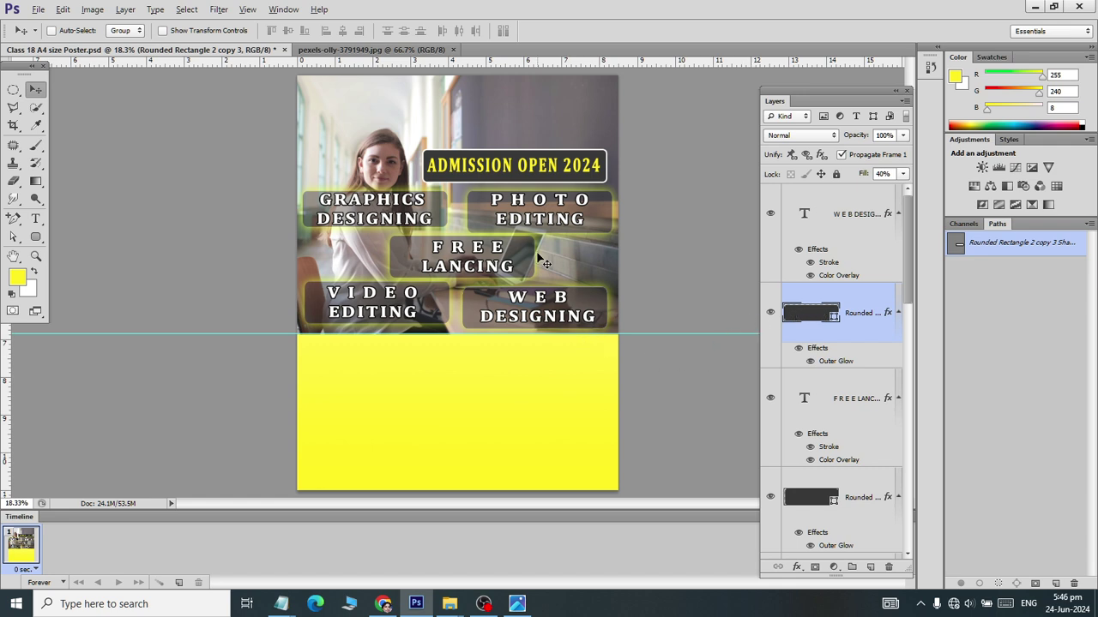
{"action": "scroll", "coordinate": [540, 257], "scroll_direction": "down", "scroll_amount": 1}
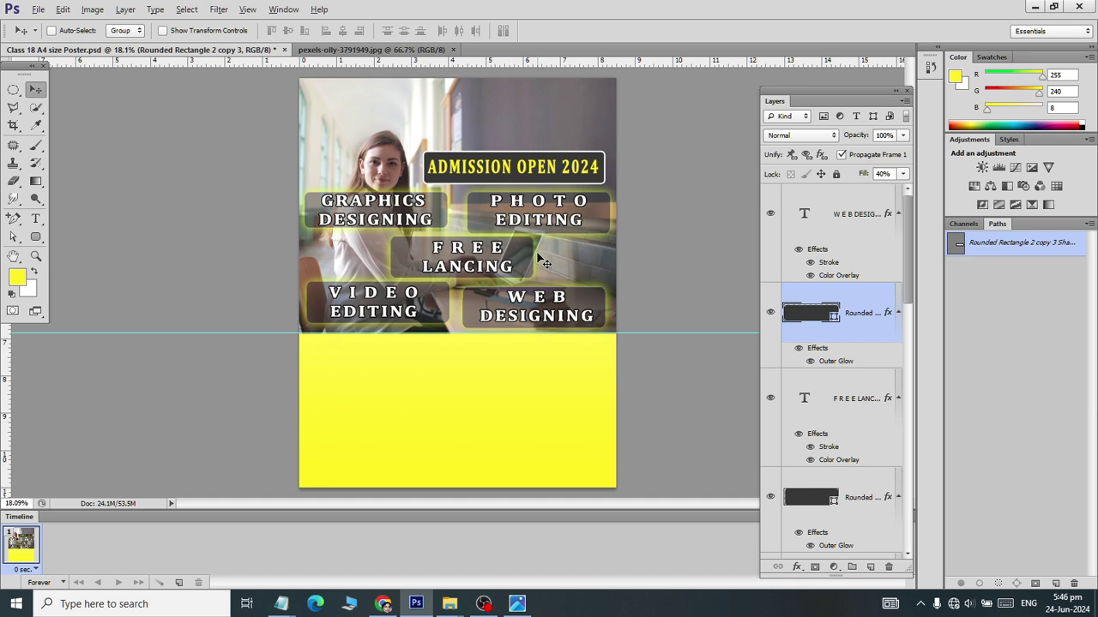
{"action": "key", "text": "alt+Tab"}
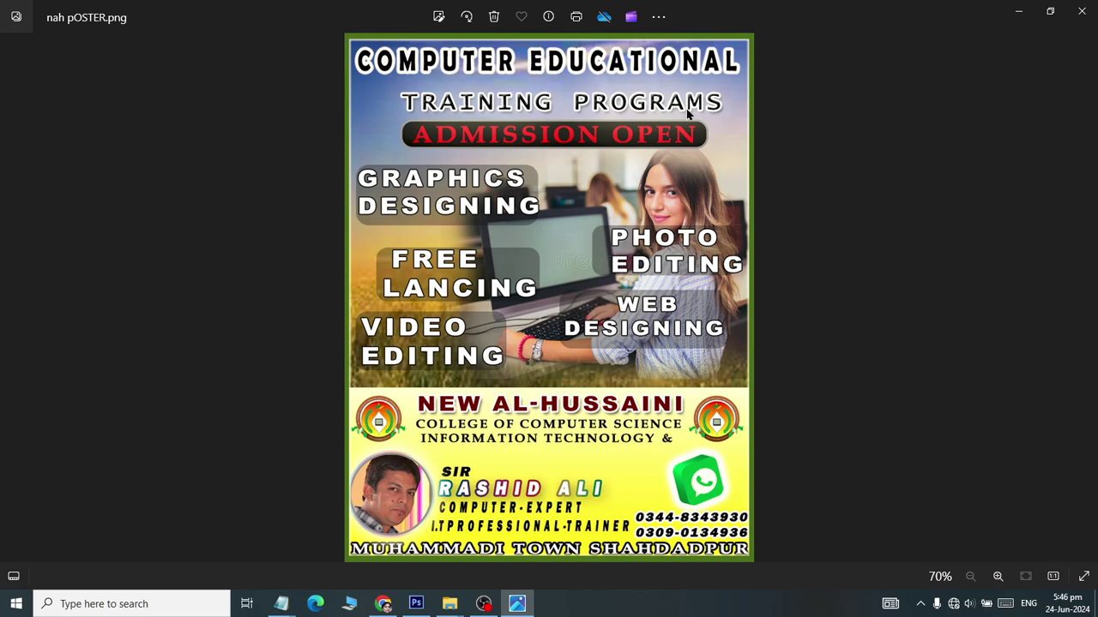
{"action": "key", "text": "alt+Tab"}
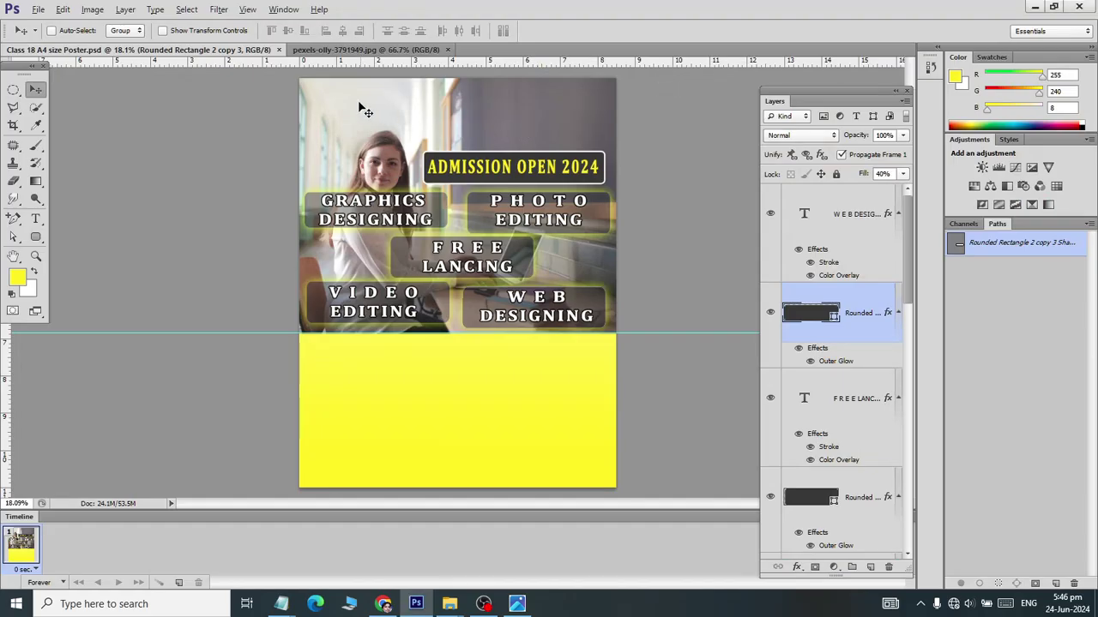